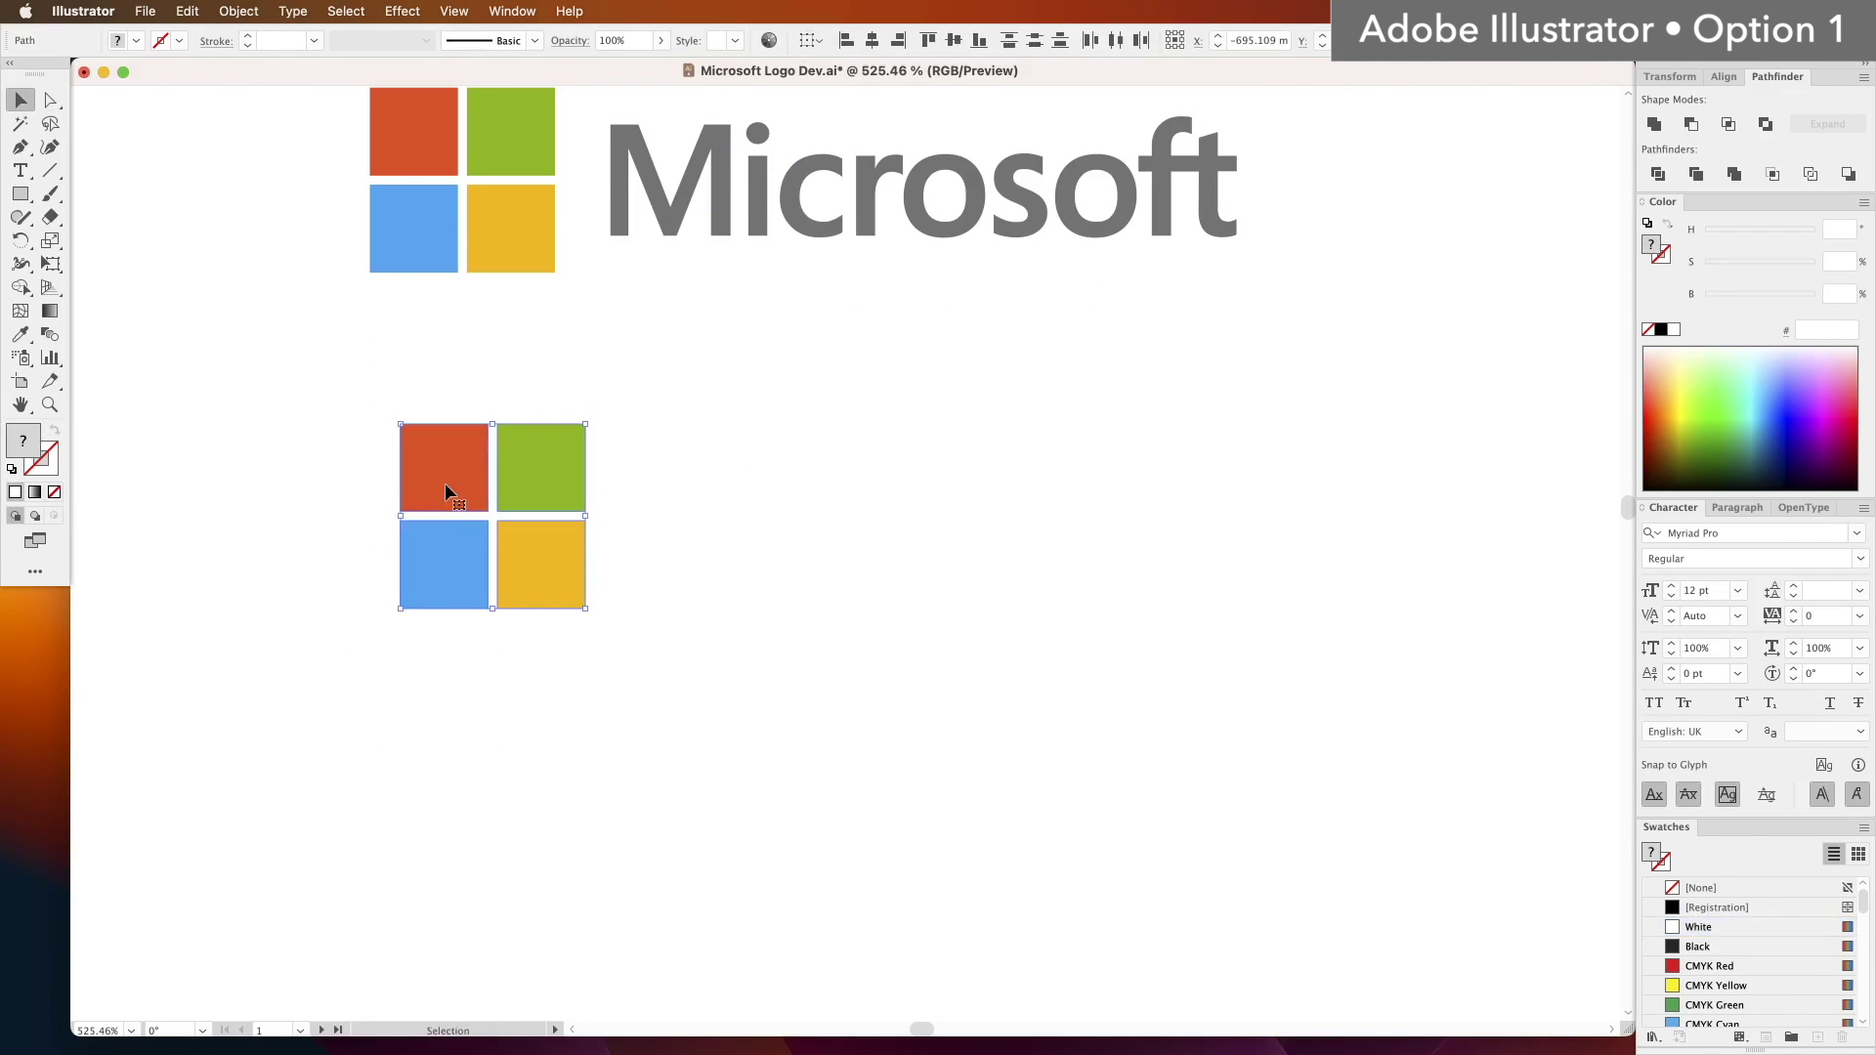
# Step: Give the four squares the default white fill and a 6 pt black stroke, and place an offset black copy diagonally down-left behind them
pyautogui.press('d')
pyautogui.click(248, 35)
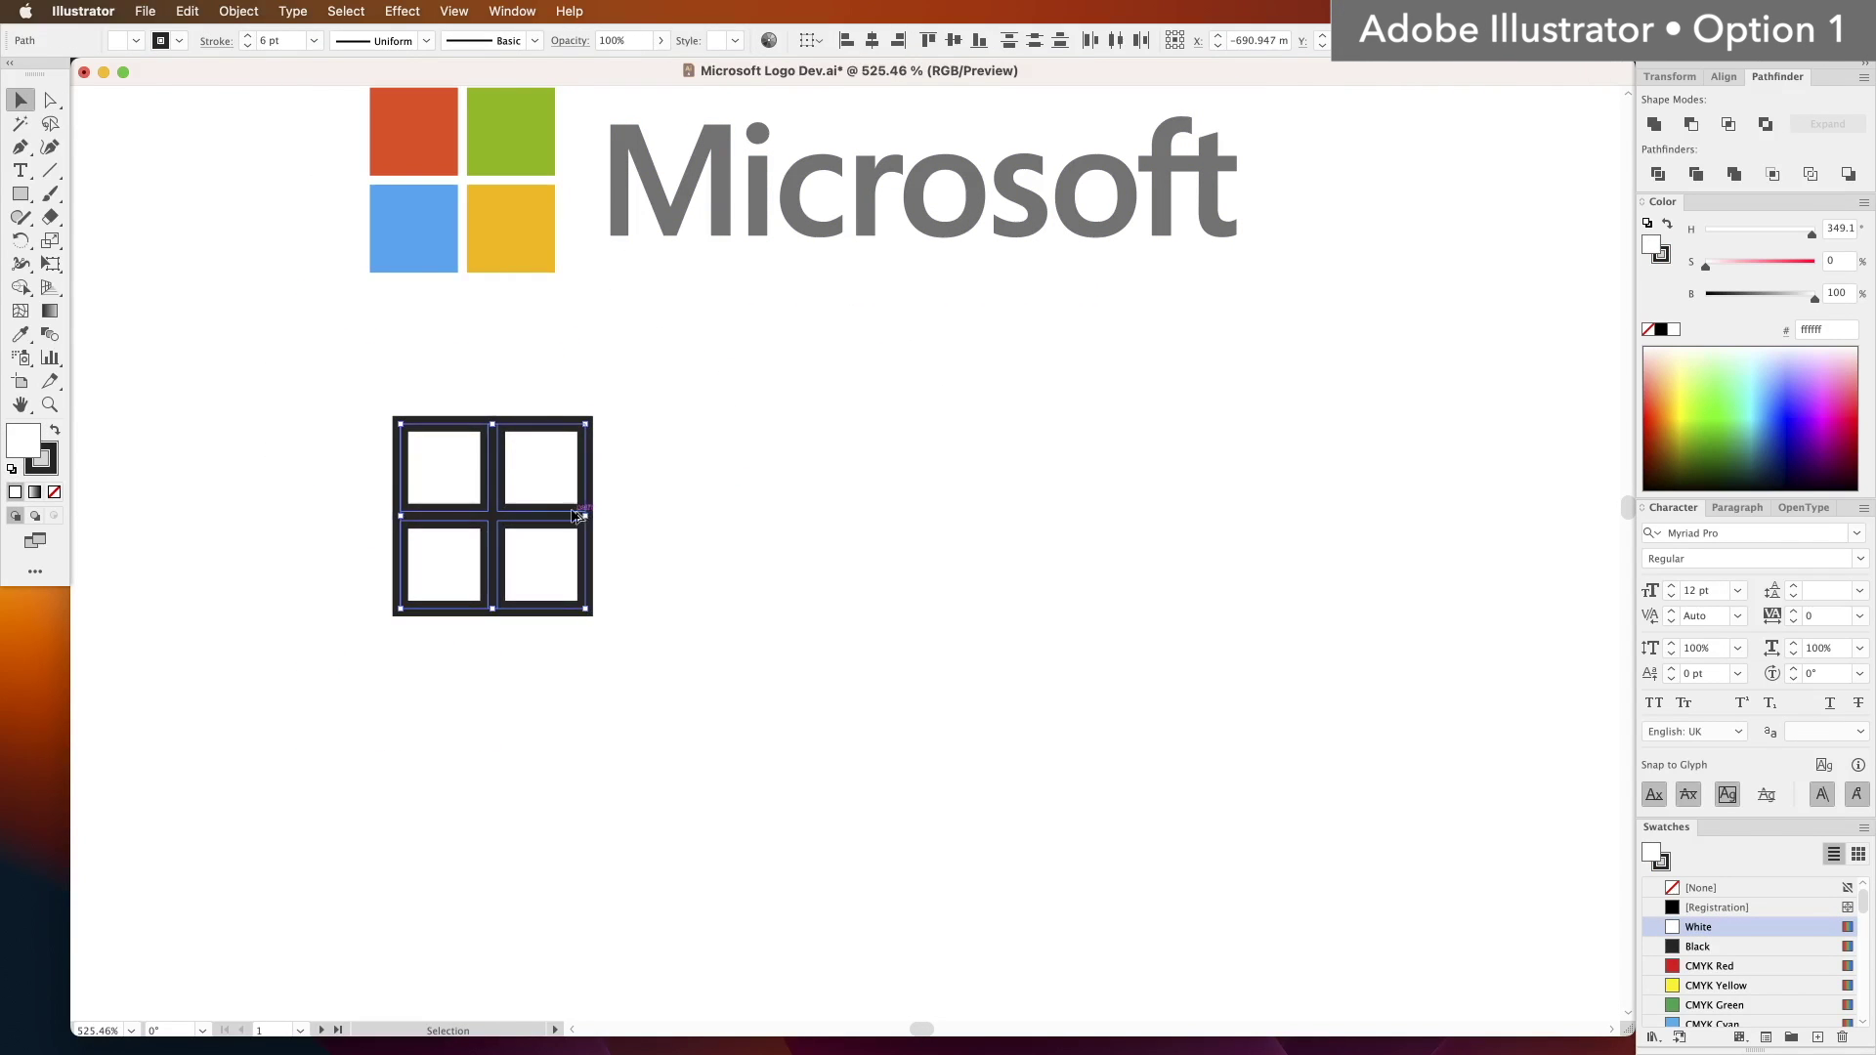
pyautogui.moveTo(586, 520); pyautogui.dragTo(553, 553)
pyautogui.press('super+shift+[')
# Step: Expand the fill and stroke of the offset black shape behind the squares
pyautogui.click(238, 10)
pyautogui.click(256, 271)
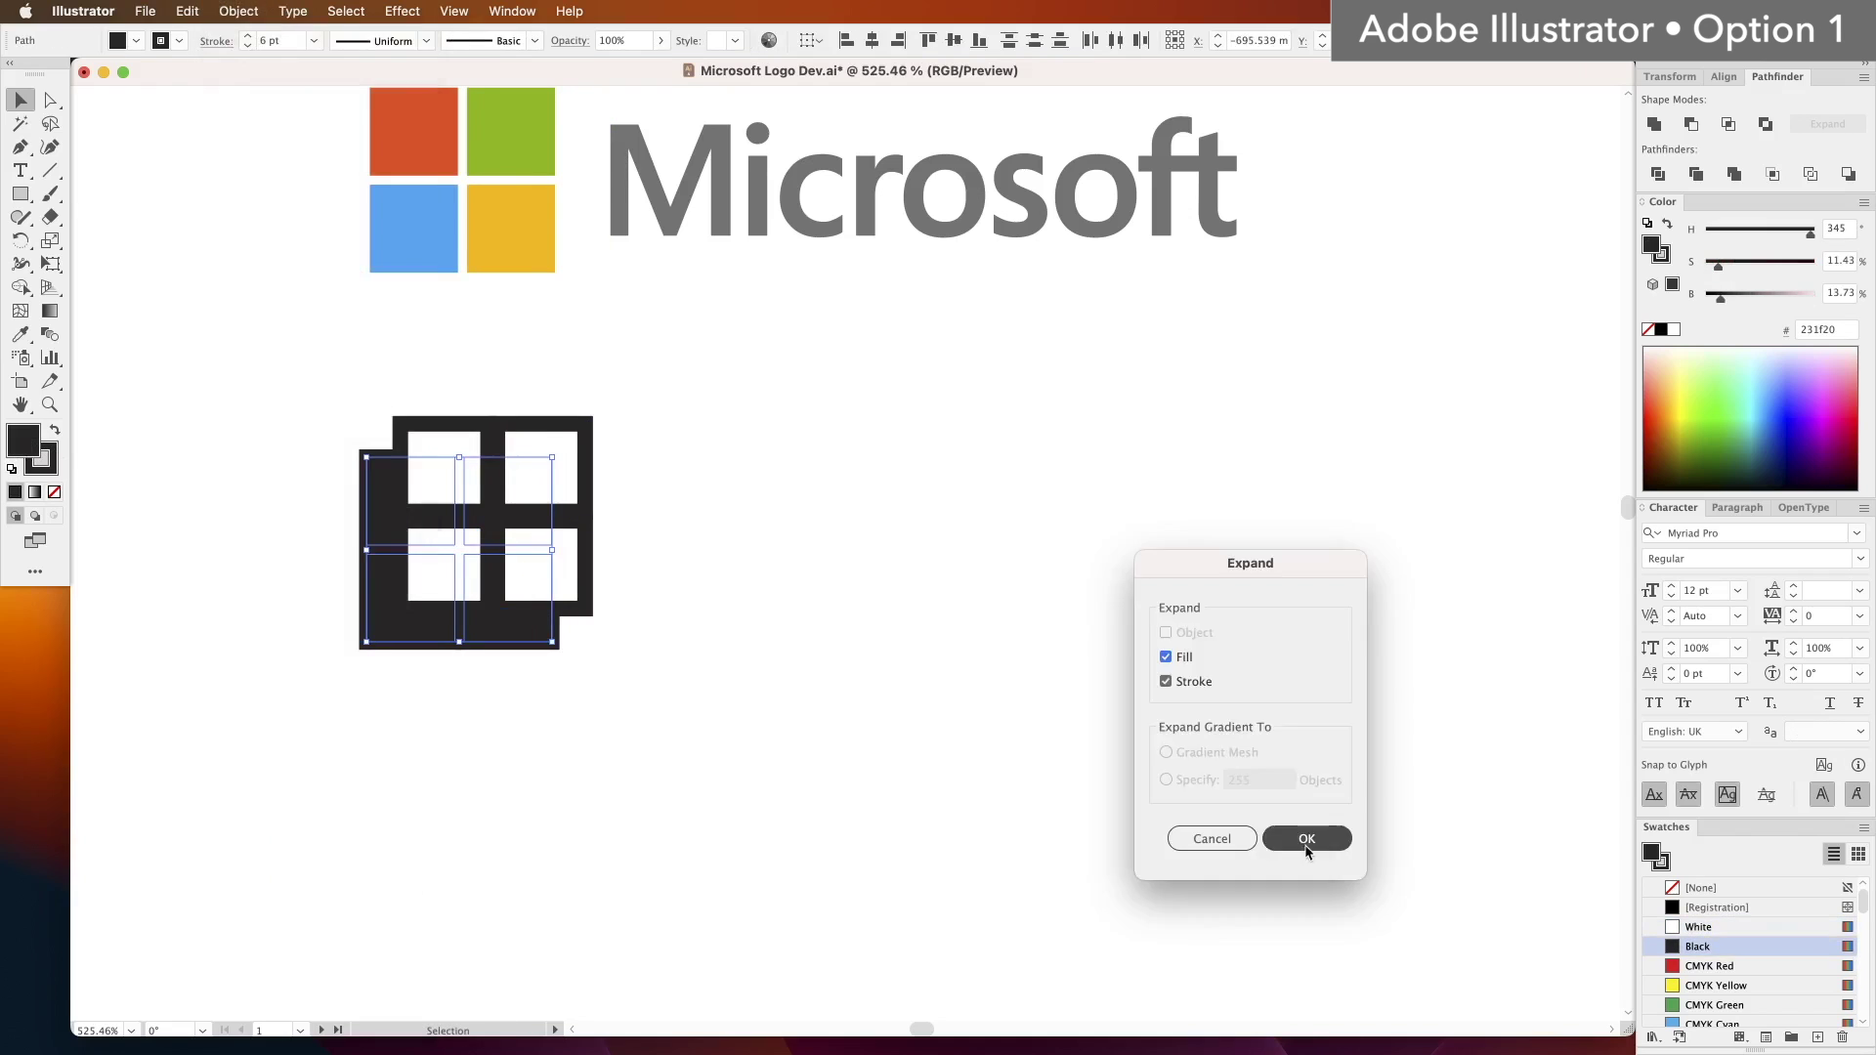
pyautogui.click(1307, 847)
# Step: Add anchor points to the expanded shape and move them onto the front frame's upper-left and lower-right corners to form diagonal bevels
pyautogui.press('+')
pyautogui.click(393, 450)
pyautogui.press('a')
pyautogui.moveTo(393, 451); pyautogui.dragTo(389, 418)
pyautogui.scroll(10, 362, 410)
pyautogui.scroll(-8, 837, 455)
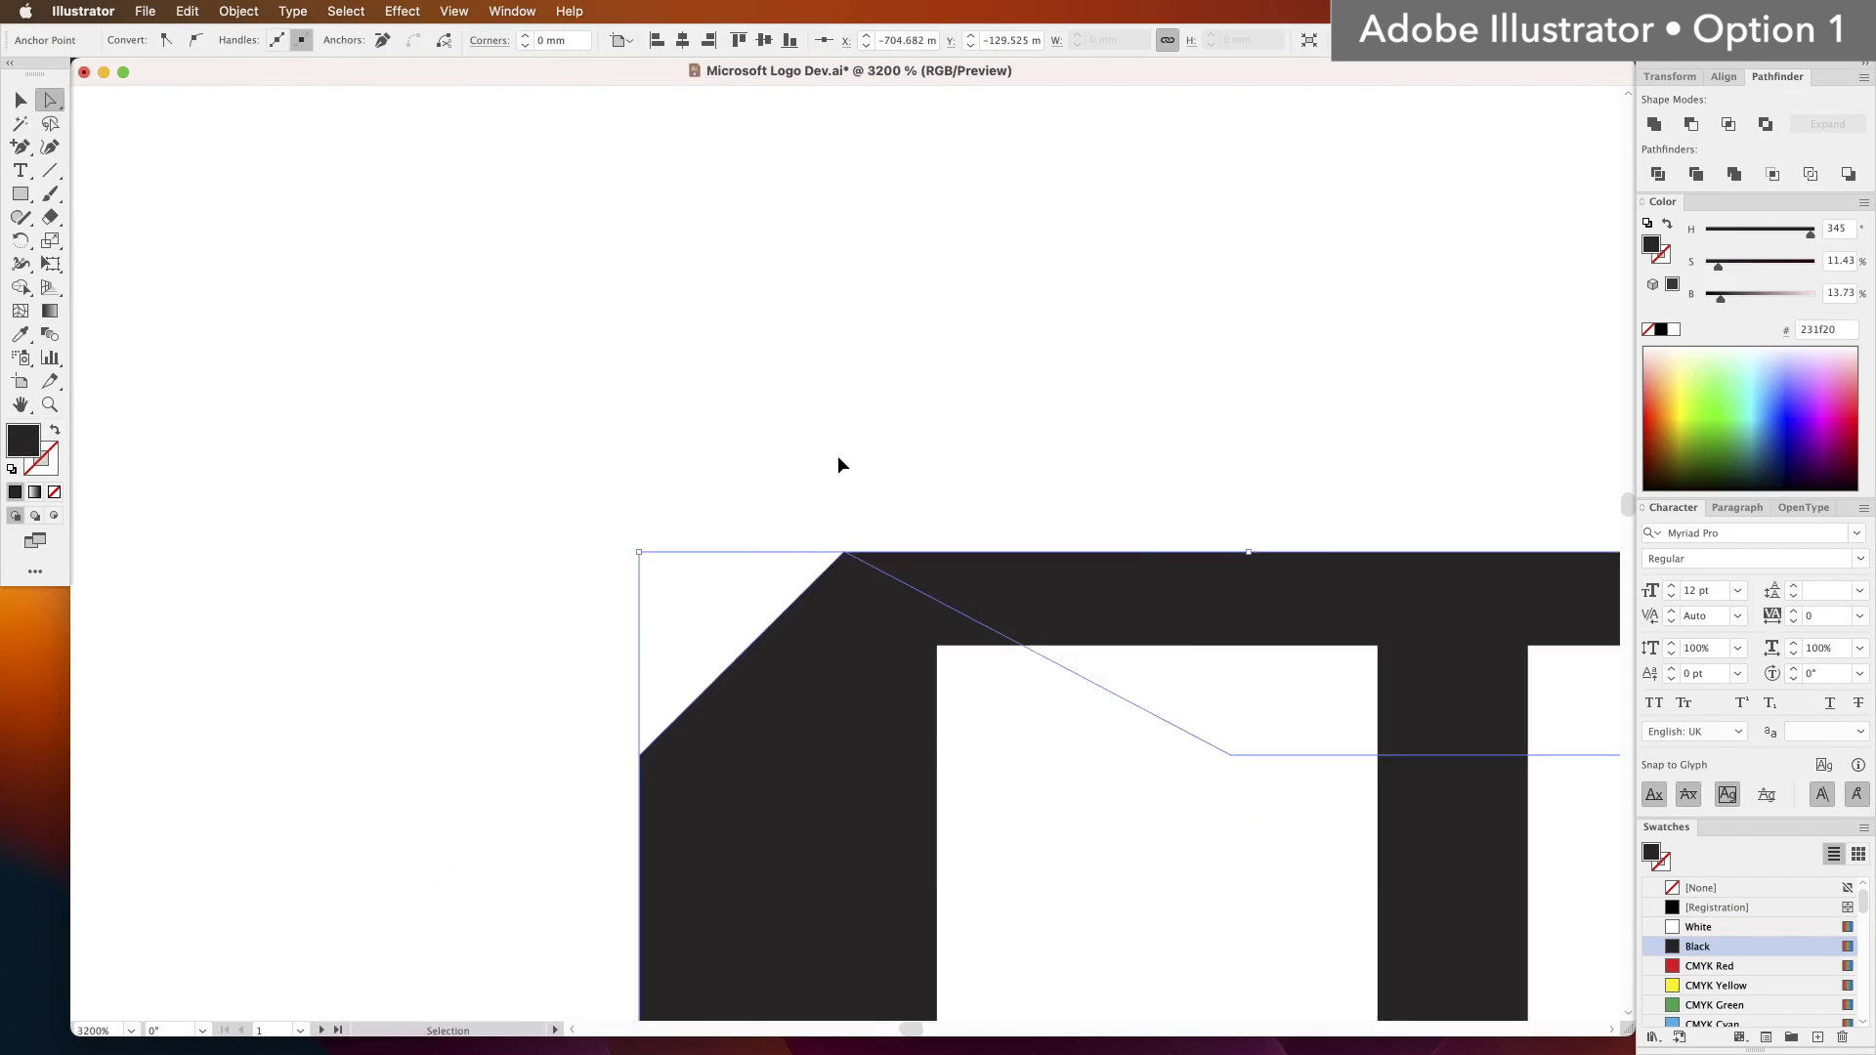
pyautogui.click(1020, 697)
pyautogui.scroll(3, 1019, 696)
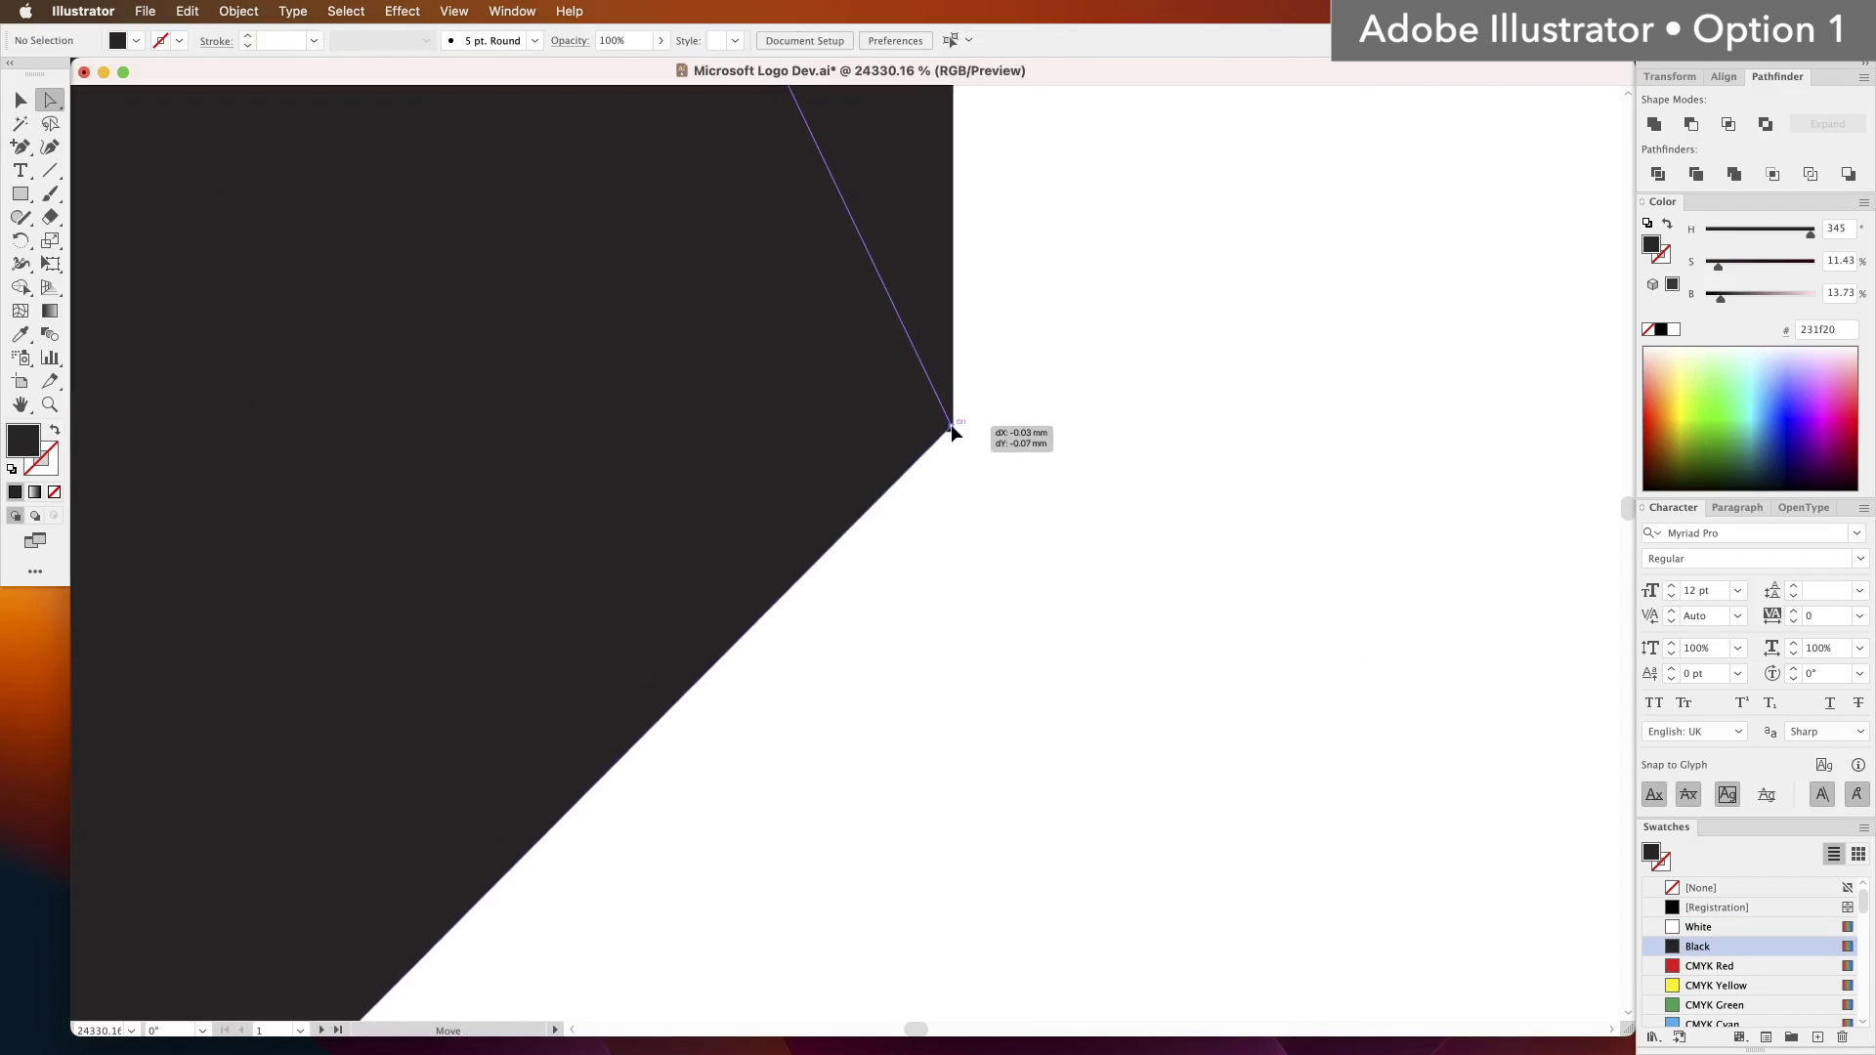
pyautogui.scroll(-6, 955, 431)
# Step: Fill the upper-left square with red R=242 G=80 B=34 and the upper-right square with green R=127 G=186 B=0
pyautogui.click(370, 571)
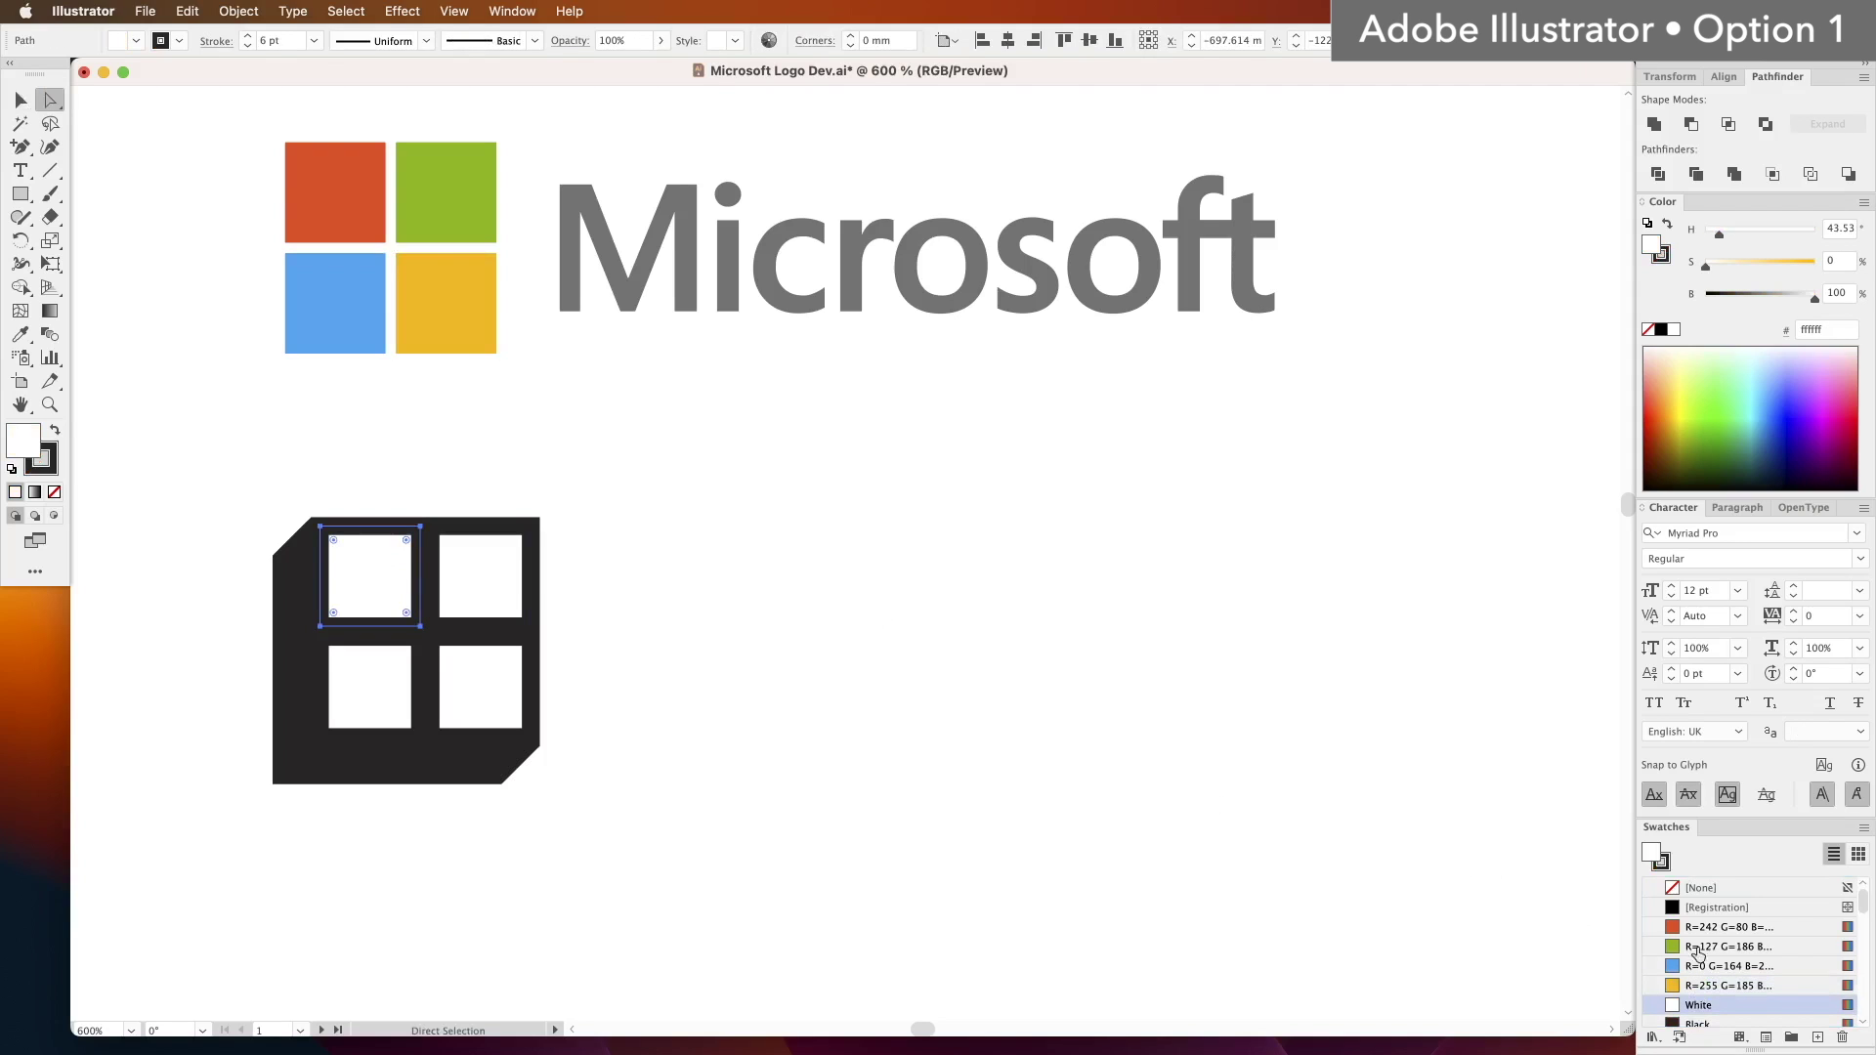
pyautogui.click(1710, 926)
pyautogui.click(518, 586)
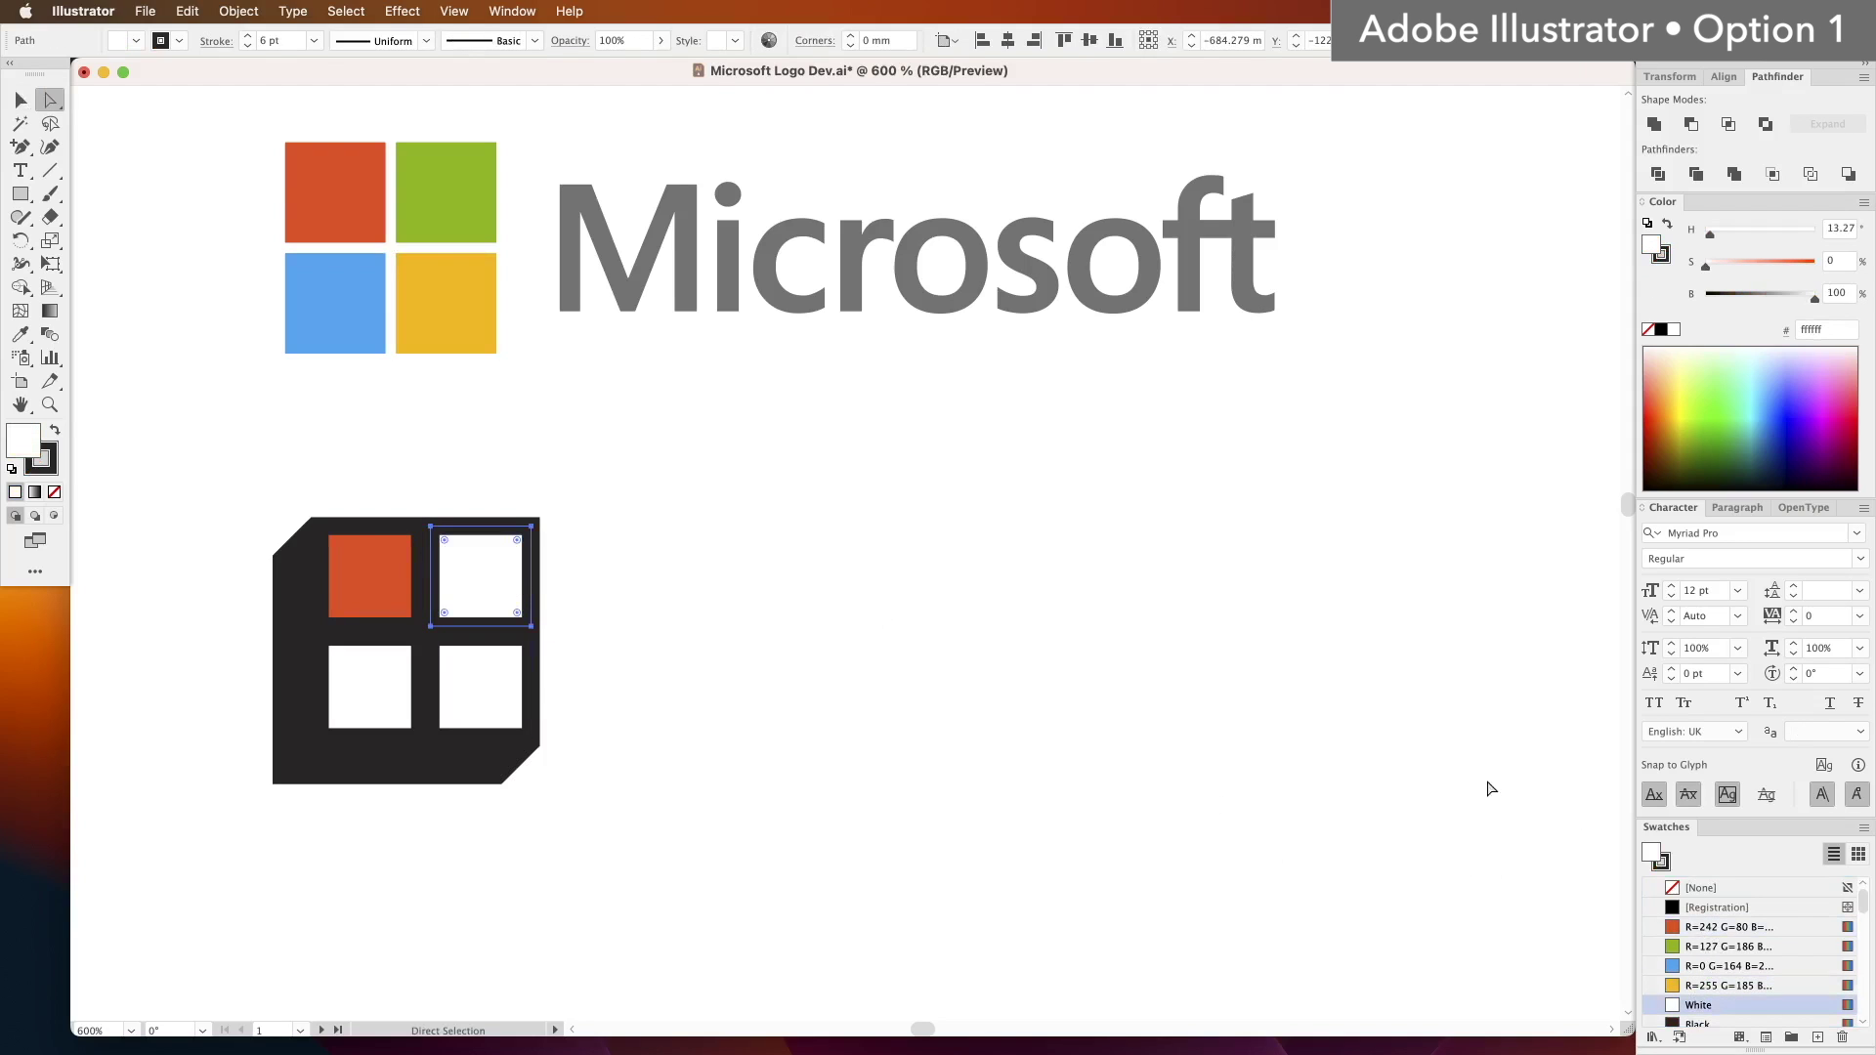
pyautogui.click(1688, 948)
# Step: Fill the lower-left square with yellow R=255 G=185 B=0 and the lower-right square with blue R=0 G=164 B=239
pyautogui.click(370, 650)
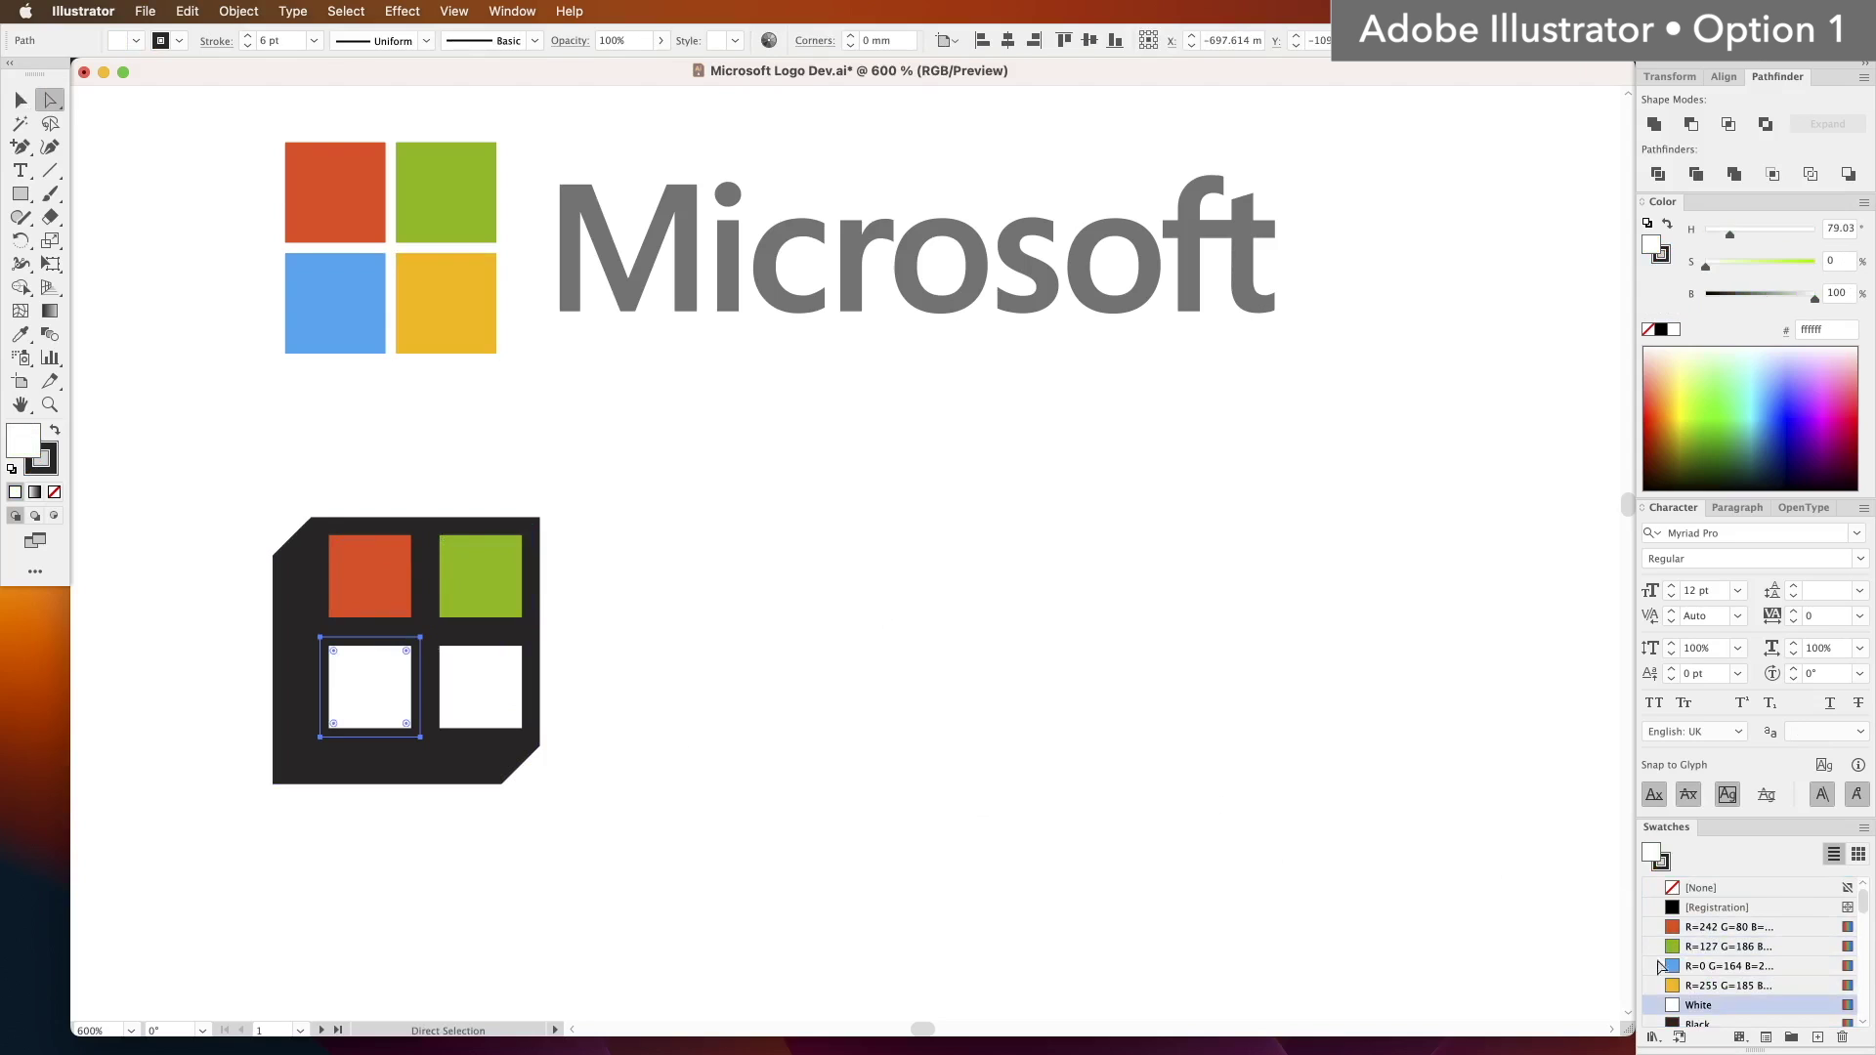
pyautogui.click(1688, 986)
pyautogui.click(489, 653)
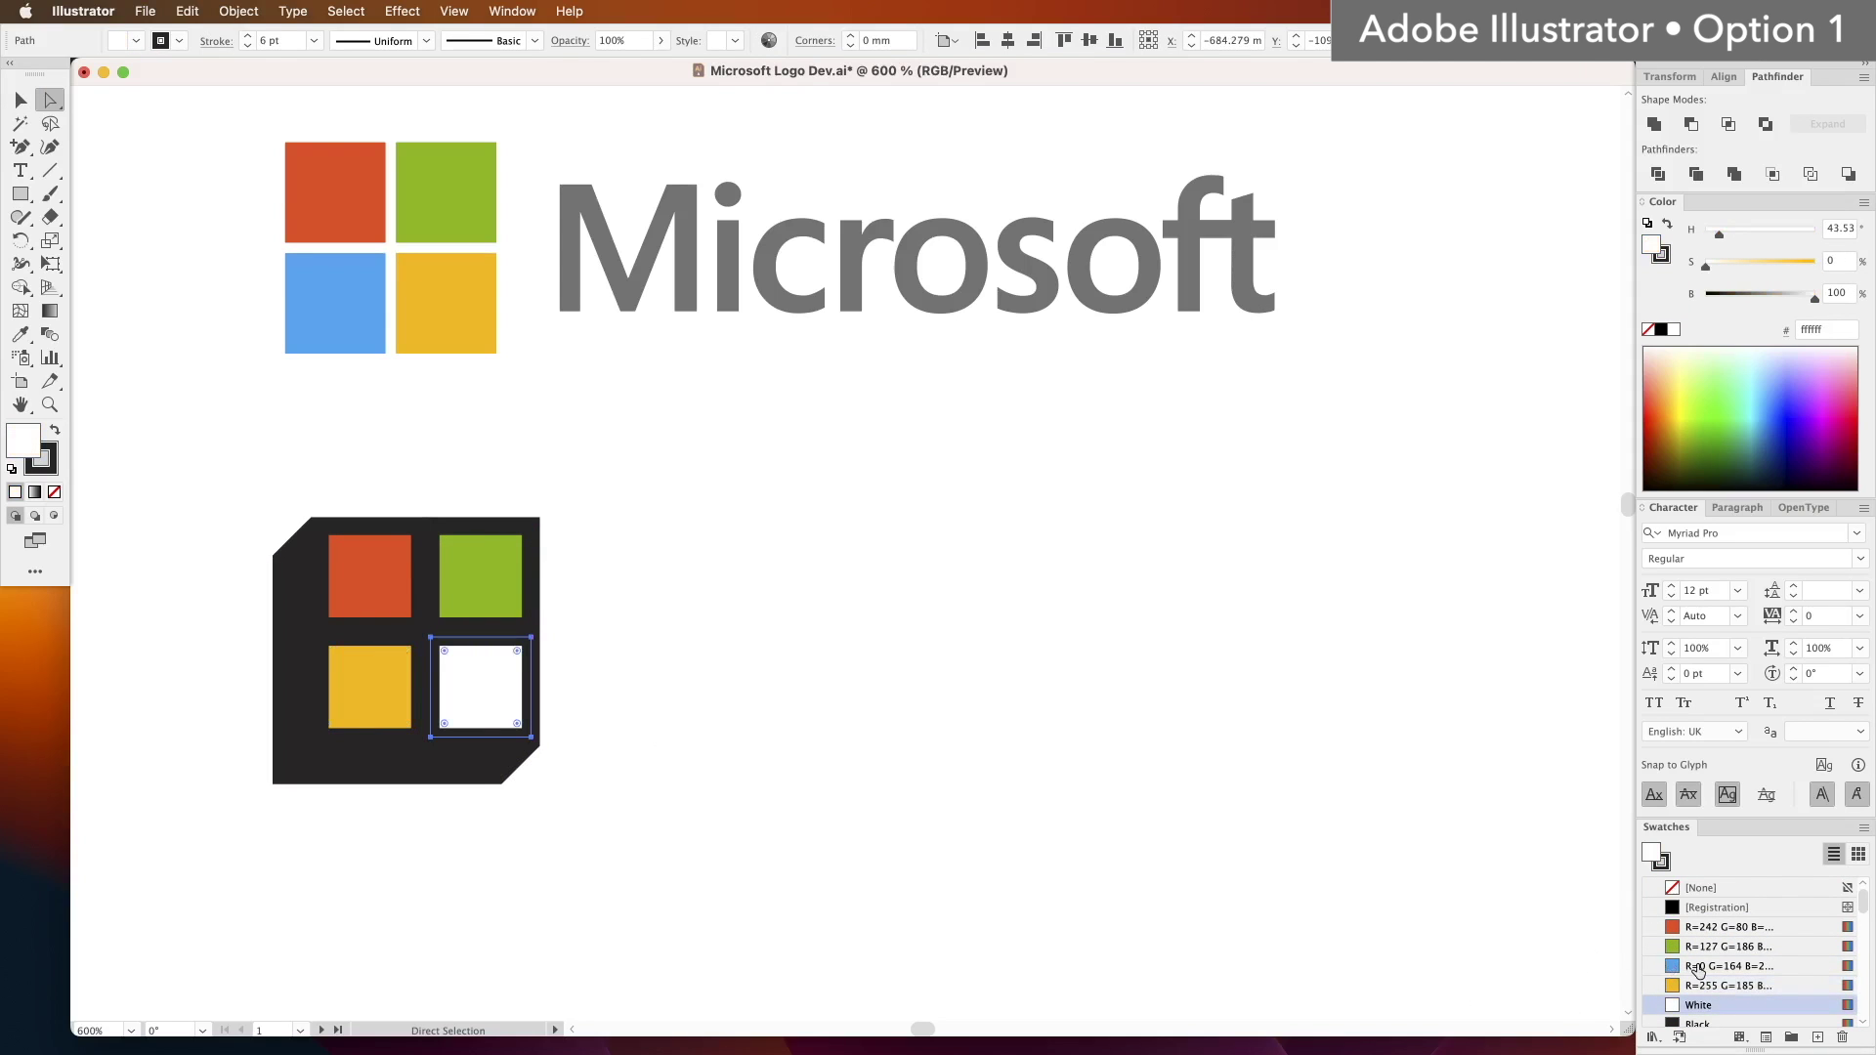
pyautogui.click(1698, 968)
# Step: Recolour the lower-left square blue R=0 G=164 B=239 and the lower-right square yellow R=255 G=185 B=0
pyautogui.hscroll(5, 880, 714)
pyautogui.click(284, 671)
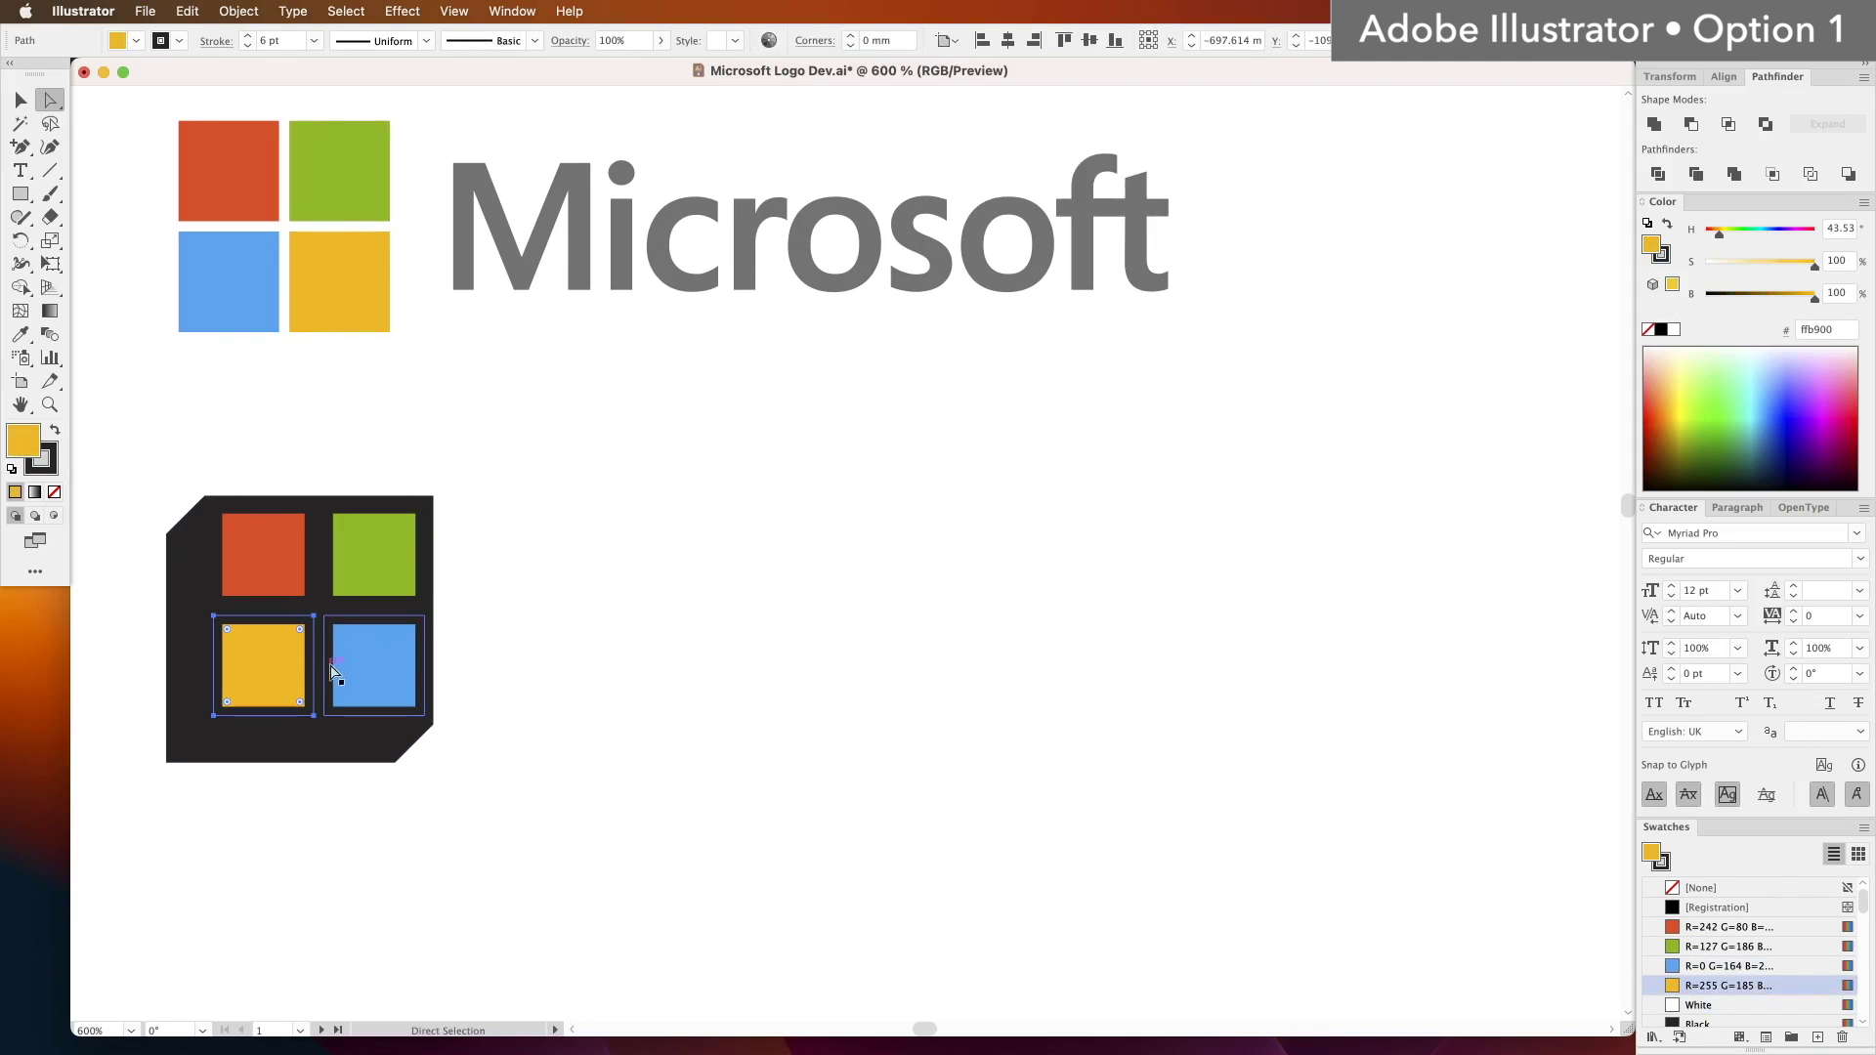
pyautogui.click(1720, 966)
pyautogui.click(366, 671)
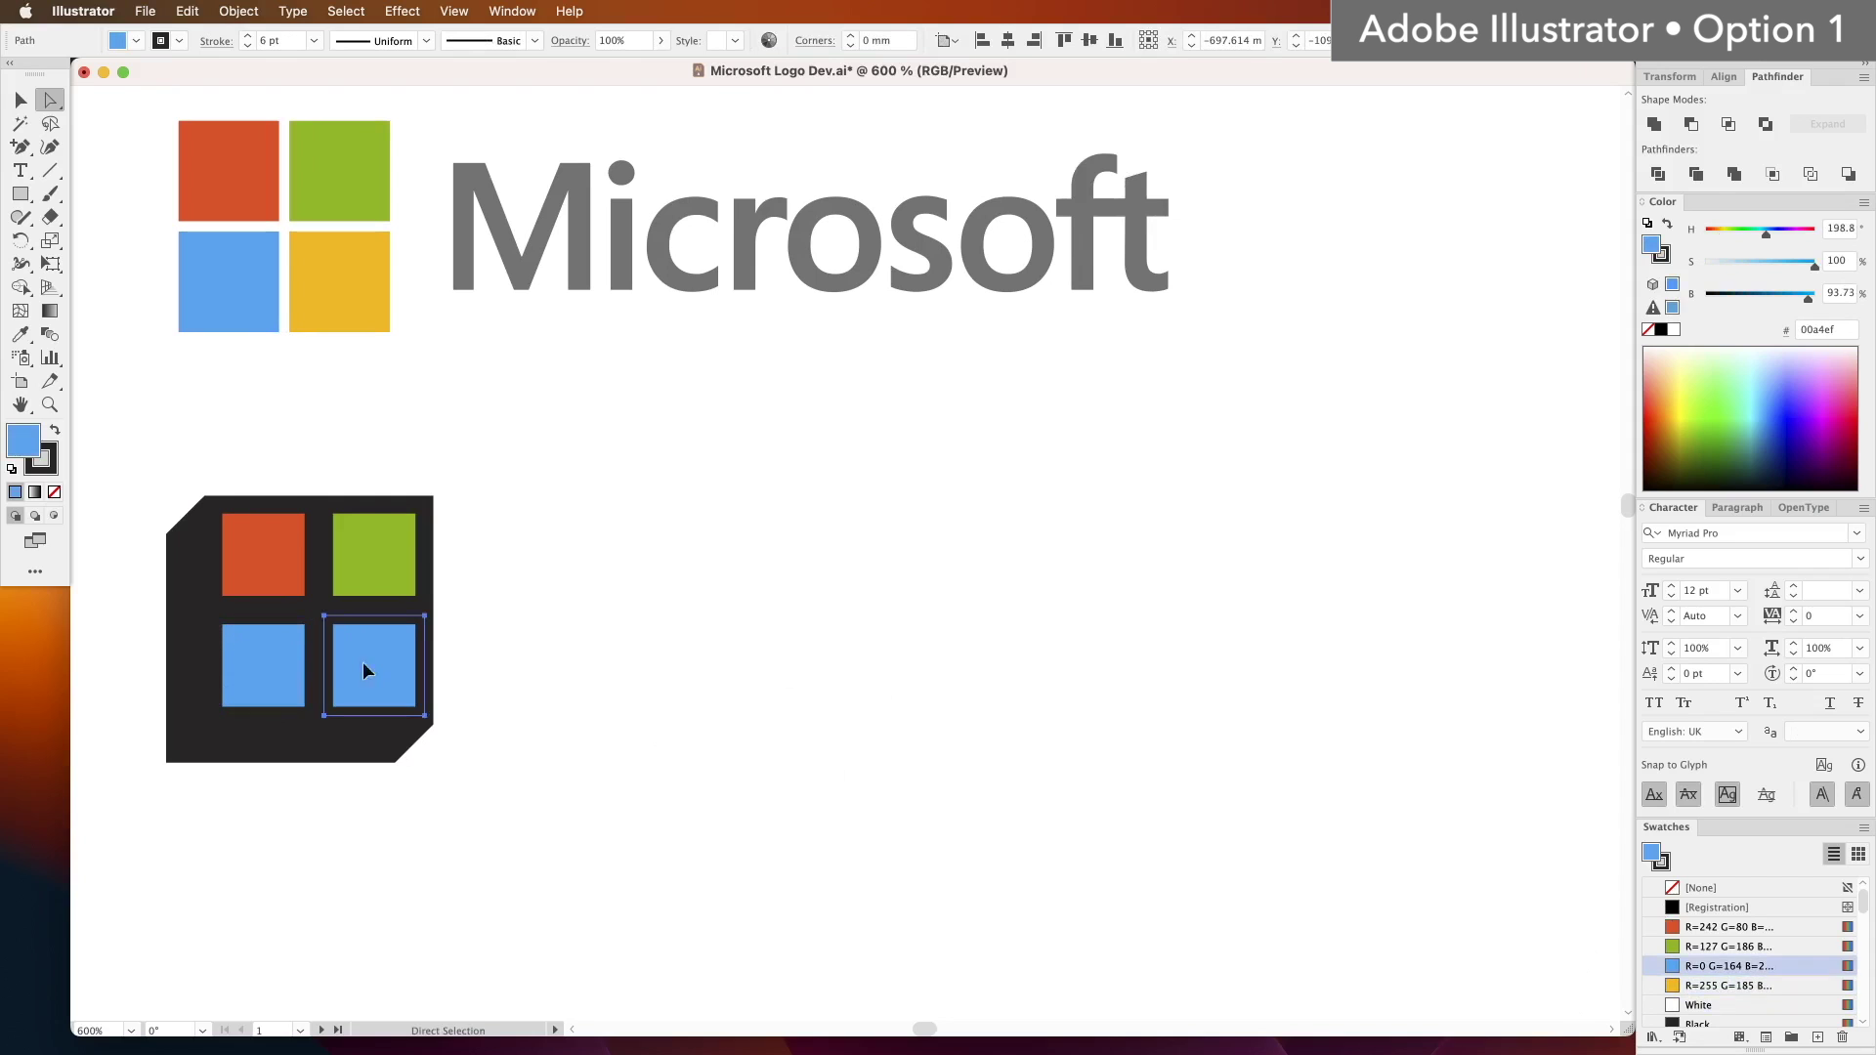
pyautogui.click(1720, 985)
pyautogui.scroll(-2, 662, 695)
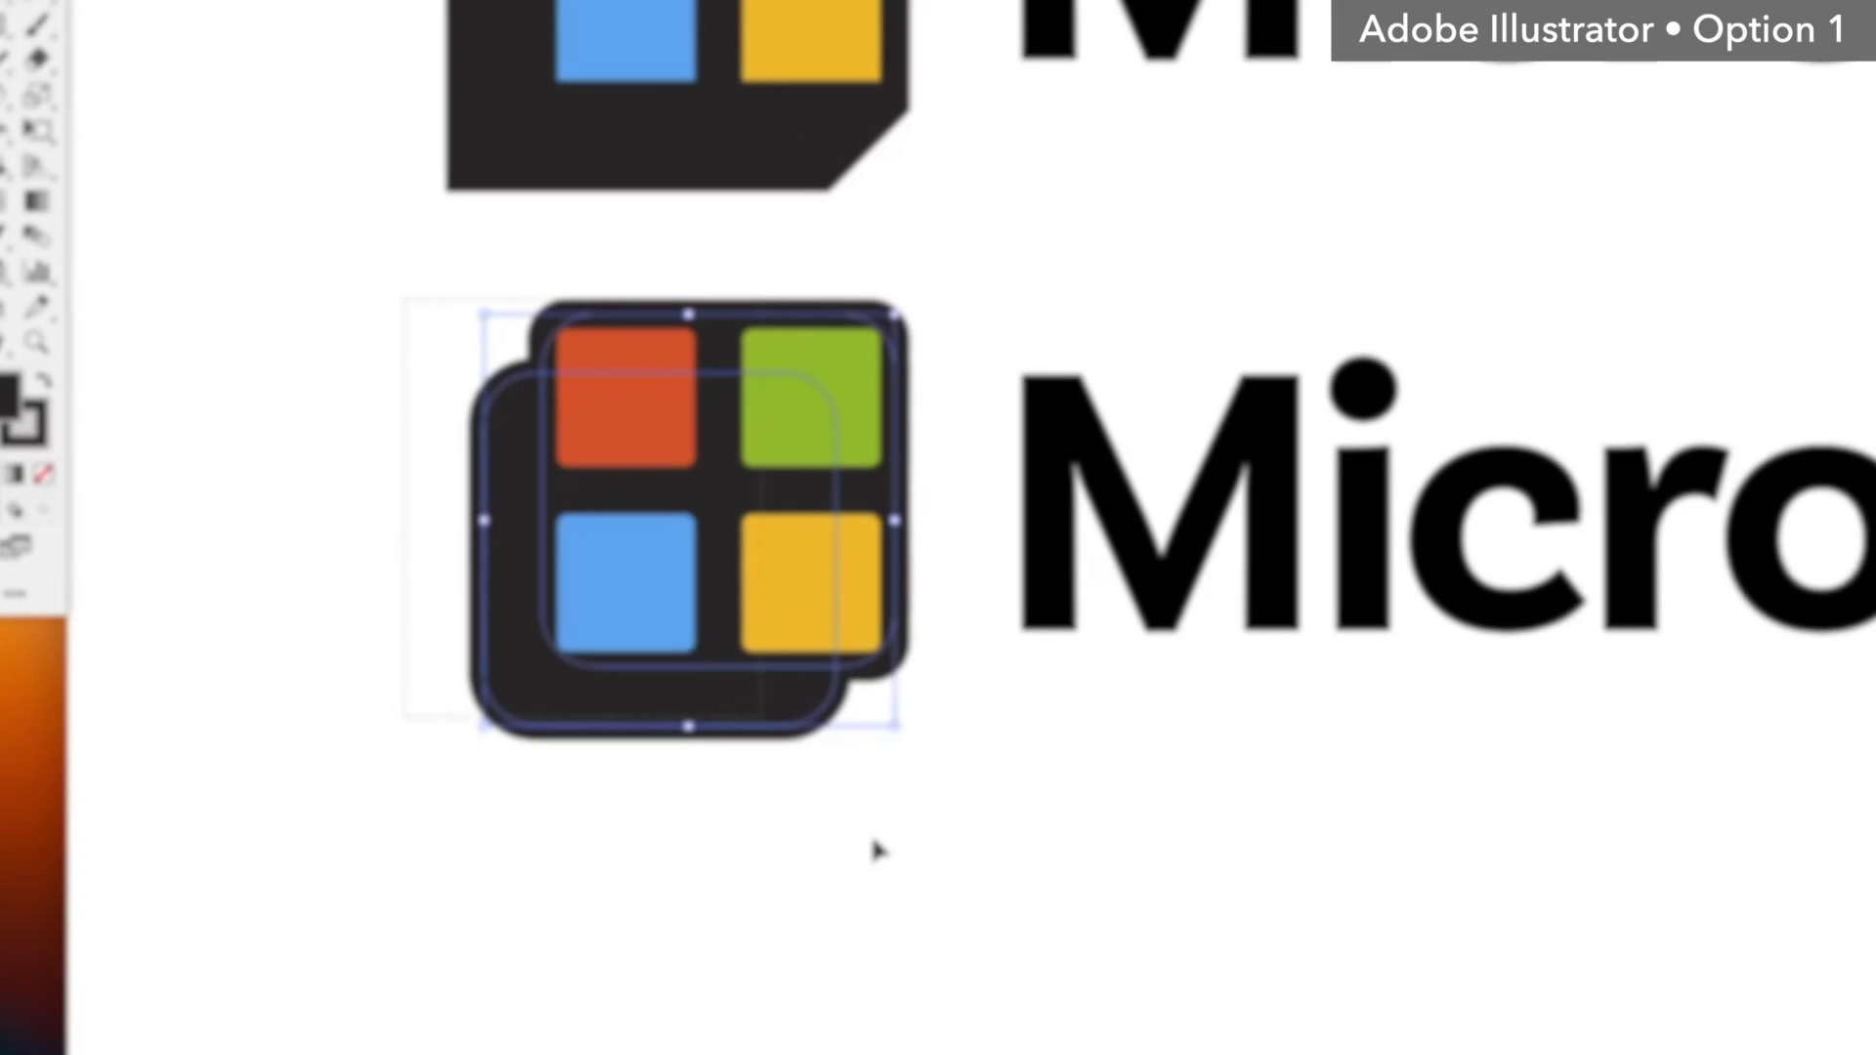
# Step: Select the rounded logo's two black backing shapes and add extra anchor points to their paths
pyautogui.moveTo(878, 851); pyautogui.dragTo(882, 839)
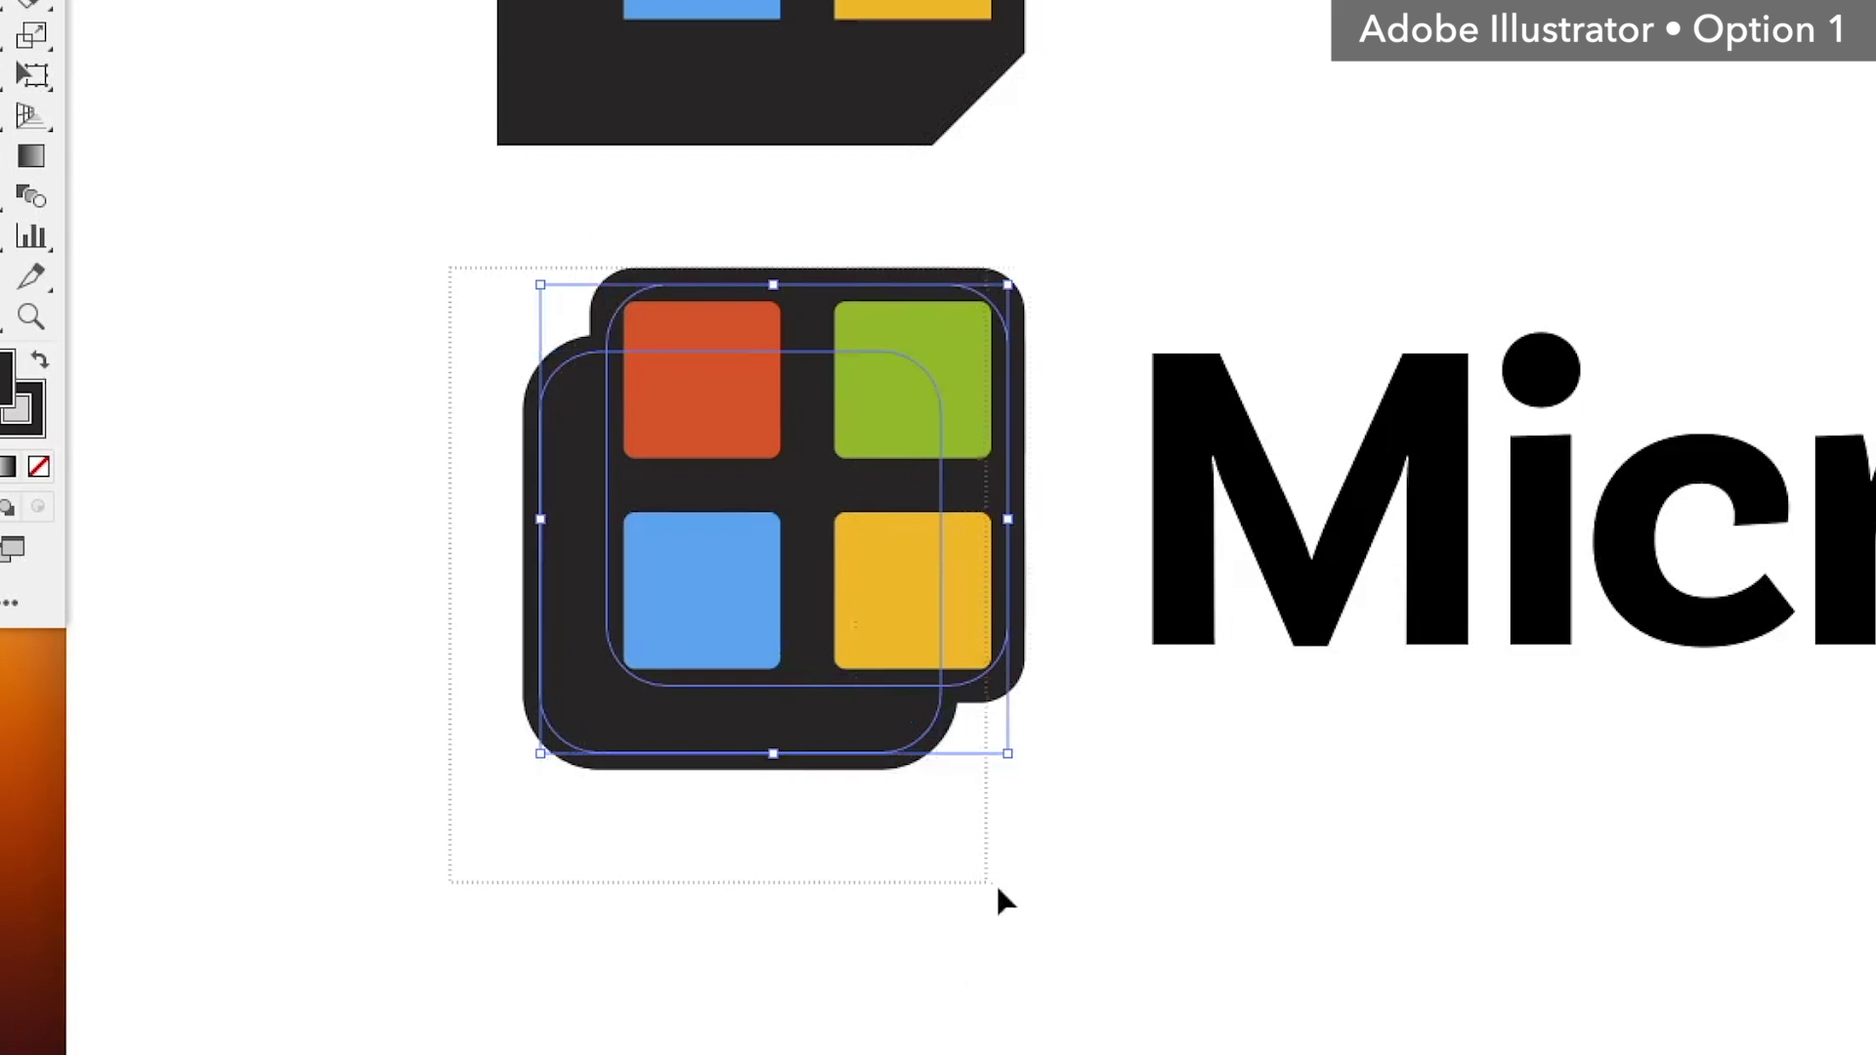
pyautogui.moveTo(997, 889); pyautogui.dragTo(996, 889)
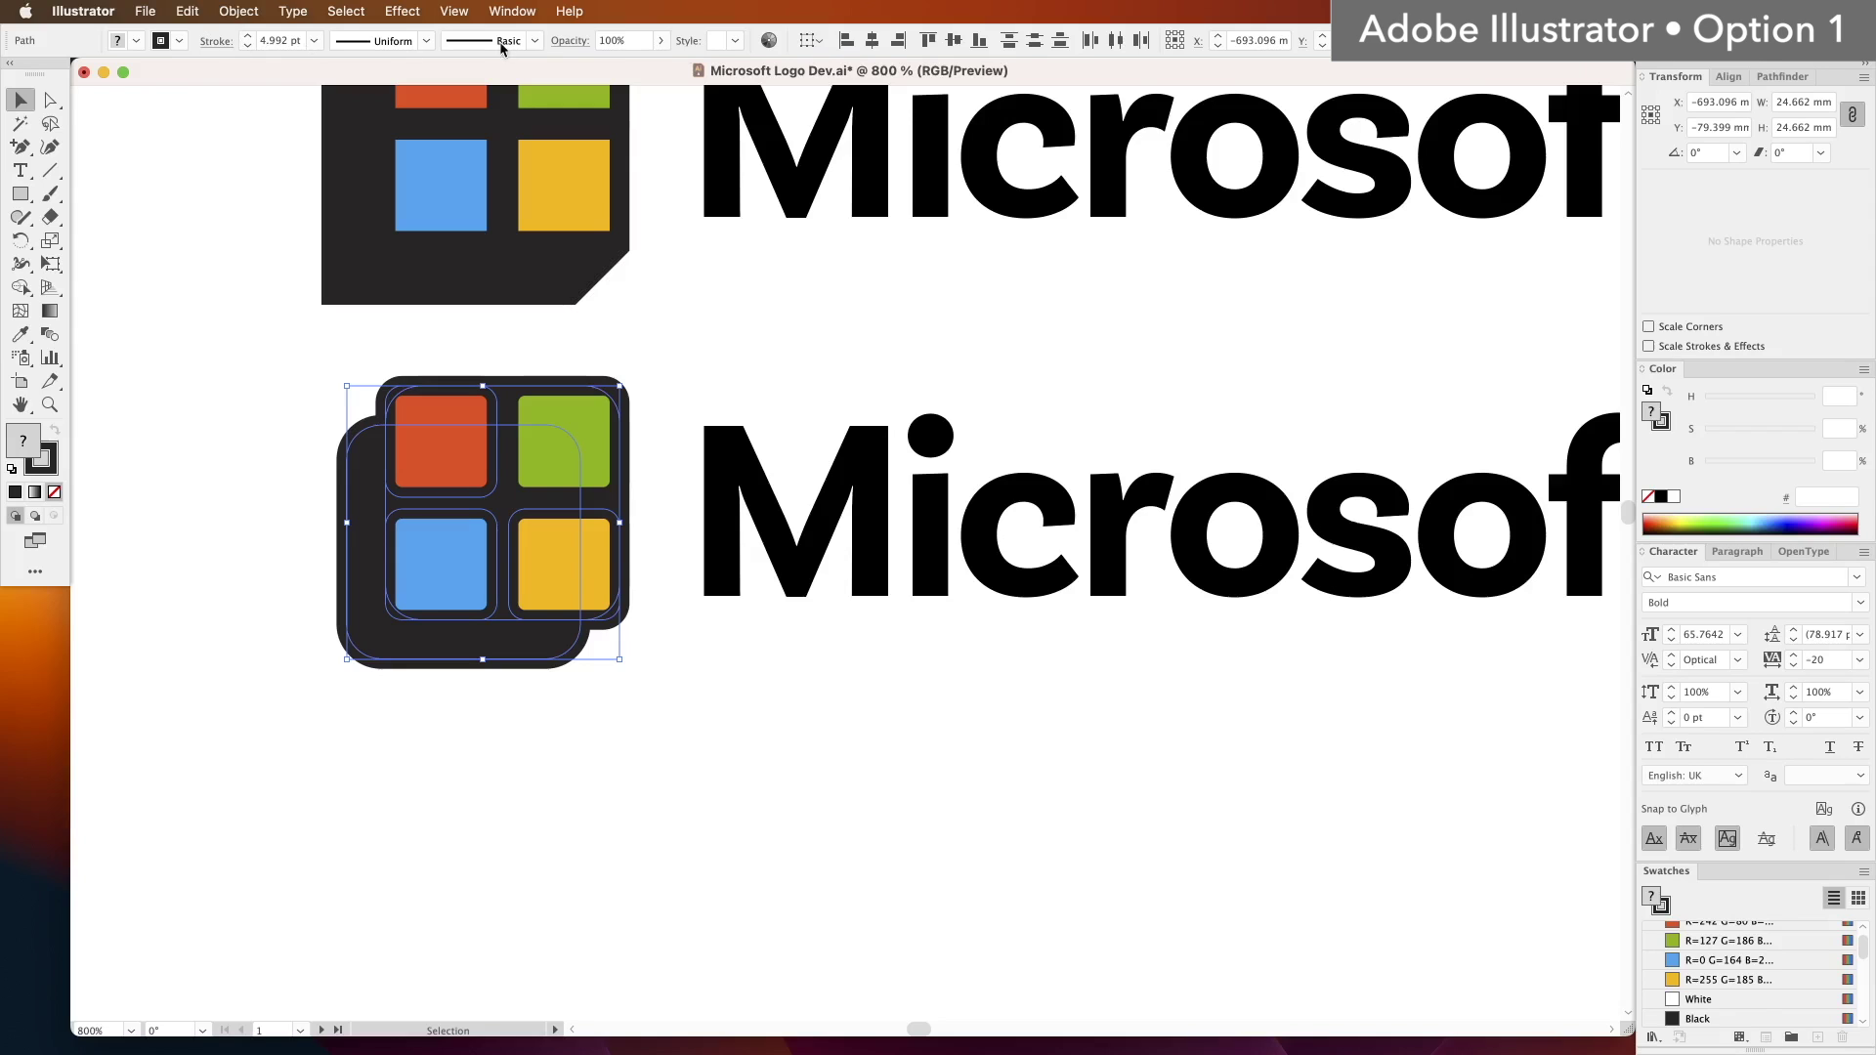
pyautogui.press('a')
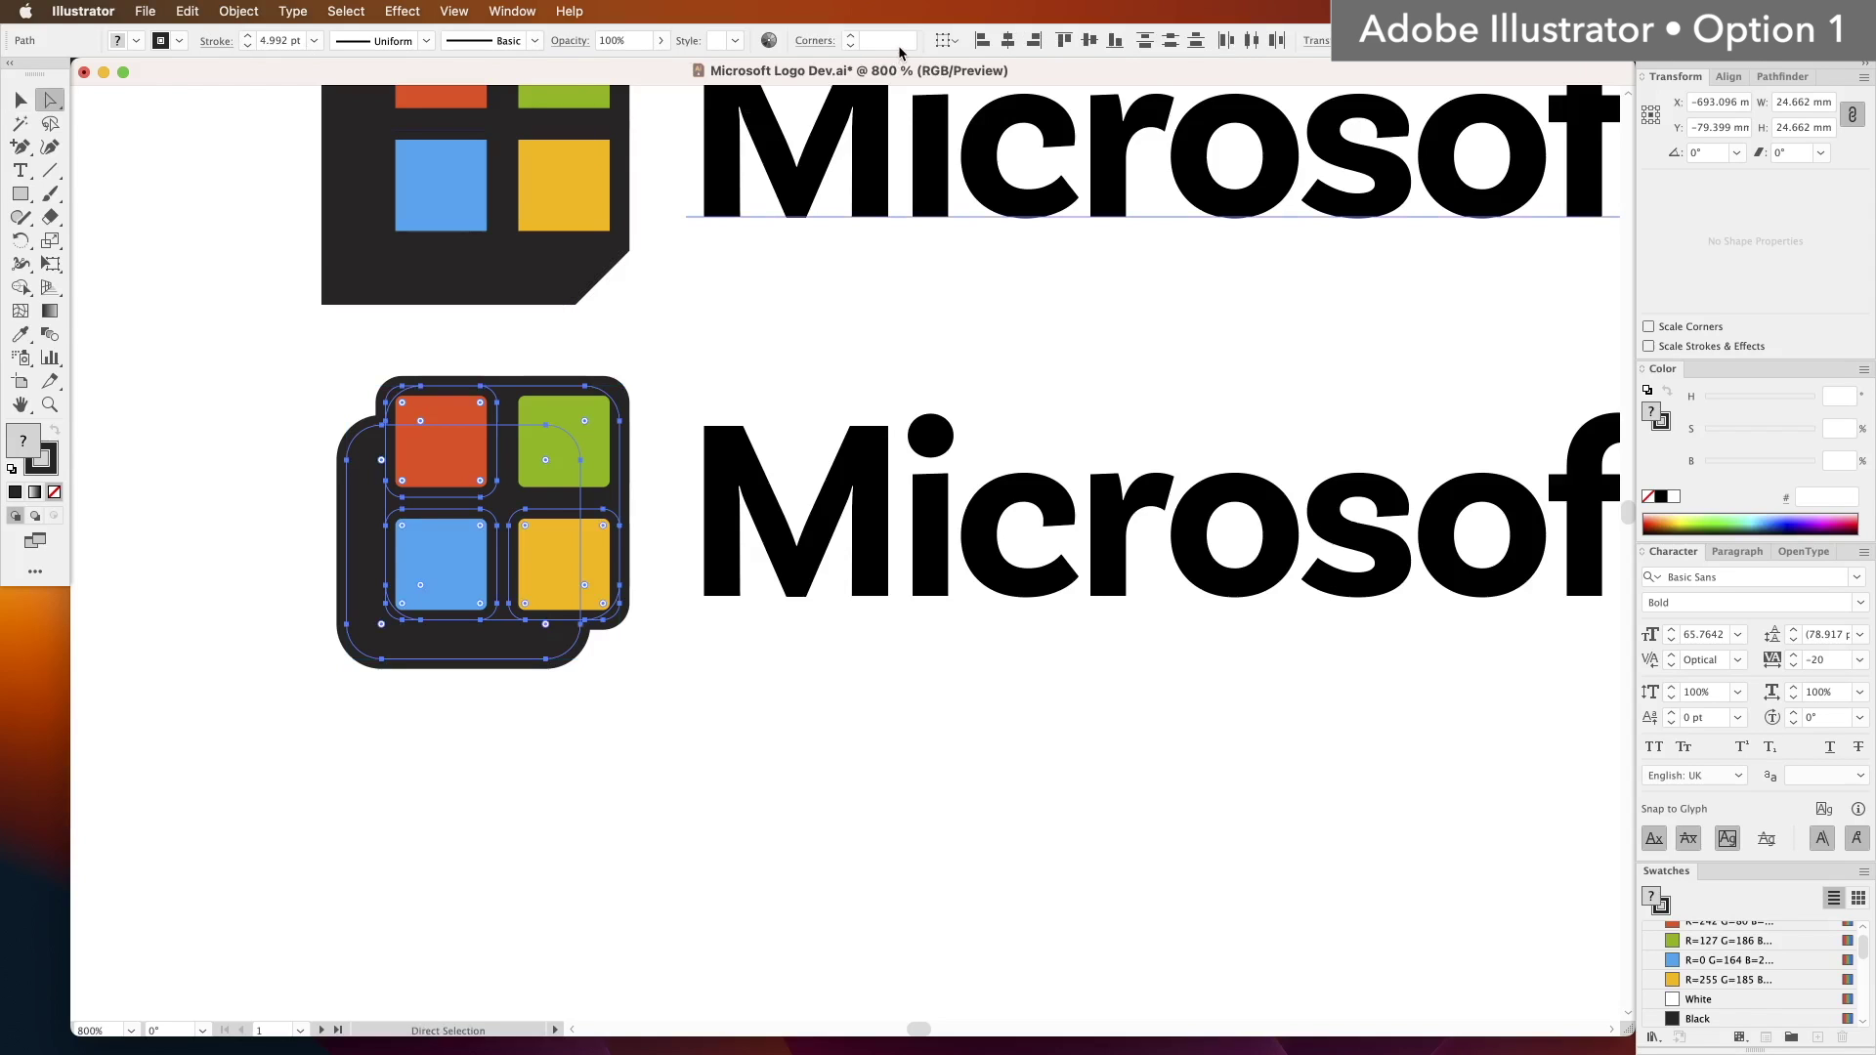
pyautogui.click(239, 10)
pyautogui.moveTo(283, 556)
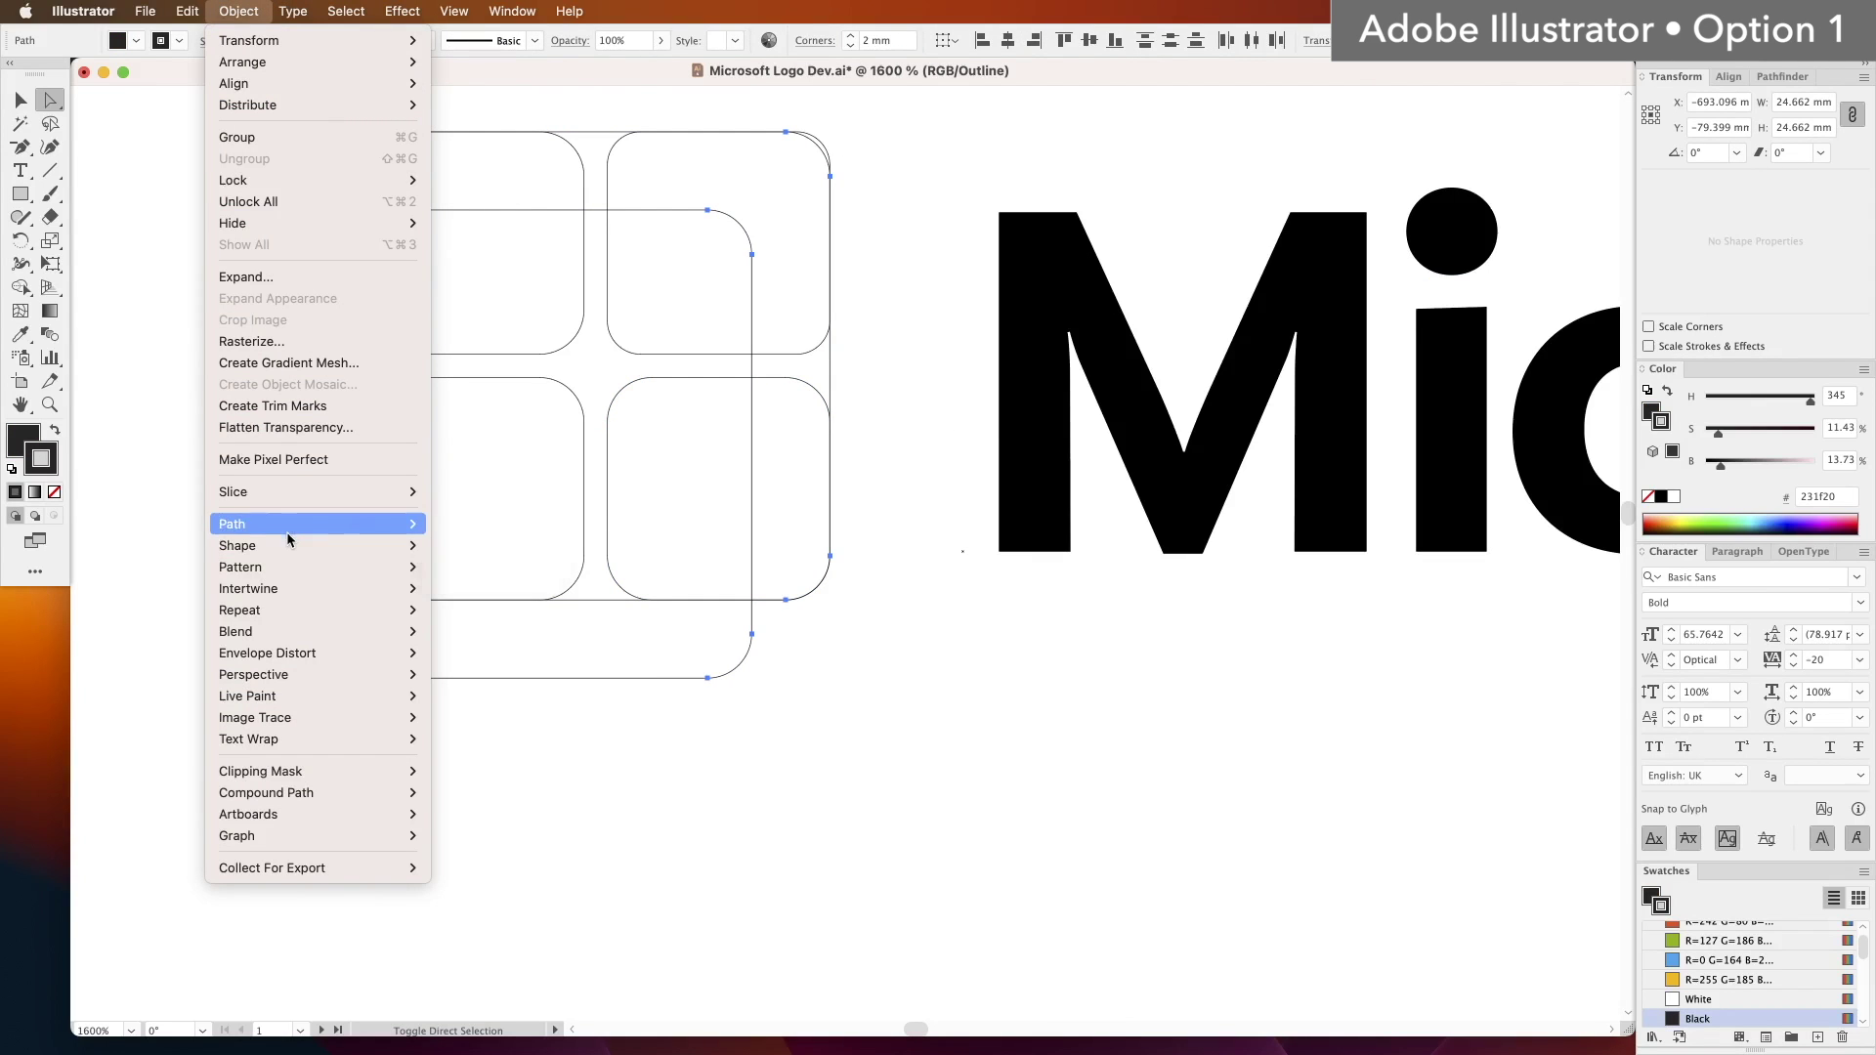
pyautogui.moveTo(397, 530)
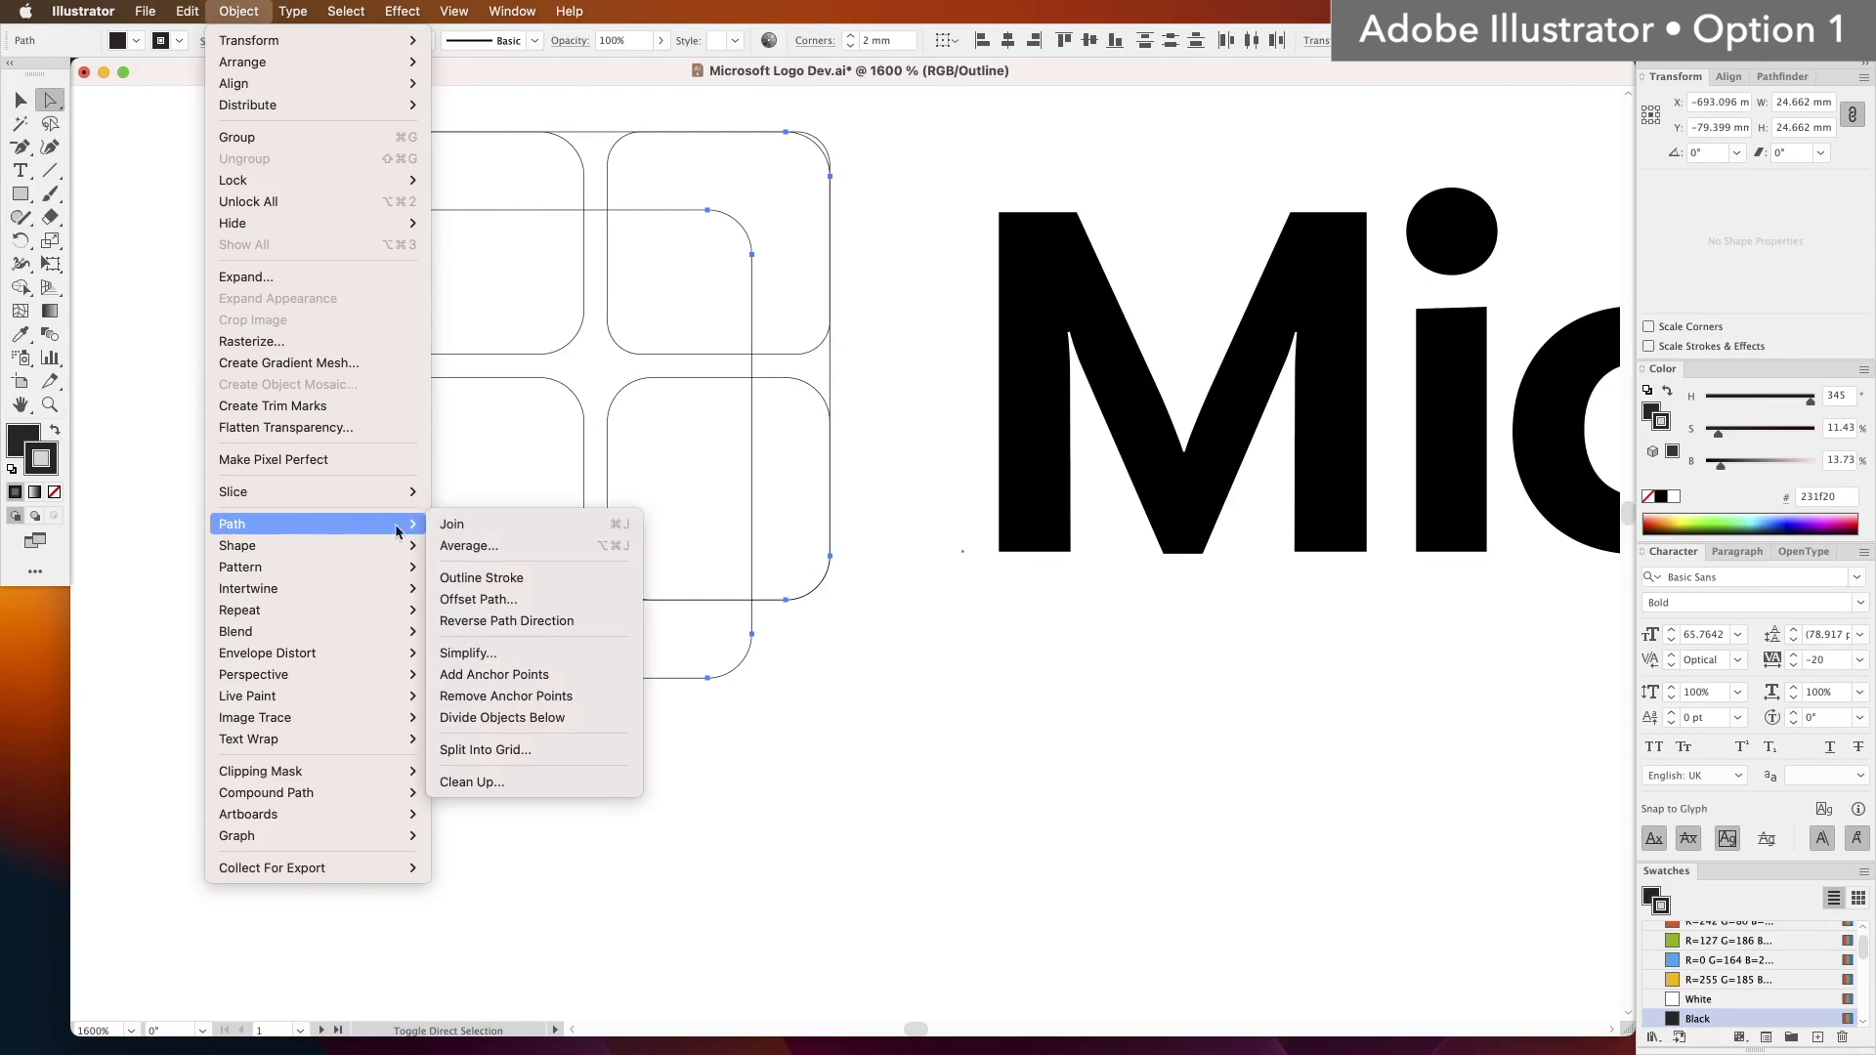
pyautogui.click(573, 677)
# Step: Delete the added anchor points at the lower-right corners of both rounded backing shapes to open their paths
pyautogui.moveTo(773, 650); pyautogui.dragTo(733, 626)
pyautogui.press('Delete')
pyautogui.press('super+y')
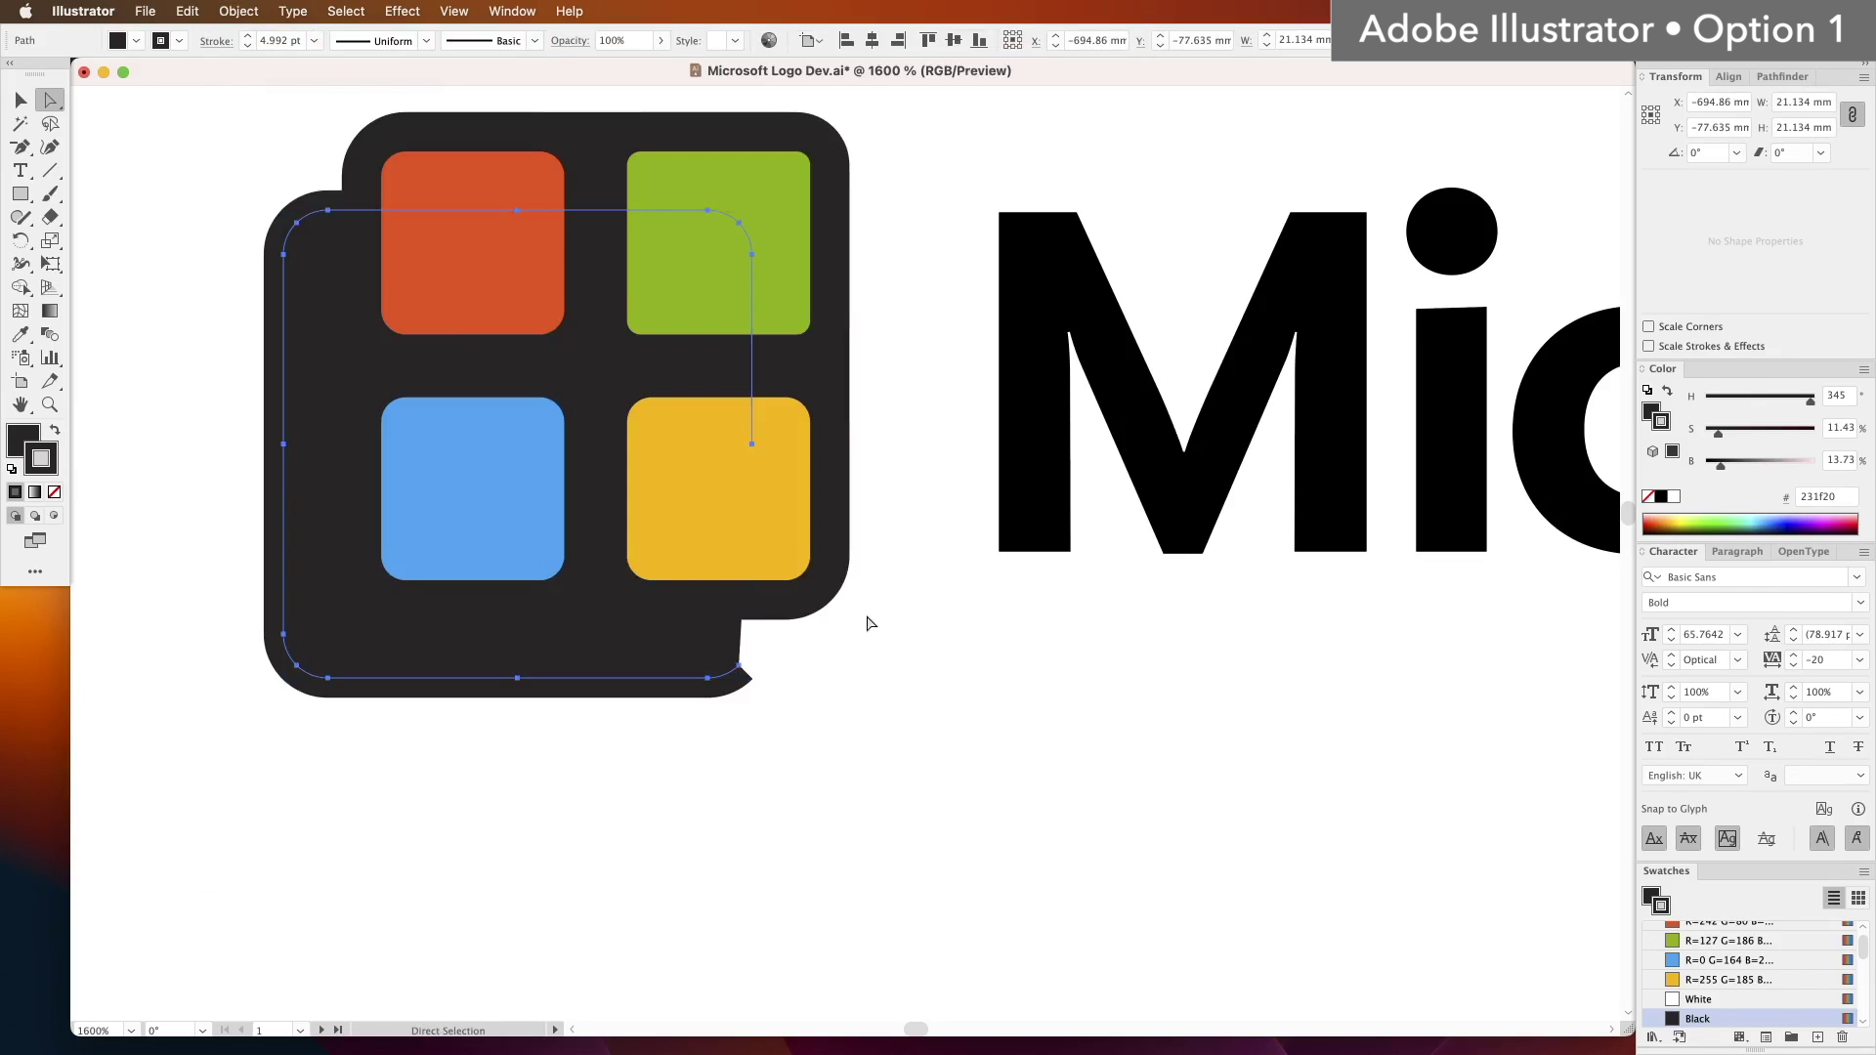
pyautogui.click(787, 600)
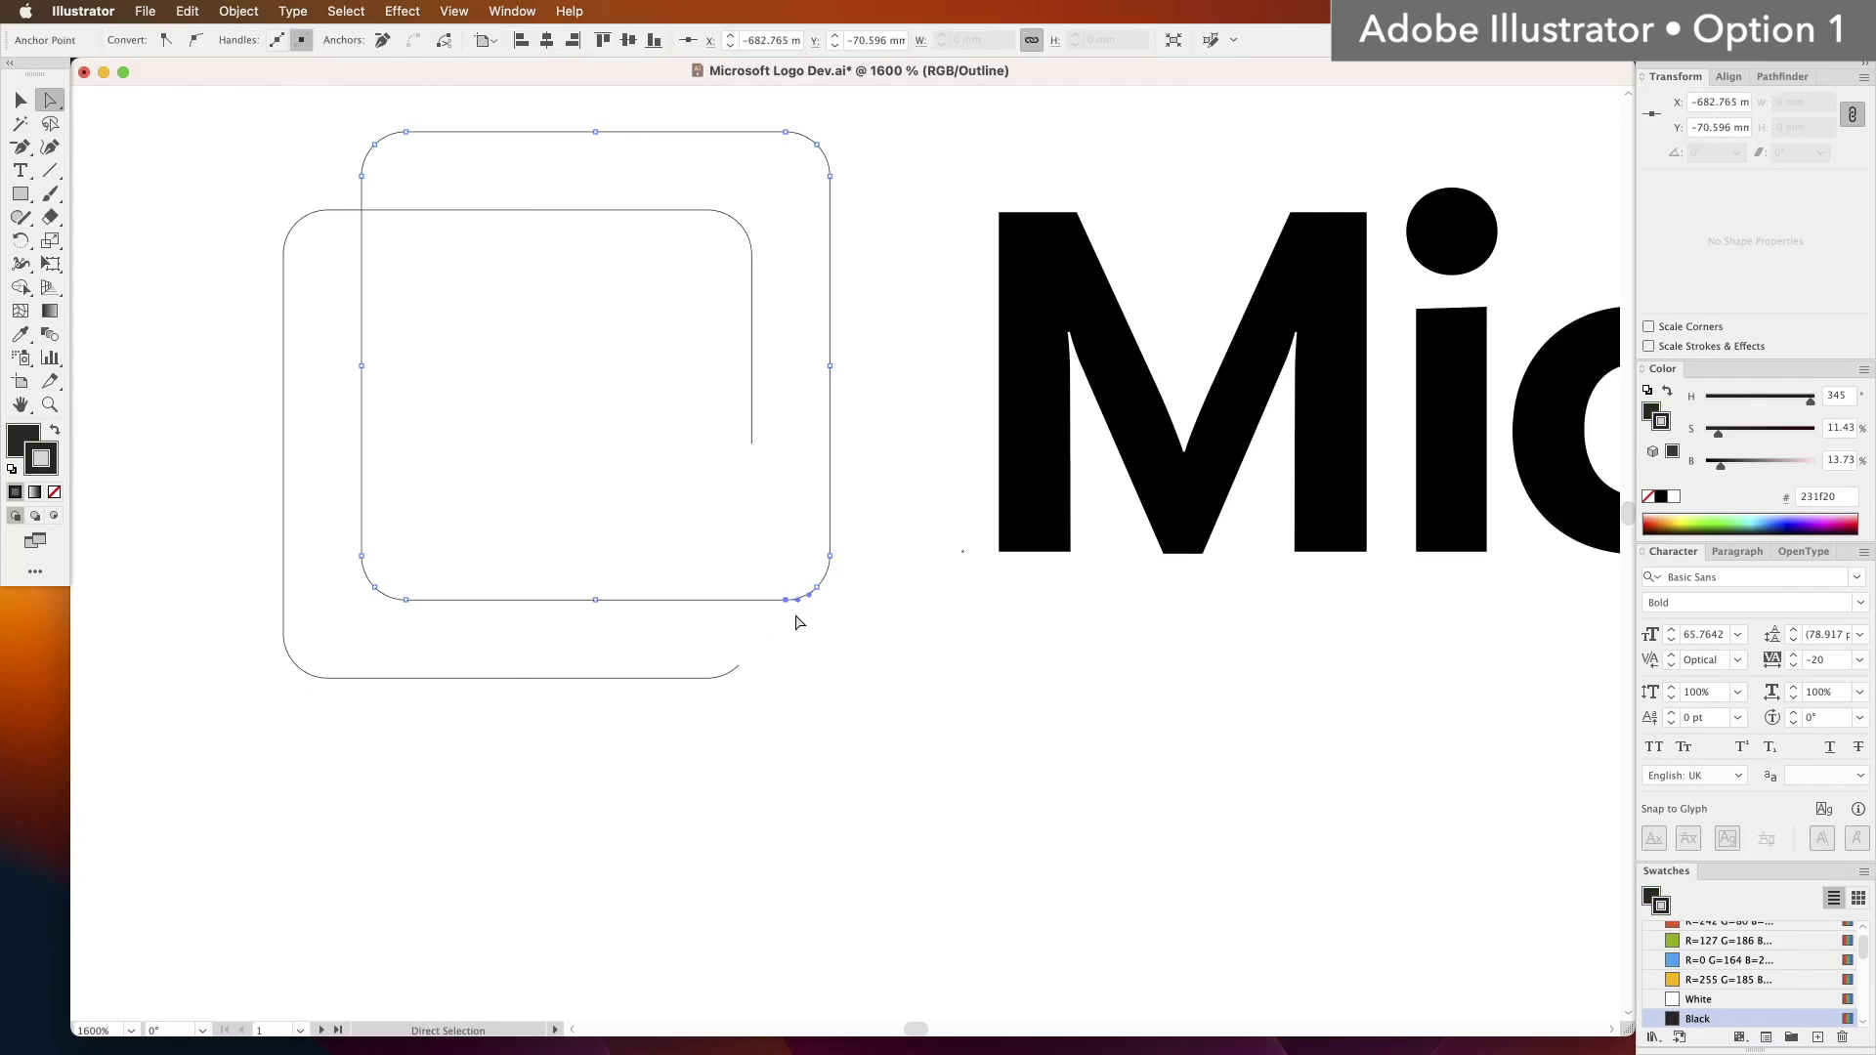
pyautogui.press('Delete')
# Step: Join the open path ends at the lower-right corners of the two backing shapes to form a diagonal bevel
pyautogui.moveTo(846, 689); pyautogui.dragTo(728, 584)
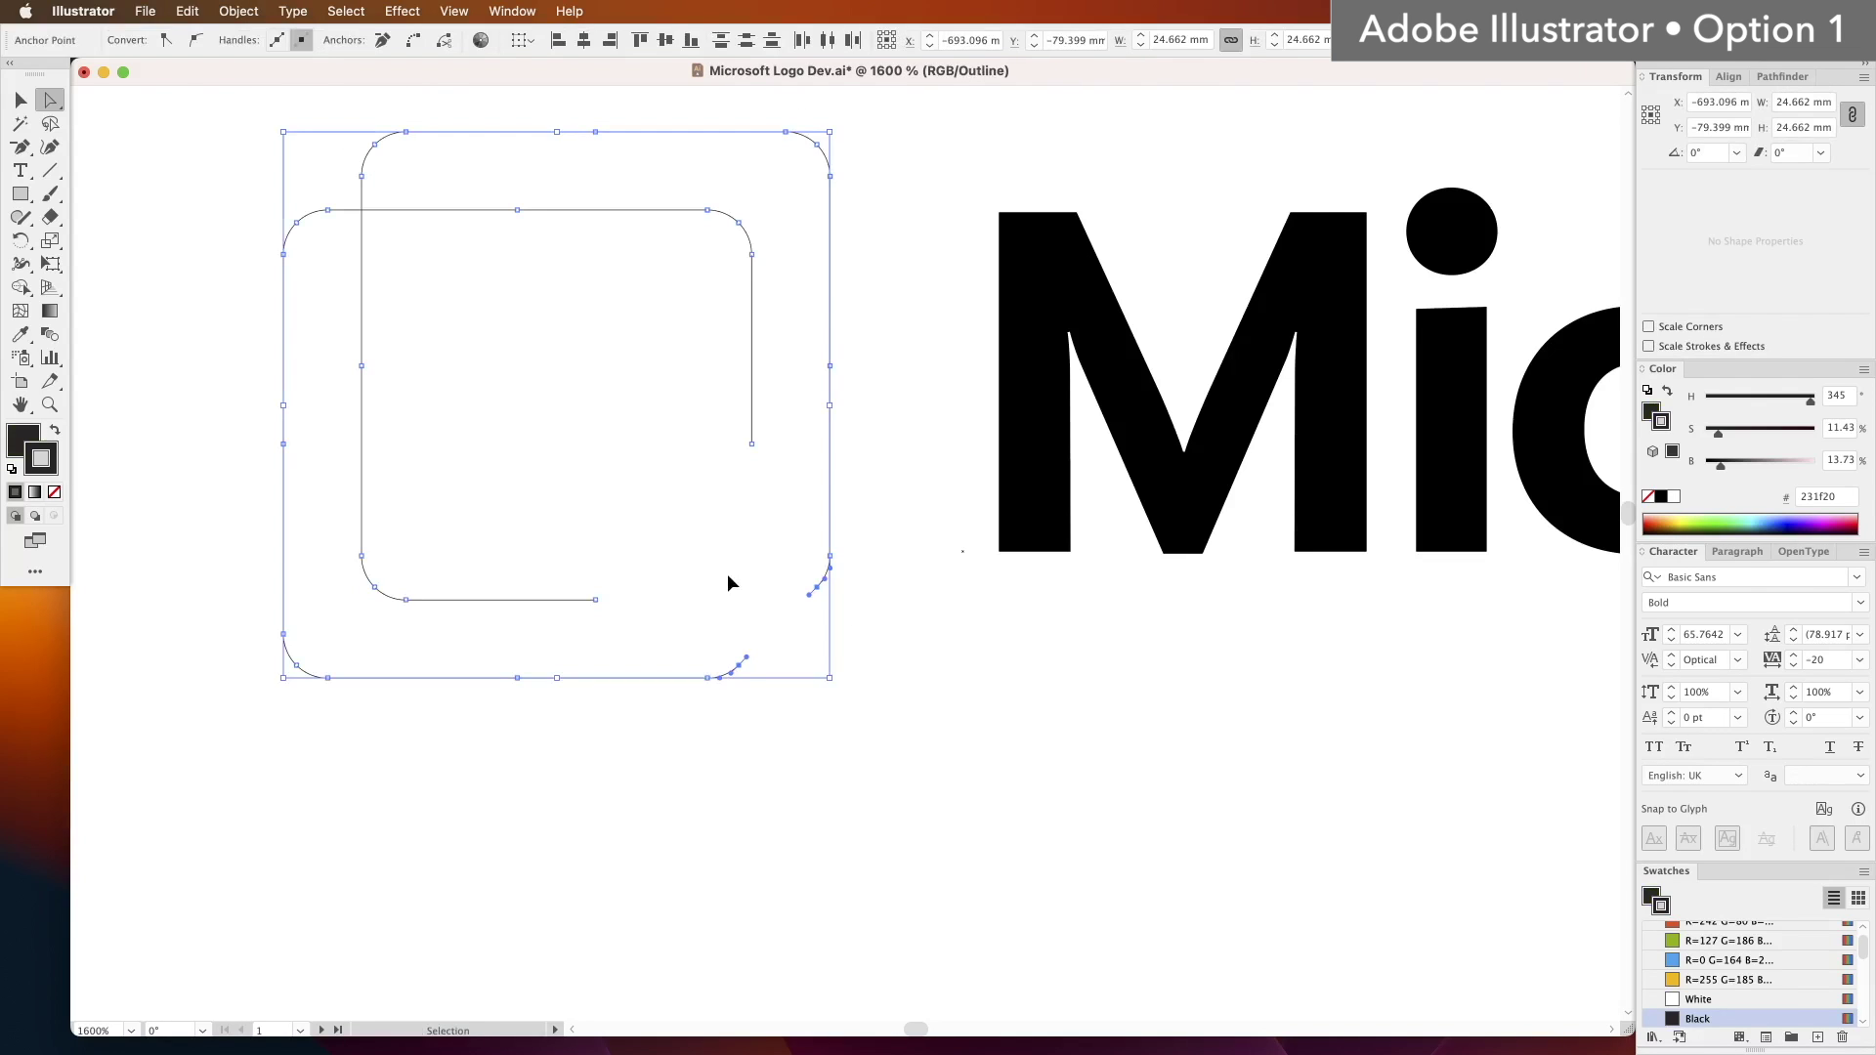
pyautogui.press('super+j')
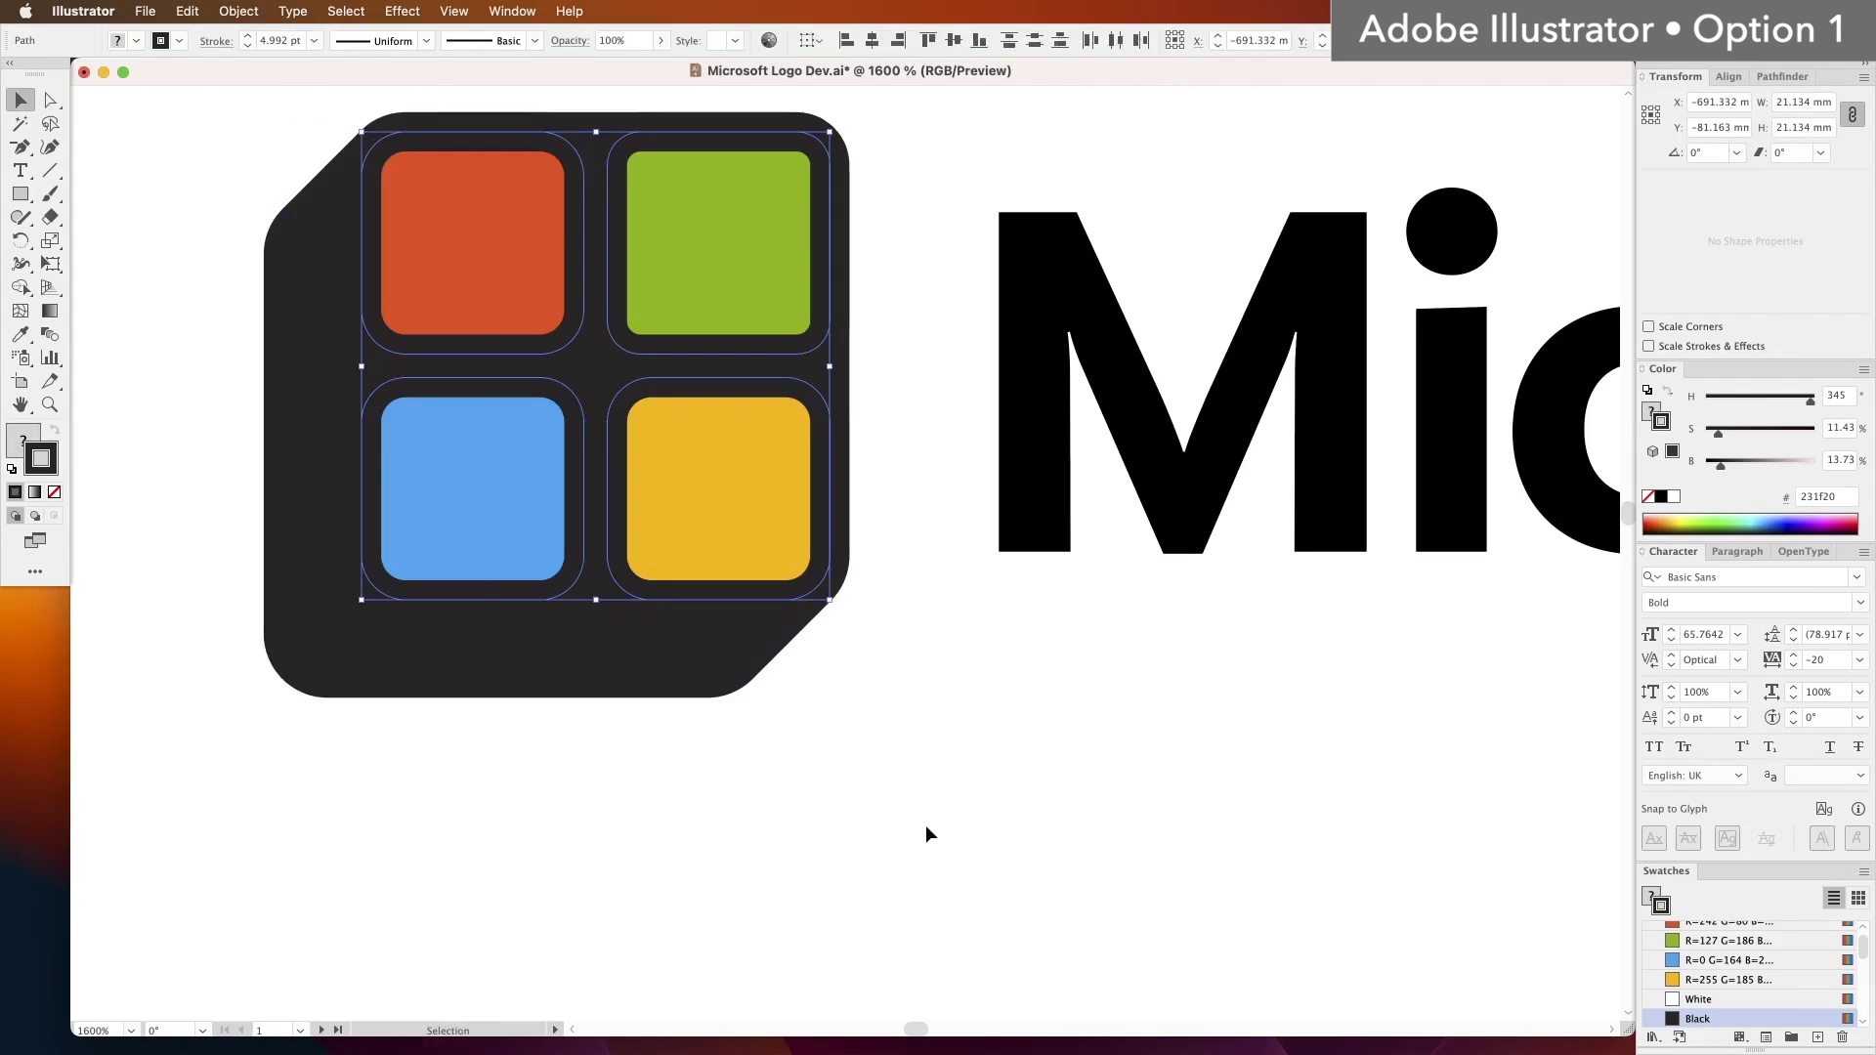
pyautogui.click(925, 825)
# Step: Examine the sharp-cornered and rounded logo versions and the letter shapes of the lower wordmark
pyautogui.press('super+minus')
pyautogui.press('super+minus')
pyautogui.press('super+minus')
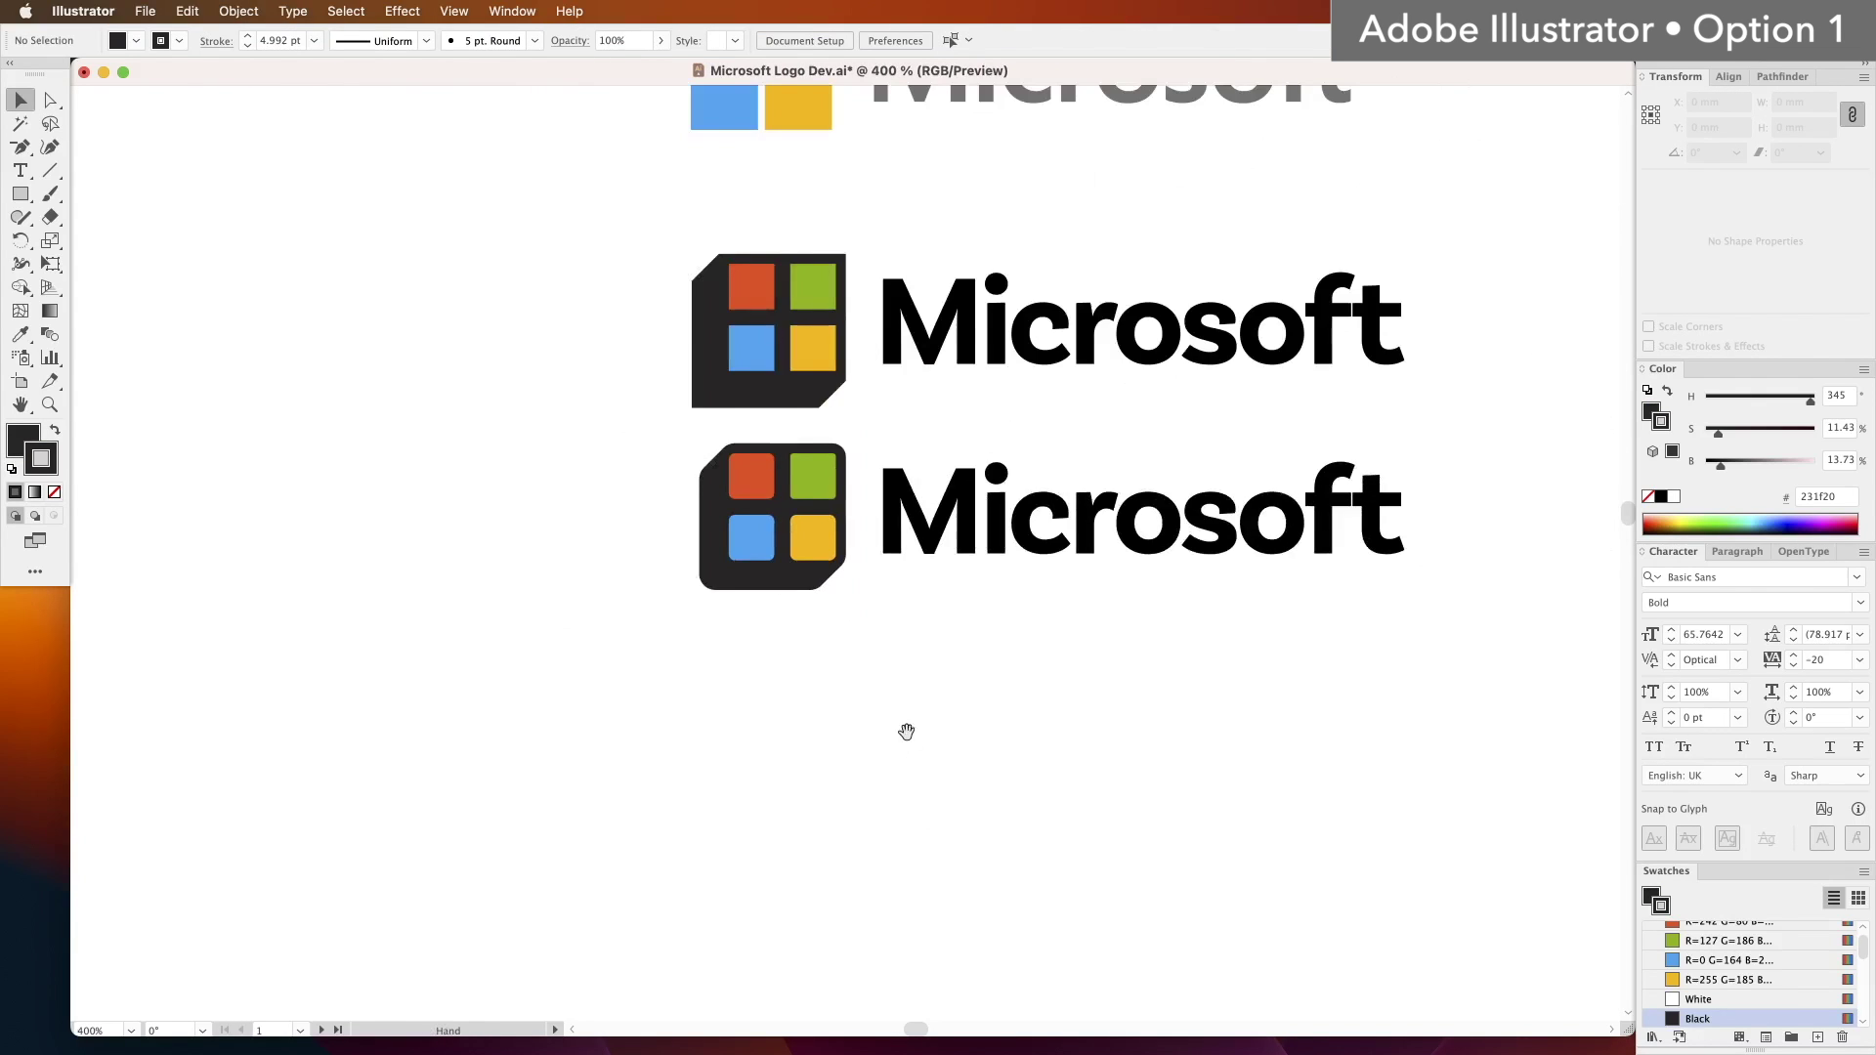
pyautogui.moveTo(904, 732); pyautogui.dragTo(554, 769)
pyautogui.press('z')
pyautogui.moveTo(231, 200); pyautogui.dragTo(1118, 754)
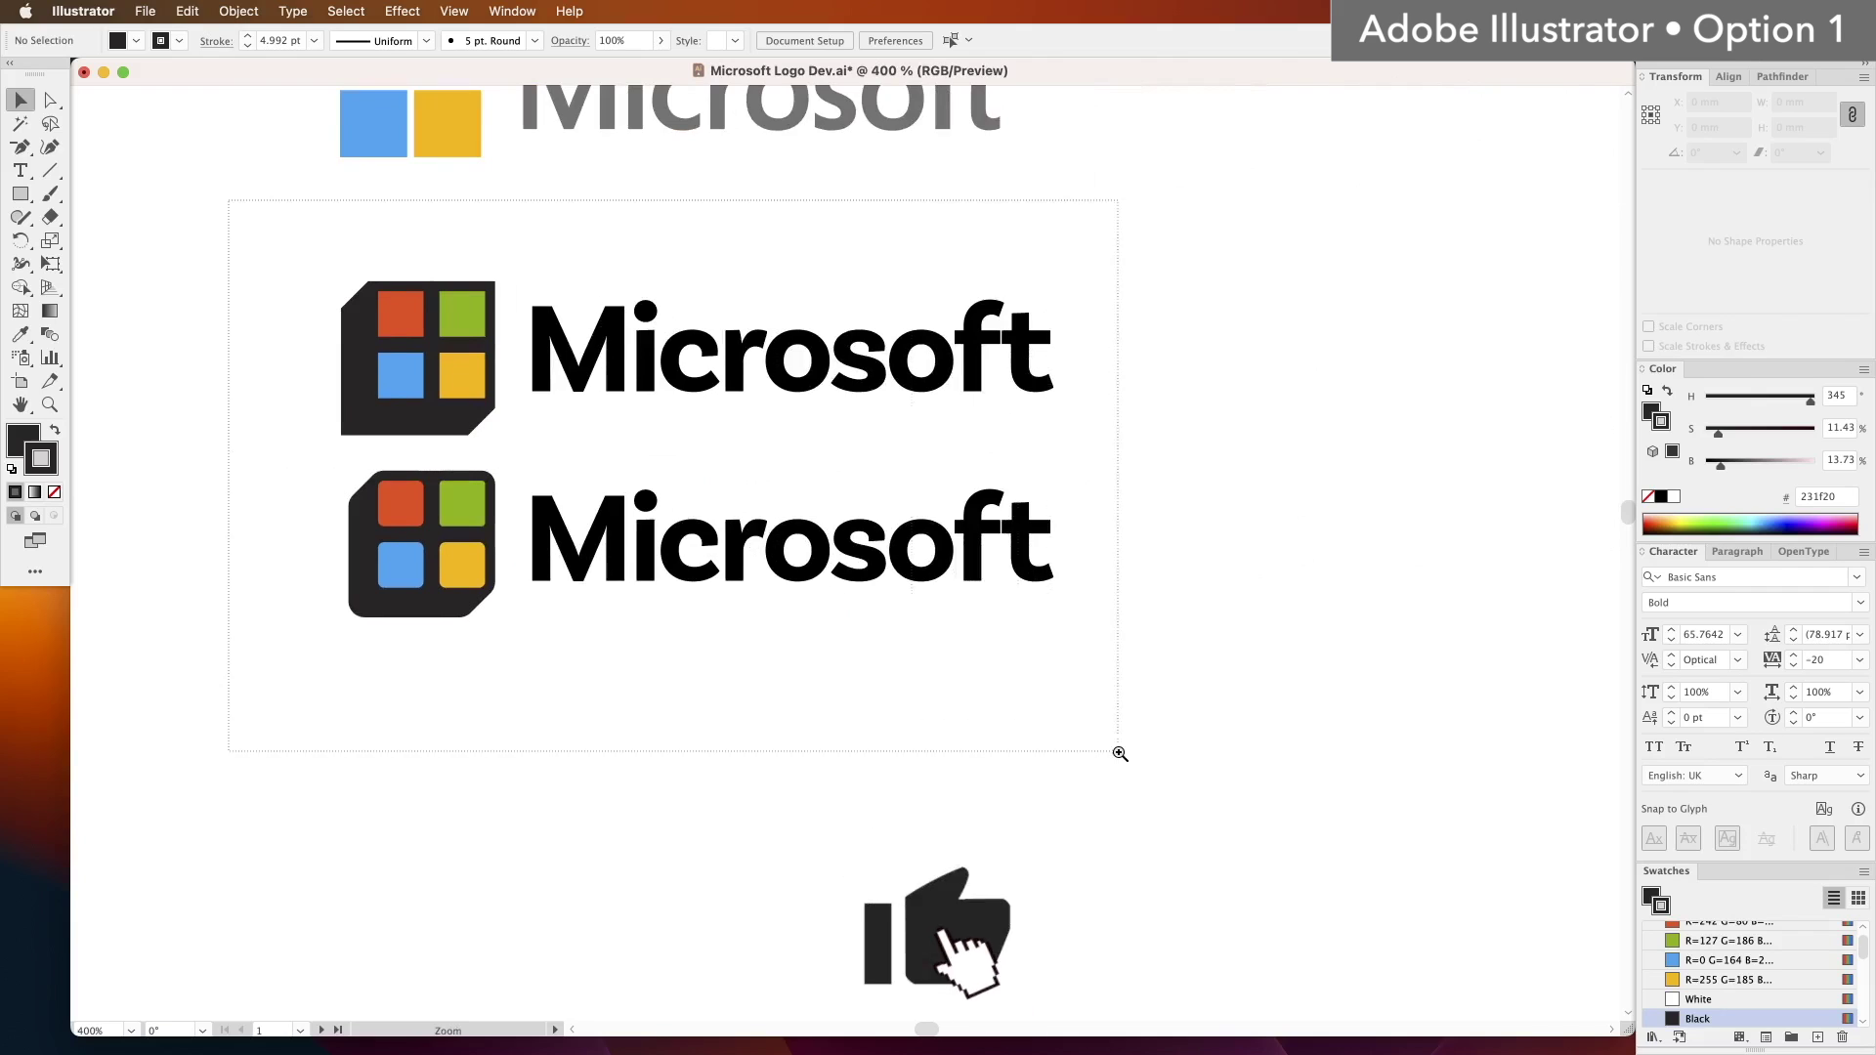
pyautogui.press('a')
pyautogui.click(459, 618)
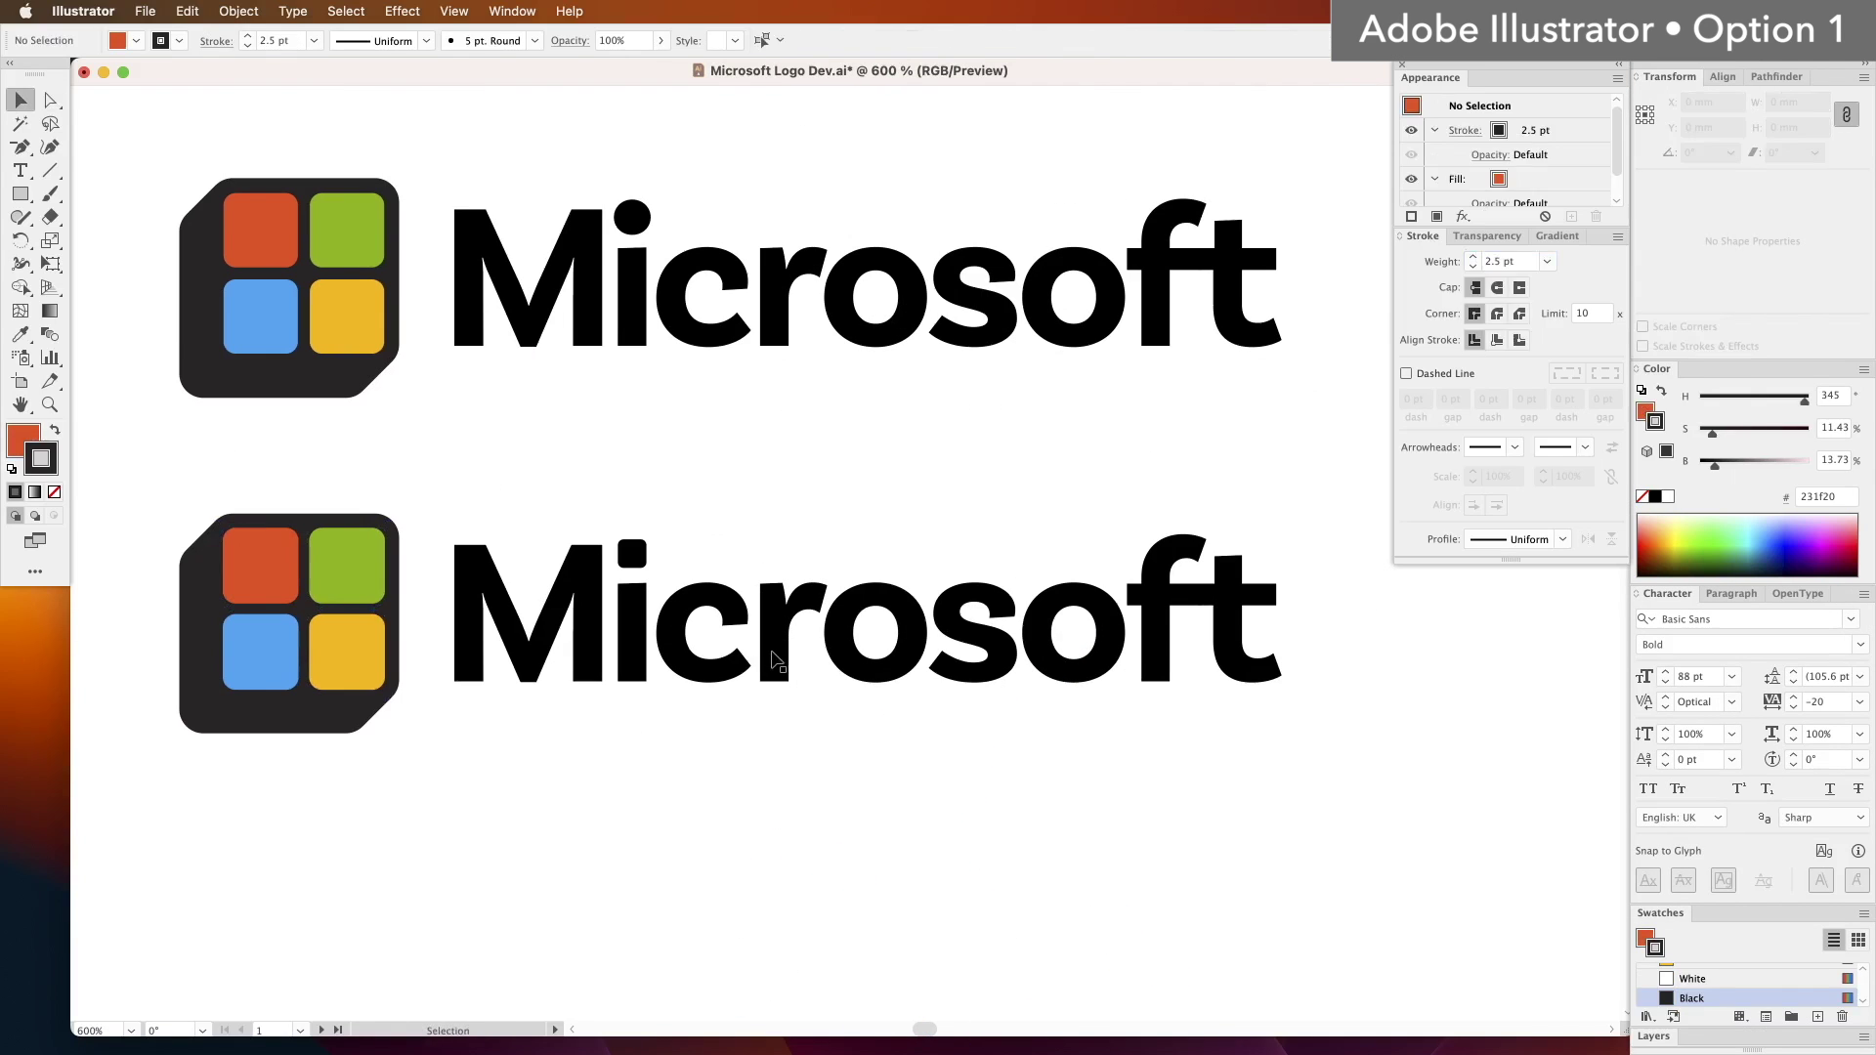
pyautogui.press('v')
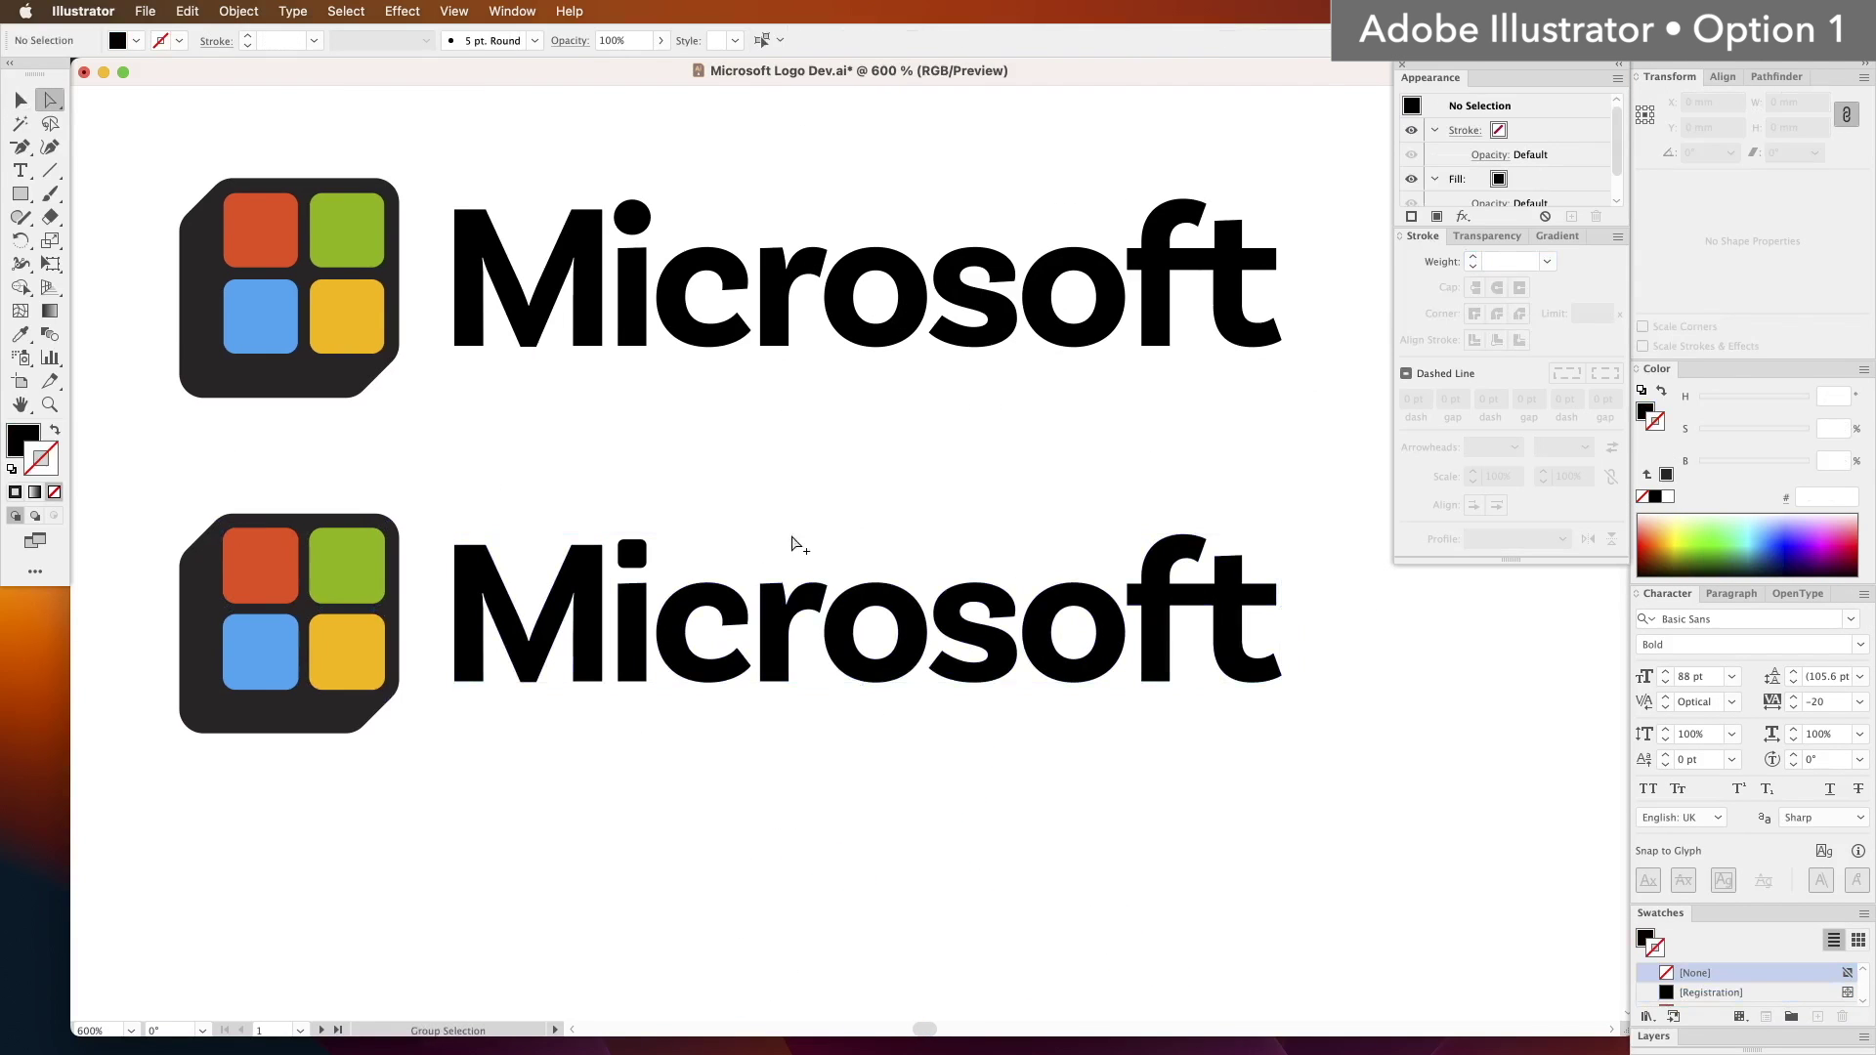
pyautogui.moveTo(792, 513); pyautogui.dragTo(1320, 739)
pyautogui.click(1230, 775)
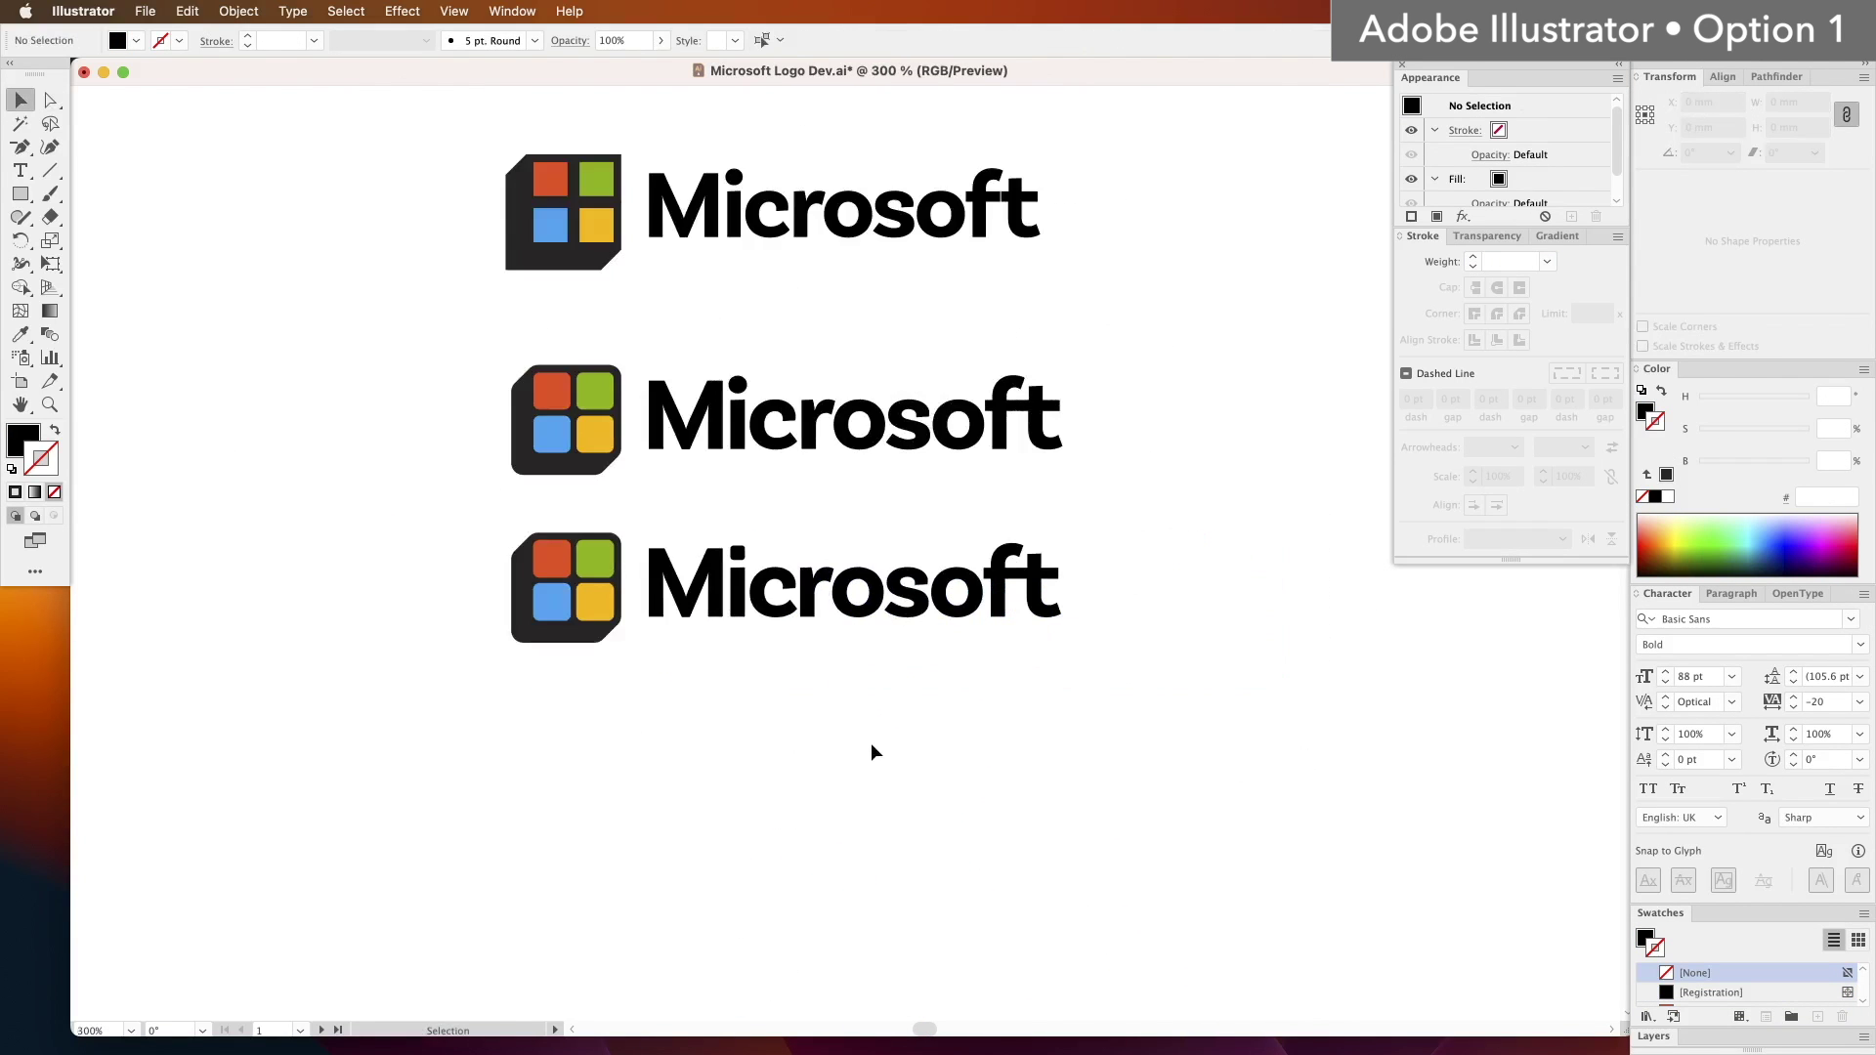
# Step: Move the bottom wordmark straight down, below the third logo
pyautogui.click(858, 586)
pyautogui.moveTo(858, 587); pyautogui.dragTo(858, 752)
pyautogui.click(454, 755)
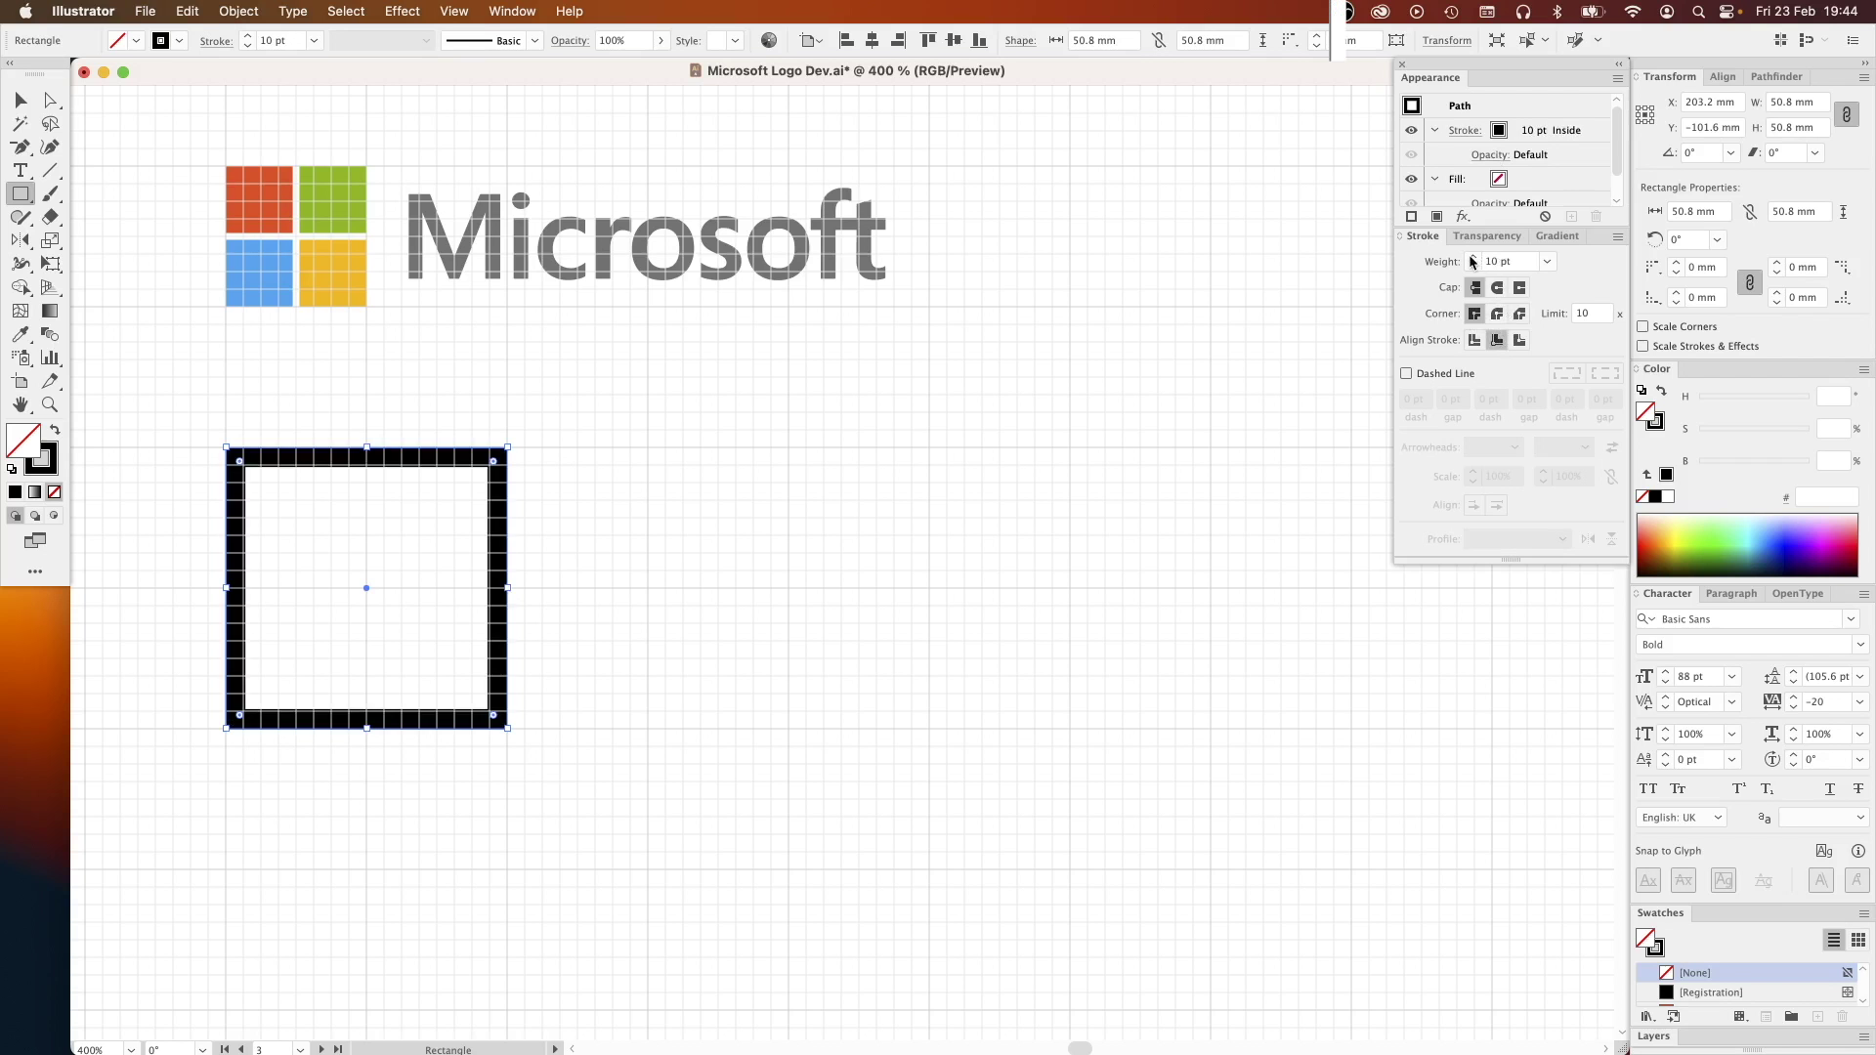
# Step: Duplicate the square frame to the right with a 9 pt inside stroke, overlapping one border, and widen the copy to 155.575 mm
pyautogui.keyDown('alt'); pyautogui.moveTo(389, 456); pyautogui.dragTo(654, 459); pyautogui.keyUp('alt')
pyautogui.moveTo(771, 588); pyautogui.dragTo(1351, 588)
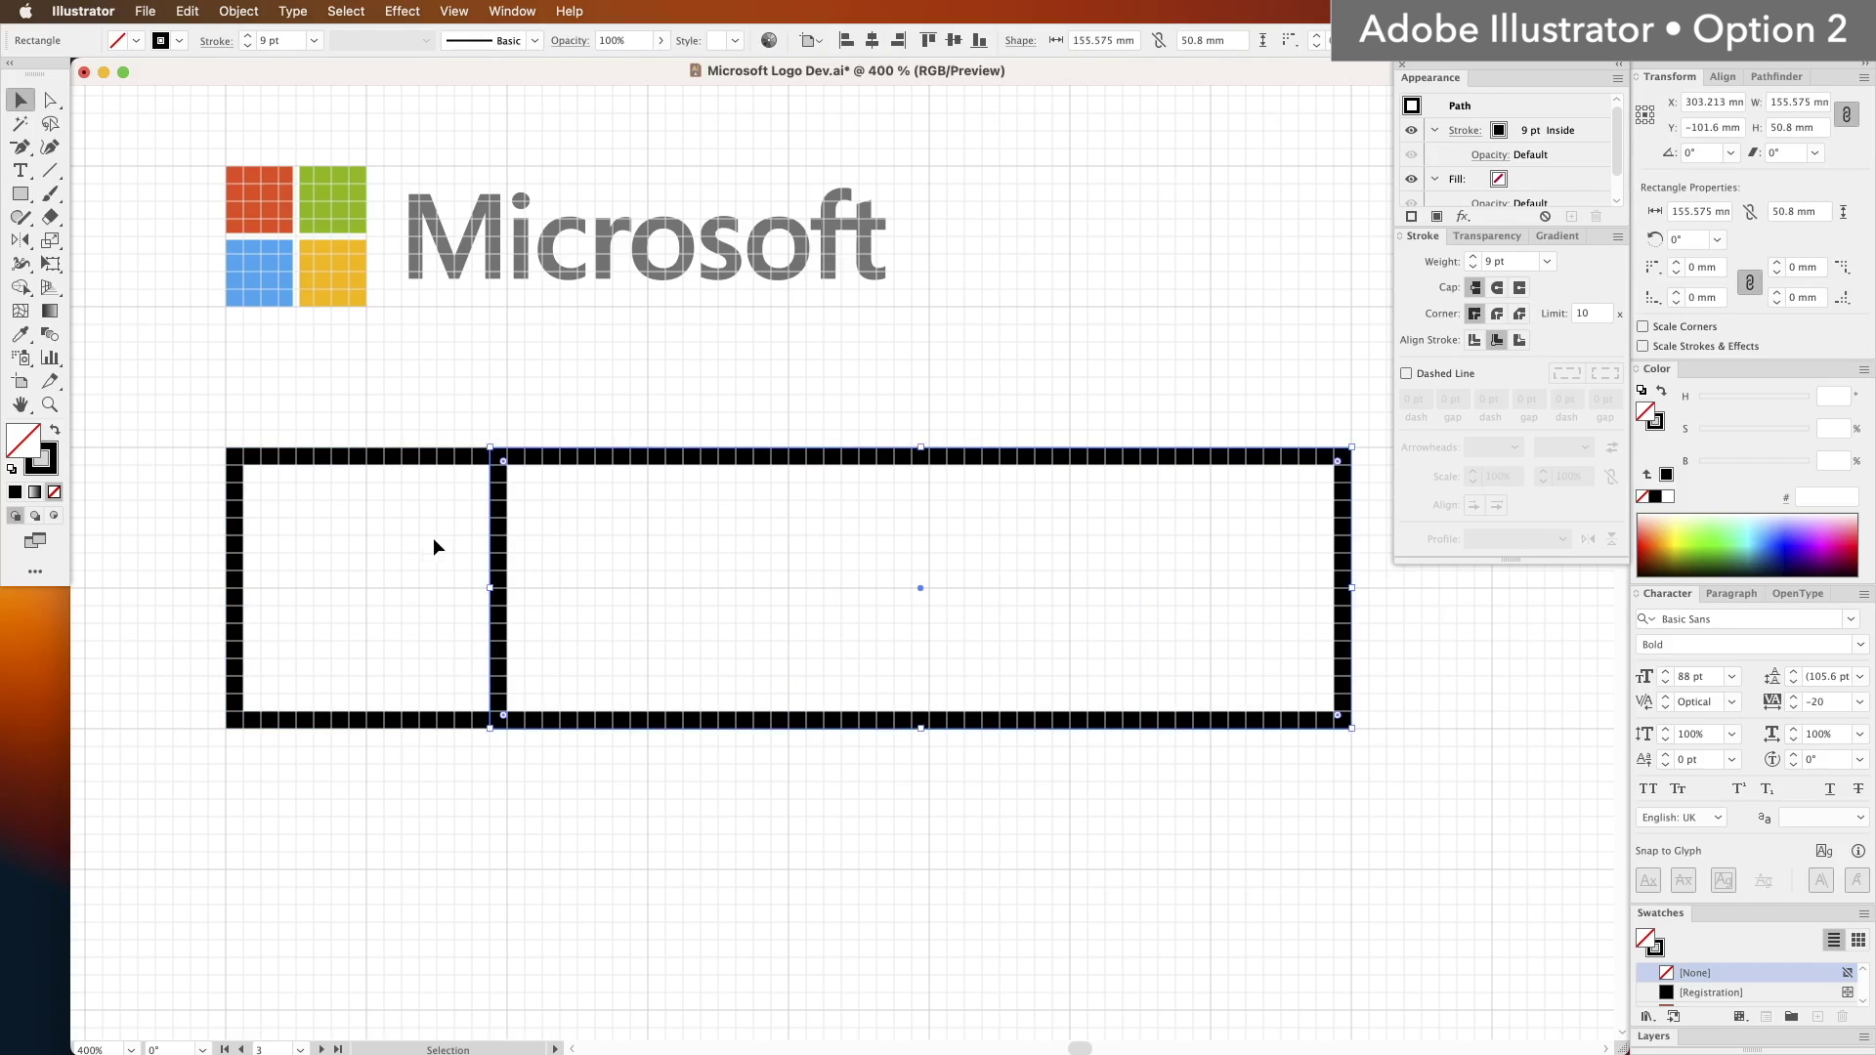
# Step: Divide the square frame into four equal cells with 50.8 mm vertical and horizontal centre lines, and hide the grid
pyautogui.click(434, 542)
pyautogui.moveTo(367, 660); pyautogui.dragTo(366, 728)
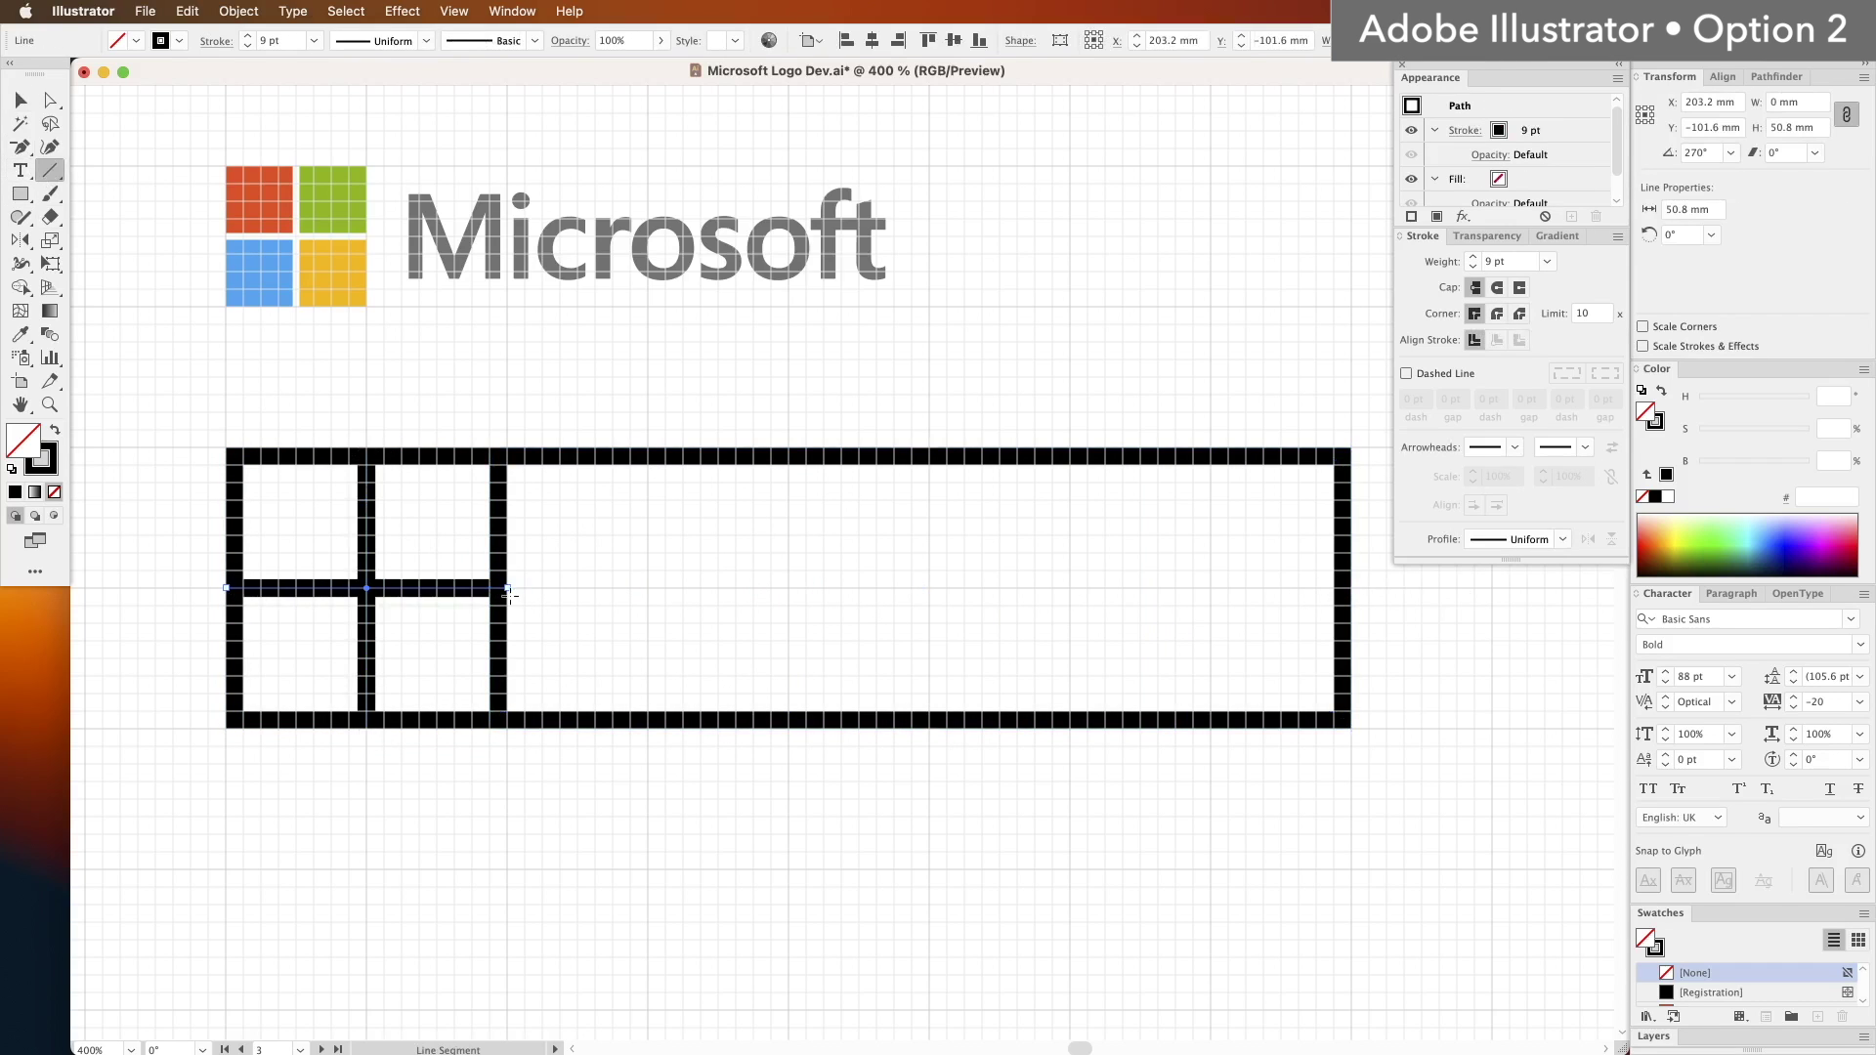
pyautogui.press('v')
pyautogui.click(489, 817)
pyautogui.press('super+apostrophe')
# Step: Add the text "MICROSOFT" starting inside the wide frame
pyautogui.press('super+minus')
pyautogui.moveTo(519, 775); pyautogui.dragTo(423, 768)
pyautogui.press('t')
pyautogui.click(566, 563)
pyautogui.write('MICROSOFT')
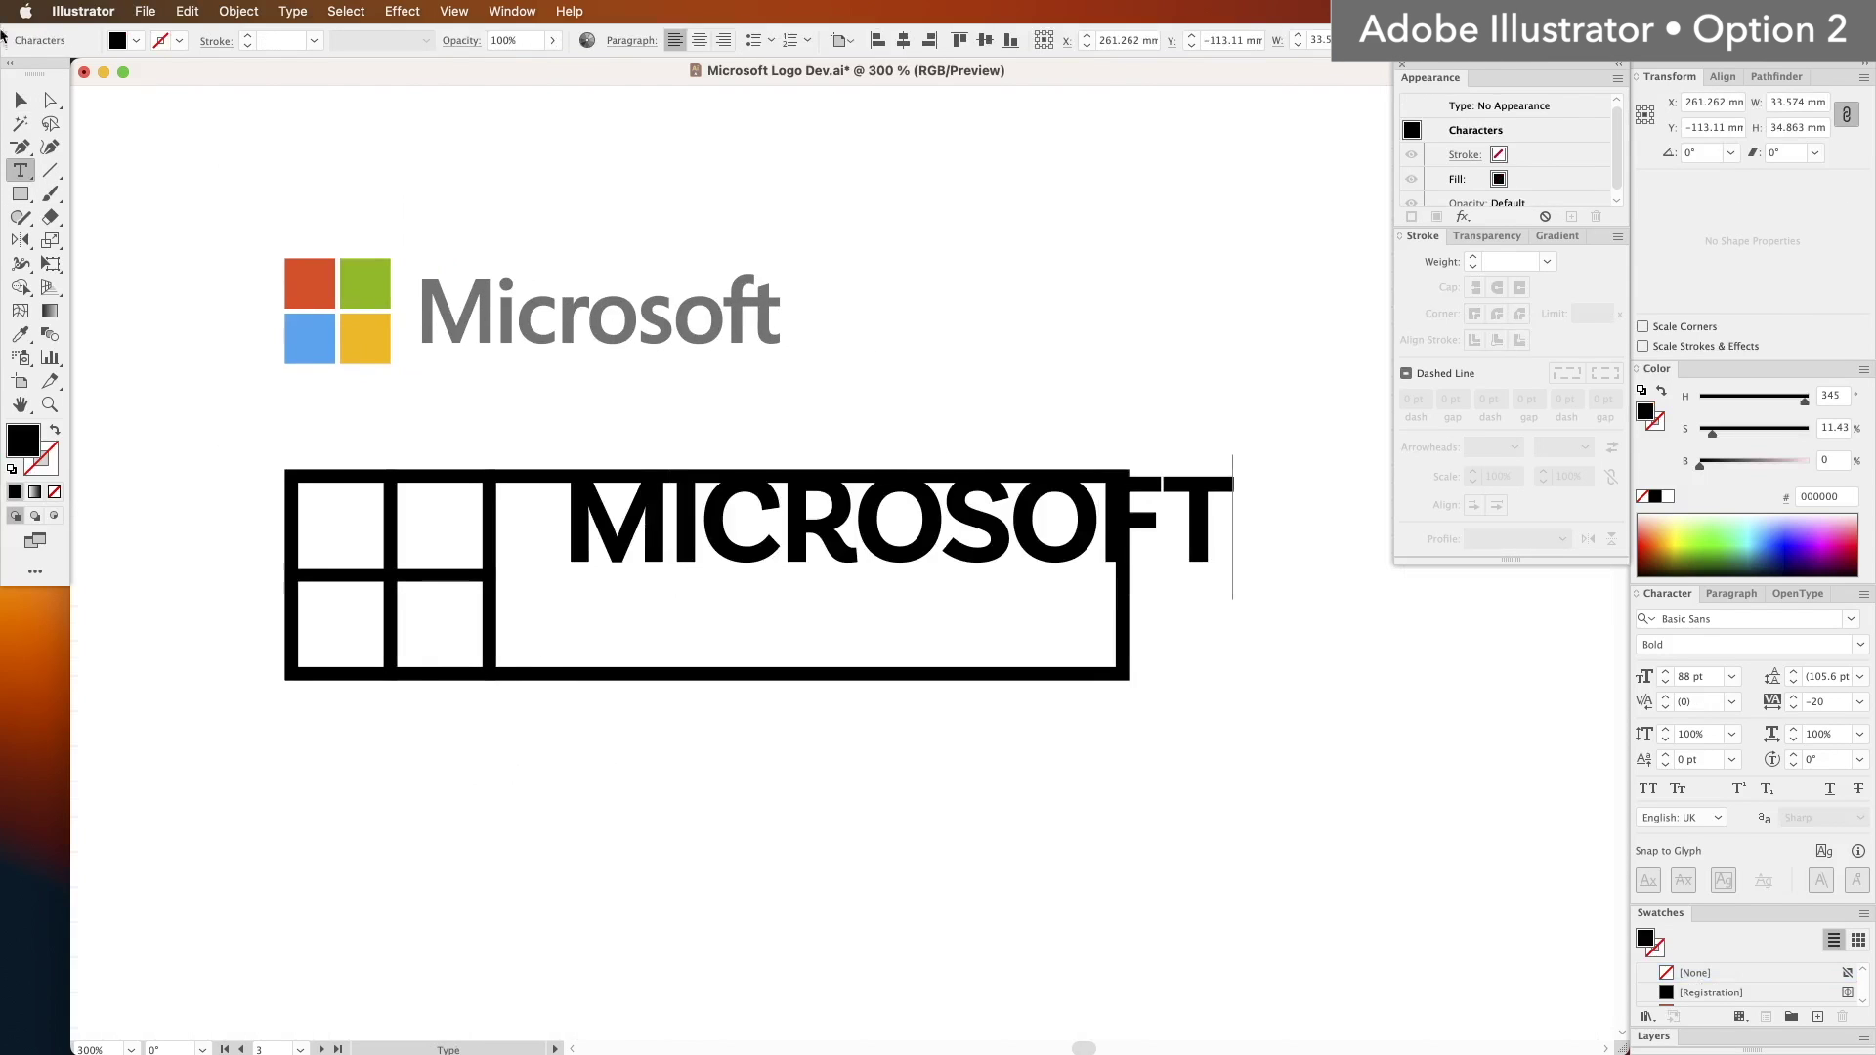
# Step: Move the MICROSOFT text down-left into the wide frame and extend the frame's right side to enclose it
pyautogui.press('Escape')
pyautogui.moveTo(658, 528); pyautogui.dragTo(619, 577)
pyautogui.moveTo(1127, 505); pyautogui.dragTo(1217, 676)
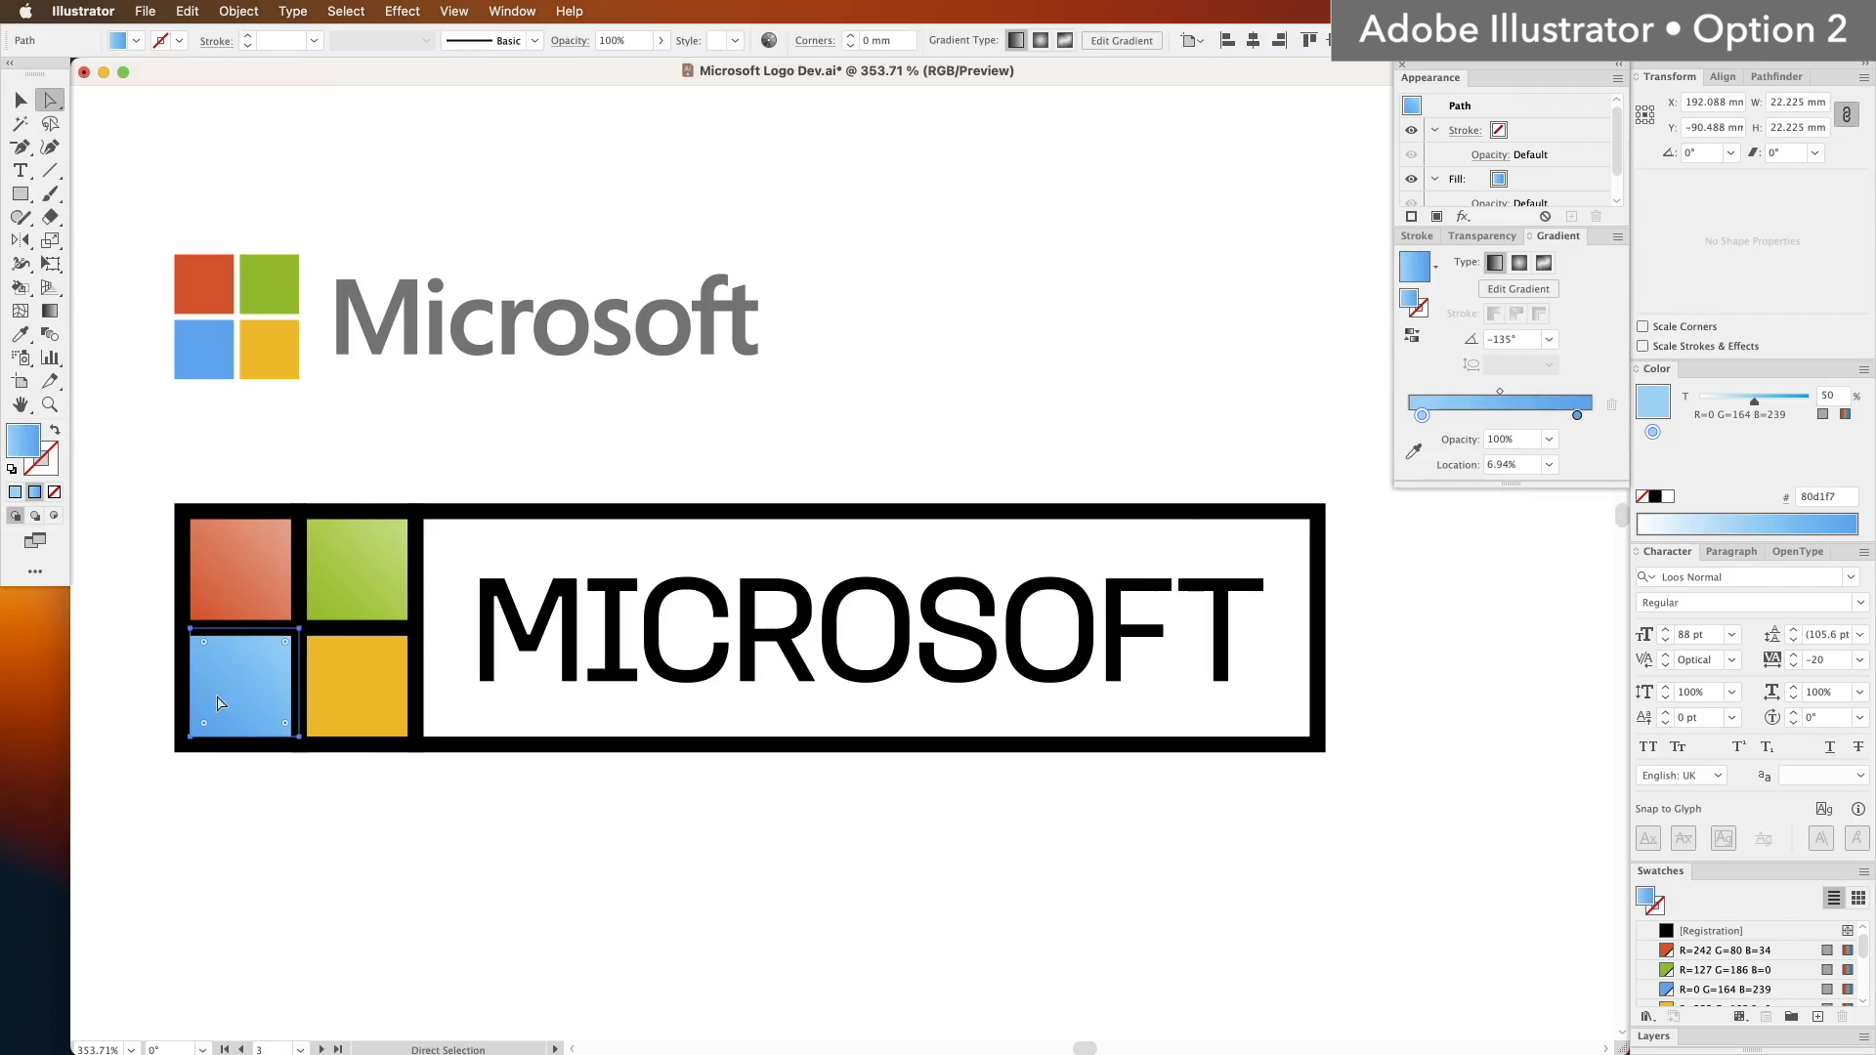
# Step: Redraw the blue square's gradient diagonally from its upper-right corner to its lower-left corner
pyautogui.press('g')
pyautogui.moveTo(282, 643); pyautogui.dragTo(176, 741)
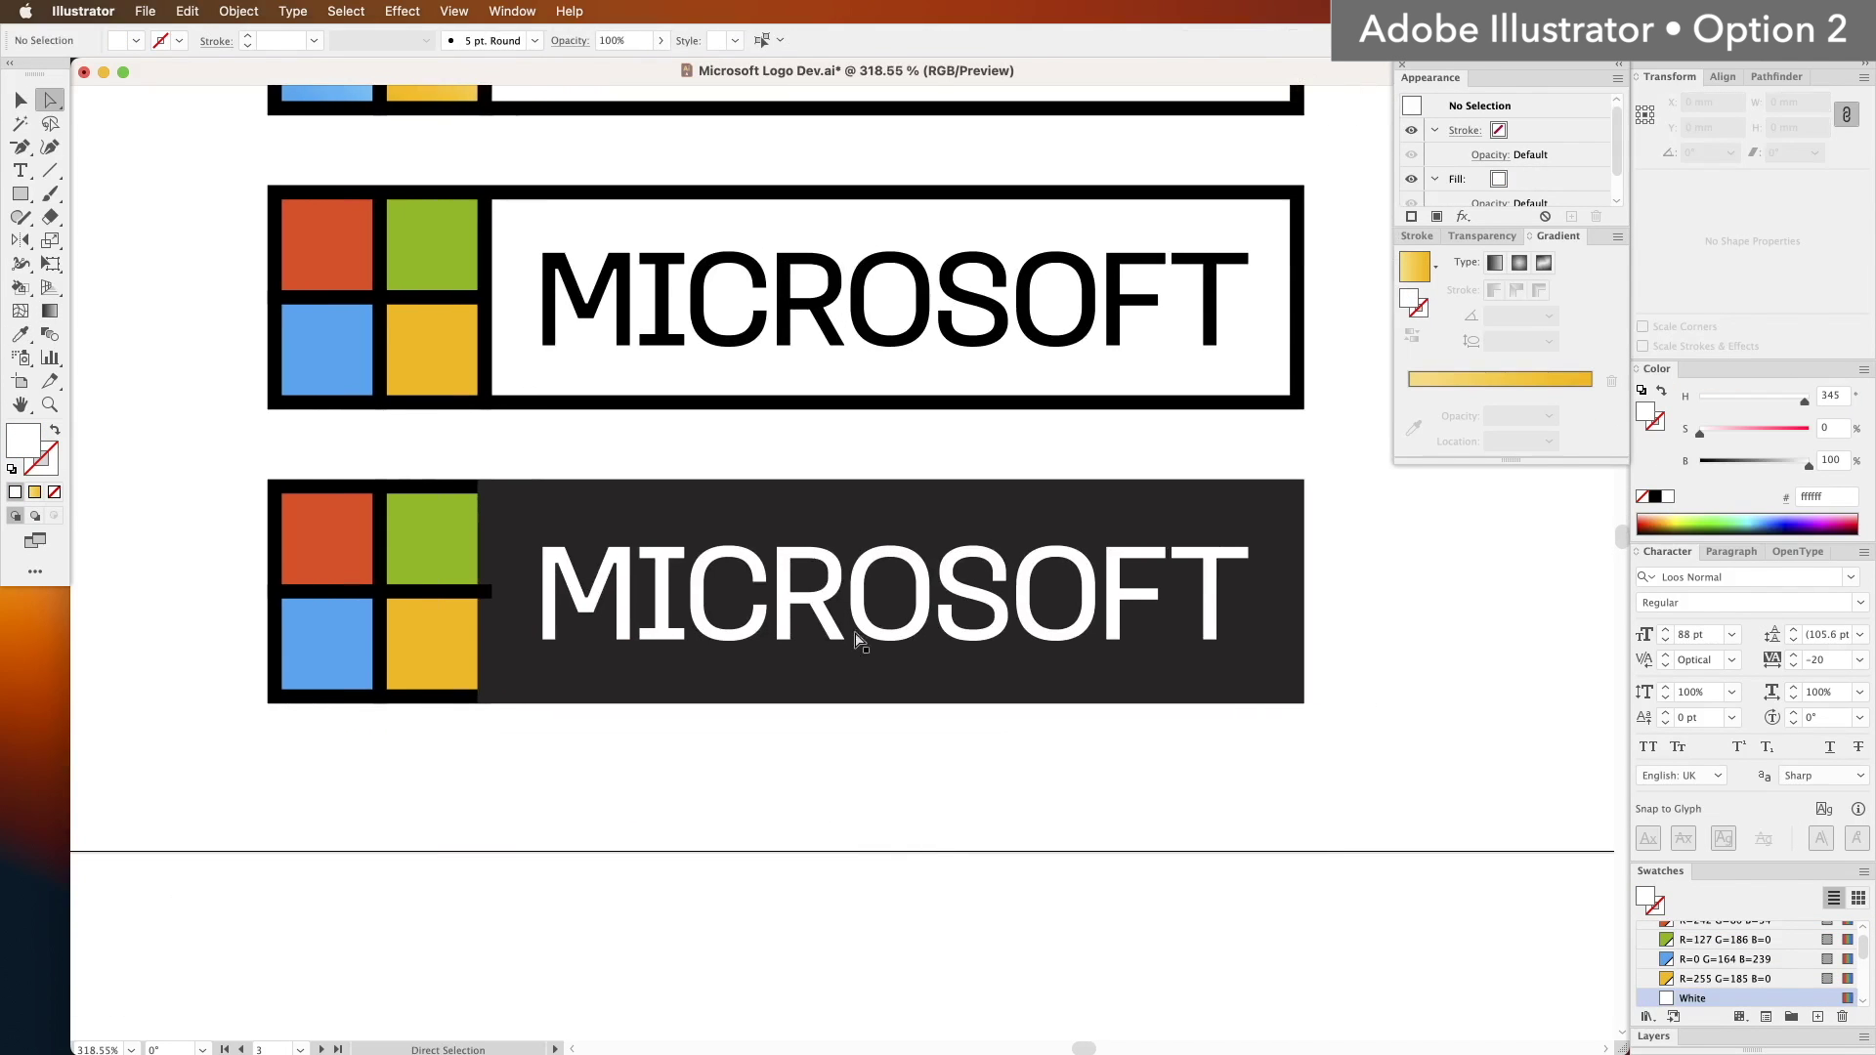
# Step: Set the kerning of the bottom dark logo's MICROSOFT text to Optical
pyautogui.click(858, 638)
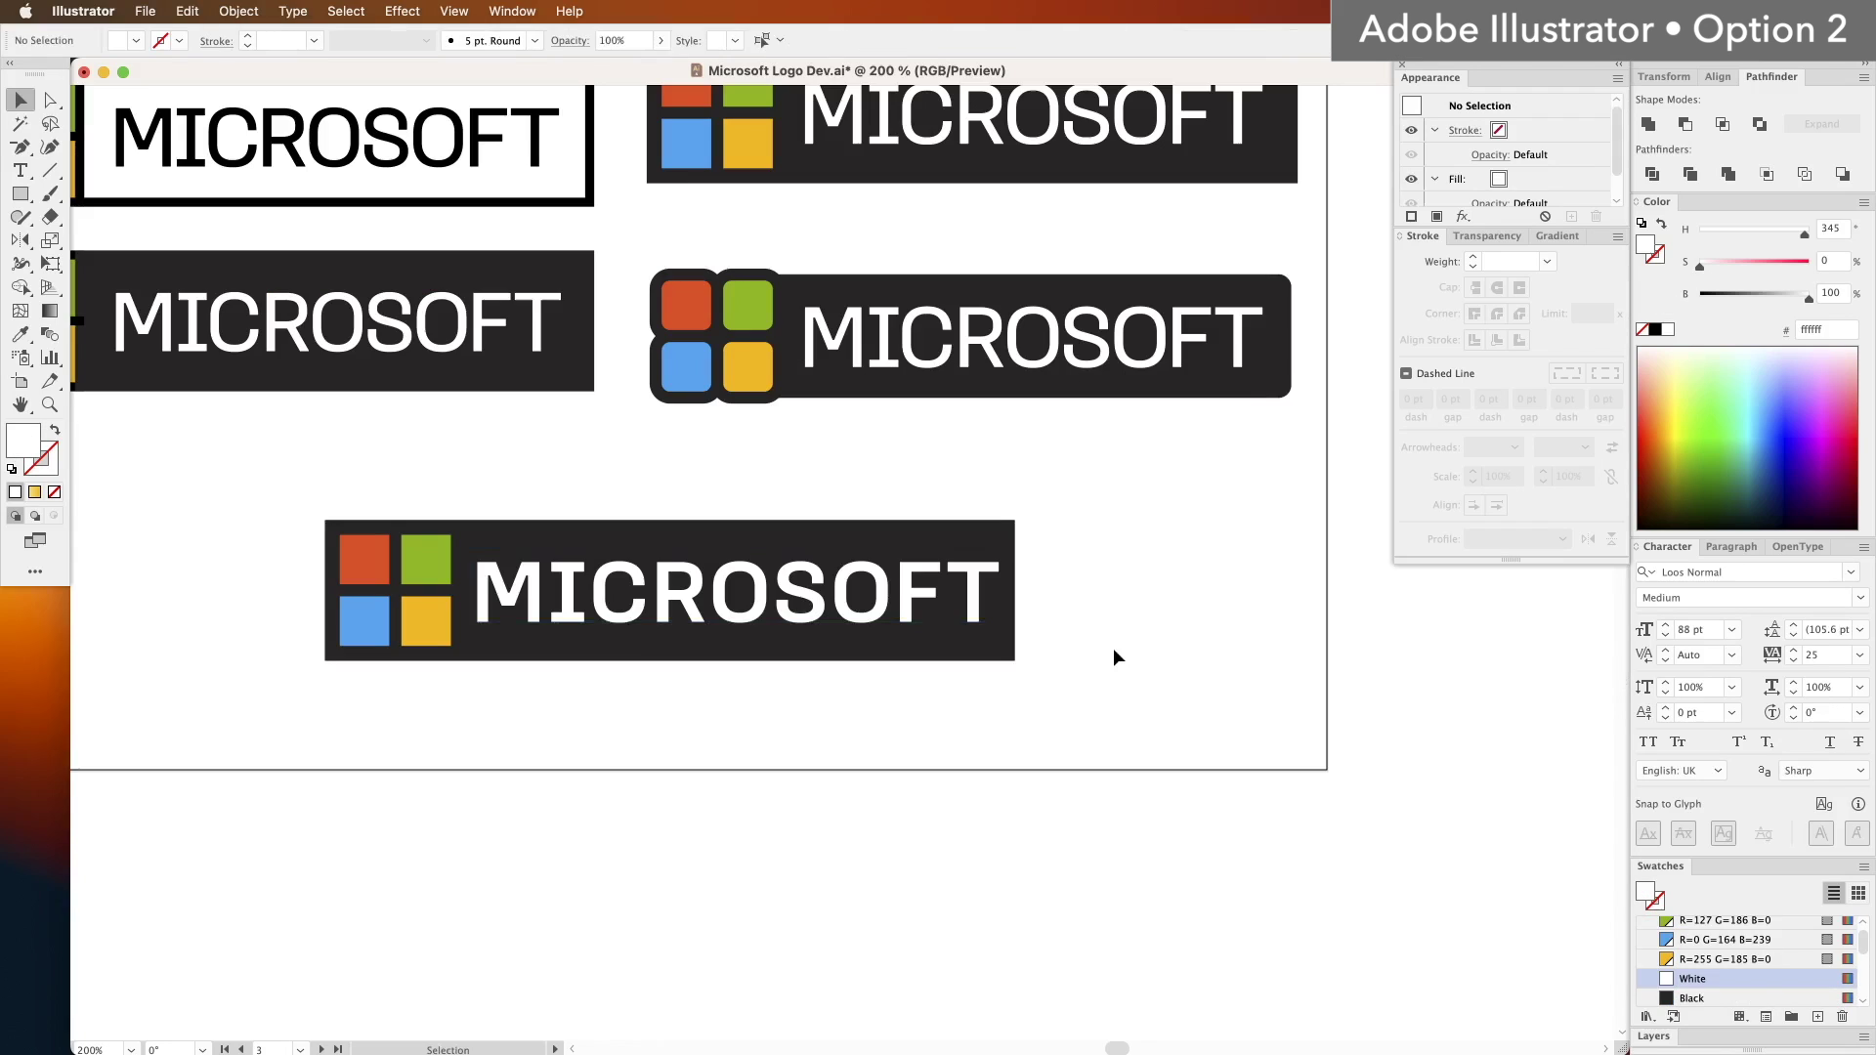
pyautogui.click(775, 603)
pyautogui.click(1091, 594)
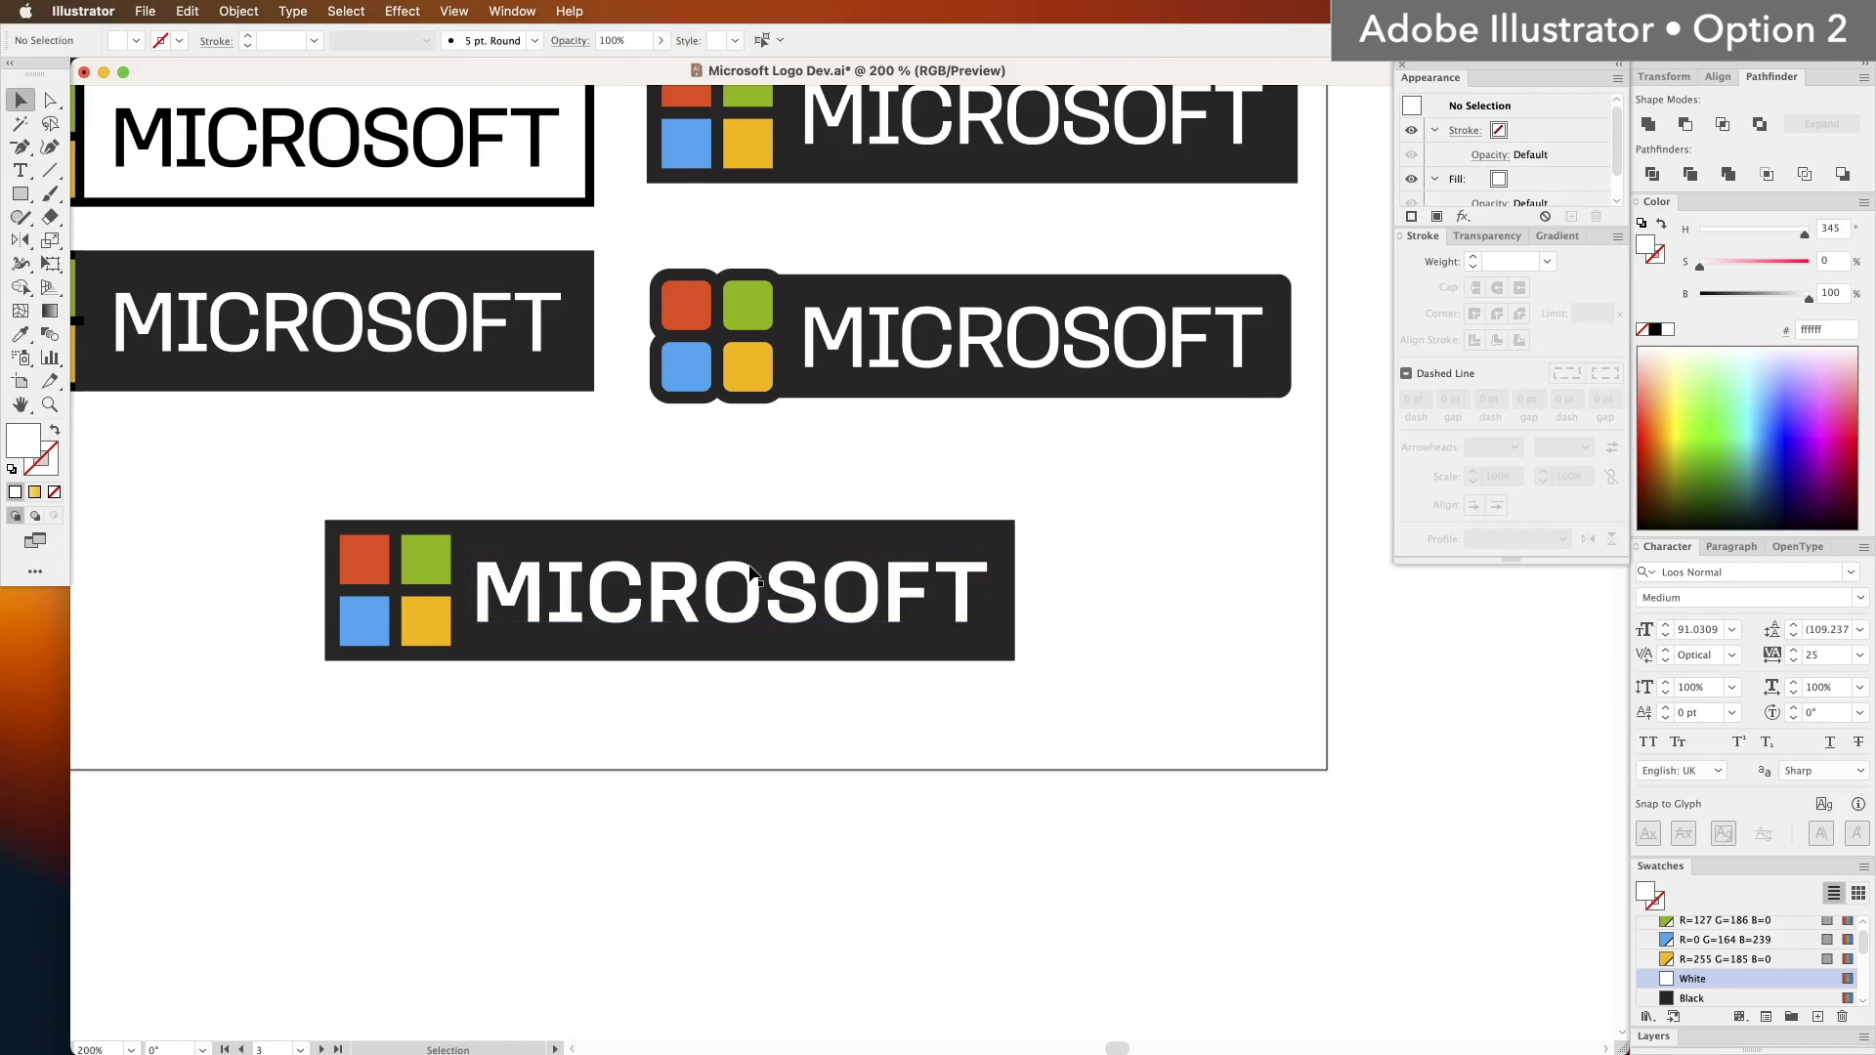
# Step: Tighten the kerning between the F and T of the bottom MICROSOFT wordmark to -35
pyautogui.click(753, 572)
pyautogui.click(795, 536)
pyautogui.press('shift+super+a')
pyautogui.click(921, 594)
pyautogui.hotkey('alt', 'Left')
pyautogui.hotkey('alt', 'Left')
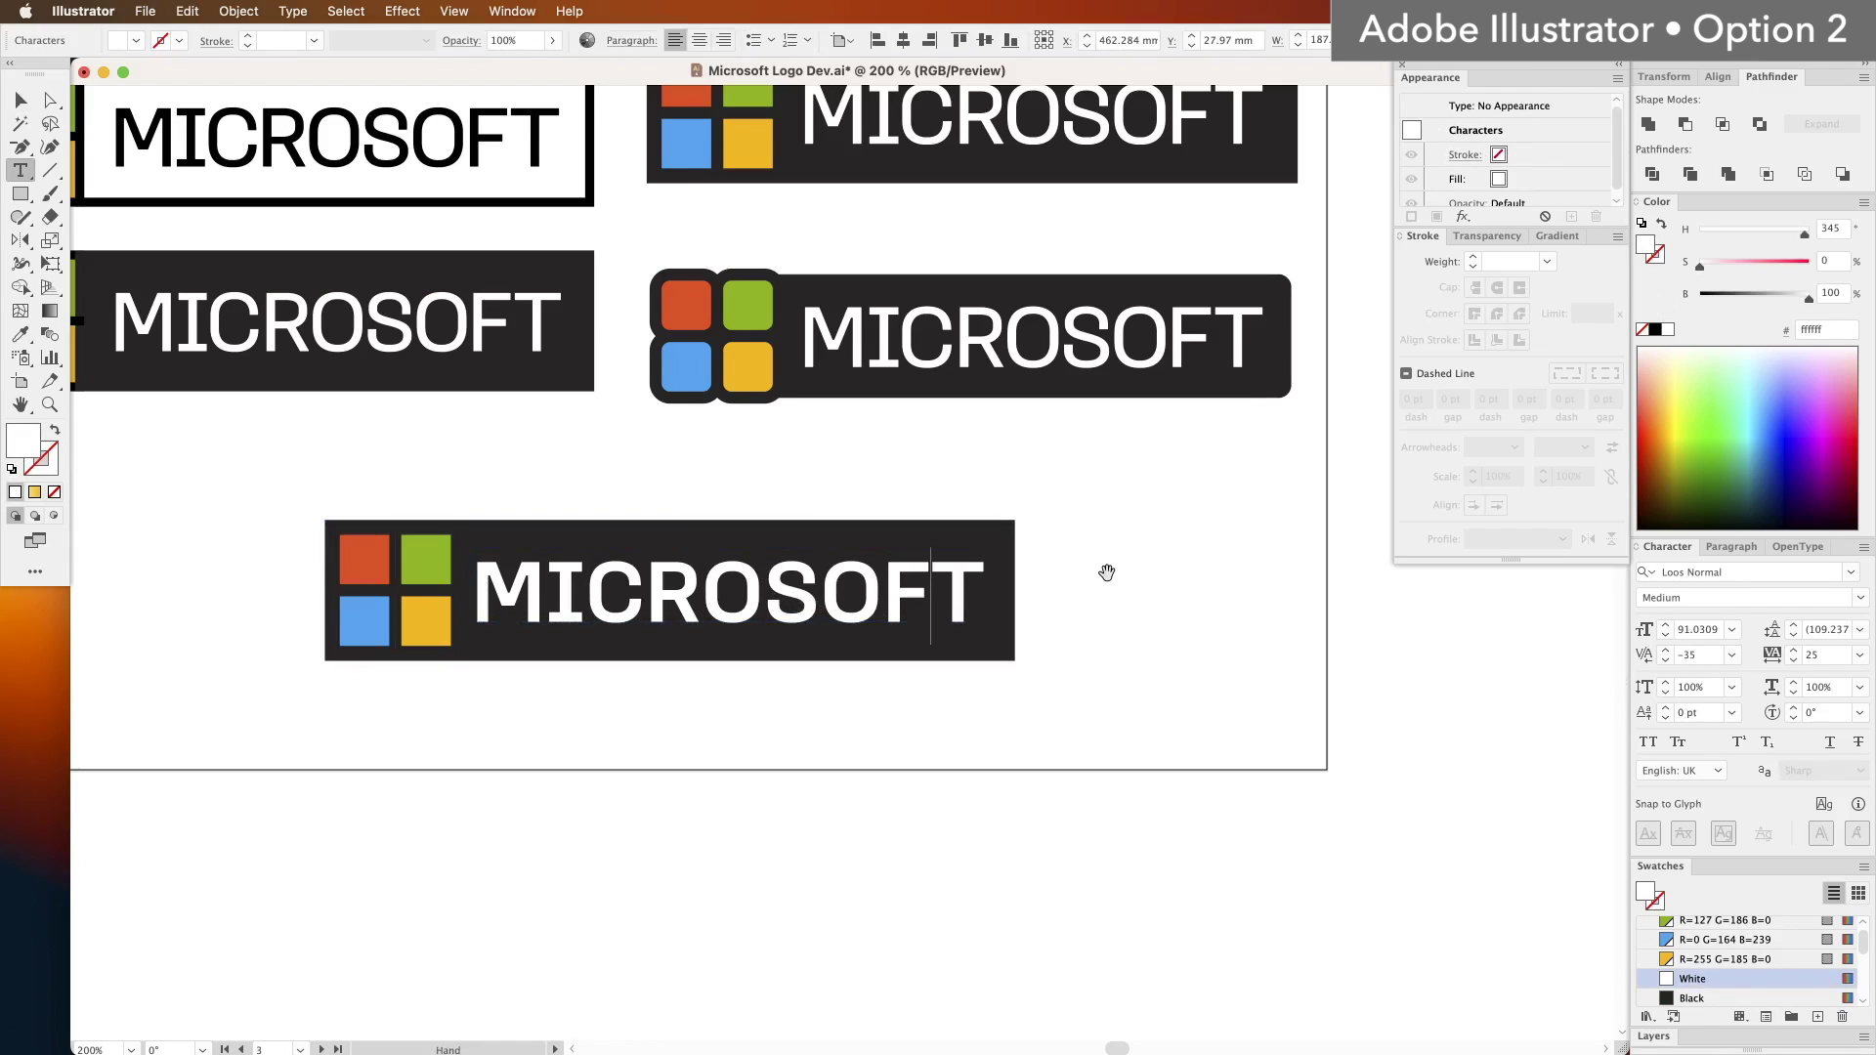
pyautogui.click(19, 101)
pyautogui.click(700, 829)
pyautogui.moveTo(700, 829); pyautogui.dragTo(705, 830)
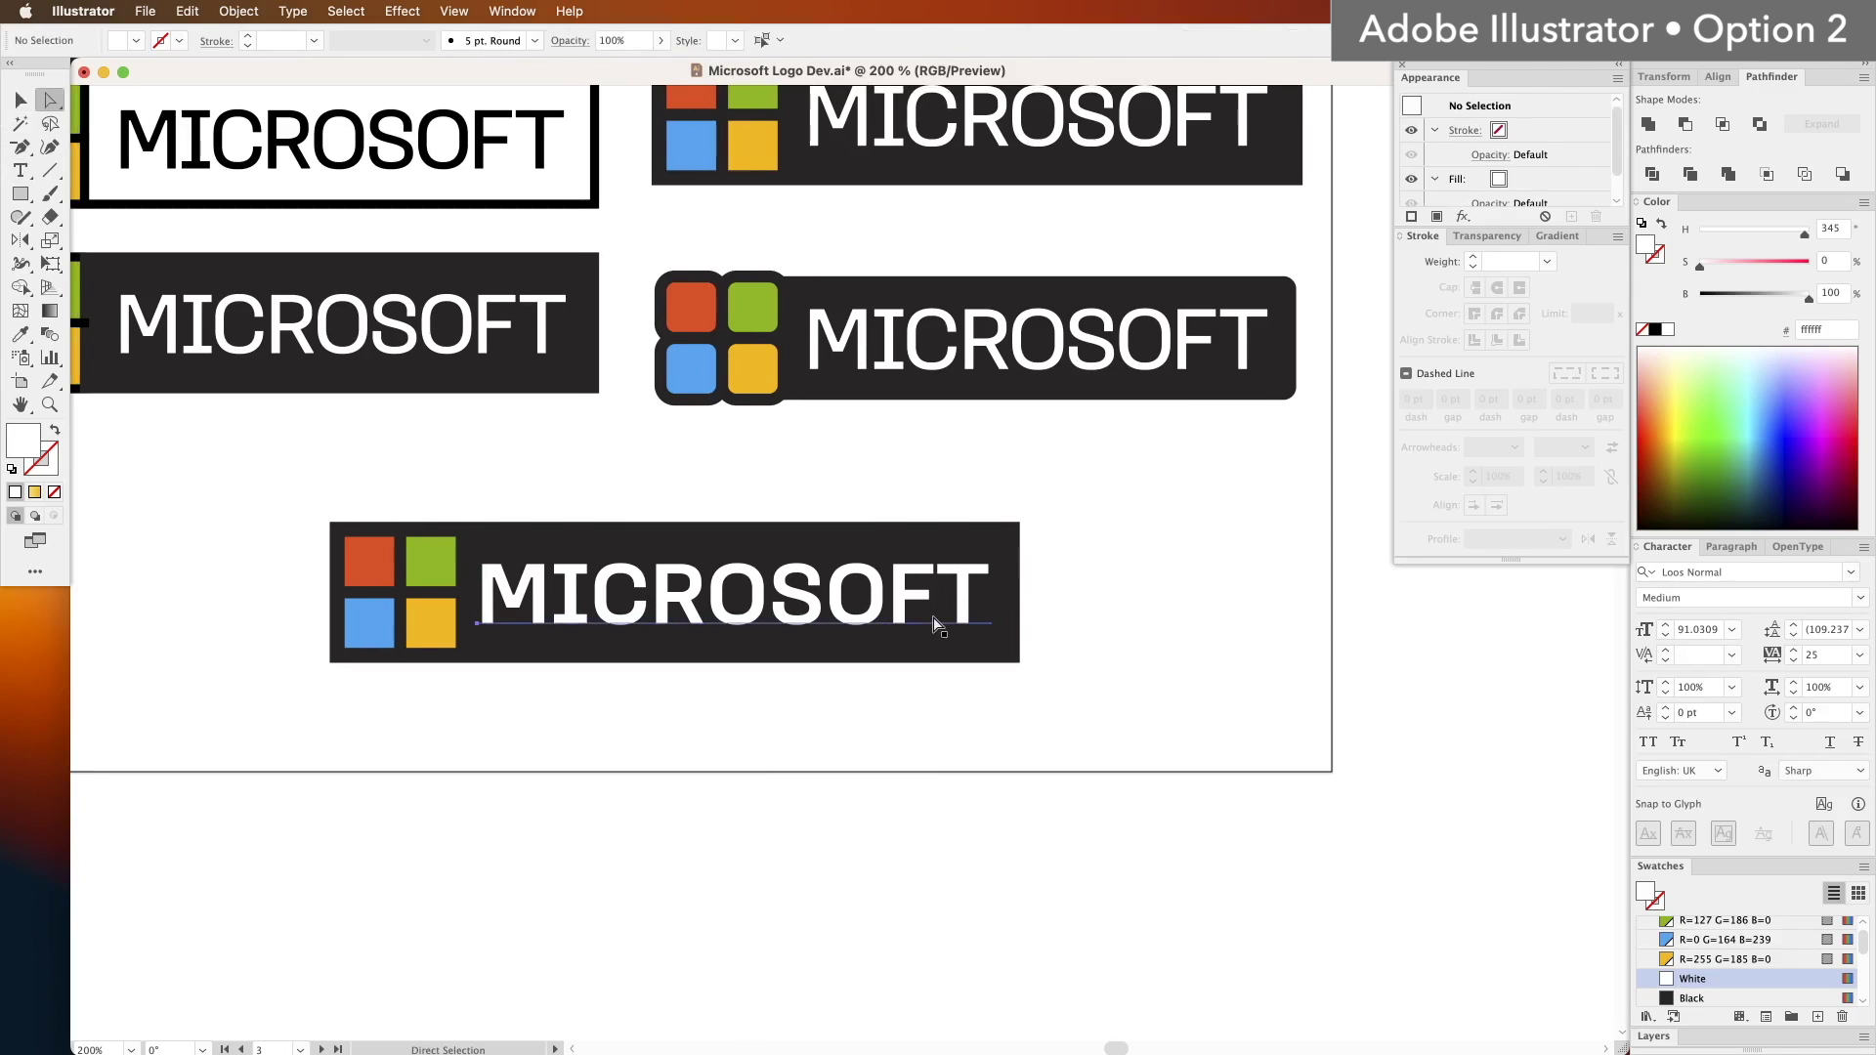
pyautogui.doubleClick(936, 614)
pyautogui.moveTo(666, 700); pyautogui.dragTo(700, 722)
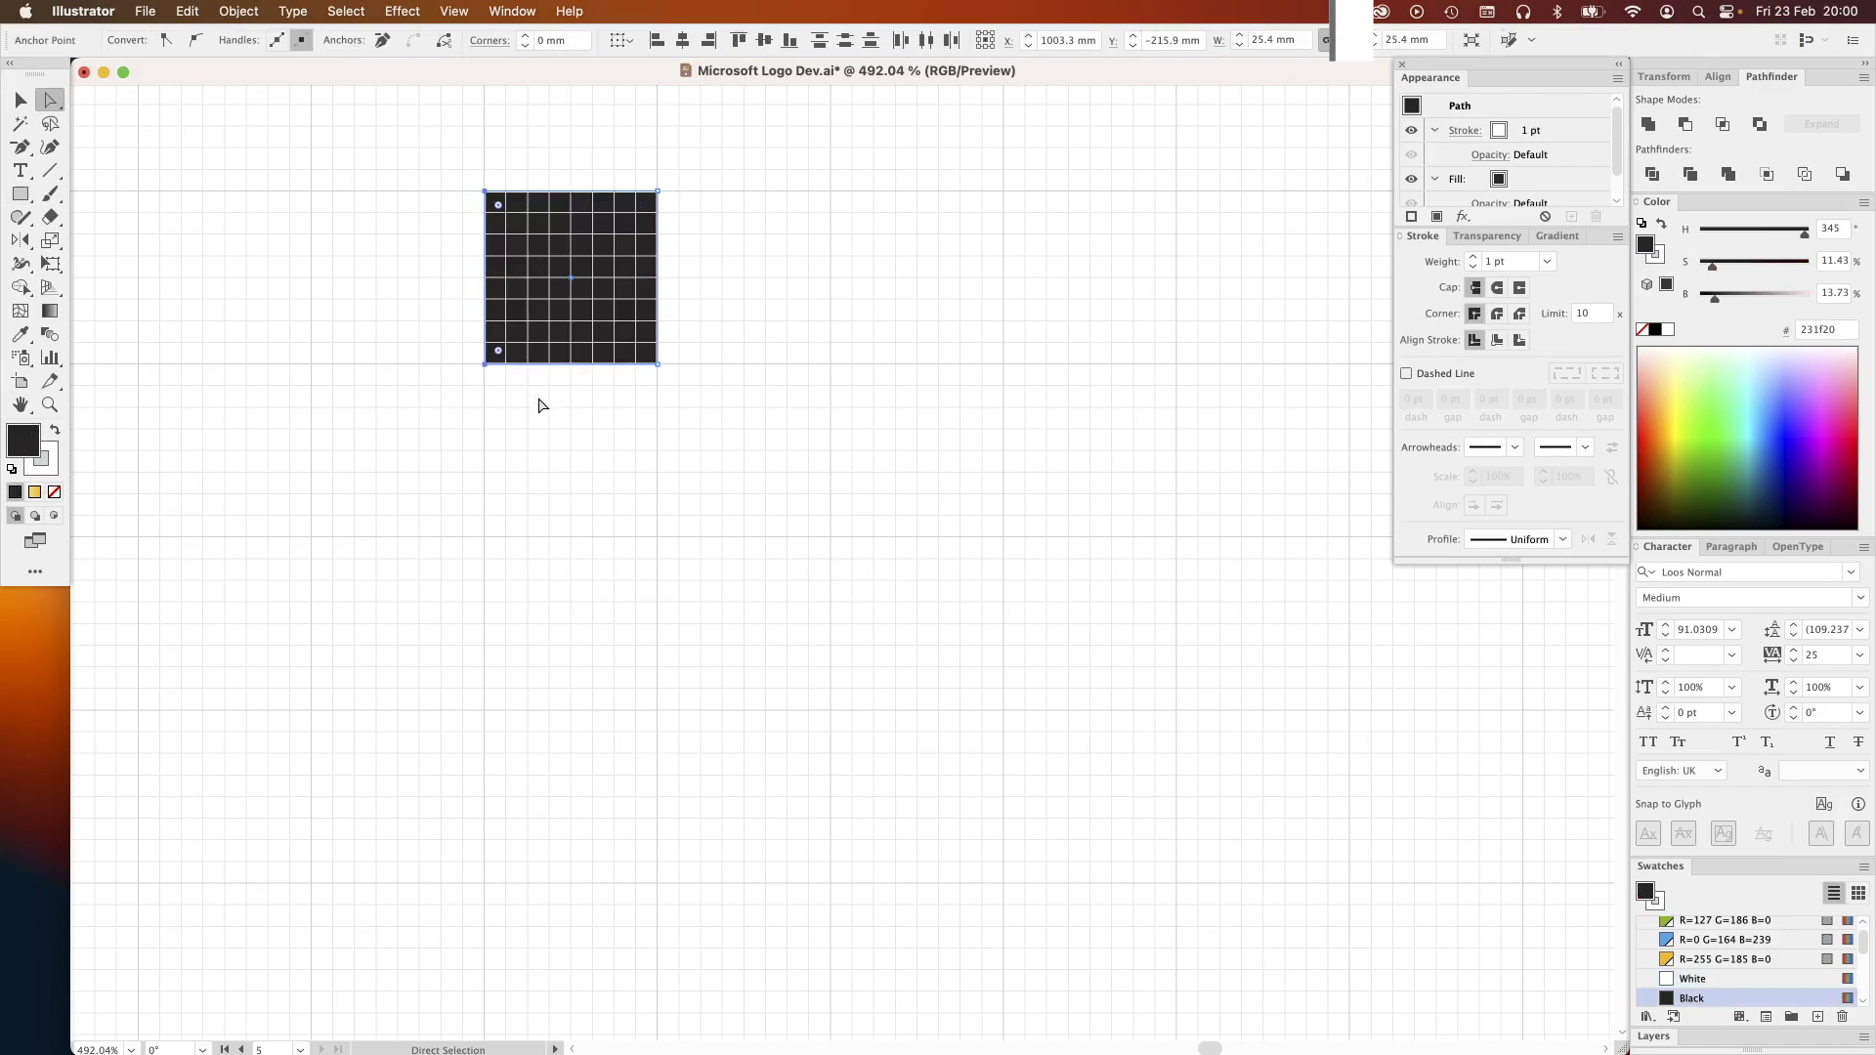
# Step: Shear the black square into a parallelogram by lowering its left side, and move it down and to the right
pyautogui.moveTo(485, 362); pyautogui.dragTo(498, 467)
pyautogui.press('v')
pyautogui.moveTo(569, 280); pyautogui.dragTo(720, 345)
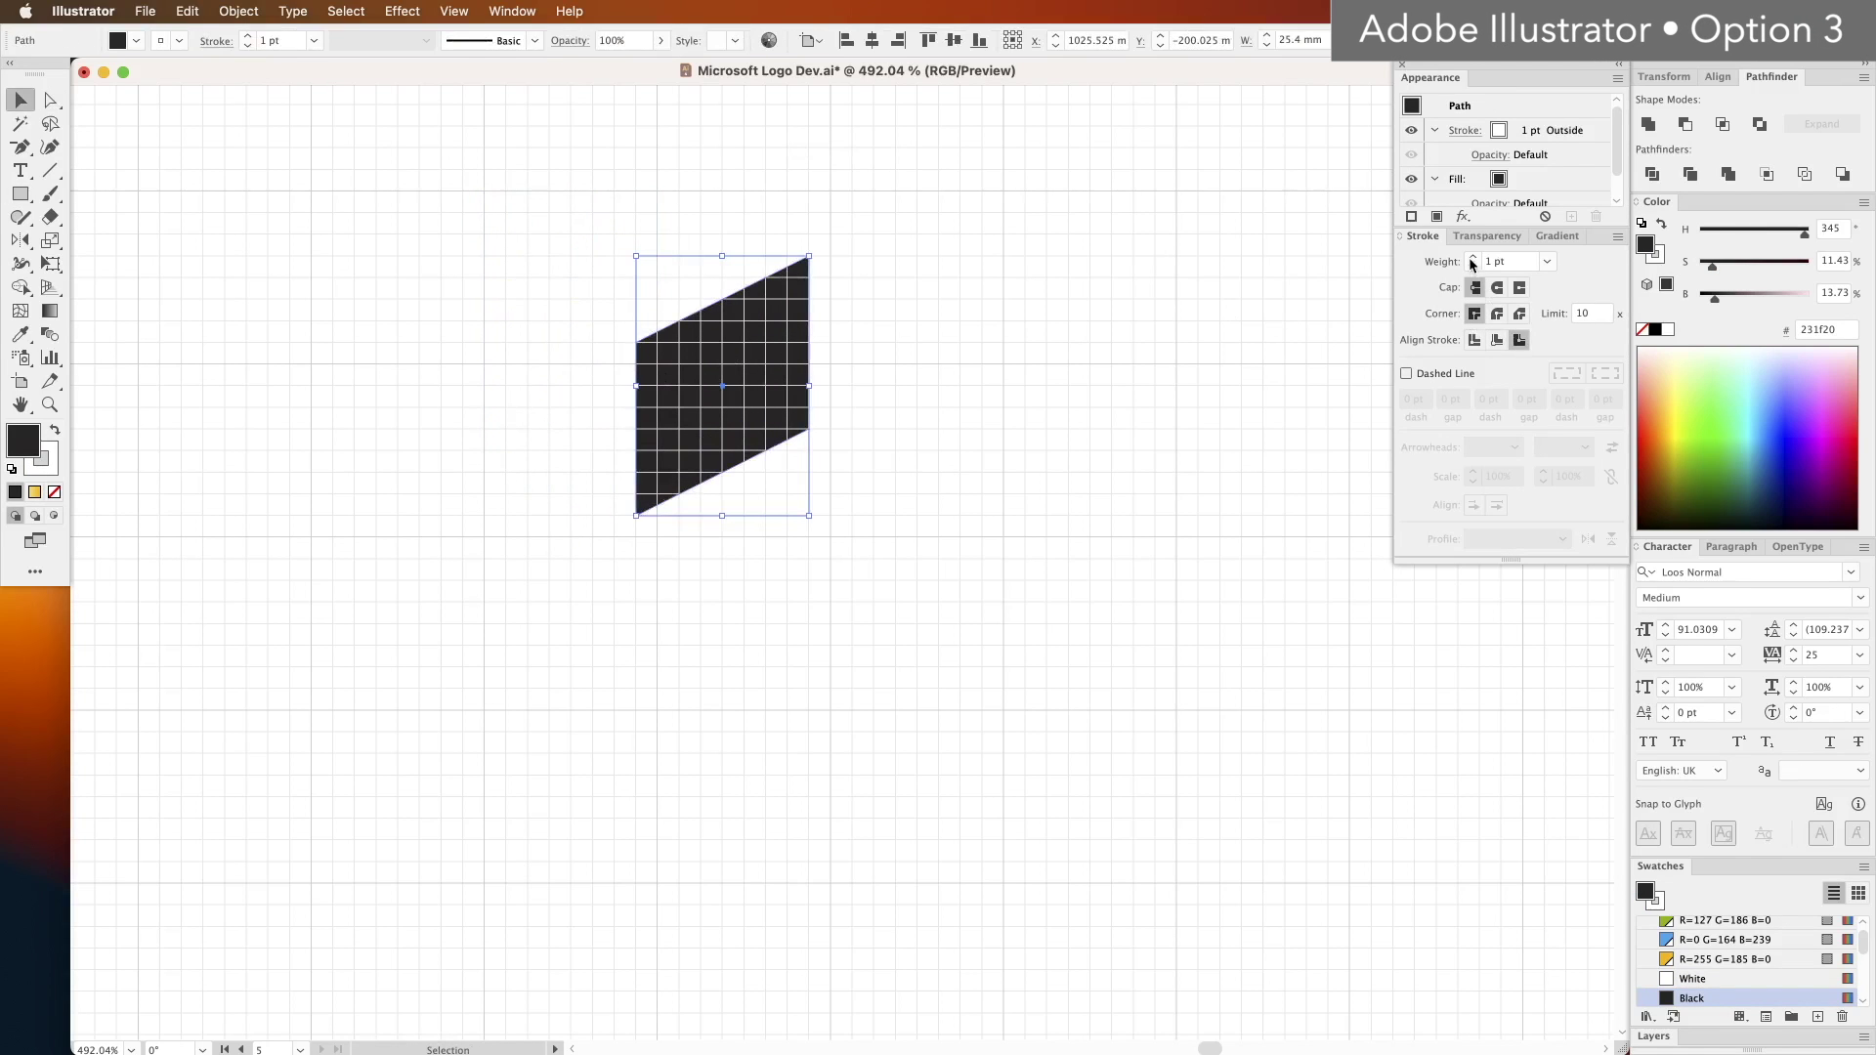
# Step: Create a radial repeat of the parallelogram, reduce it to four instances, and adjust its radius and rotation
pyautogui.click(239, 10)
pyautogui.moveTo(293, 608)
pyautogui.click(468, 627)
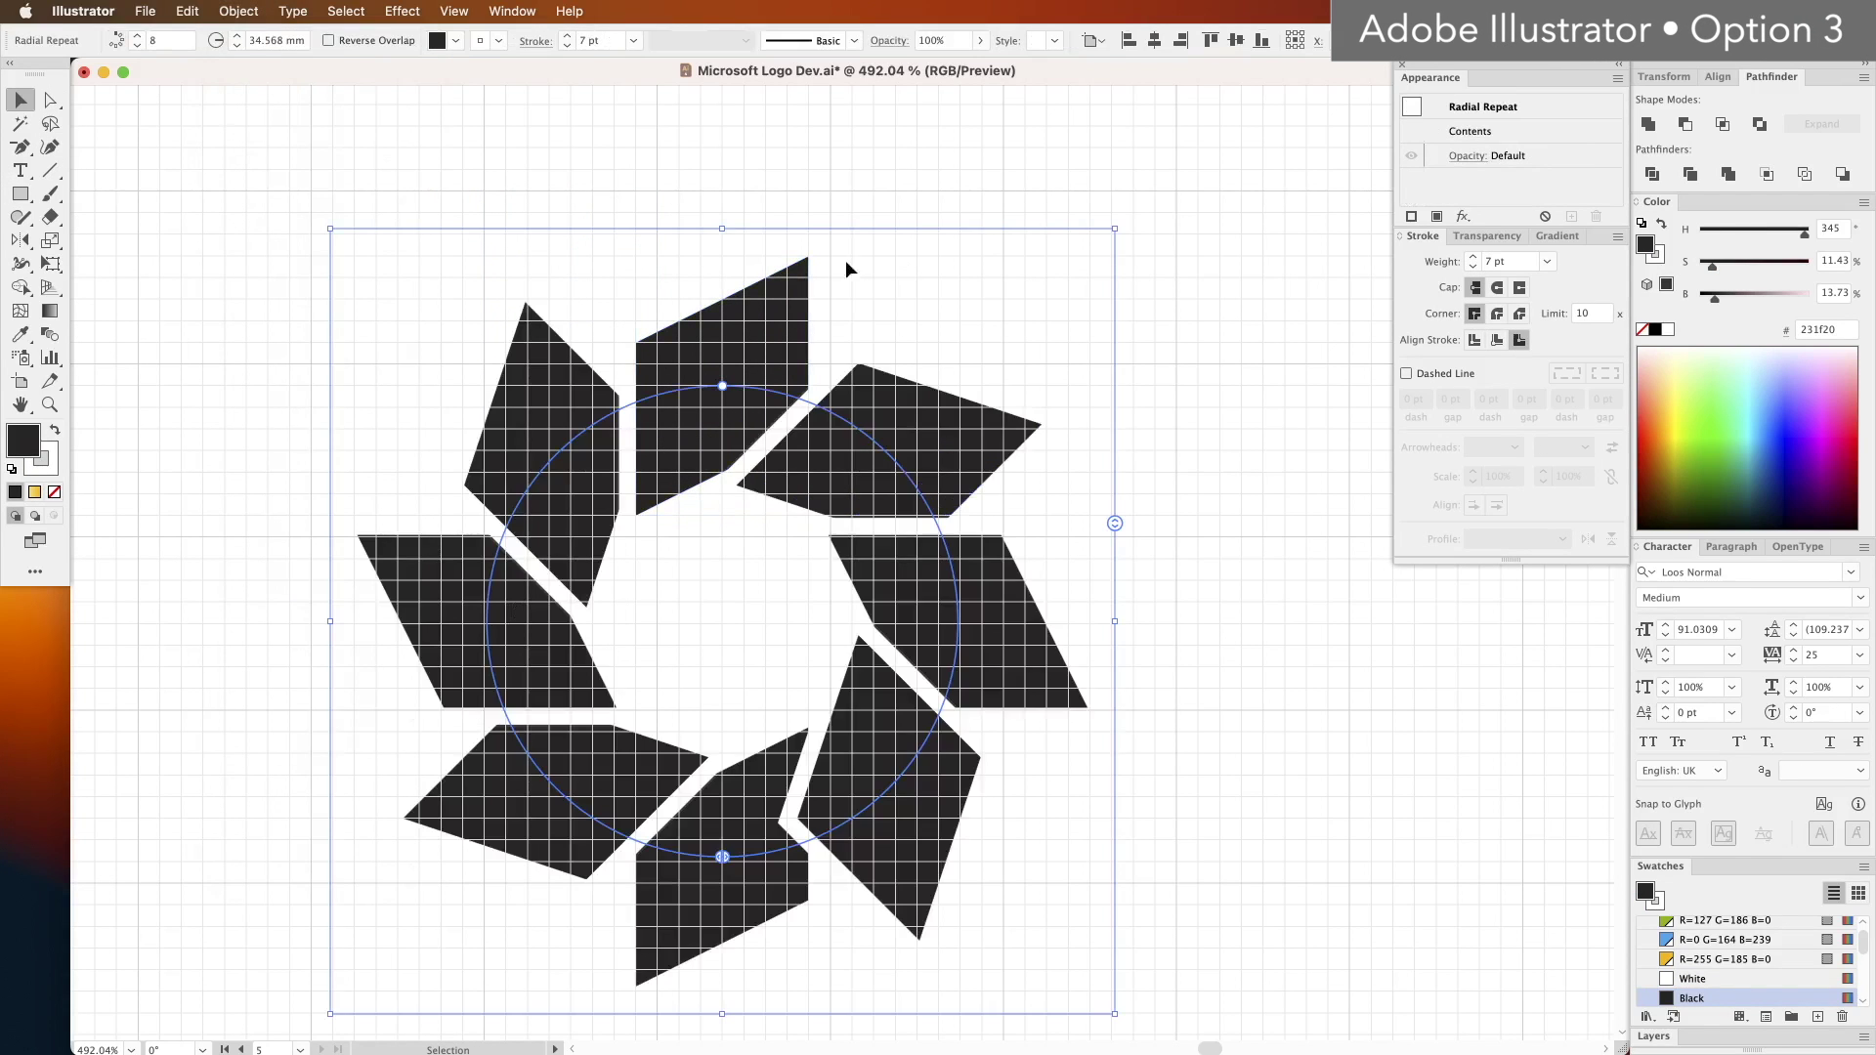
pyautogui.moveTo(722, 386); pyautogui.dragTo(688, 473)
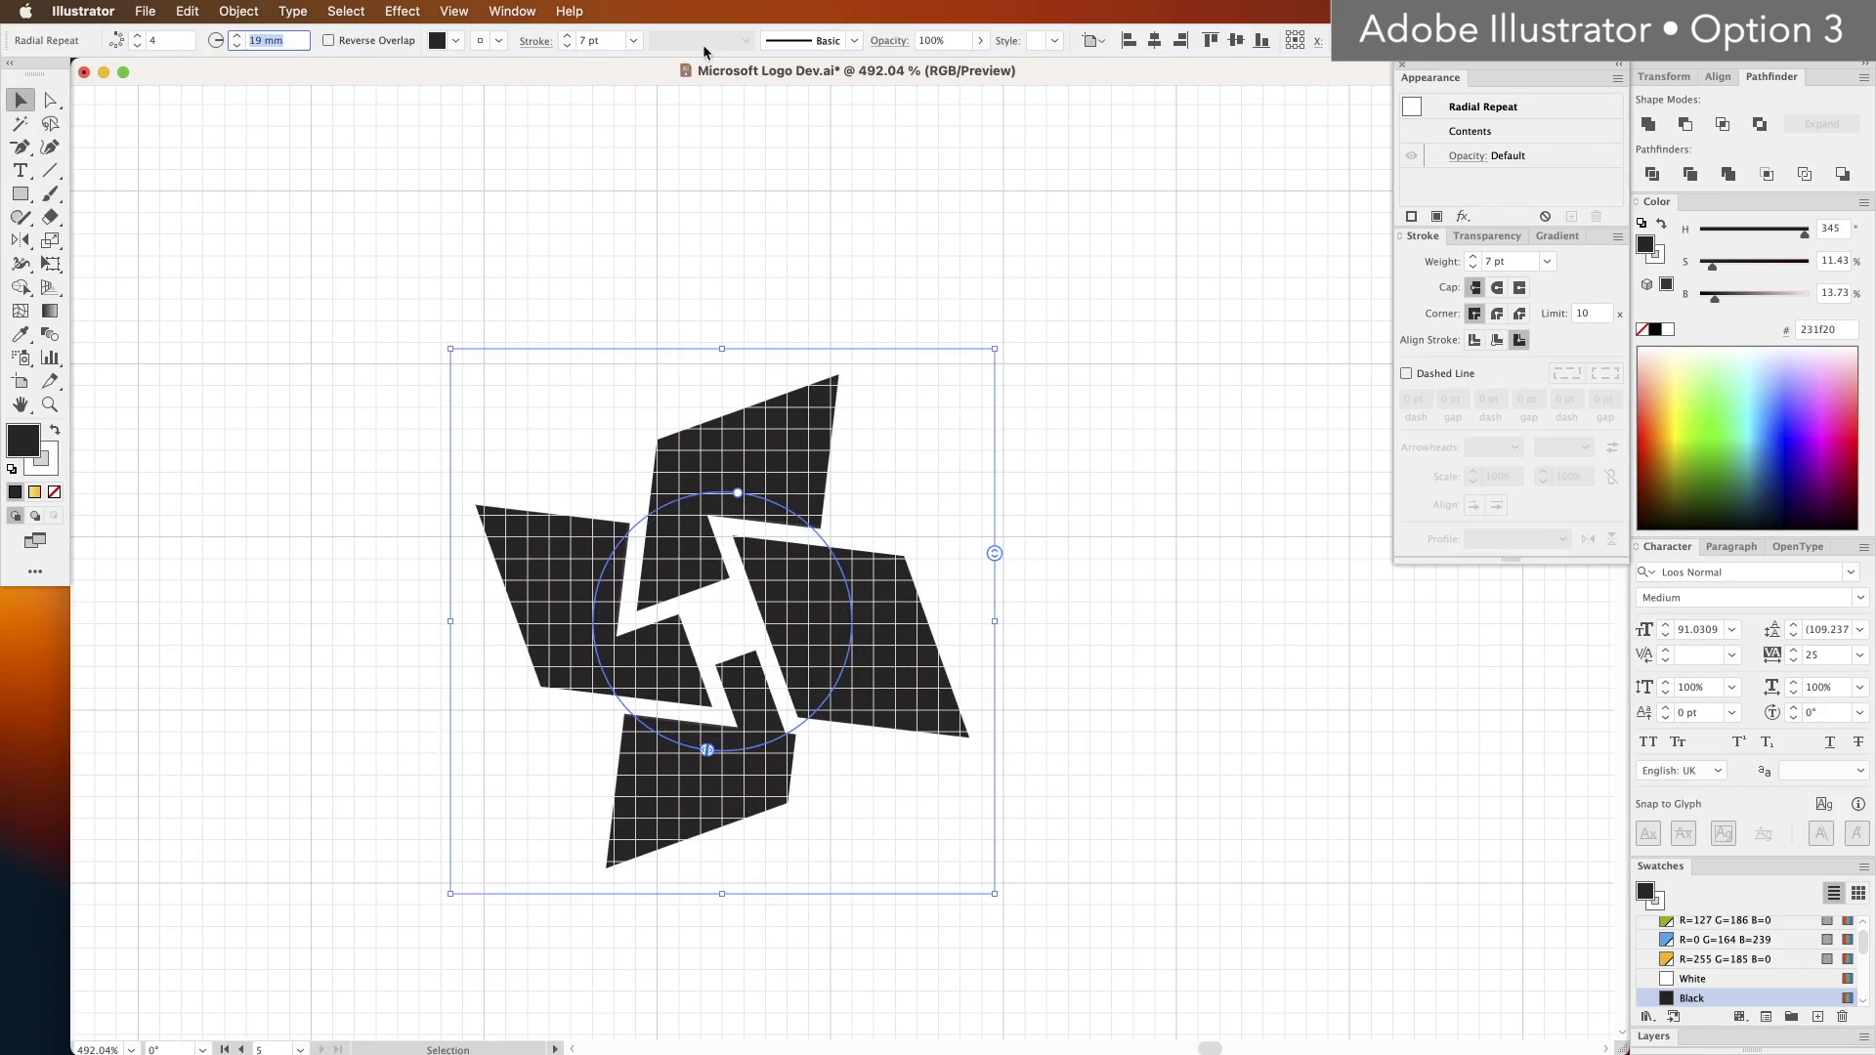
pyautogui.moveTo(738, 492); pyautogui.dragTo(504, 396)
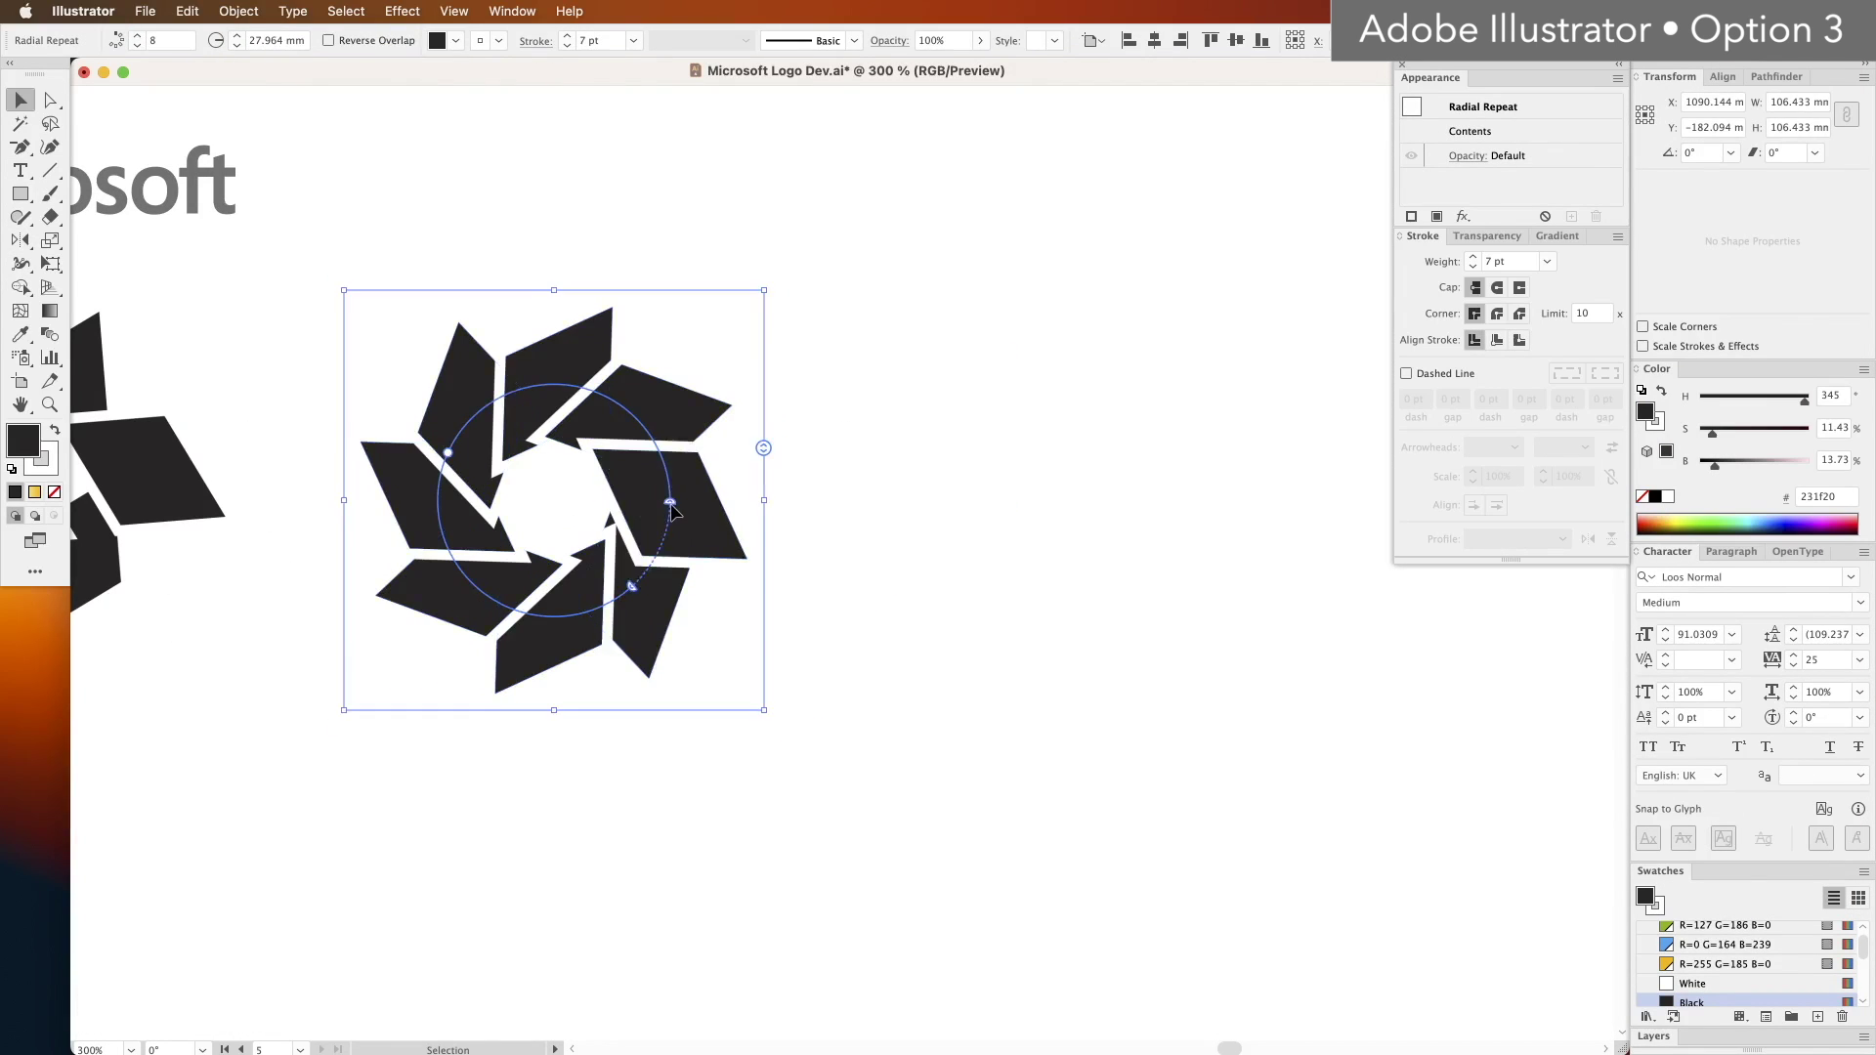
# Step: Reverse the overlap of the radial repeat and expand the object and fill of the ten-blade version
pyautogui.click(363, 41)
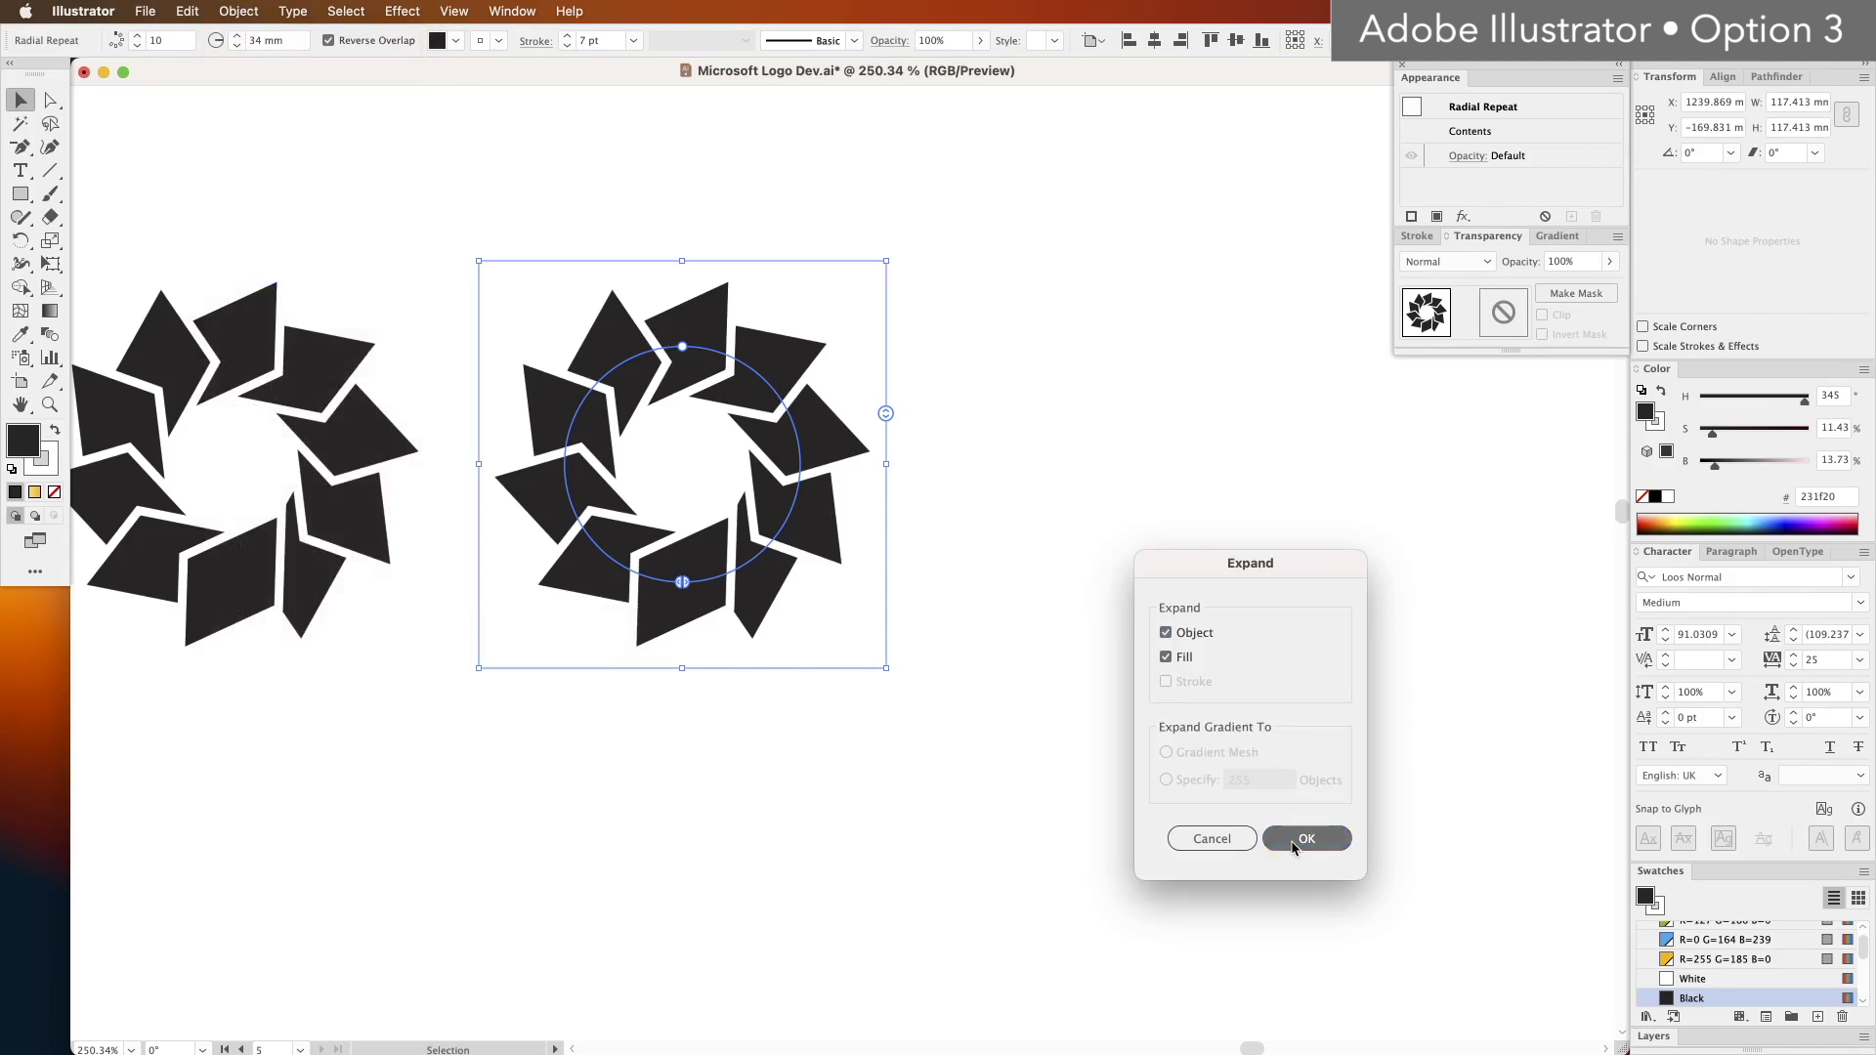
pyautogui.click(1294, 843)
pyautogui.click(1051, 676)
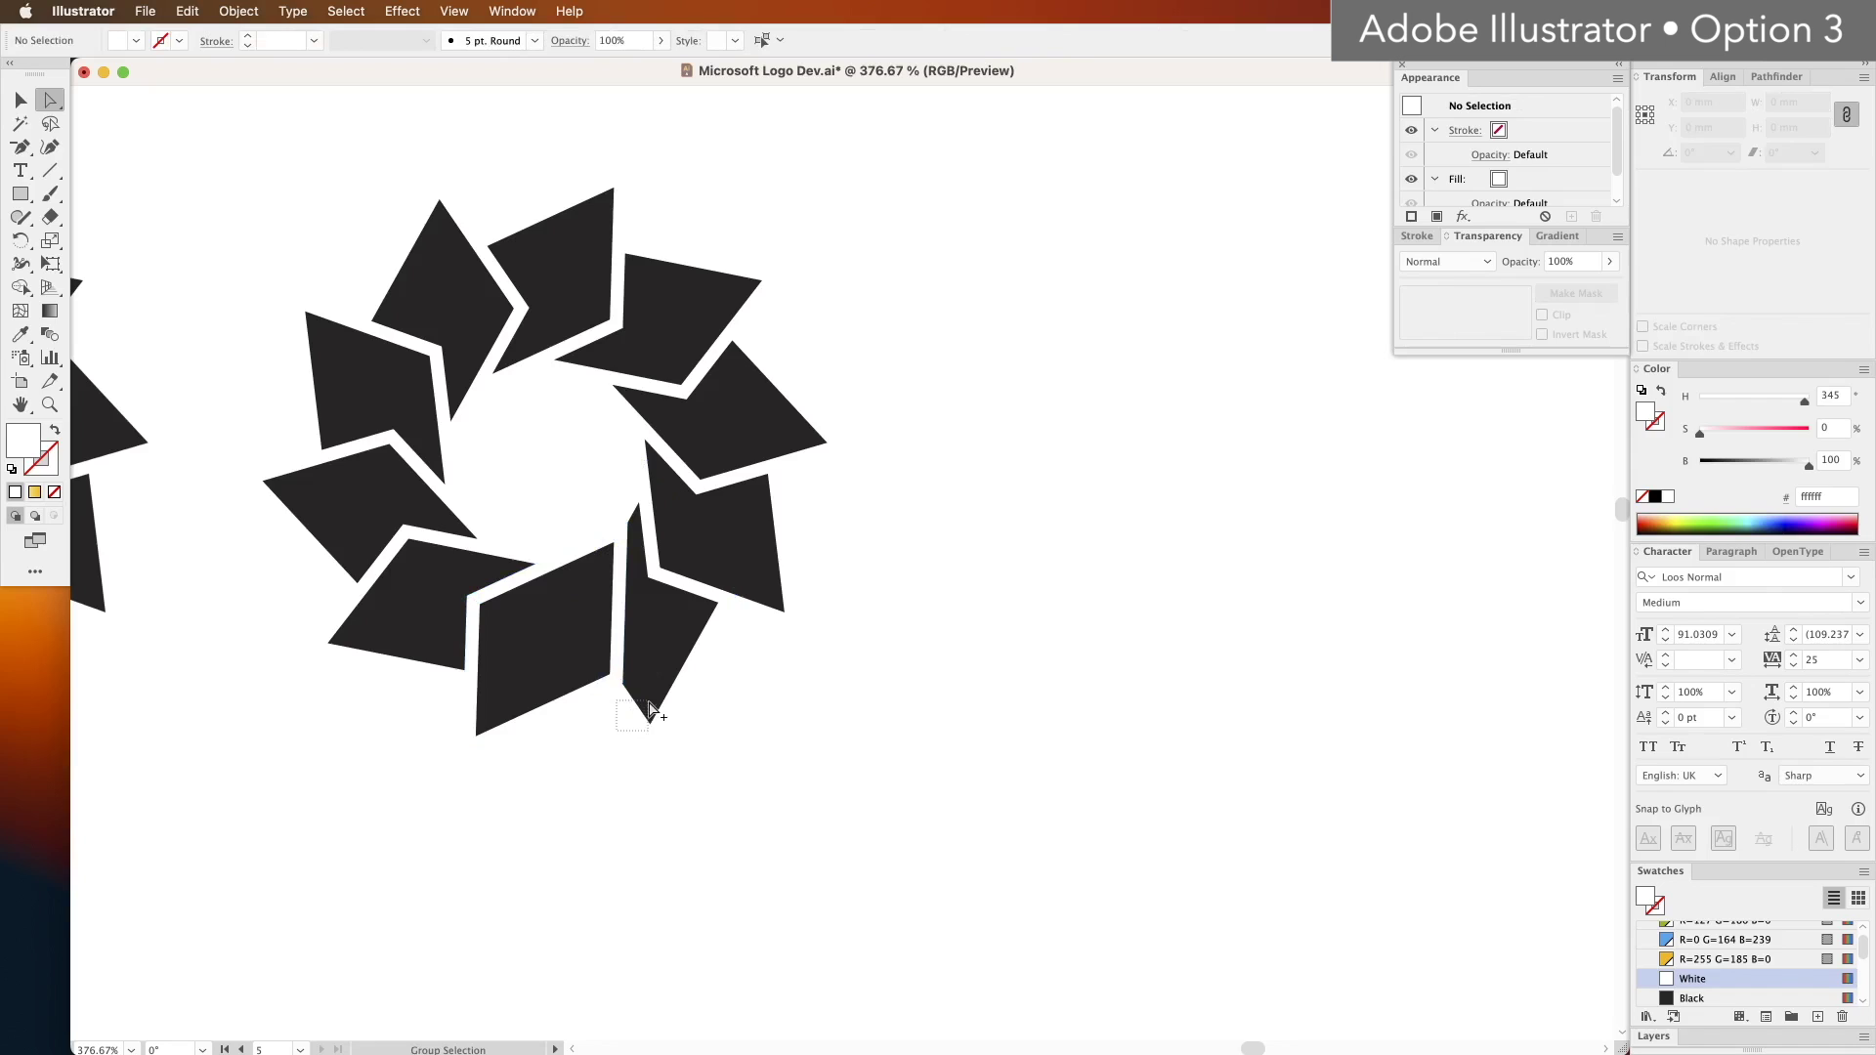
# Step: Clip the ring's lower-right blade with a pen-drawn mask over its left part, so it overlaps its neighbours like the other blades
pyautogui.moveTo(648, 704); pyautogui.dragTo(648, 710)
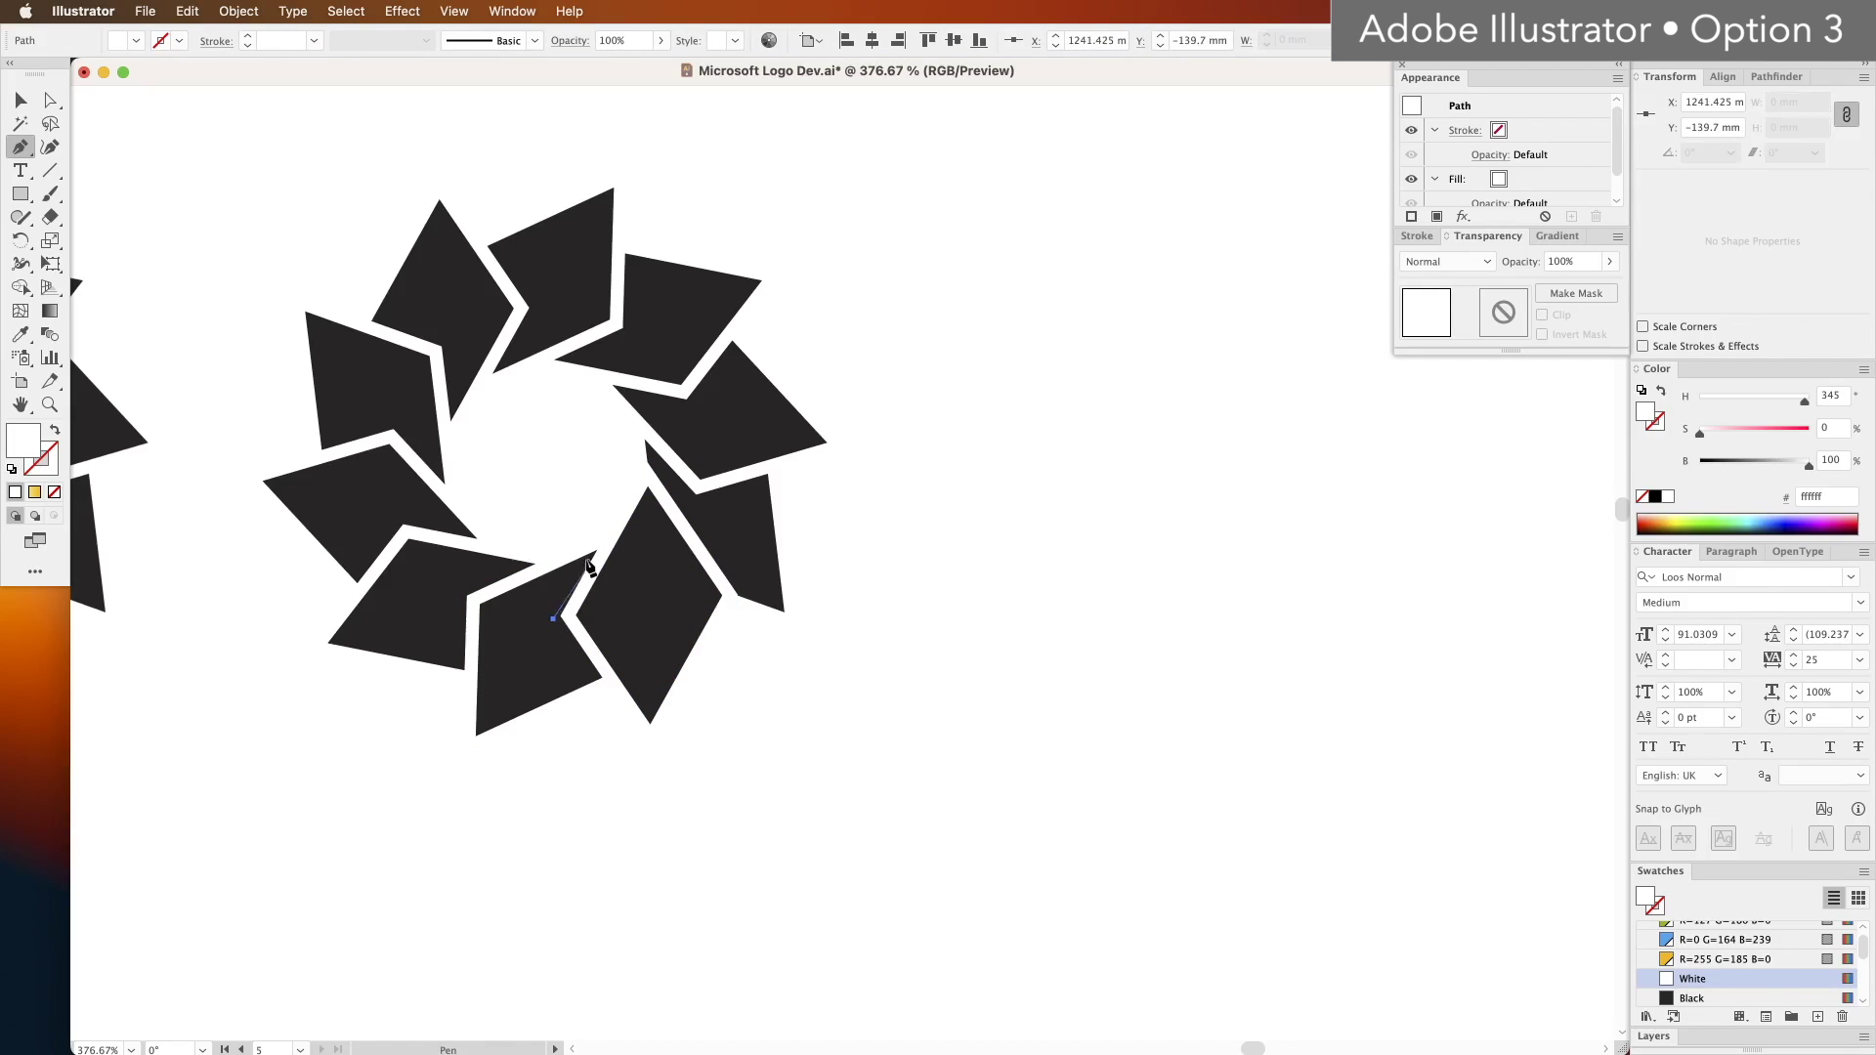
pyautogui.click(602, 536)
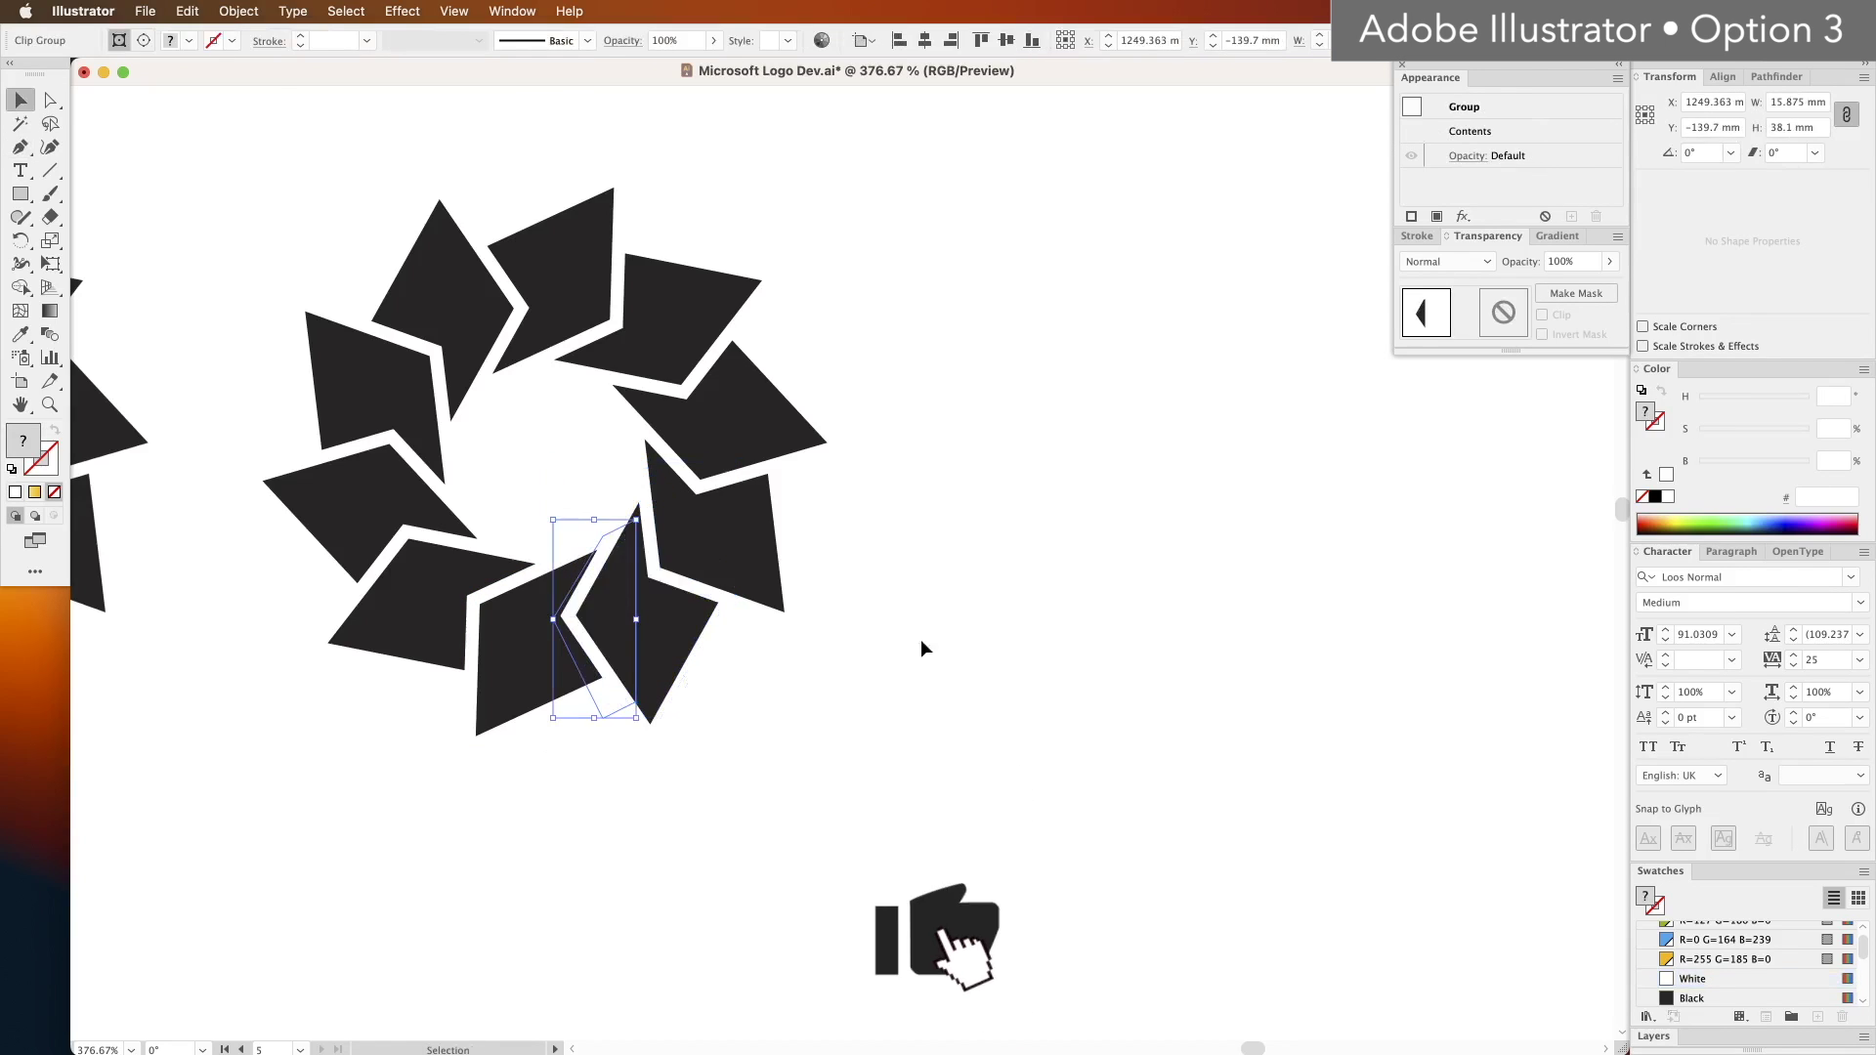
pyautogui.click(925, 639)
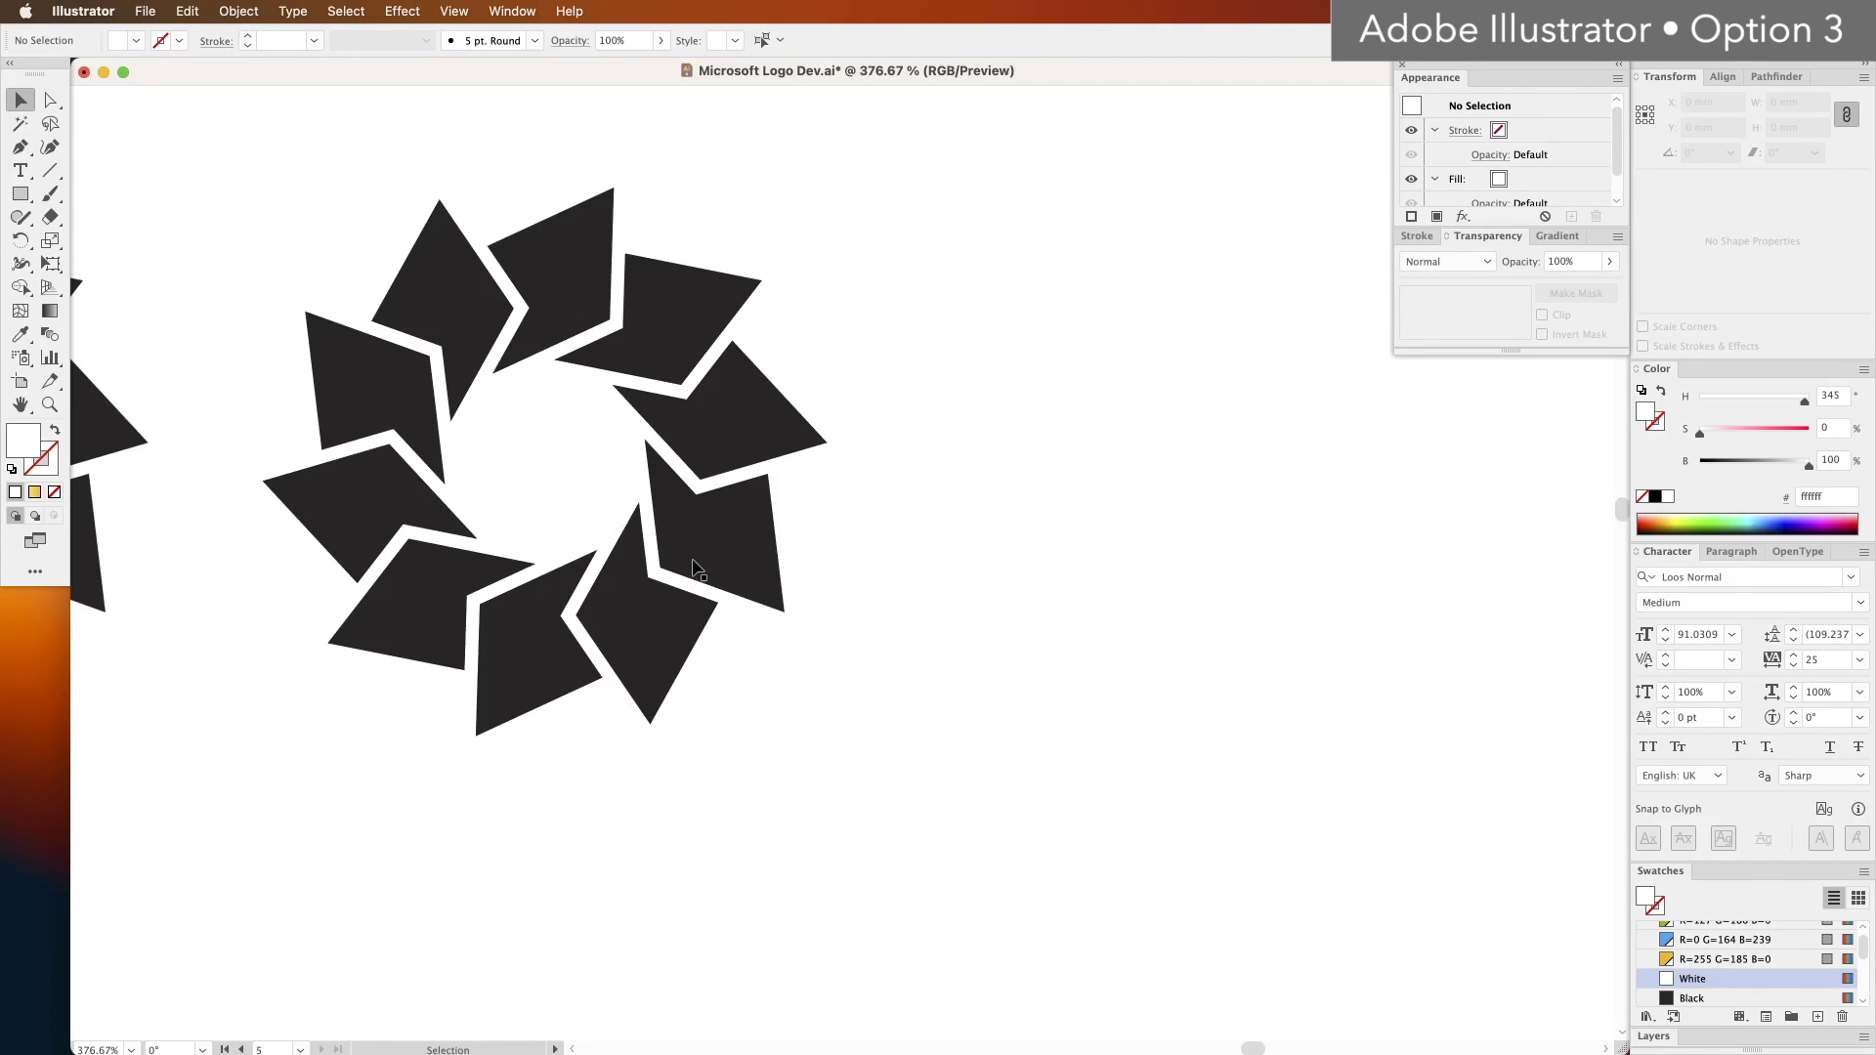
# Step: Fill the ring's blades clockwise from the lower right with the red, green, blue and yellow swatches, and make the fifth blade purple
pyautogui.press('a')
pyautogui.click(634, 528)
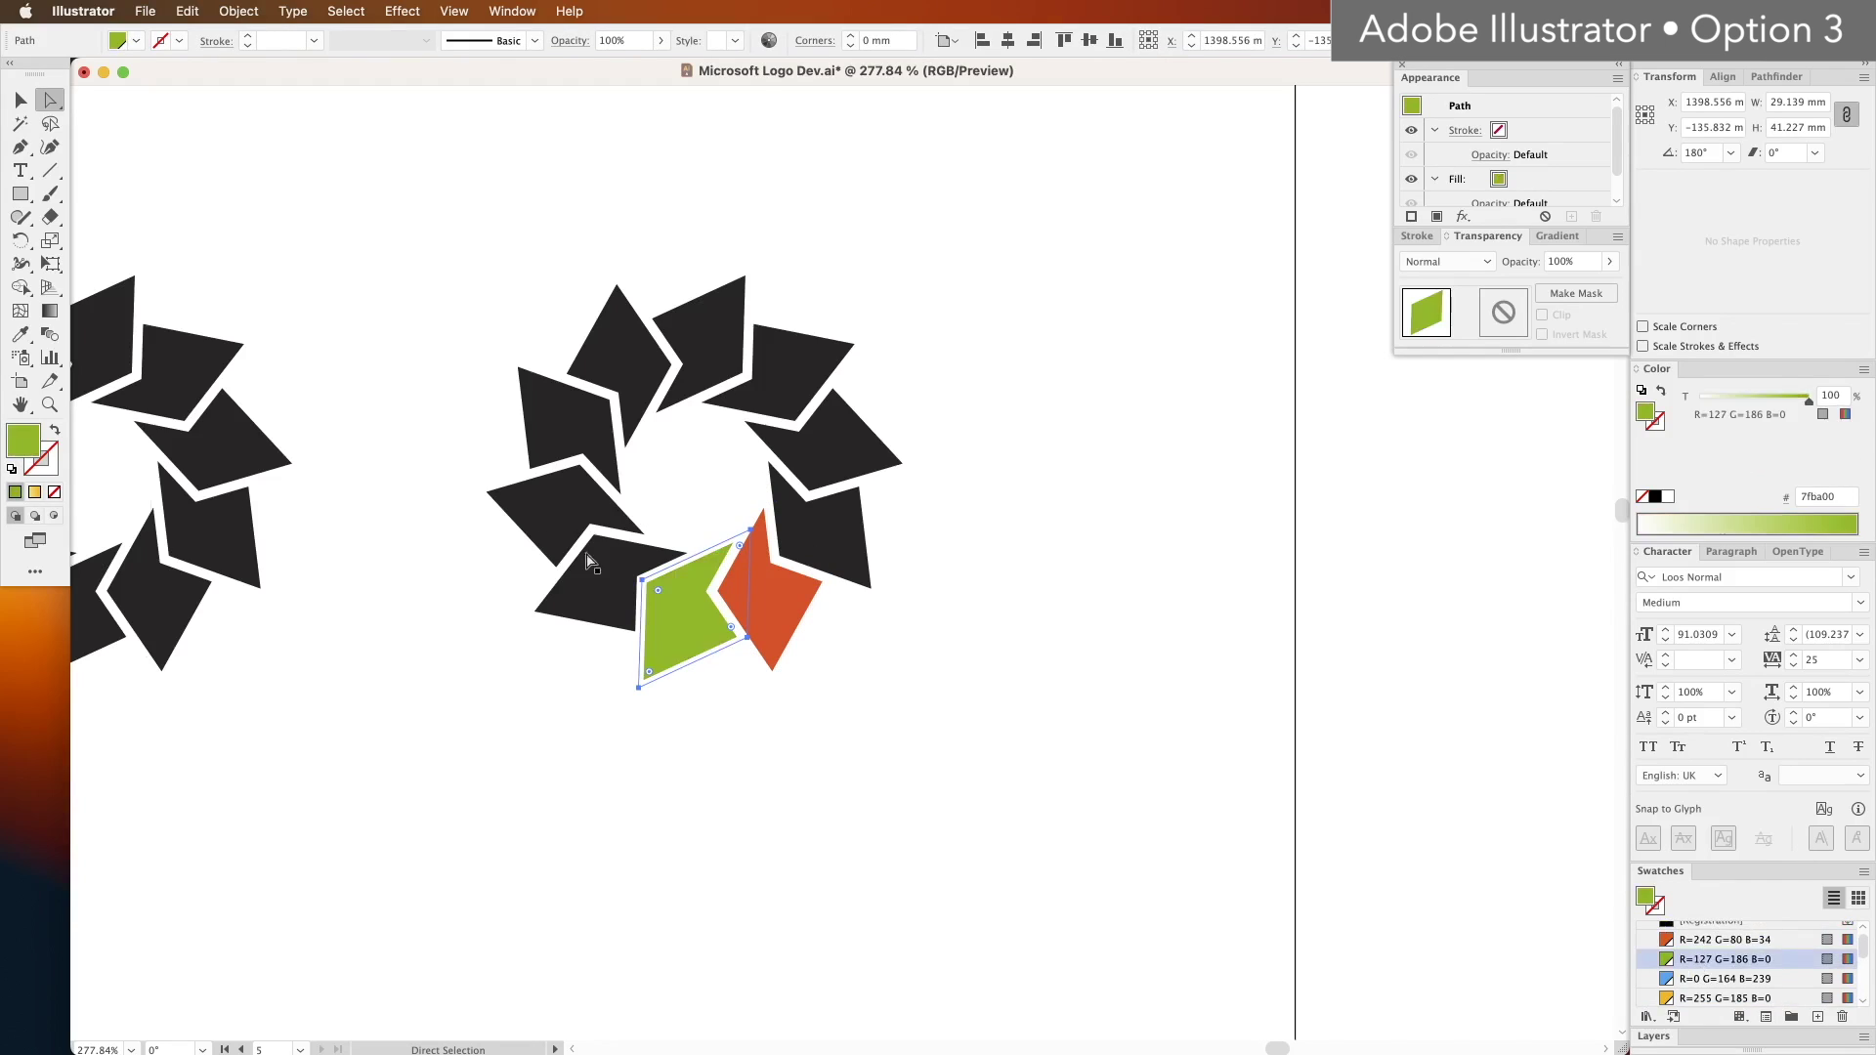
pyautogui.click(570, 510)
pyautogui.click(522, 371)
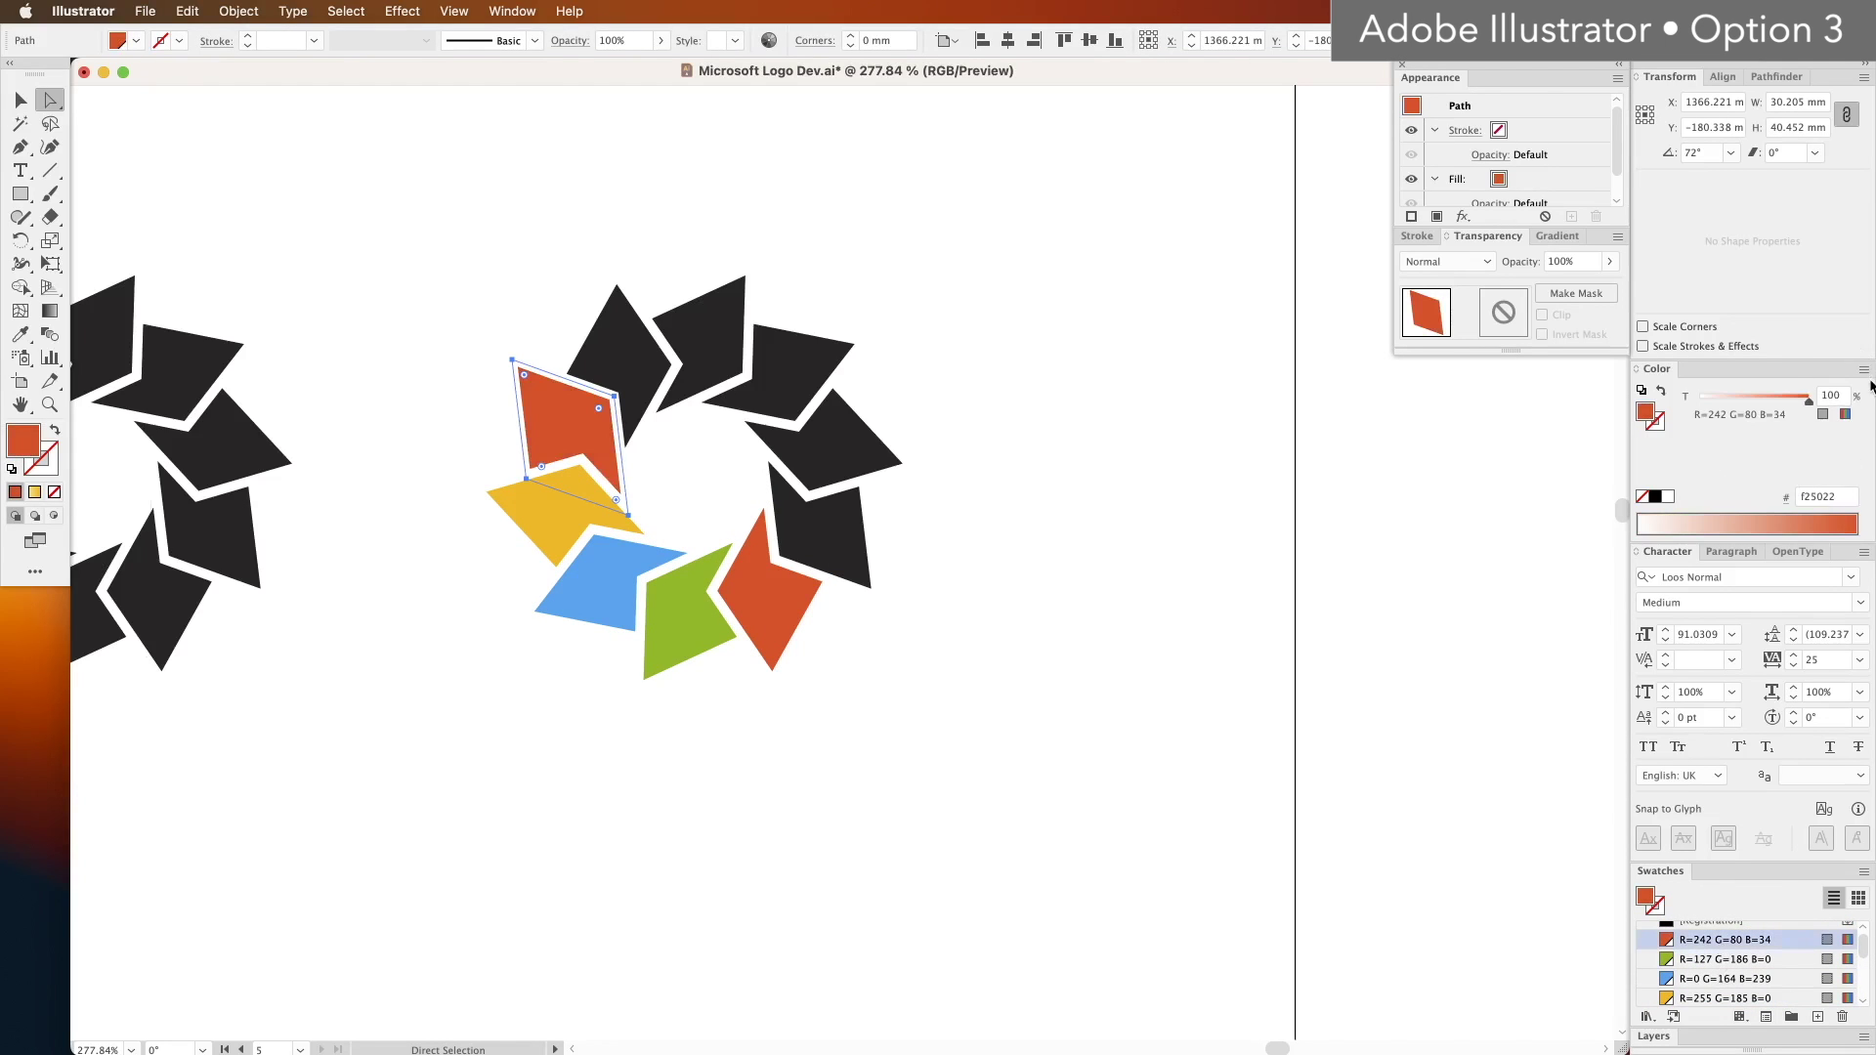
pyautogui.moveTo(1704, 401); pyautogui.dragTo(1763, 440)
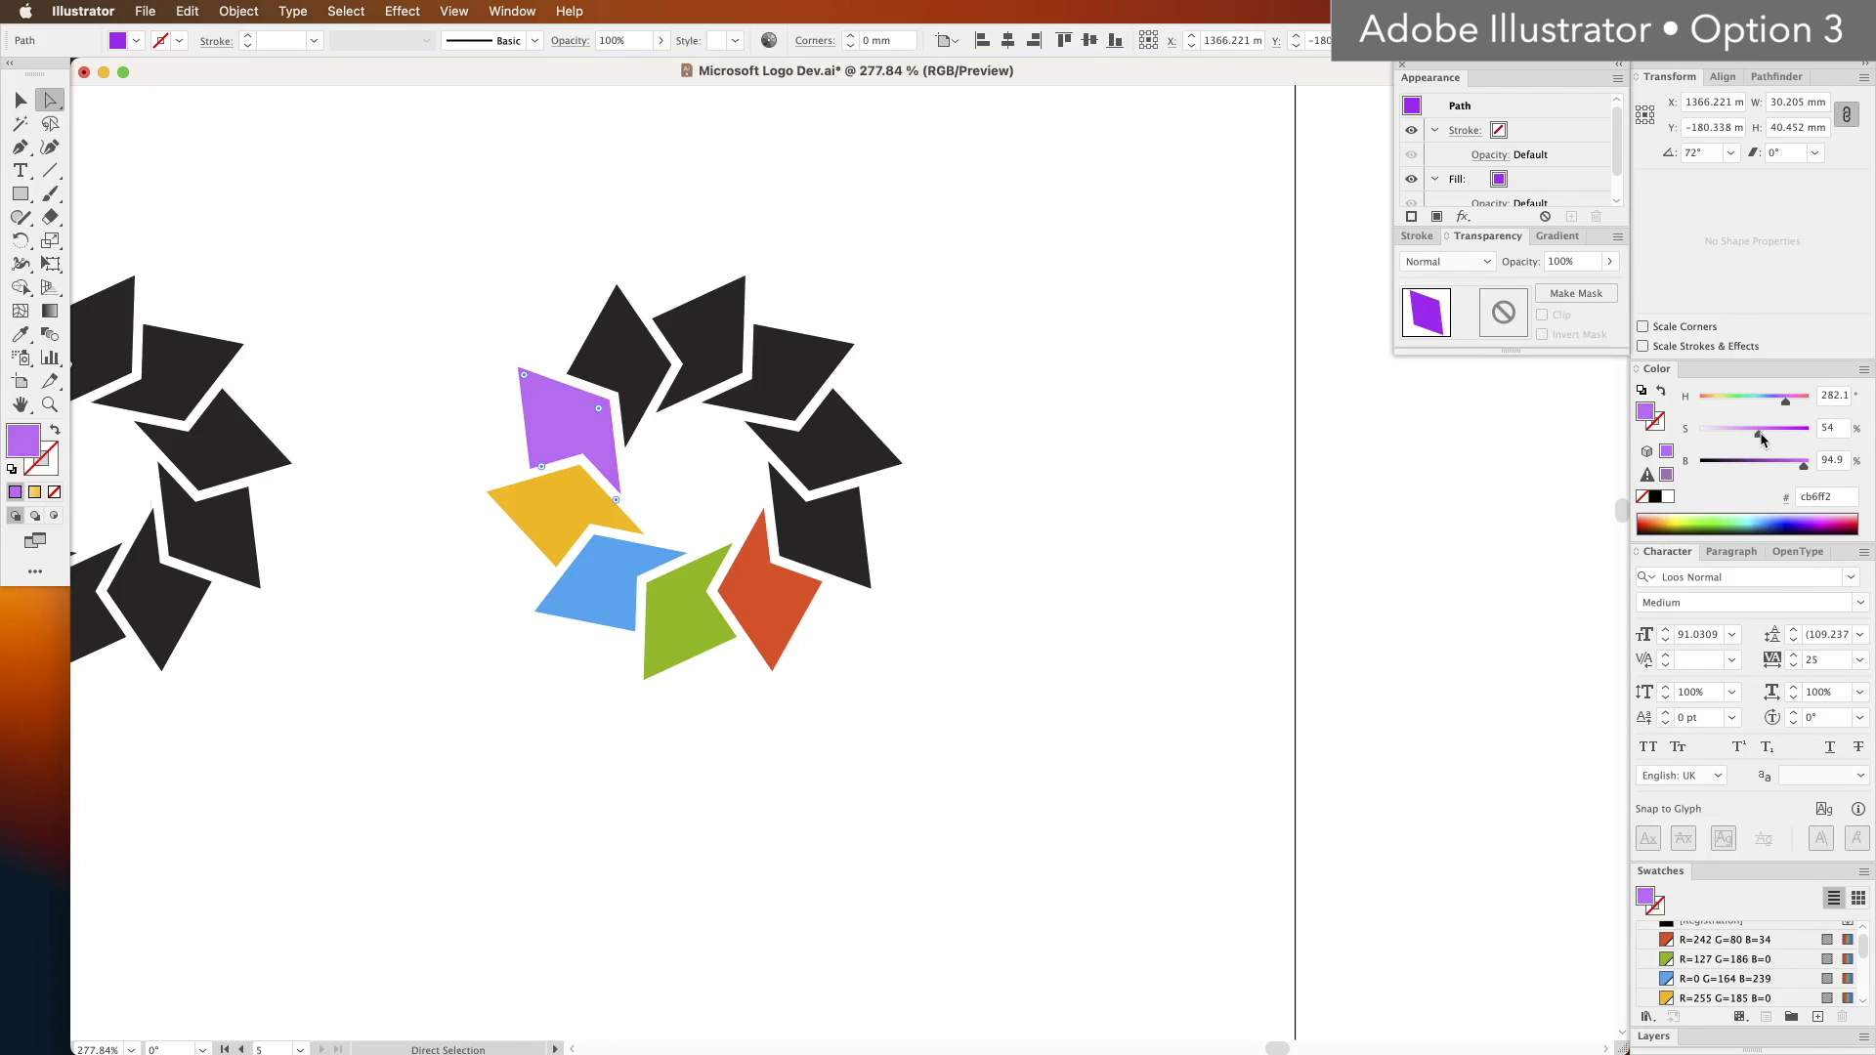
pyautogui.click(1083, 663)
# Step: Fill the ring's remaining five black blades with purple, yellow, blue, green and red sampled from the coloured blades using the Eyedropper
pyautogui.click(825, 544)
pyautogui.press('i')
pyautogui.click(577, 420)
pyautogui.keyDown('super'); pyautogui.click(860, 453); pyautogui.keyUp('super')
pyautogui.click(567, 508)
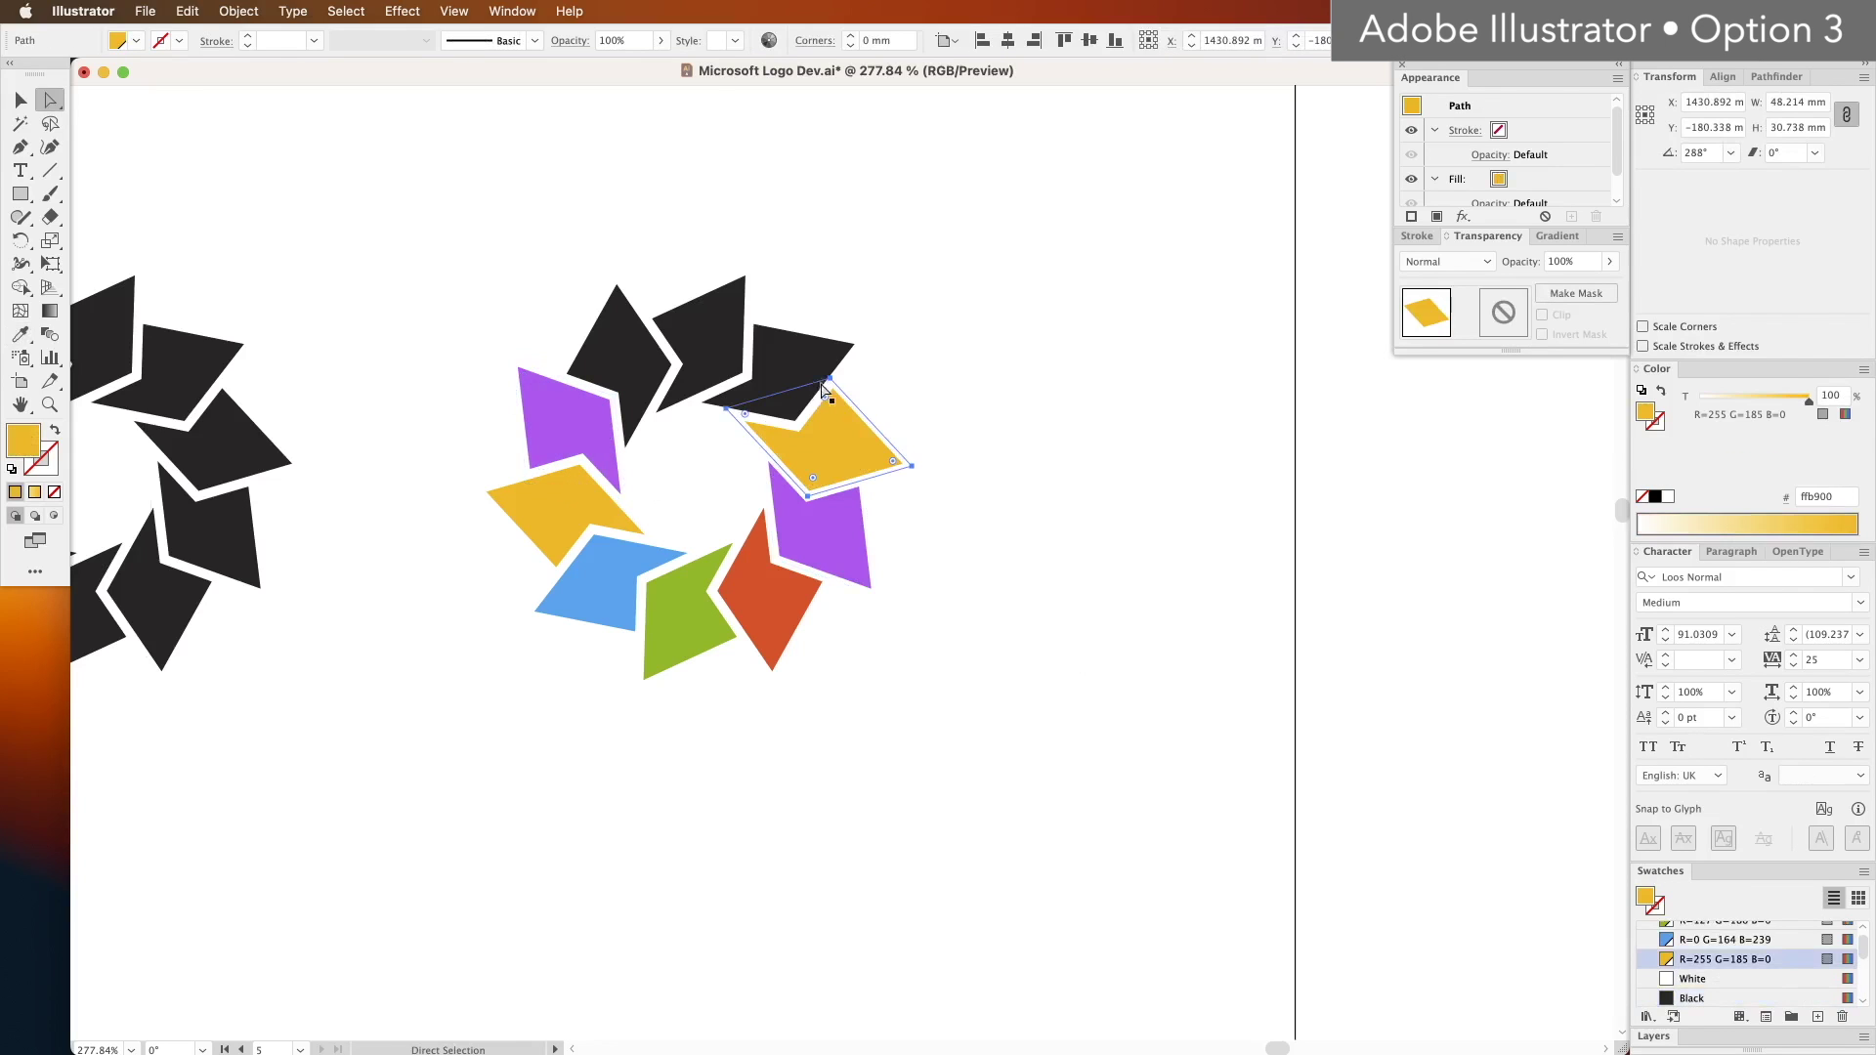
pyautogui.keyDown('super'); pyautogui.click(811, 386); pyautogui.keyUp('super')
pyautogui.click(633, 540)
pyautogui.keyDown('super'); pyautogui.click(699, 342); pyautogui.keyUp('super')
pyautogui.click(684, 611)
pyautogui.keyDown('super'); pyautogui.click(620, 352); pyautogui.keyUp('super')
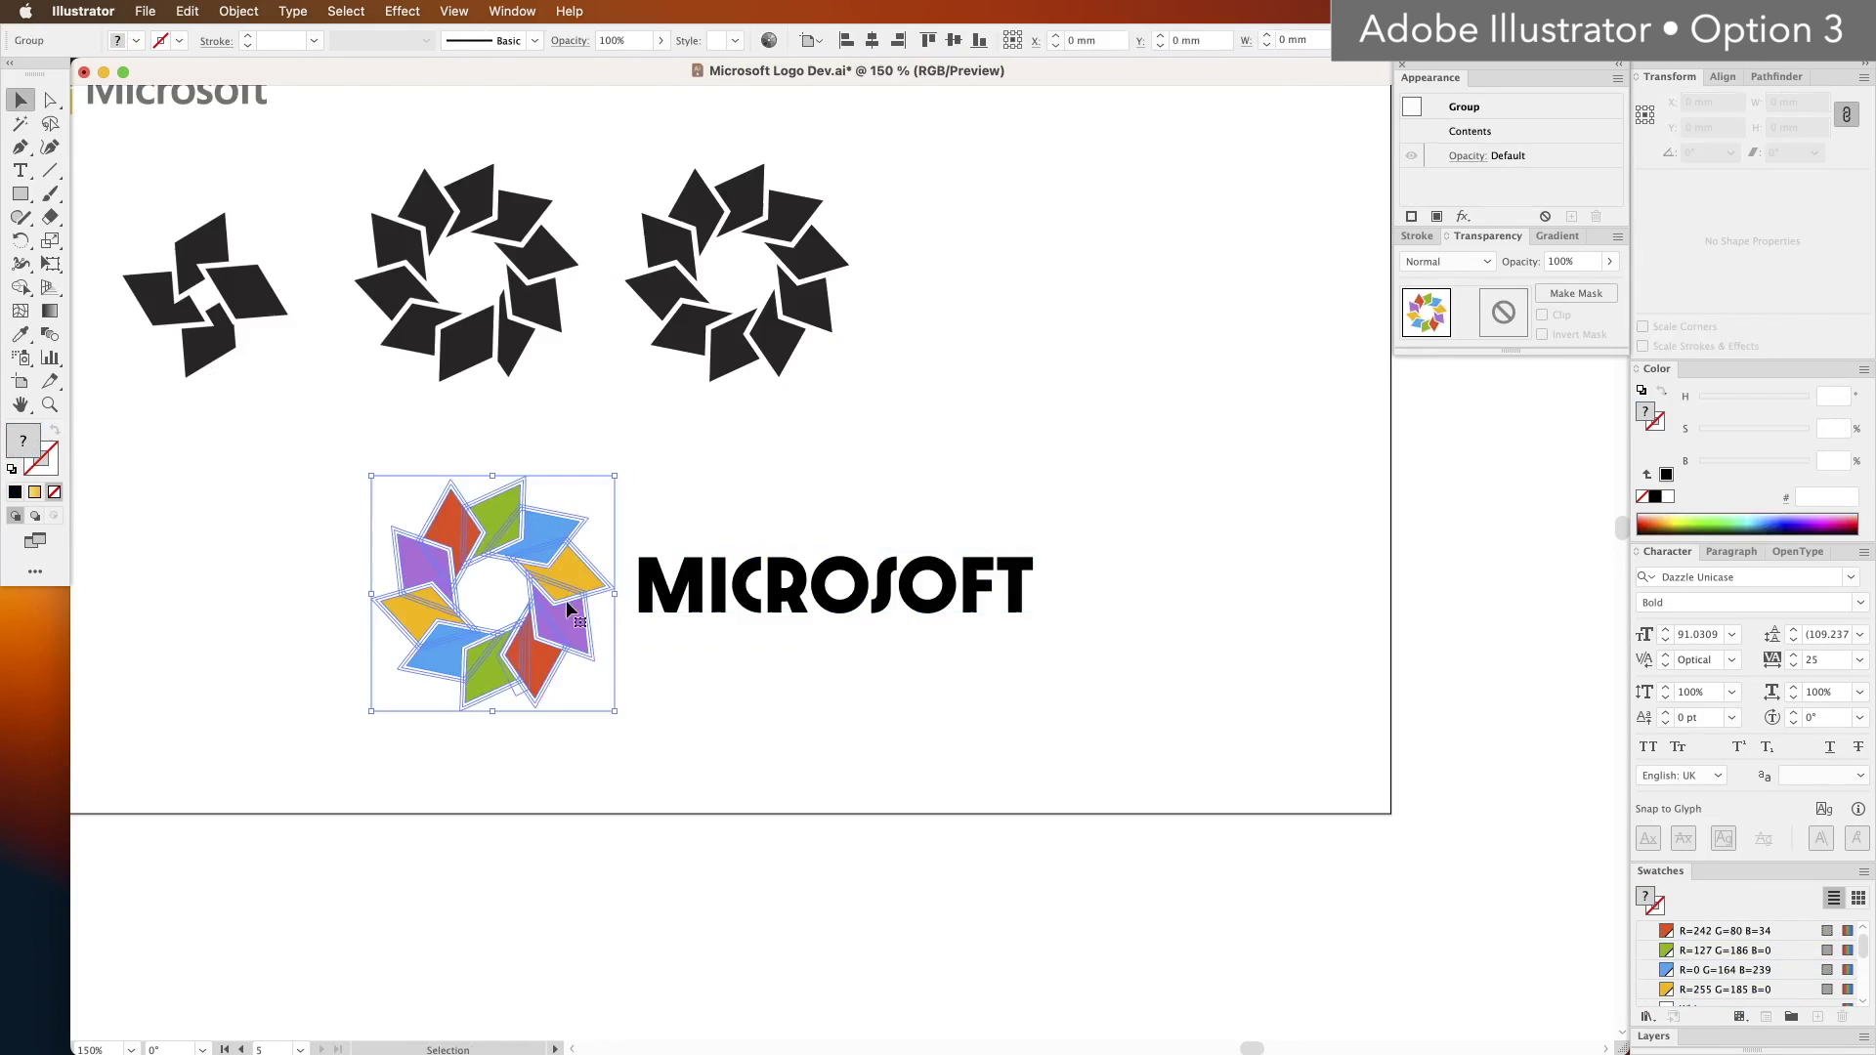
# Step: Scale the coloured ring down to about 32 by 31 mm and place it over the first O of MICROSOFT
pyautogui.moveTo(592, 597); pyautogui.dragTo(1052, 688)
pyautogui.click(599, 549)
pyautogui.moveTo(980, 619); pyautogui.dragTo(576, 469)
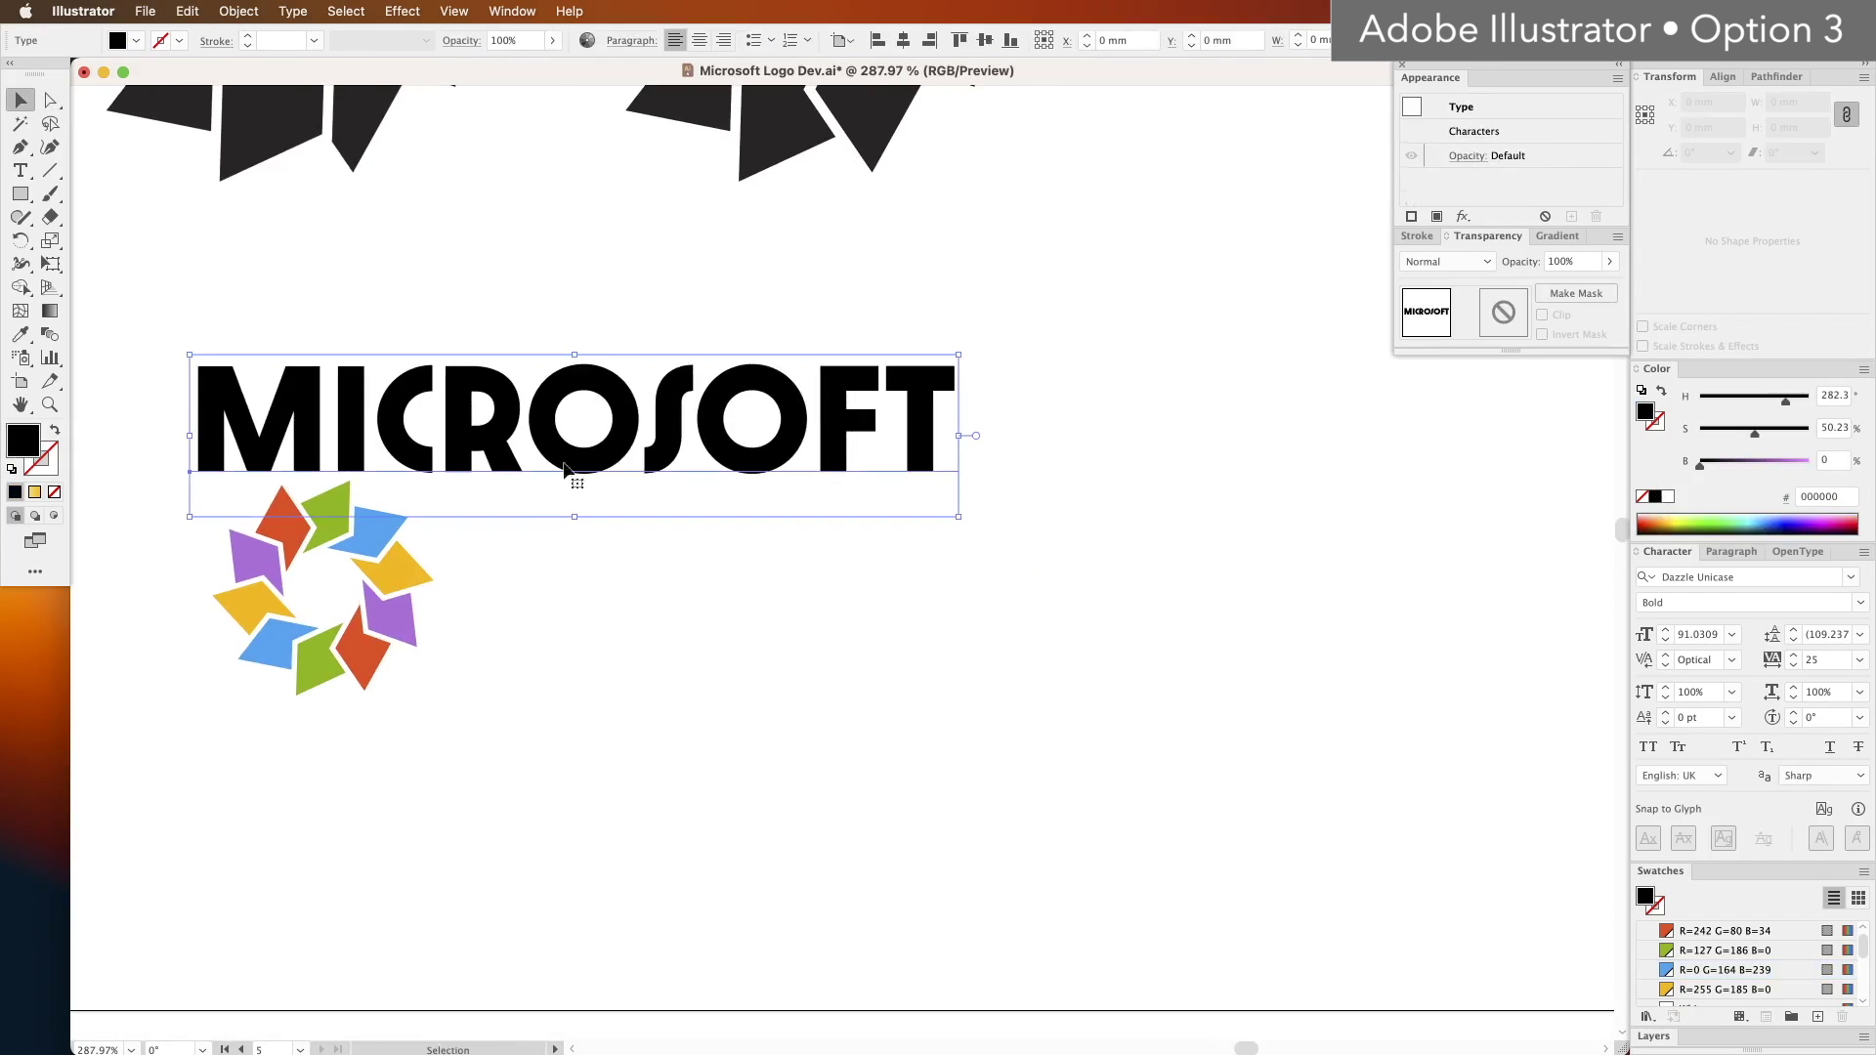
pyautogui.moveTo(397, 582); pyautogui.dragTo(636, 358)
pyautogui.moveTo(590, 292); pyautogui.dragTo(590, 349)
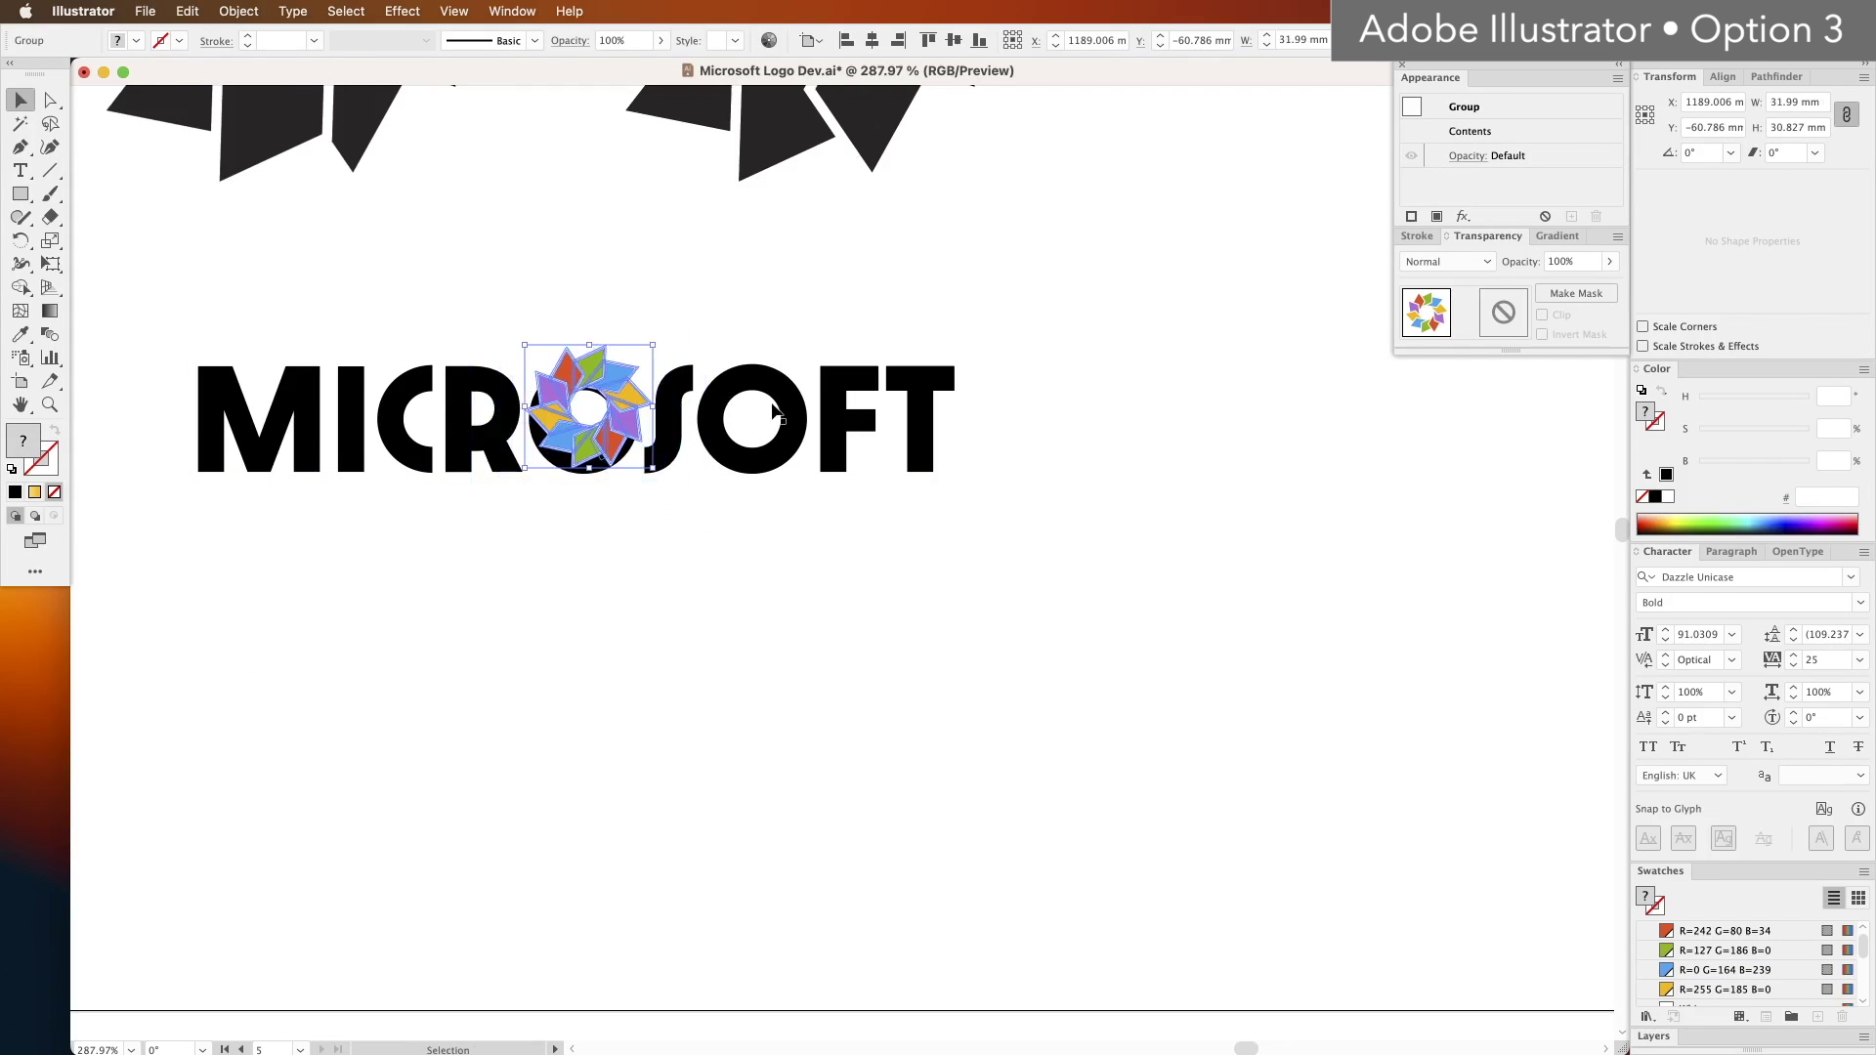
# Step: Move the MICROSOFT wordmark down, replace its first O with a blank gap, and place the coloured ring in the gap
pyautogui.moveTo(771, 407); pyautogui.dragTo(809, 584)
pyautogui.doubleClick(645, 592)
pyautogui.press('BackSpace')
pyautogui.click(20, 99)
pyautogui.moveTo(592, 361); pyautogui.dragTo(635, 559)
pyautogui.press('super+shift+a')
pyautogui.click(636, 559)
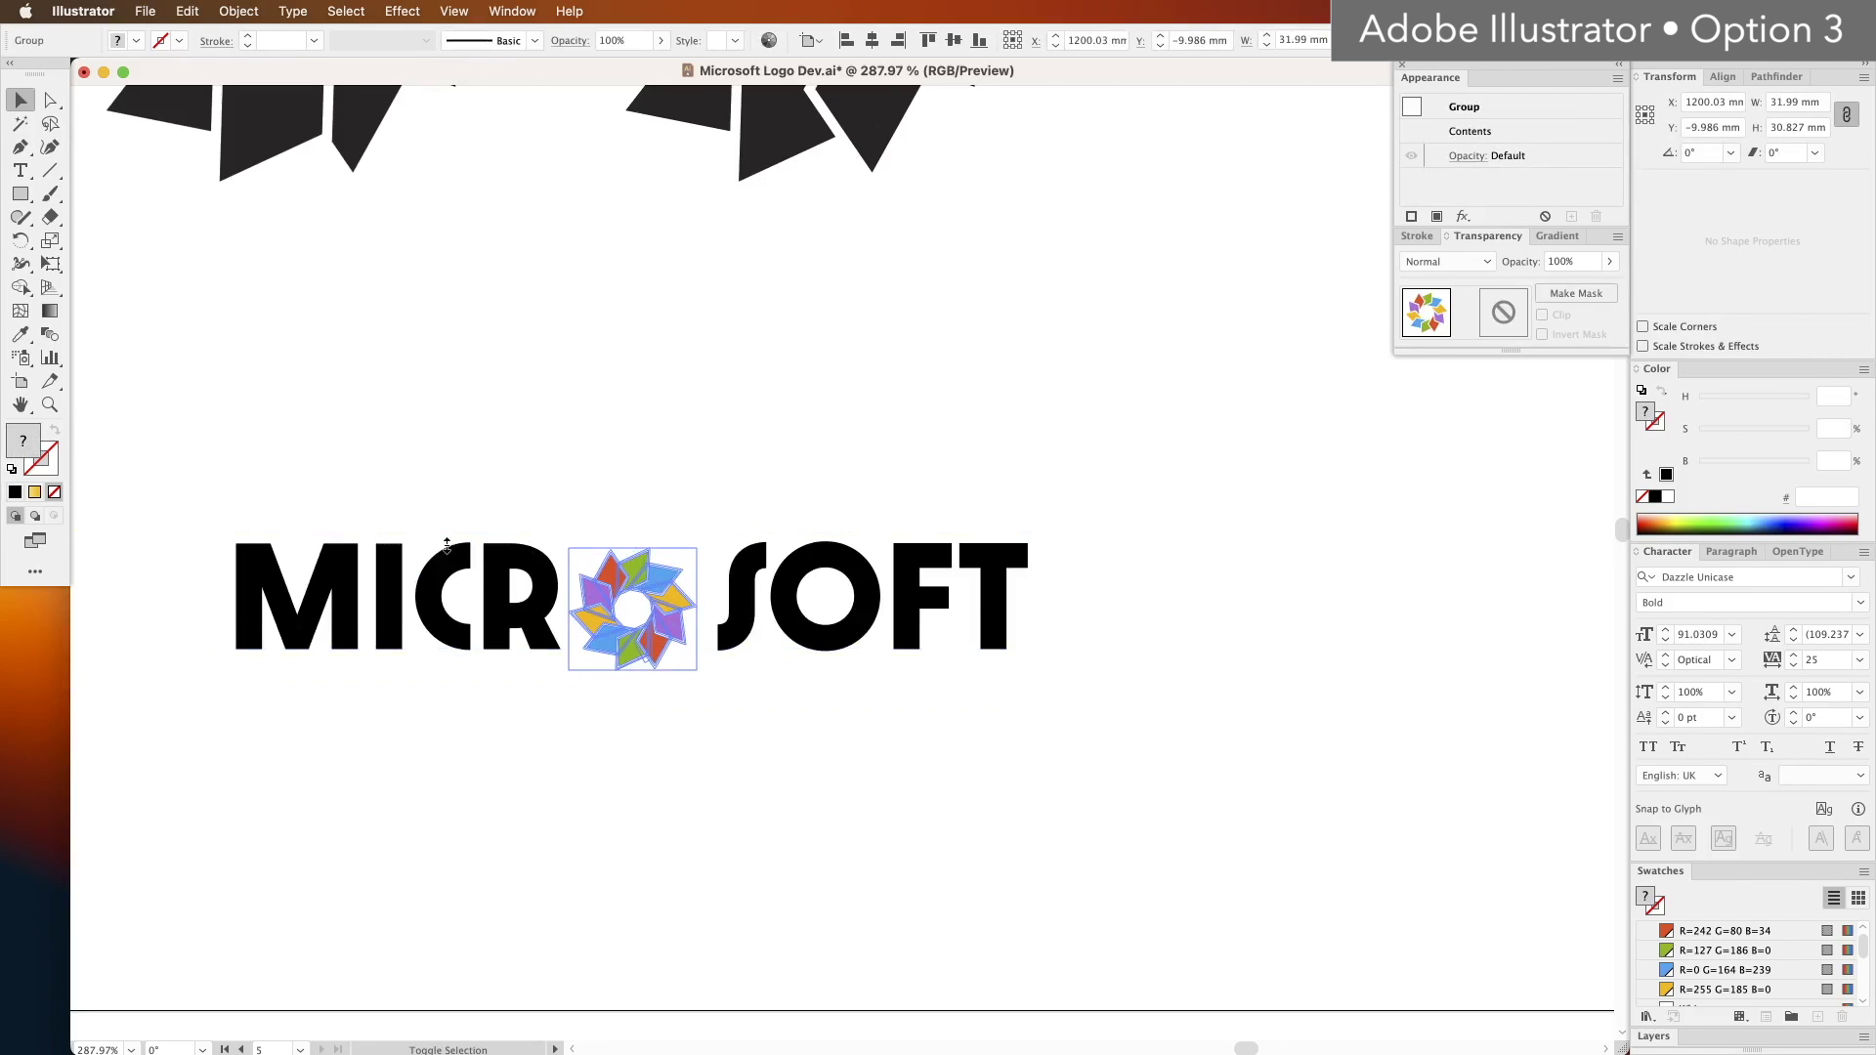
# Step: Enlarge the ring slightly, then nudge and narrow the wordmark so its letters fit evenly around the ring
pyautogui.moveTo(620, 669)
pyautogui.mouseDown()
pyautogui.moveTo(634, 649)
pyautogui.moveTo(634, 679)
pyautogui.mouseUp()
pyautogui.click(691, 696)
pyautogui.moveTo(835, 599); pyautogui.dragTo(822, 600)
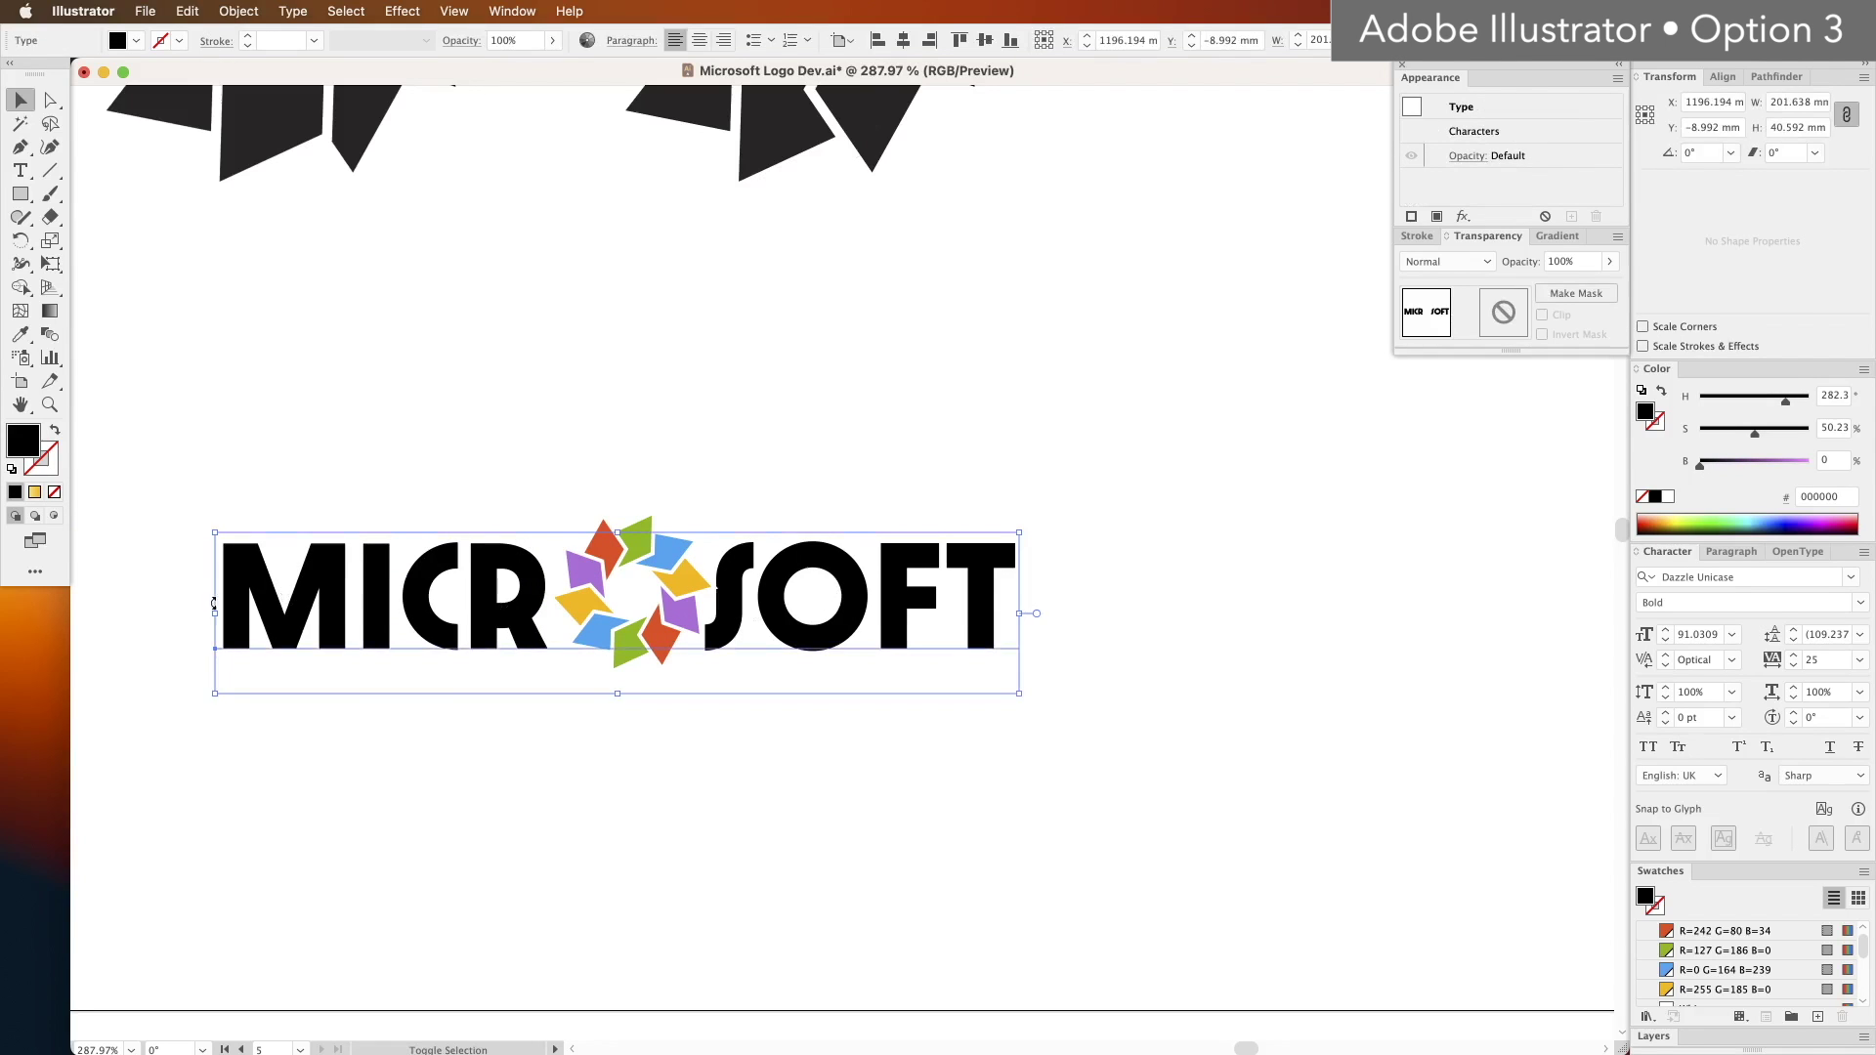
pyautogui.moveTo(213, 603); pyautogui.dragTo(243, 602)
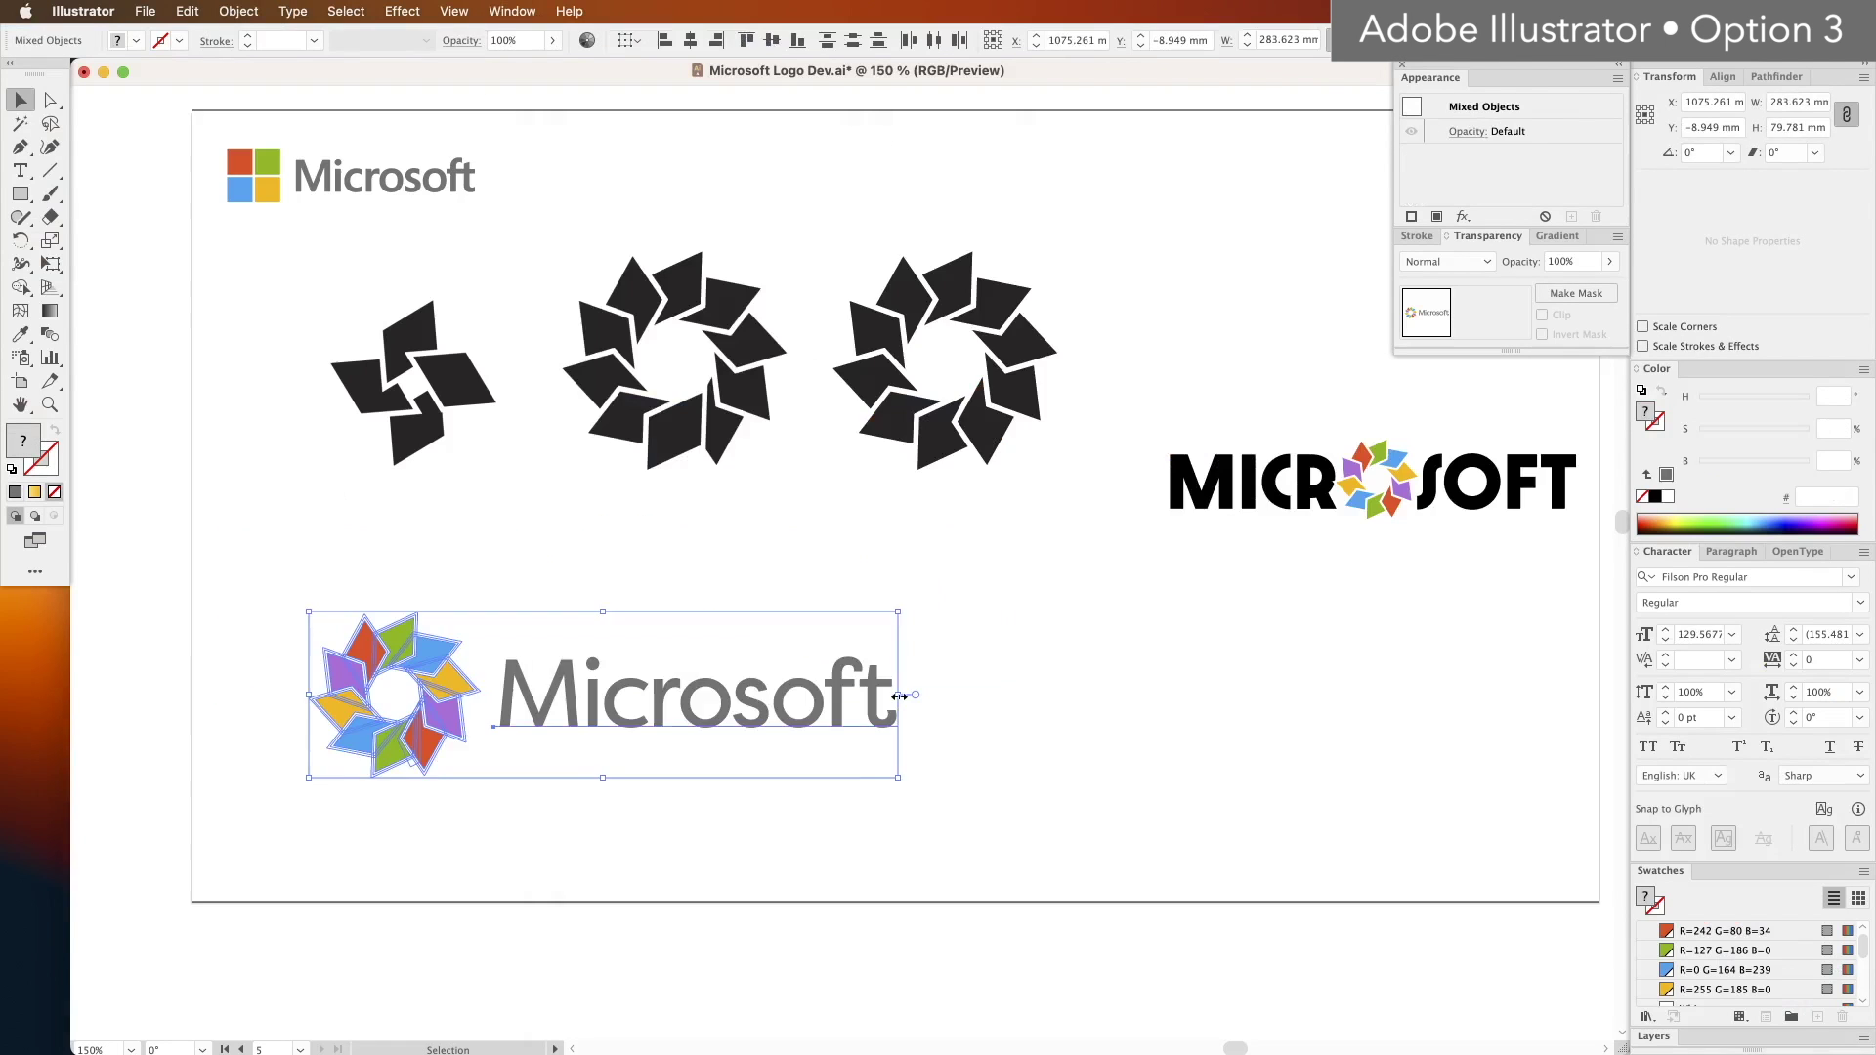
# Step: Duplicate the ring and Microsoft lockup to its right, and set the copy's wordmark in Filson Pro Medium
pyautogui.moveTo(606, 711); pyautogui.dragTo(1097, 712)
pyautogui.moveTo(1093, 713); pyautogui.dragTo(723, 714)
pyautogui.press('a')
pyautogui.click(715, 713)
pyautogui.click(1773, 577)
pyautogui.write('filso')
pyautogui.click(1437, 917)
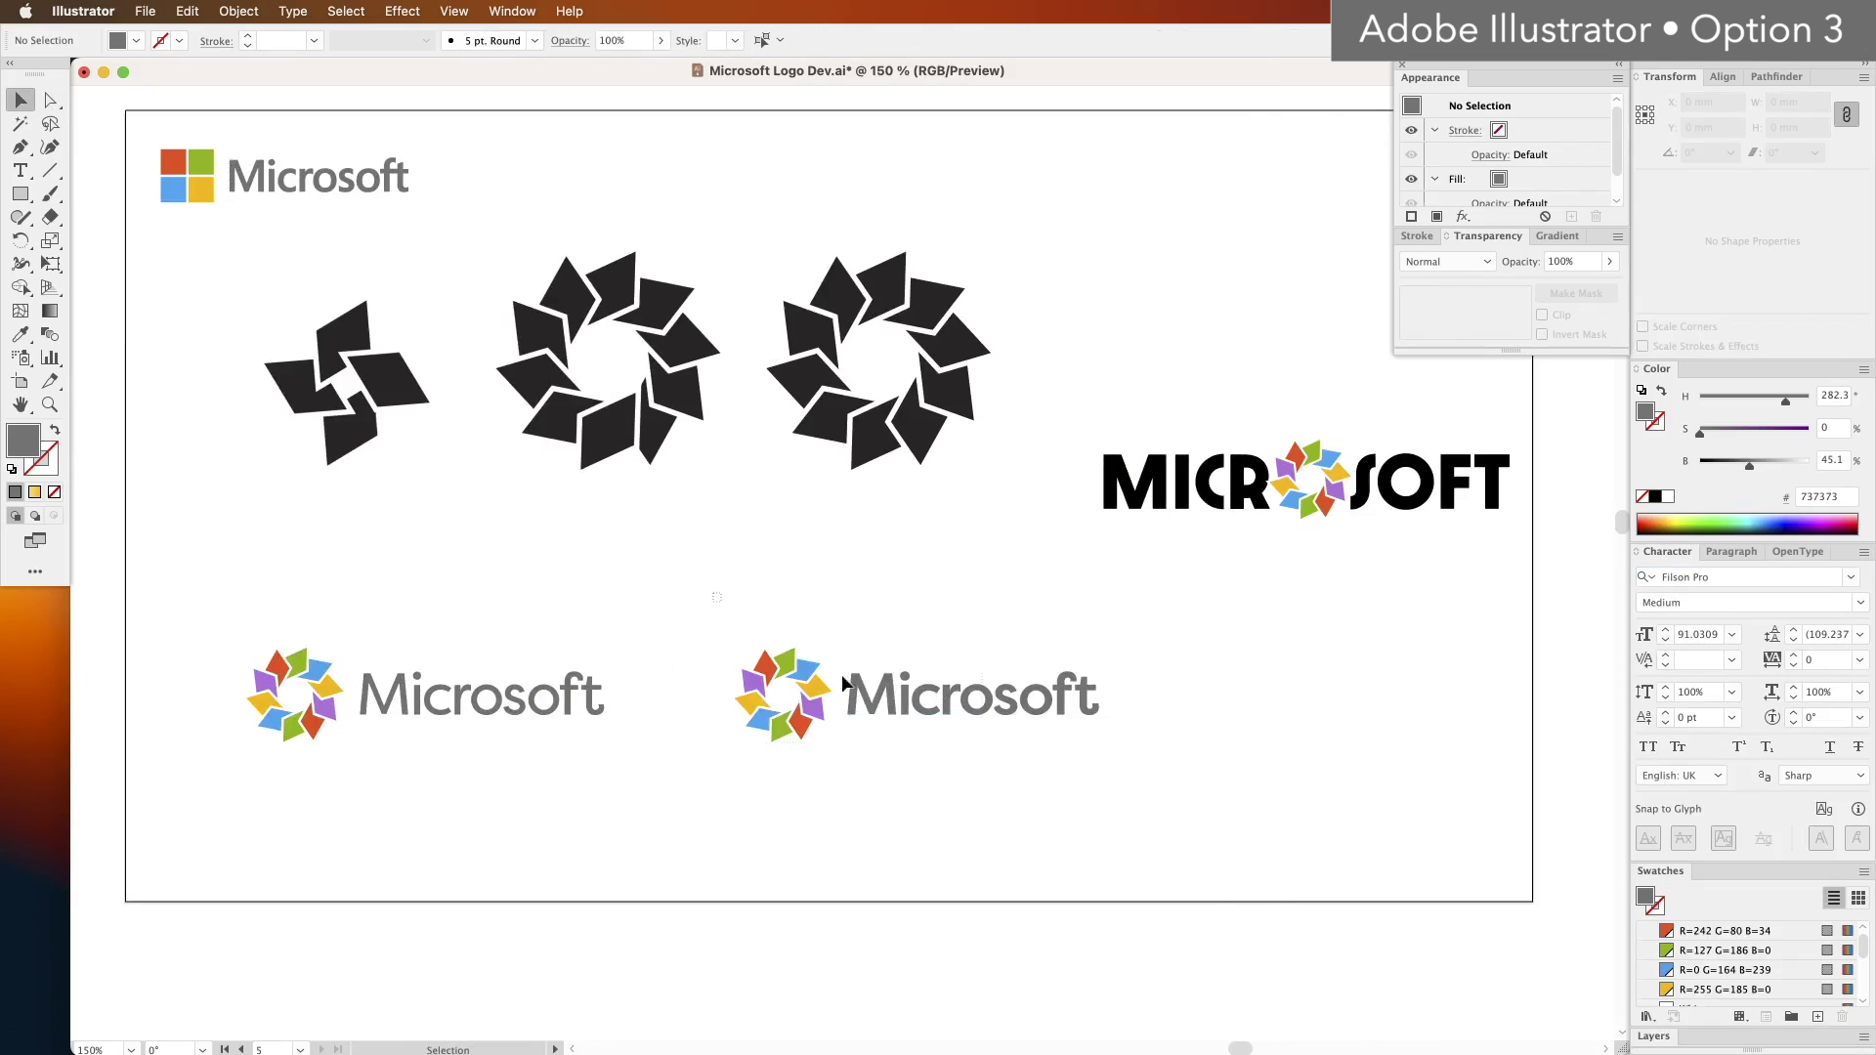
pyautogui.moveTo(841, 683); pyautogui.dragTo(812, 683)
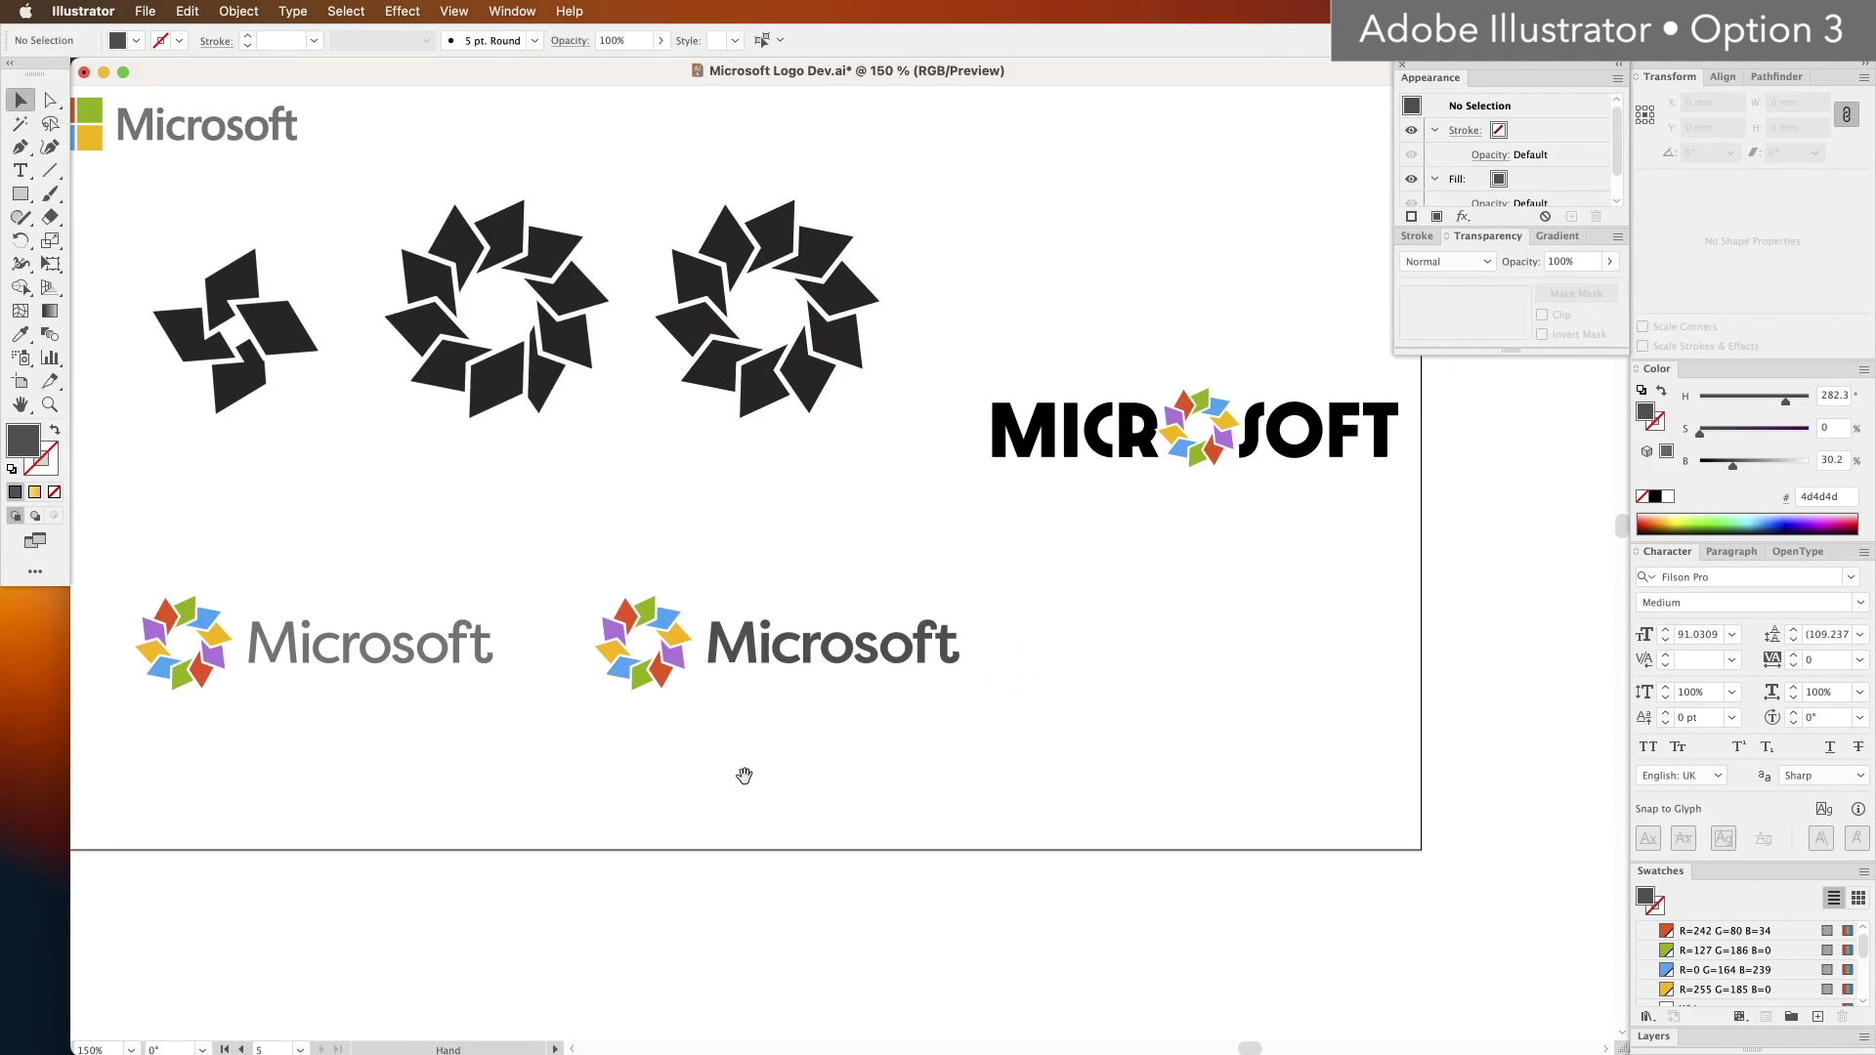
# Step: Duplicate the Filson Pro Medium lockup to its right and set the new copy's wordmark to Bold
pyautogui.moveTo(743, 655); pyautogui.dragTo(1153, 655)
pyautogui.click(1861, 603)
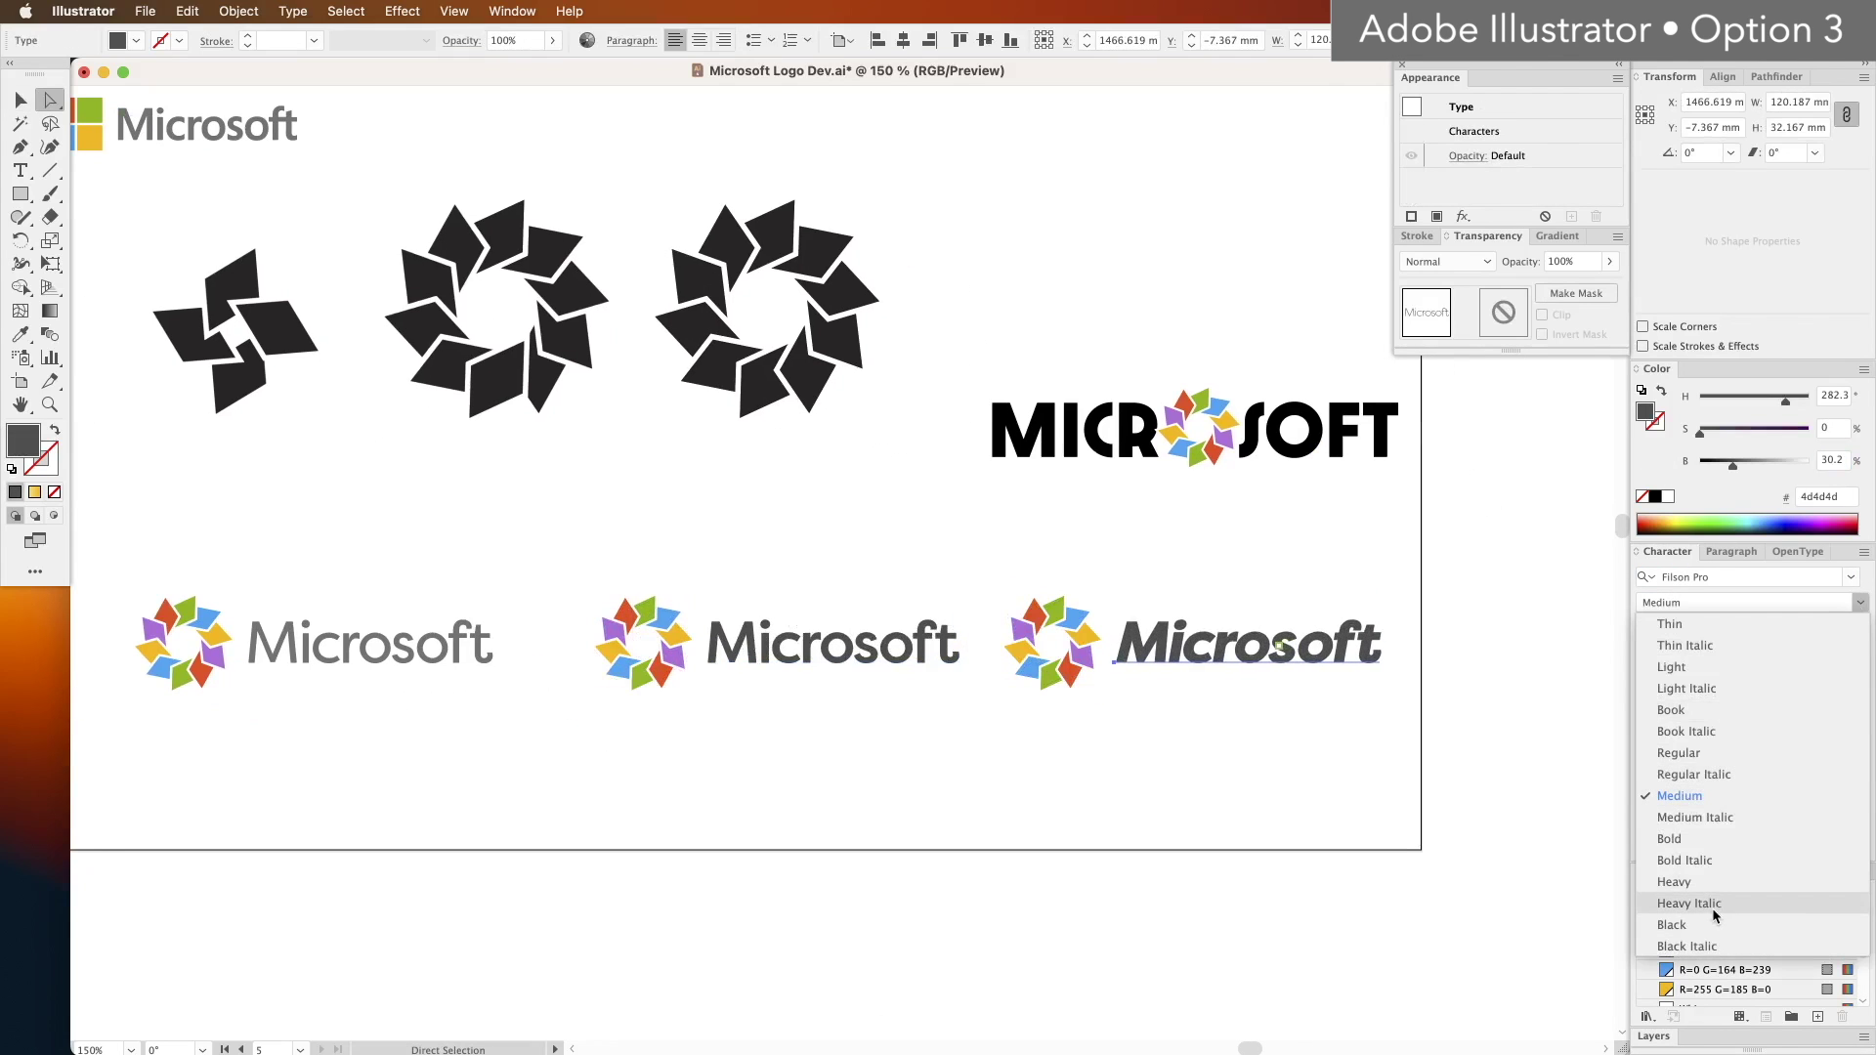
pyautogui.click(1681, 839)
pyautogui.click(1229, 759)
pyautogui.press('v')
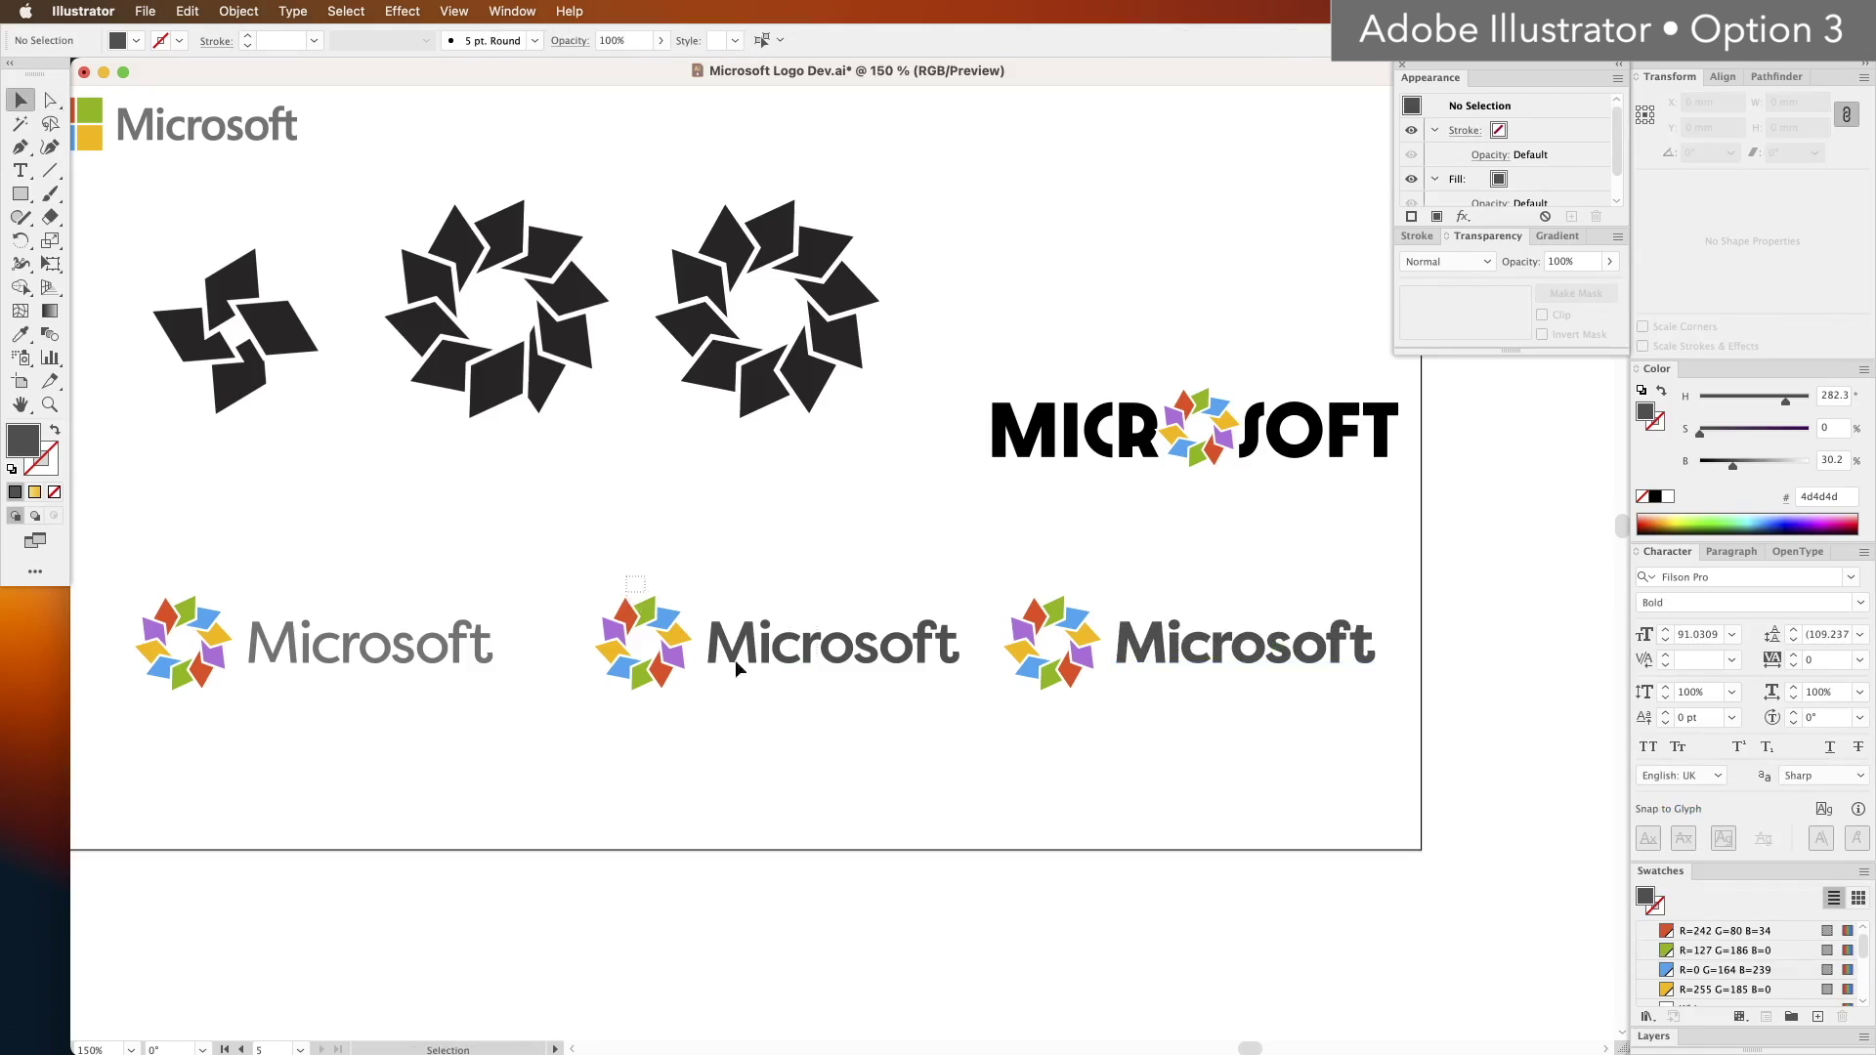
pyautogui.click(735, 668)
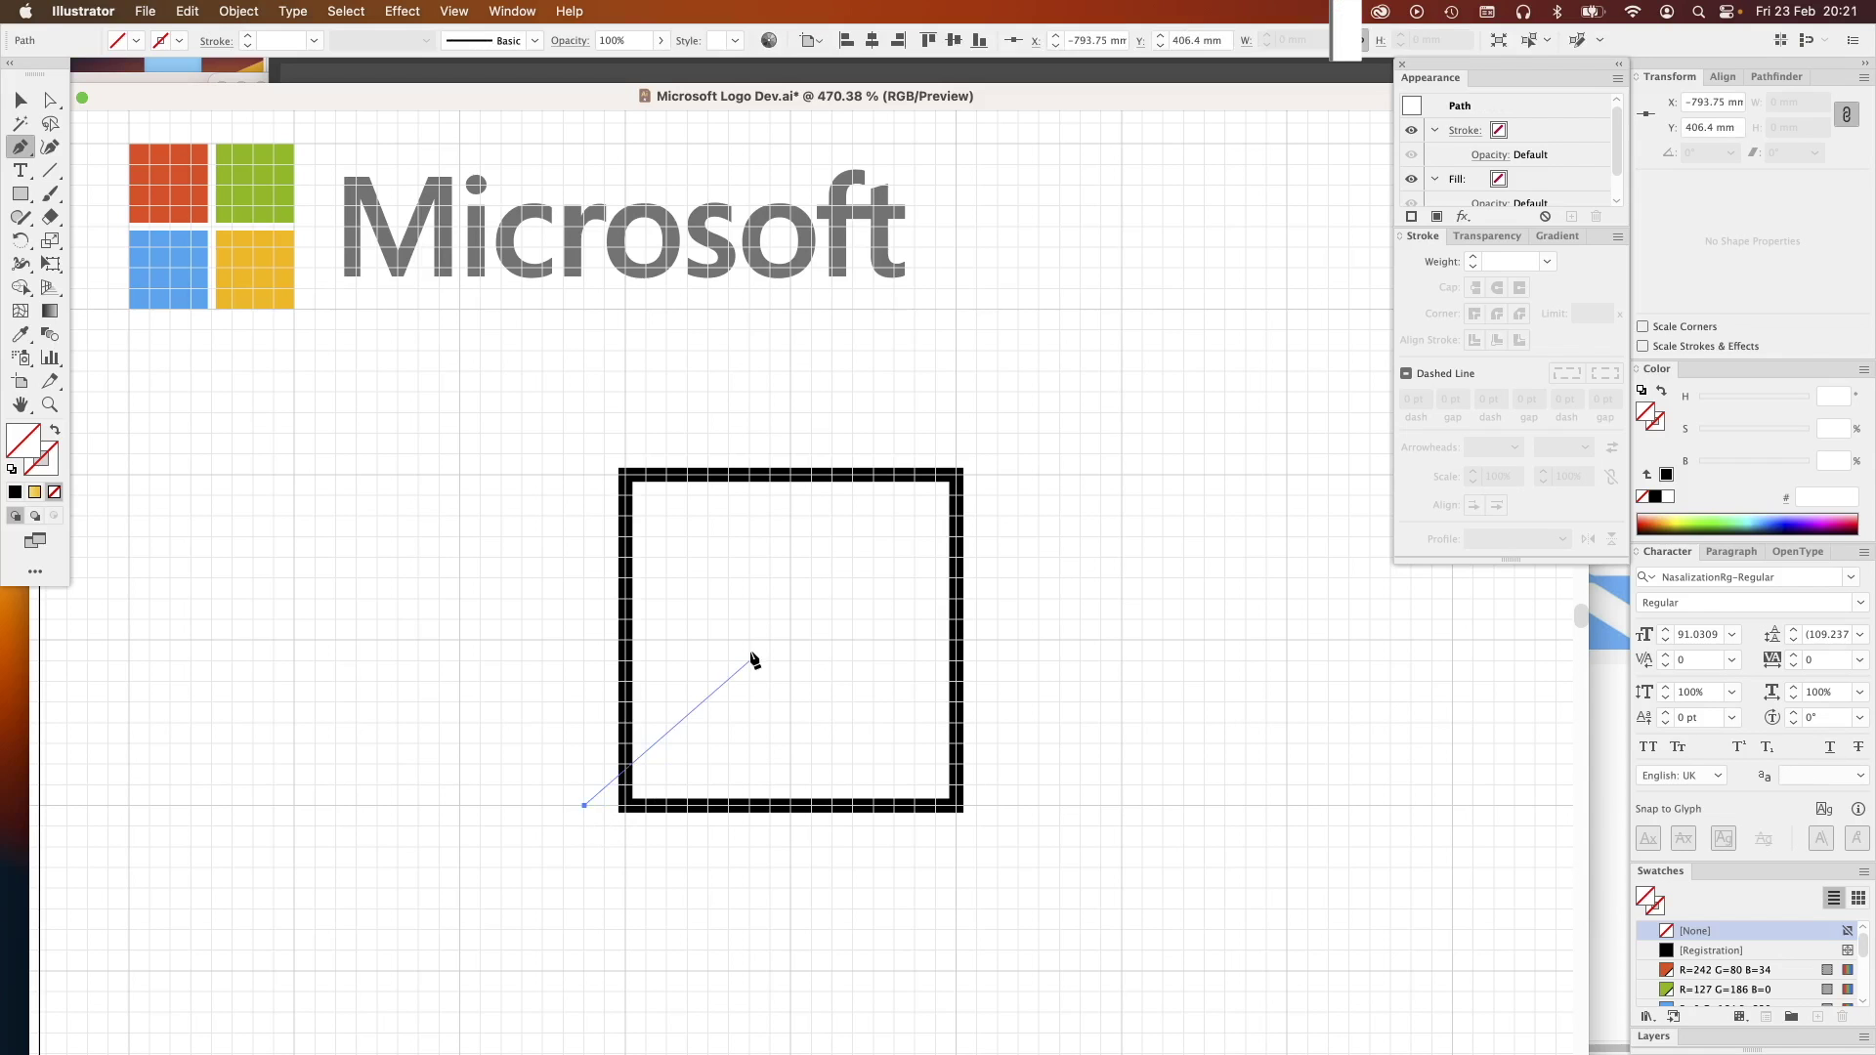
# Step: Draw a curve from just outside the square's lower-left corner to its top edge, and give it the square's 6 pt black stroke
pyautogui.moveTo(749, 475); pyautogui.dragTo(785, 205)
pyautogui.moveTo(708, 745); pyautogui.dragTo(730, 785)
pyautogui.moveTo(584, 805); pyautogui.dragTo(584, 826)
pyautogui.press('i')
pyautogui.click(817, 474)
# Step: Fan two more curves out from the square's lower-left corner, ending near the right of its top edge and midway down its right edge
pyautogui.press('a')
pyautogui.moveTo(749, 475); pyautogui.dragTo(957, 475)
pyautogui.moveTo(936, 785); pyautogui.dragTo(915, 784)
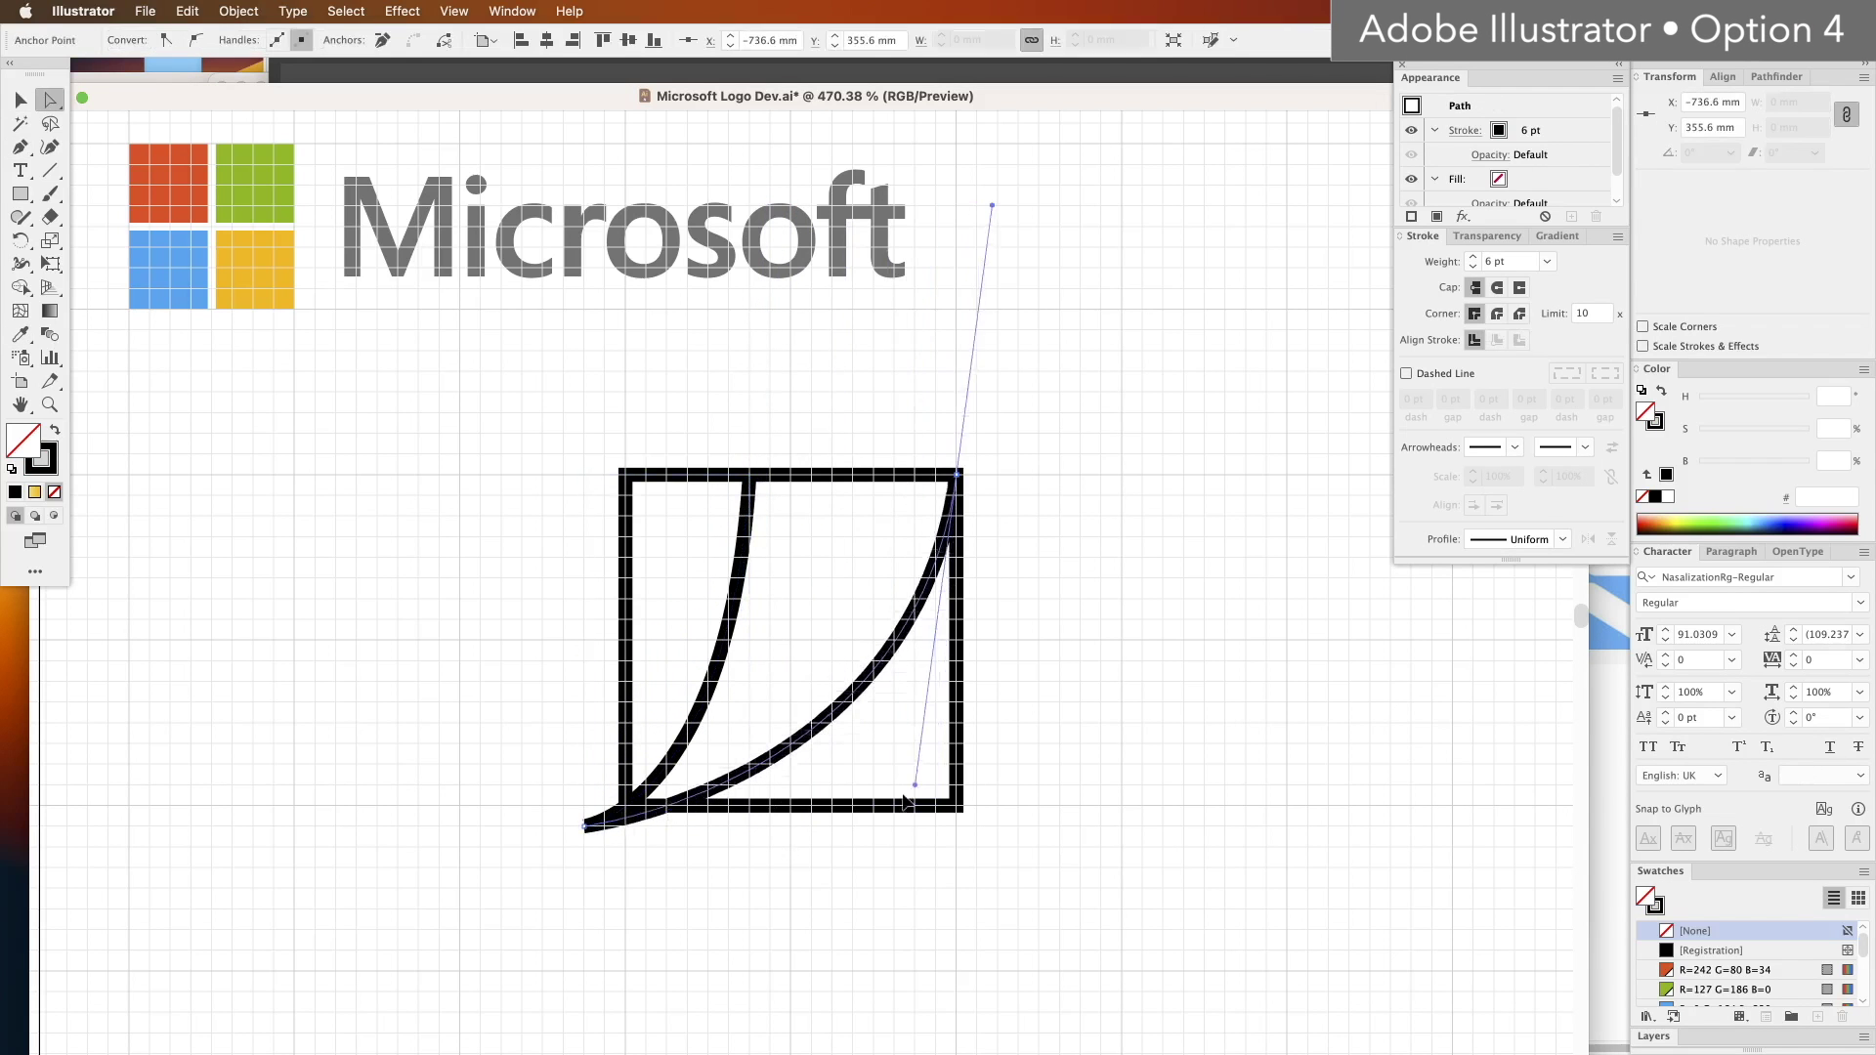
pyautogui.moveTo(584, 827); pyautogui.dragTo(622, 806)
pyautogui.moveTo(957, 474); pyautogui.dragTo(912, 479)
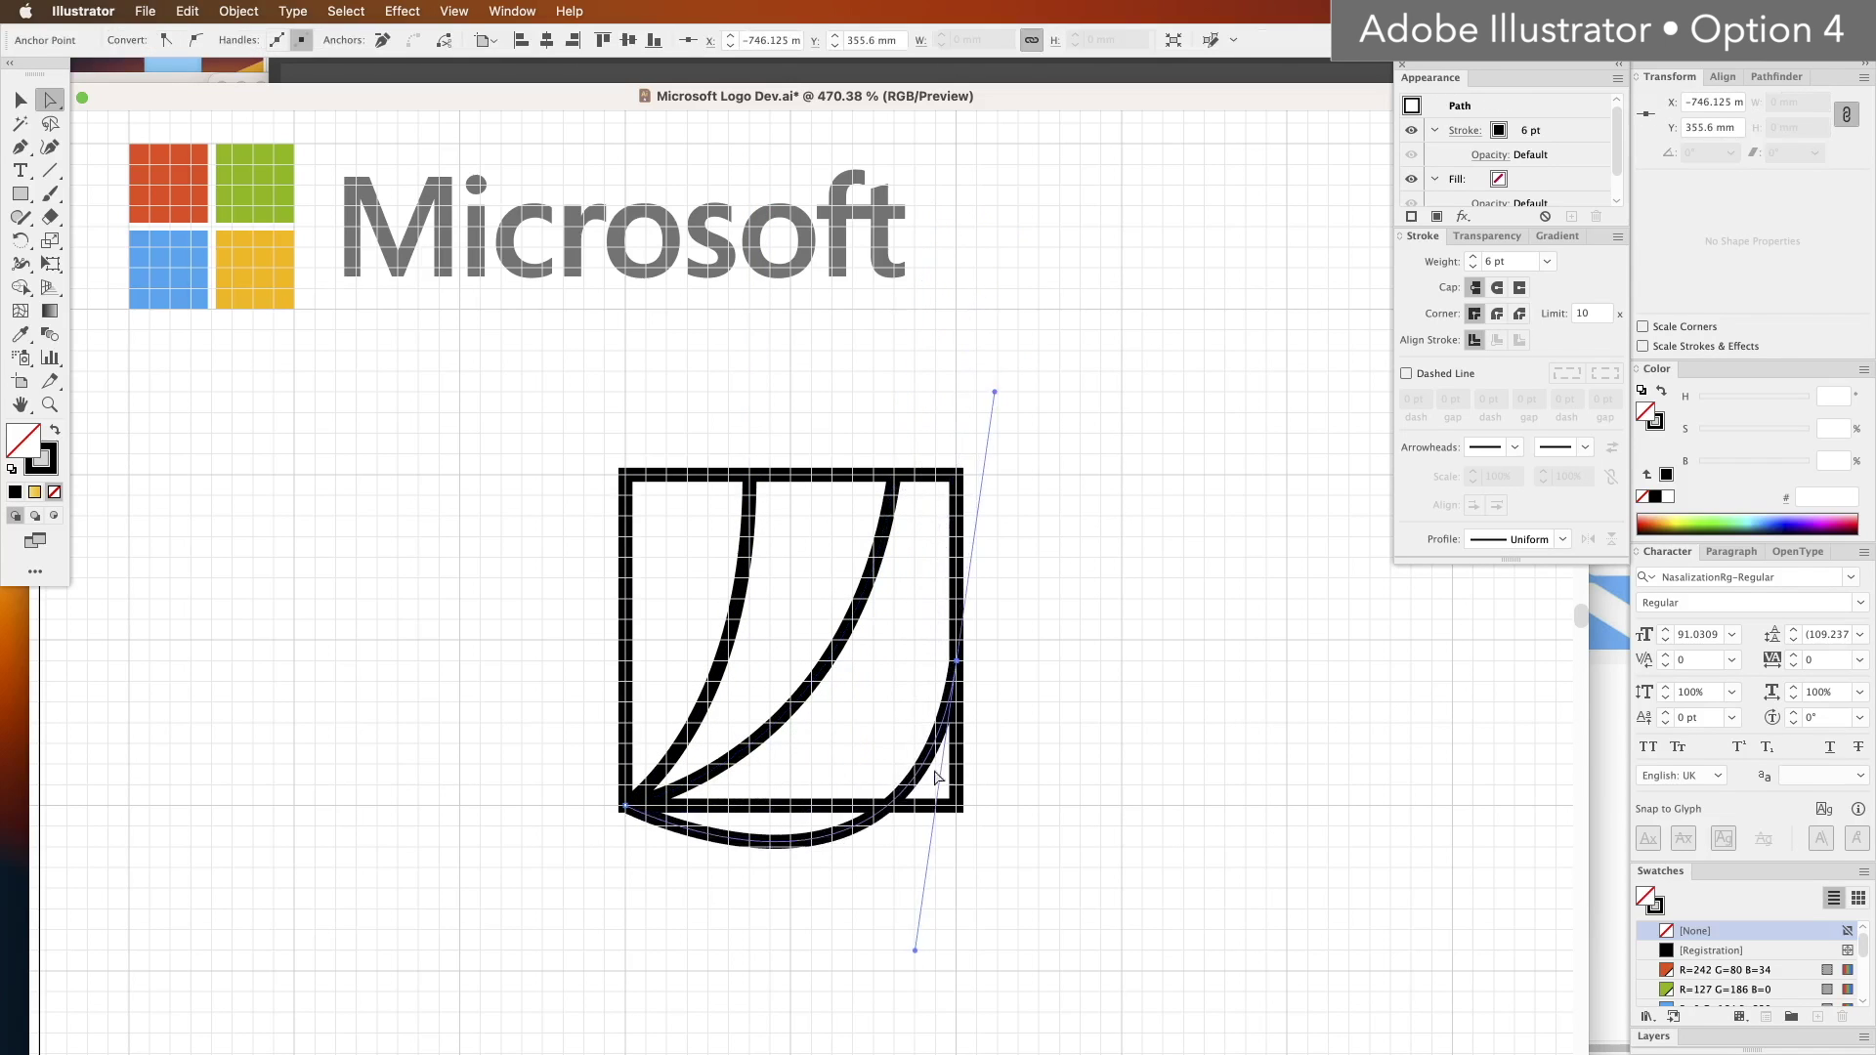
pyautogui.click(748, 691)
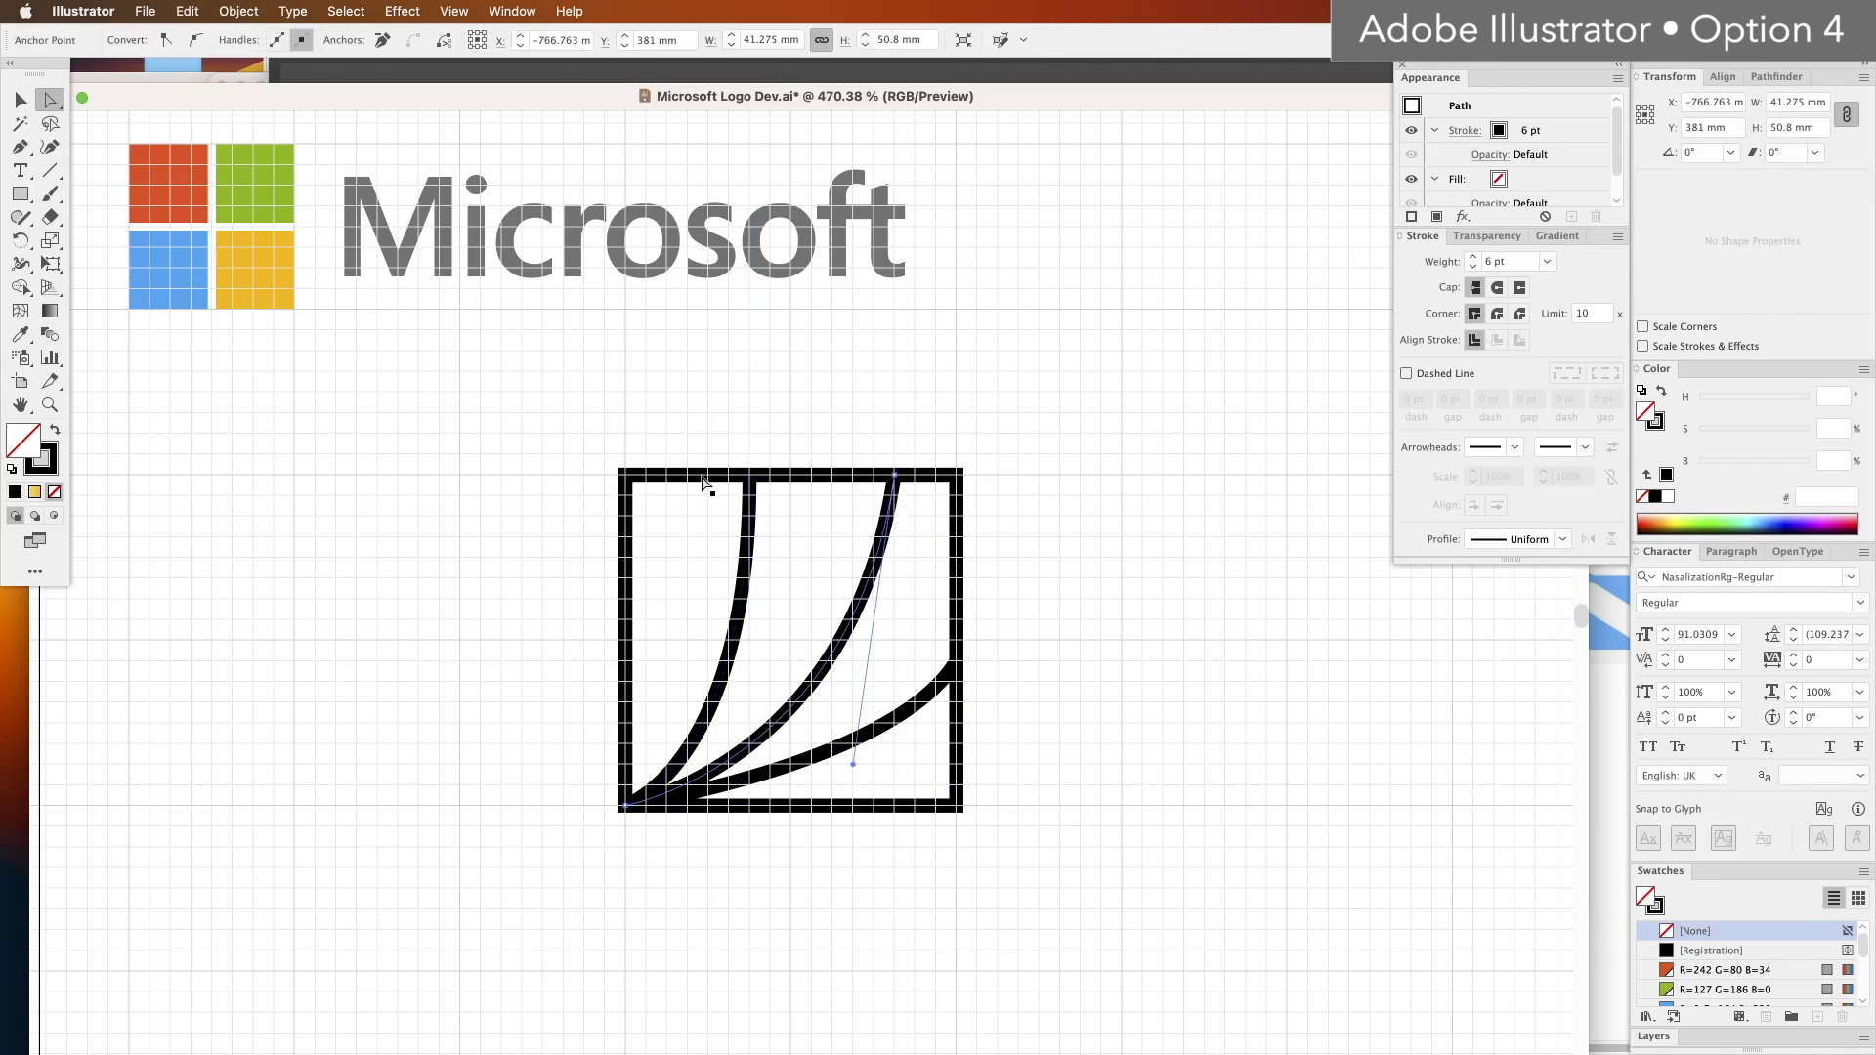
# Step: Shift the first curve's upper end slightly left and refine the bends of the curves with their handles
pyautogui.moveTo(749, 475); pyautogui.dragTo(729, 475)
pyautogui.moveTo(729, 757); pyautogui.dragTo(750, 767)
pyautogui.click(827, 677)
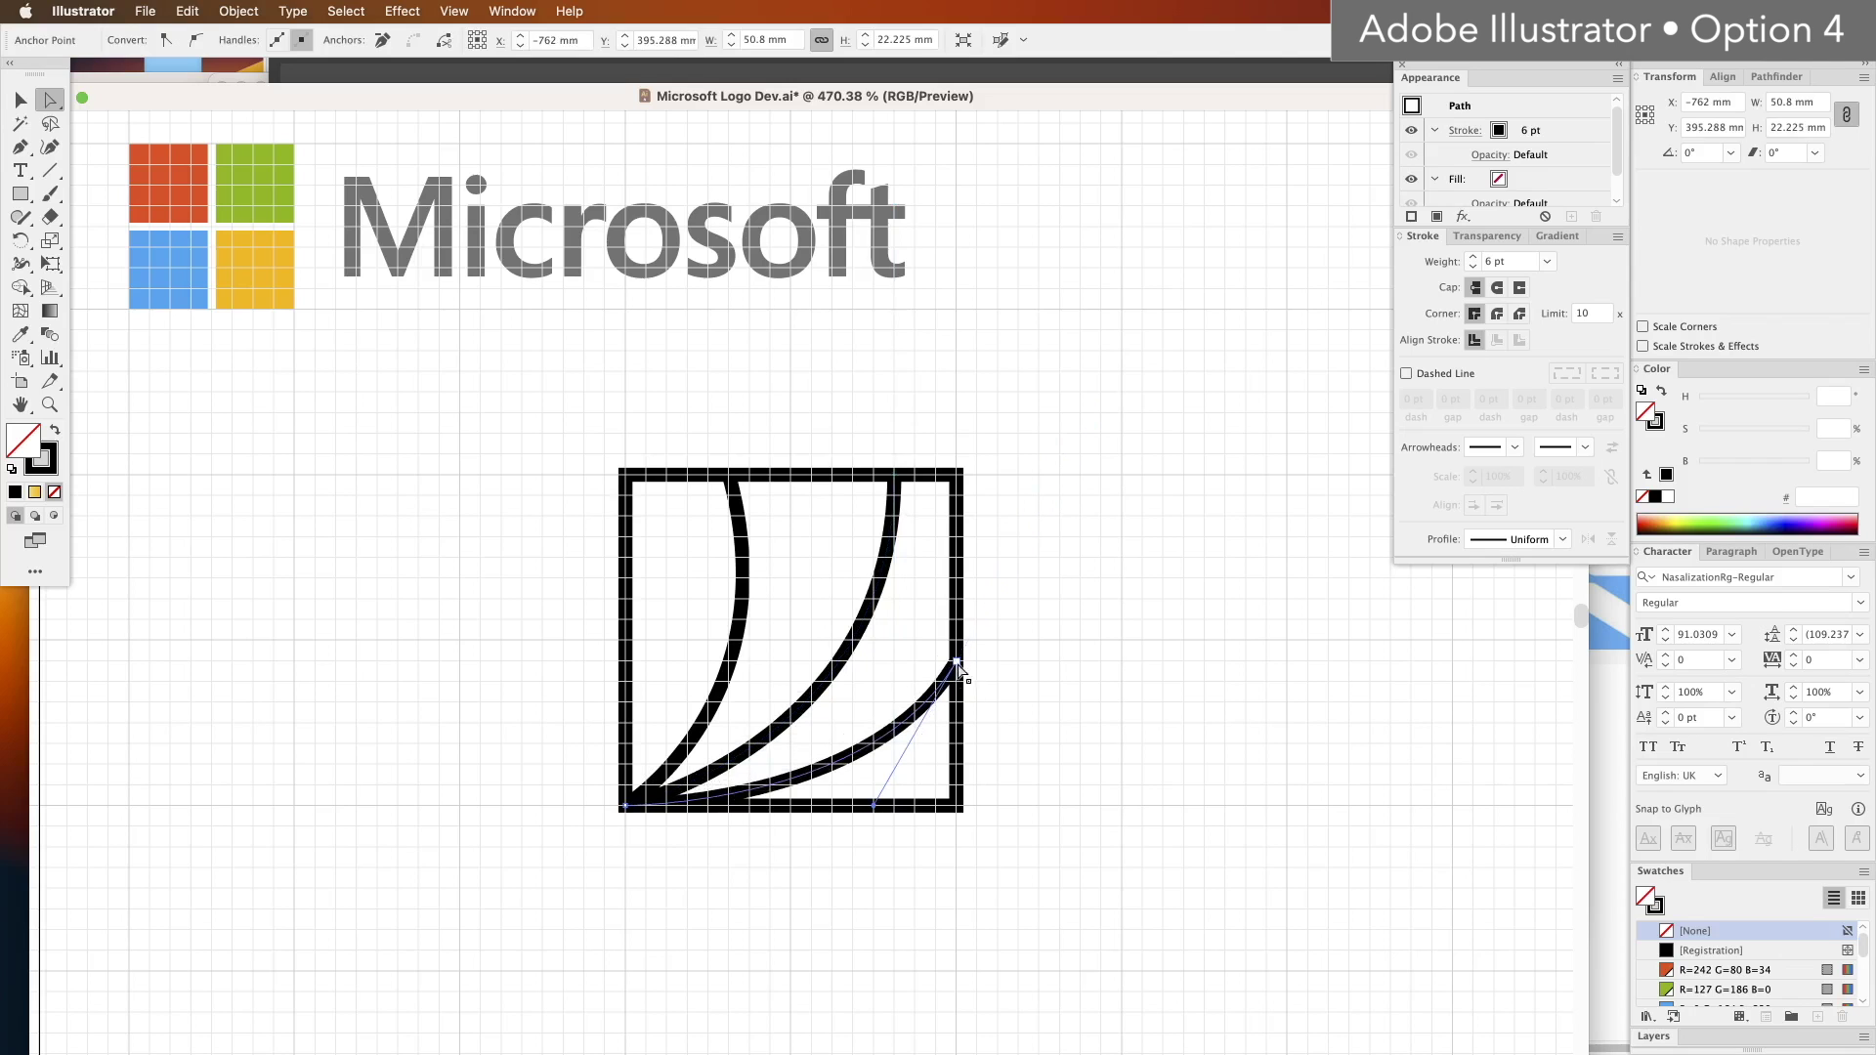
pyautogui.moveTo(959, 668); pyautogui.dragTo(890, 744)
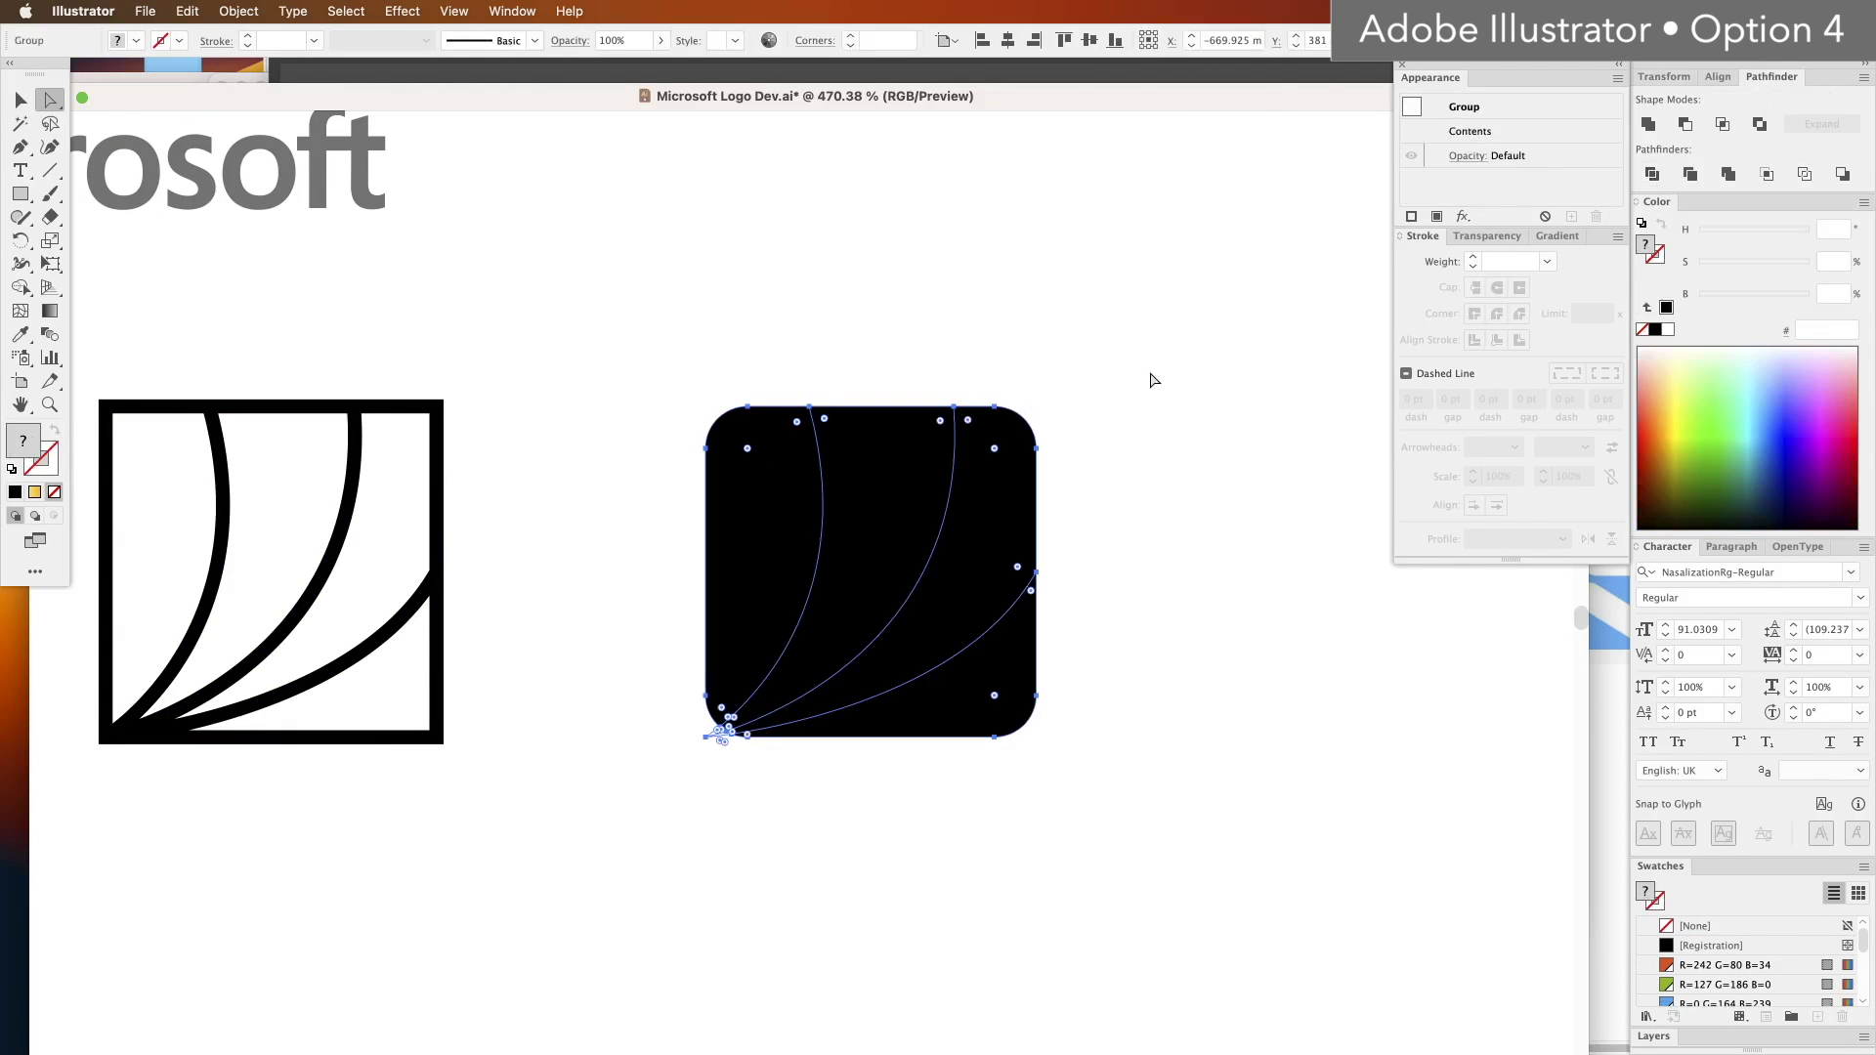
# Step: Remove the stray curve ends outside the rounded square's lower-left corner while in outline view
pyautogui.hotkey('ctrl', 'y')
pyautogui.click(723, 765)
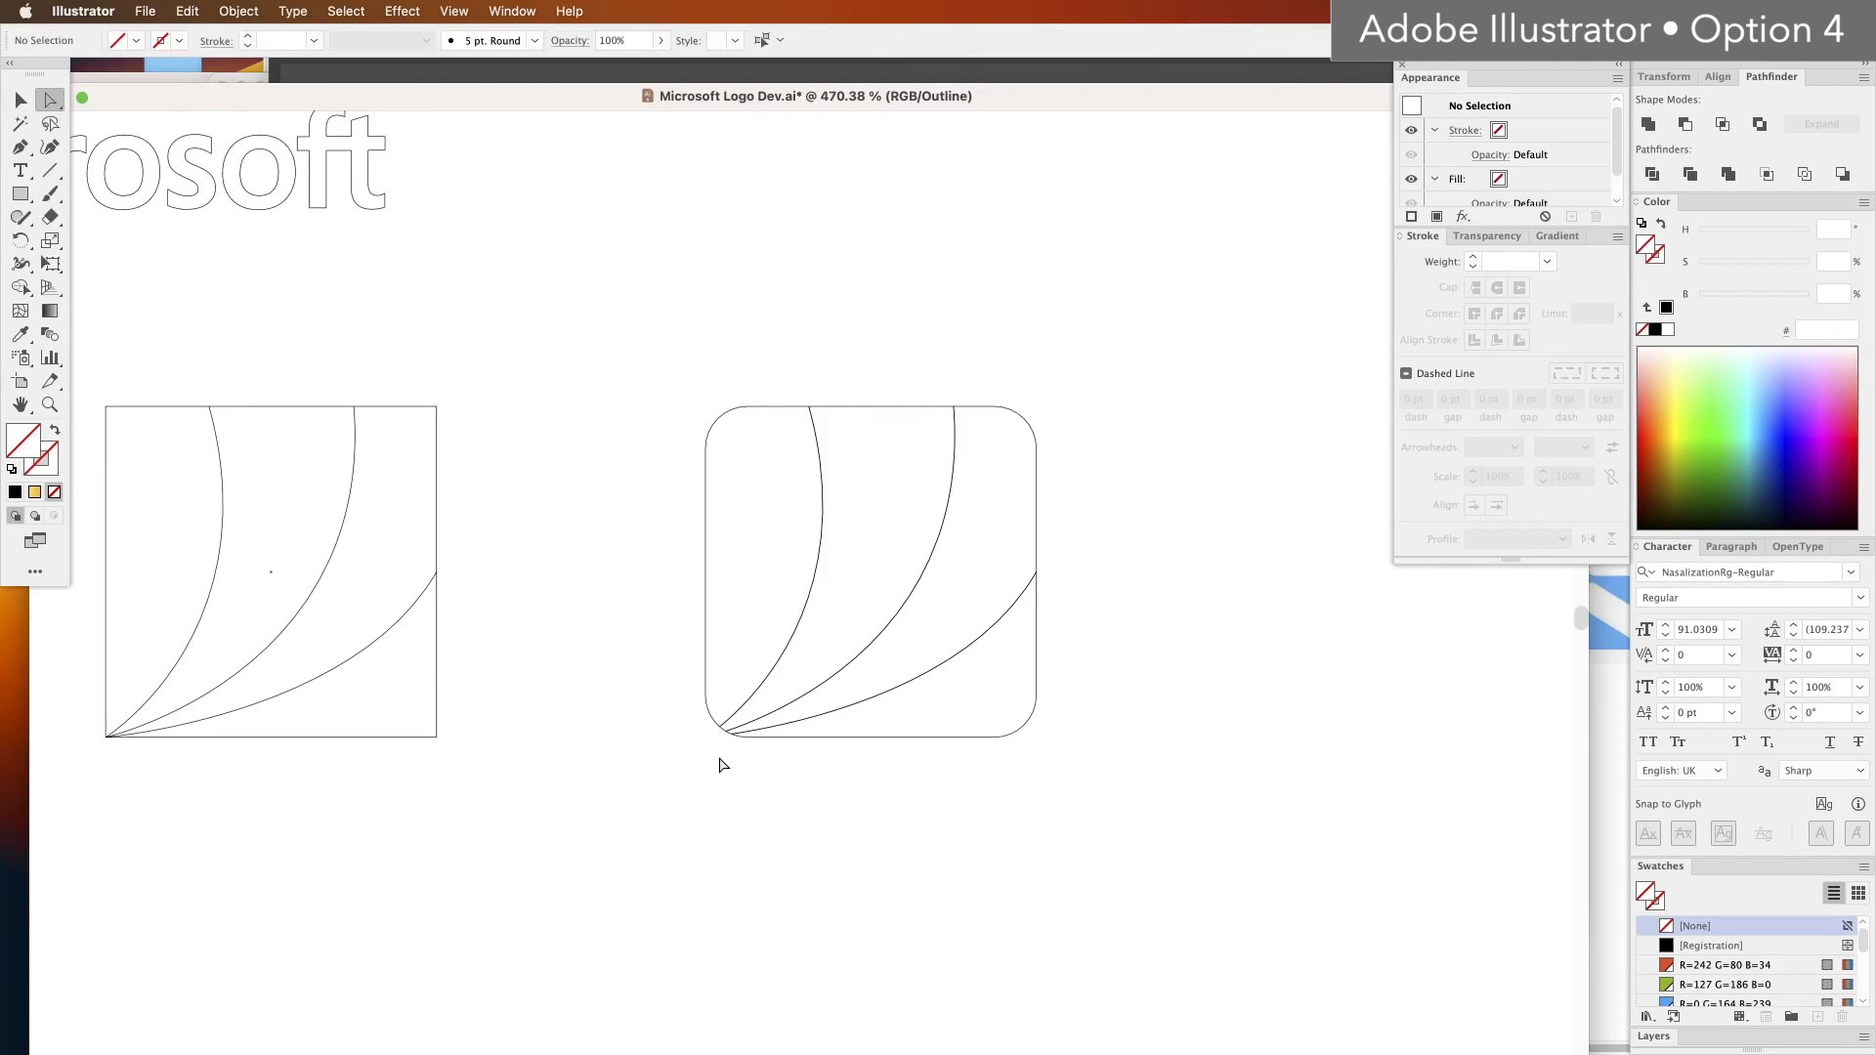
pyautogui.press('super+y')
# Step: Fill the rounded square's four bands from left to right with the red, green, blue and yellow swatches
pyautogui.click(762, 548)
pyautogui.click(1725, 964)
pyautogui.click(838, 485)
pyautogui.click(1725, 984)
pyautogui.click(987, 508)
pyautogui.click(1725, 1002)
pyautogui.click(977, 684)
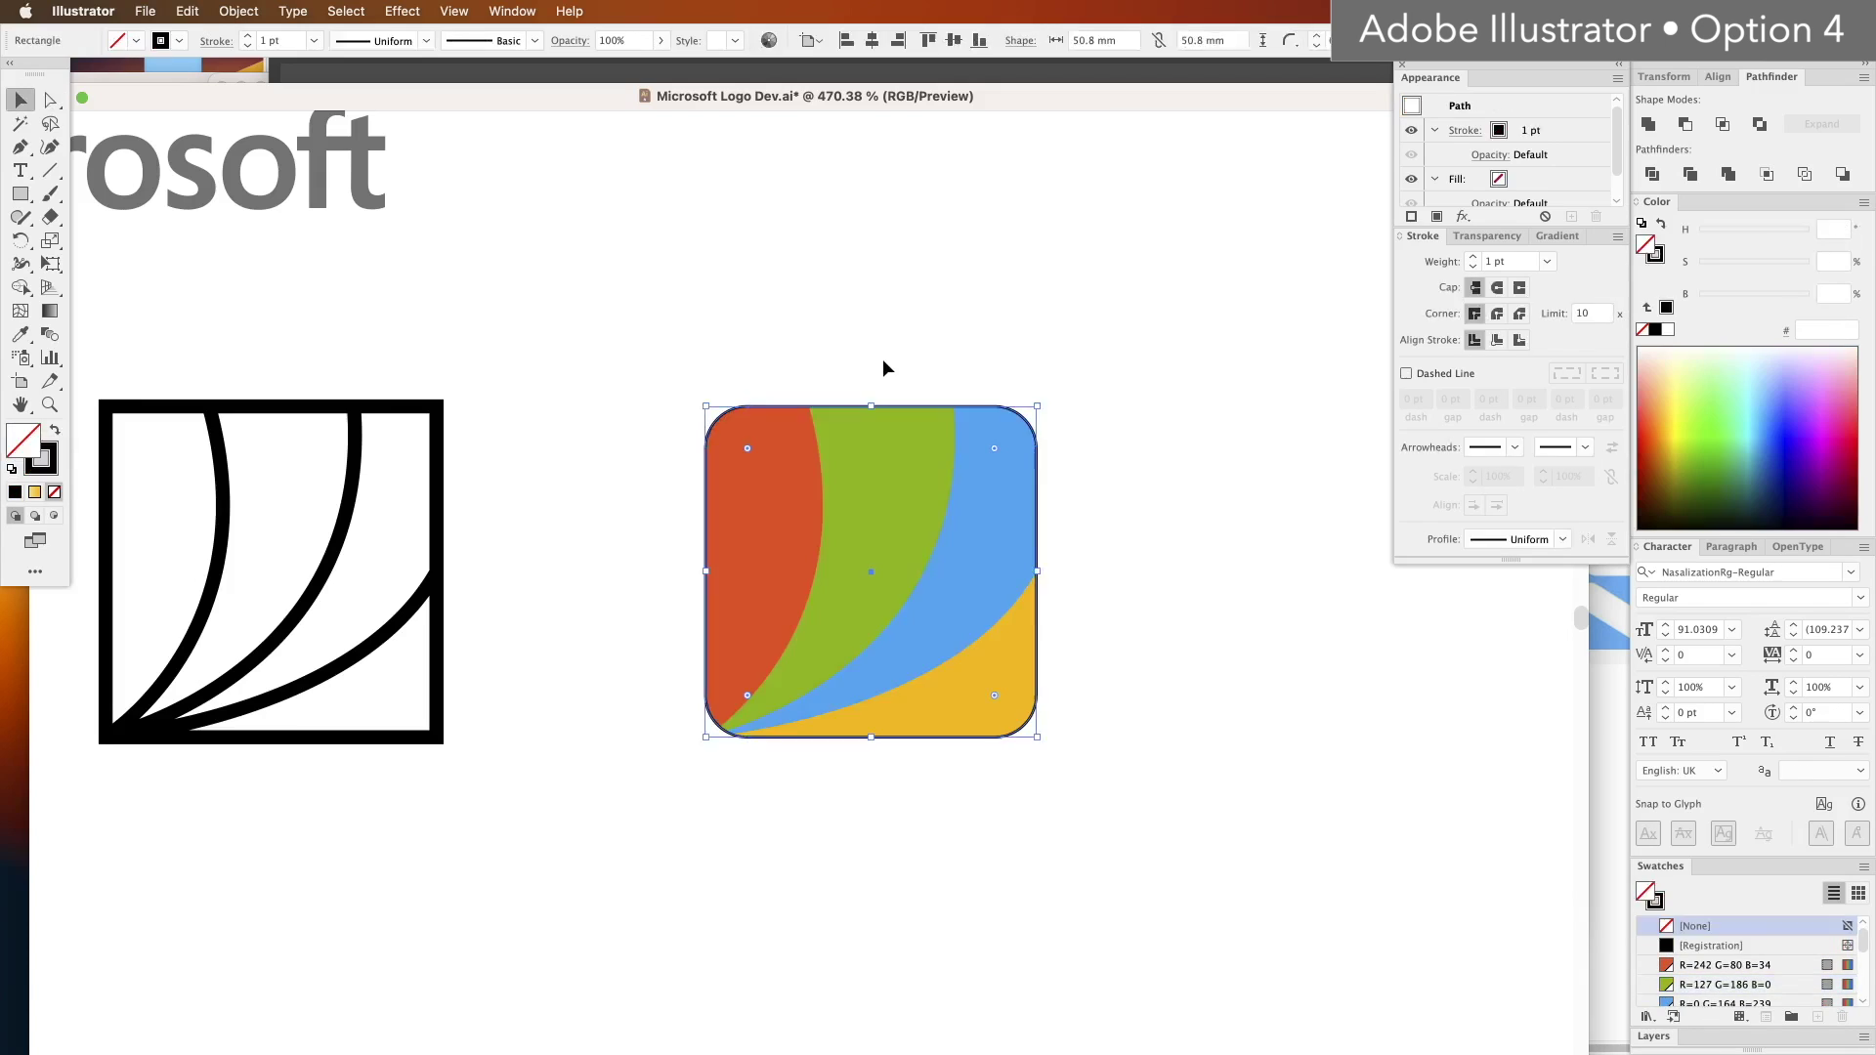
# Step: Bring the line work in front of the coloured rounded square and set its stroke colour to White
pyautogui.press('super+shift+bracketright')
pyautogui.click(1655, 253)
pyautogui.click(1693, 998)
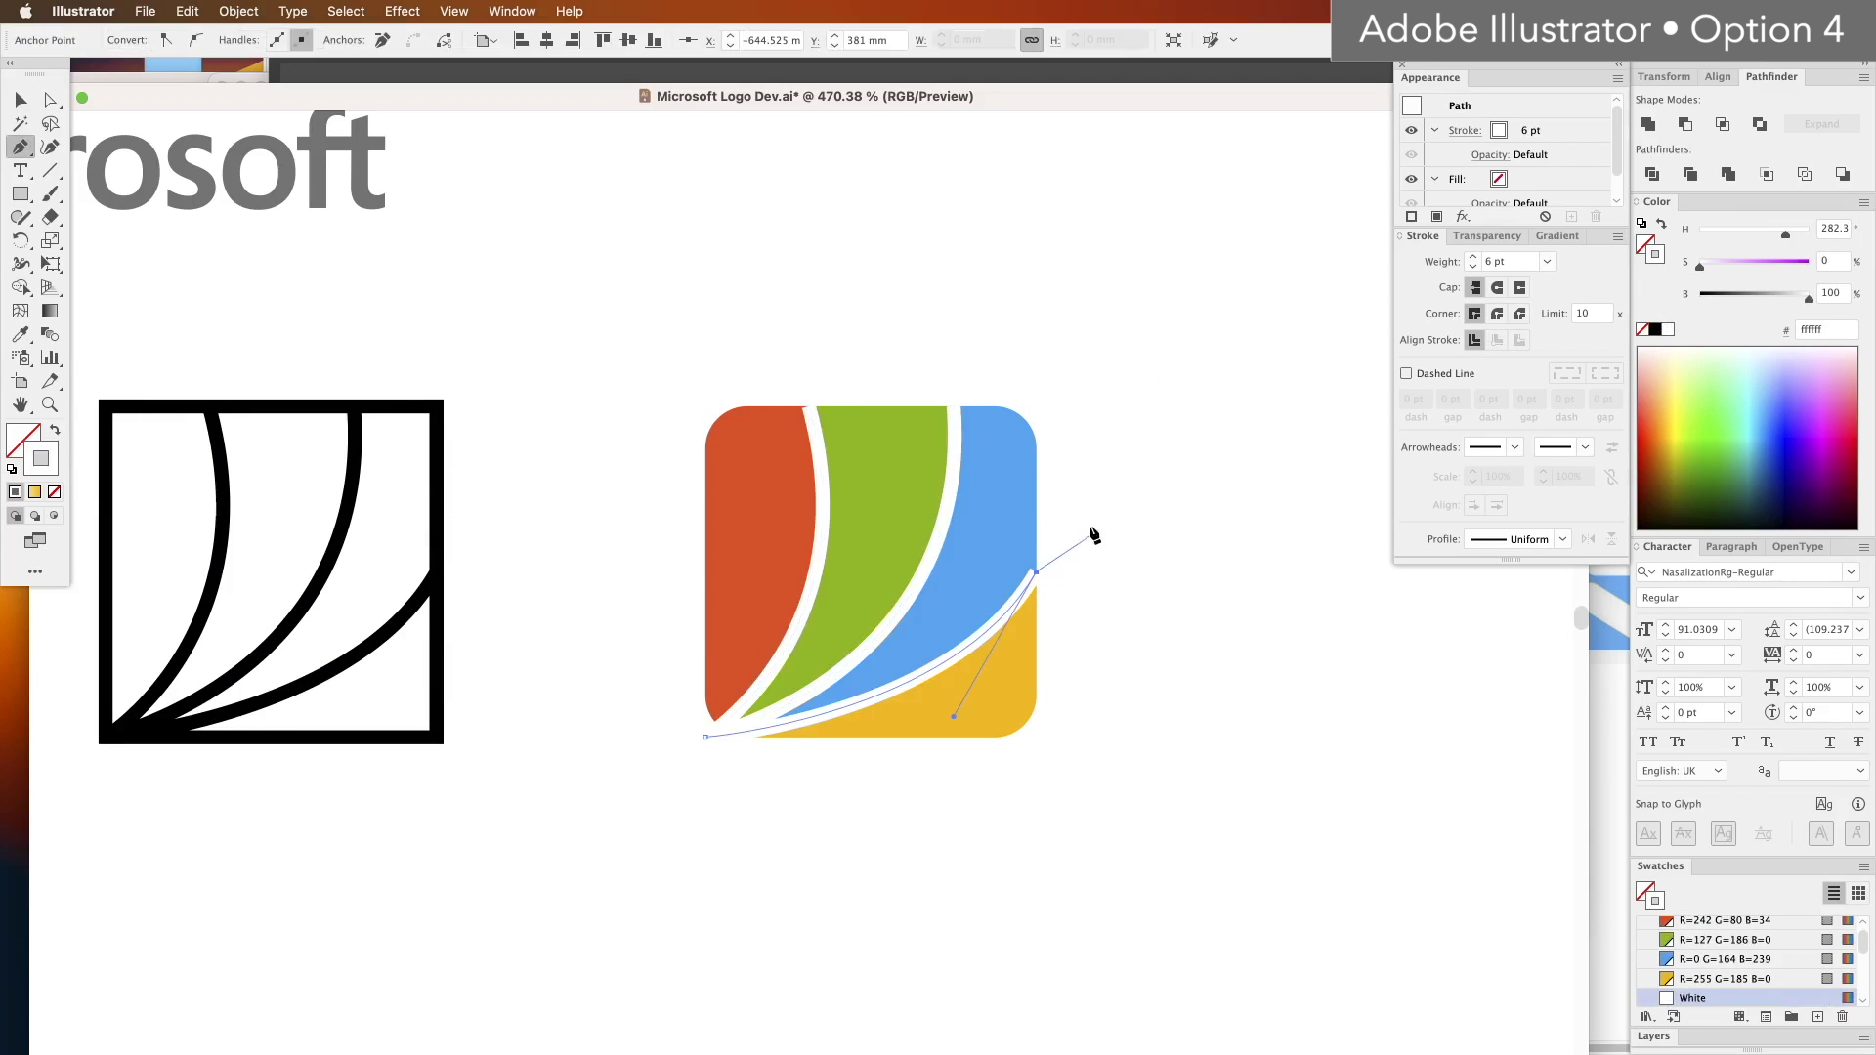
# Step: Give the first and third white dividing curves a projecting cap so they cut fully through the rounded square's edges
pyautogui.keyDown('super'); pyautogui.click(1098, 536); pyautogui.keyUp('super')
pyautogui.press('a')
pyautogui.click(811, 410)
pyautogui.keyDown('shift'); pyautogui.click(1036, 571); pyautogui.keyUp('shift')
pyautogui.click(1519, 287)
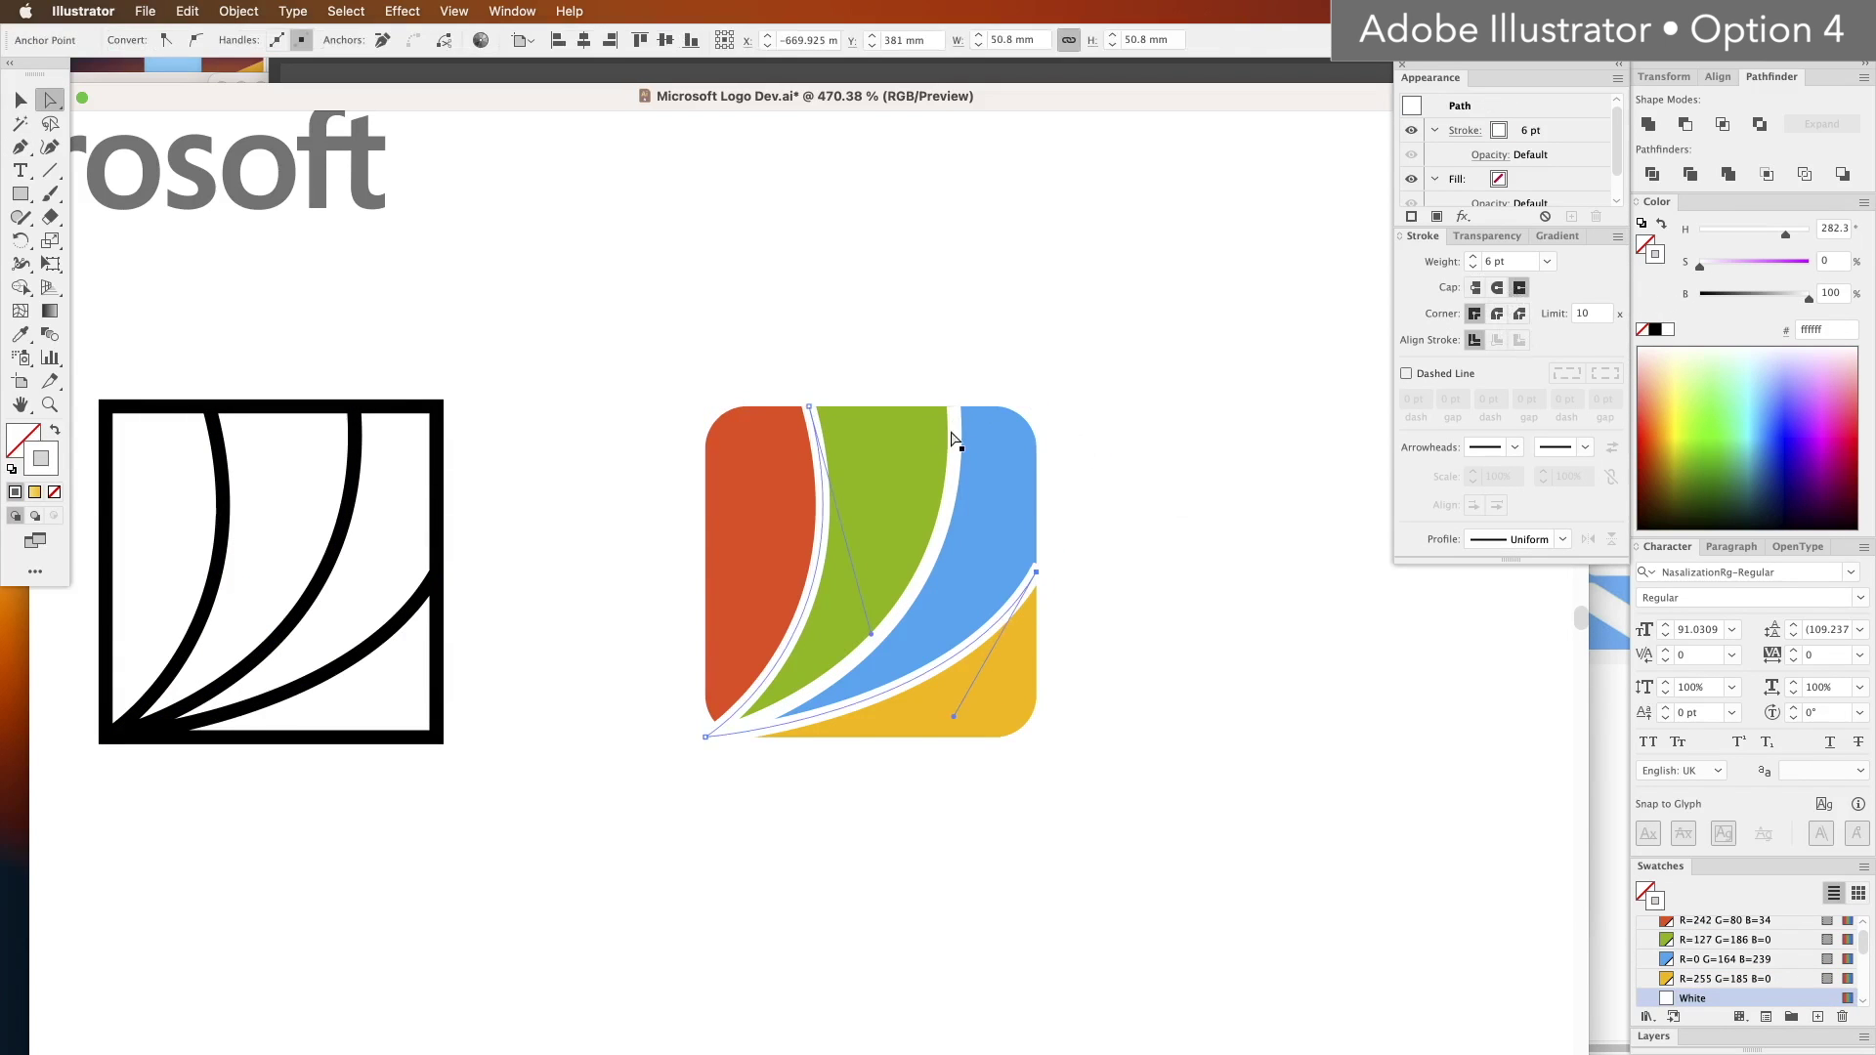
pyautogui.click(1152, 608)
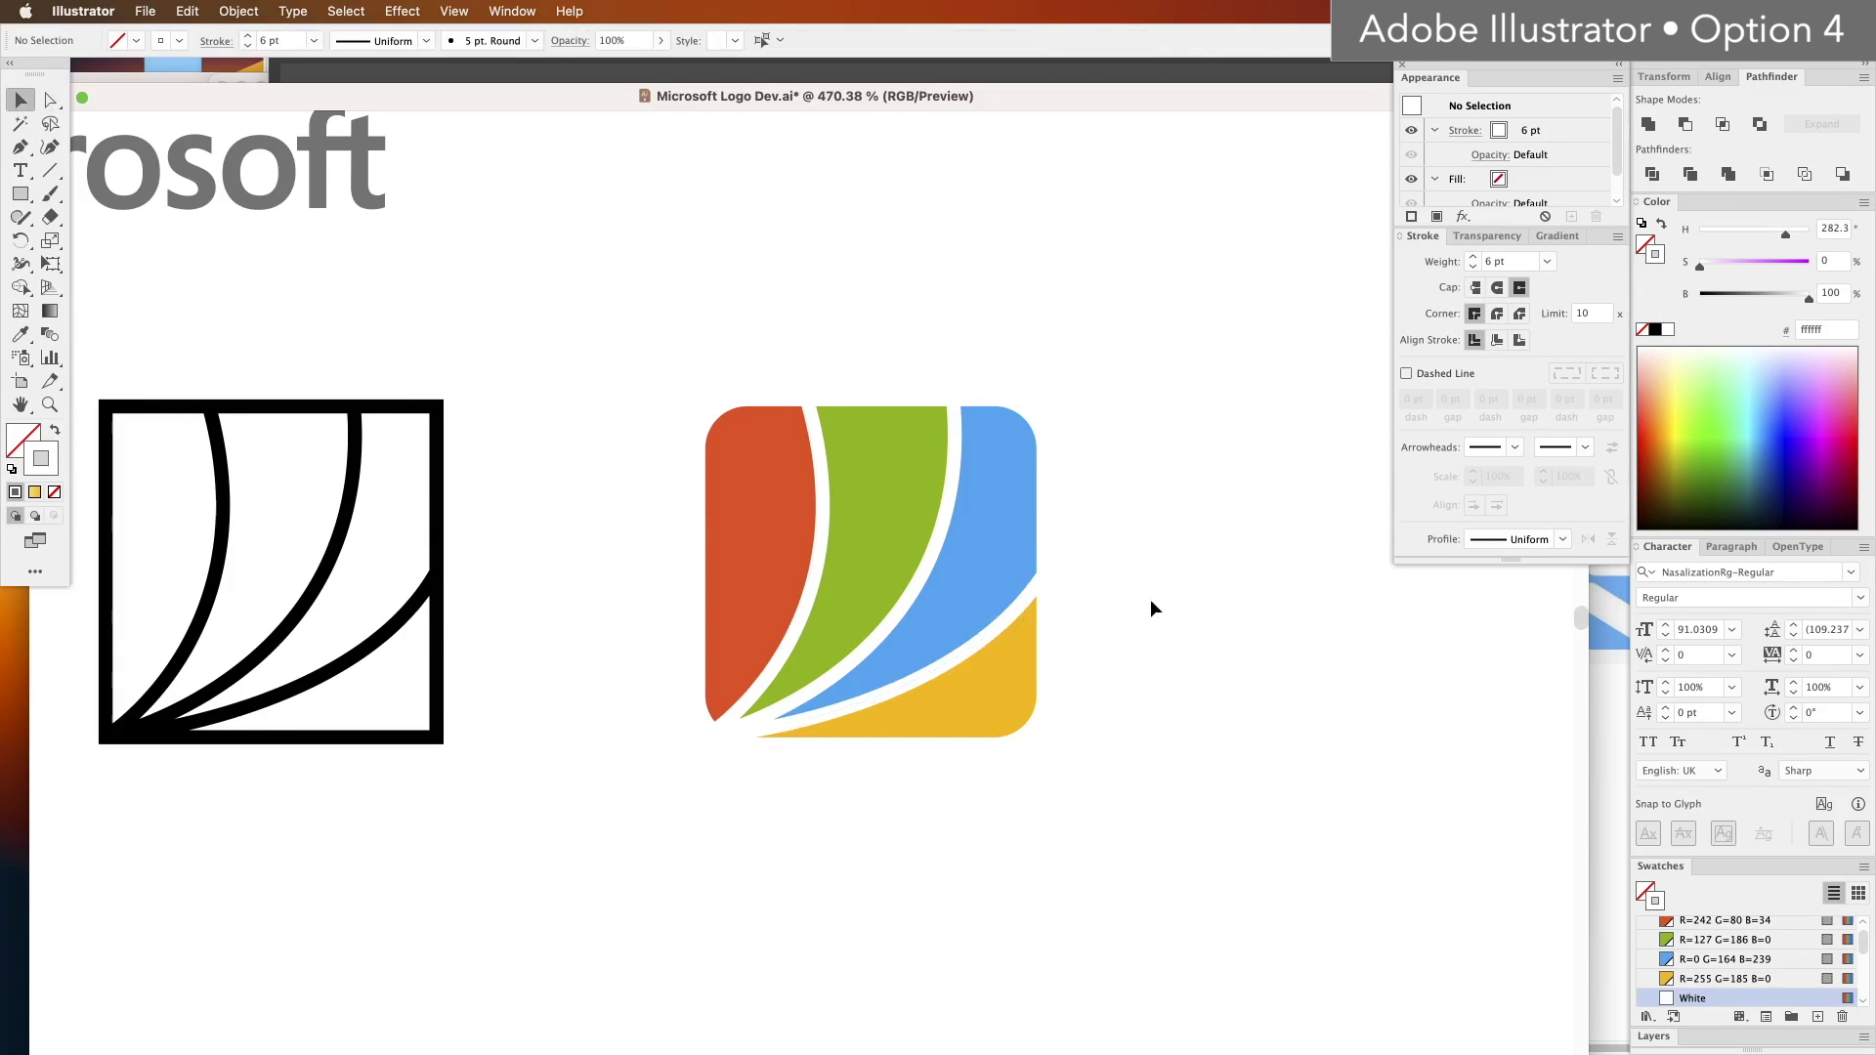
# Step: Check the coloured rounded square in outline view and square off the red band's upper-left corner
pyautogui.press('v')
pyautogui.hotkey('ctrl', 'y')
pyautogui.hotkey('ctrl', 'y')
pyautogui.click(745, 431)
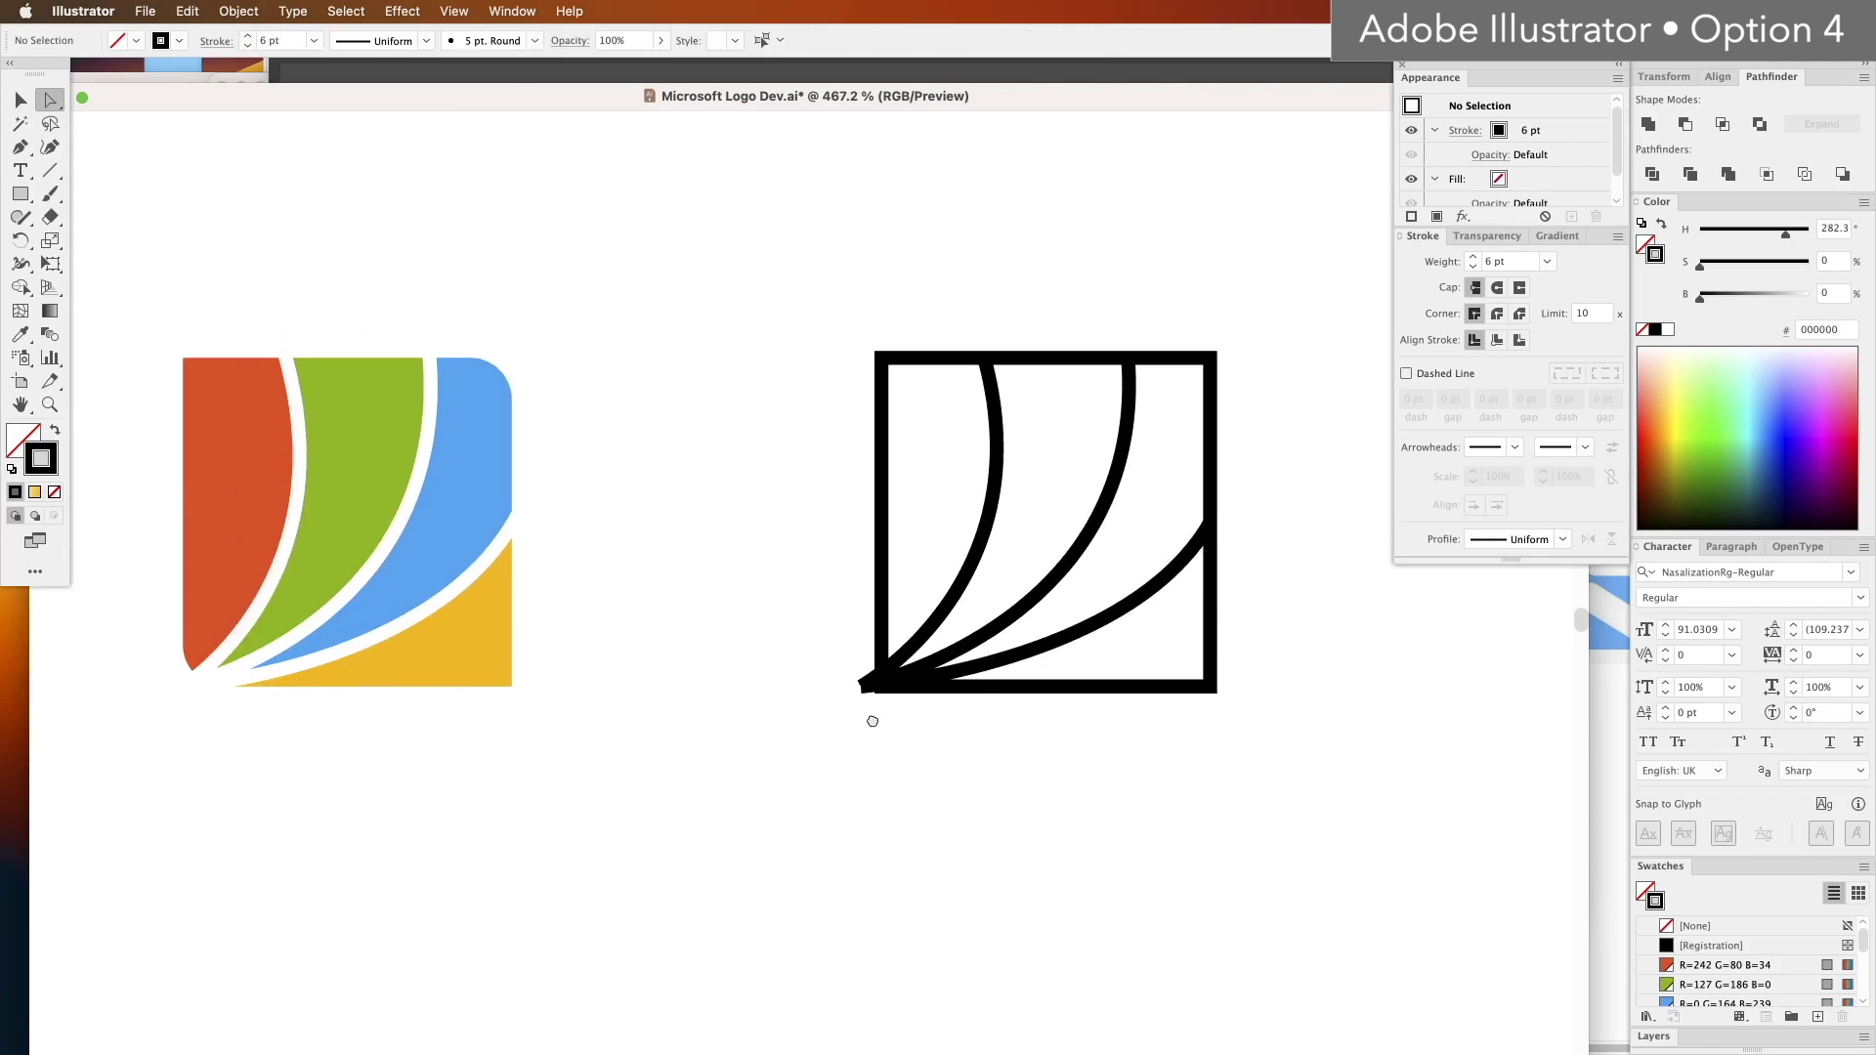
# Step: Duplicate the black line-art square with its three dividing curves to the right of the original
pyautogui.moveTo(873, 721); pyautogui.dragTo(641, 675)
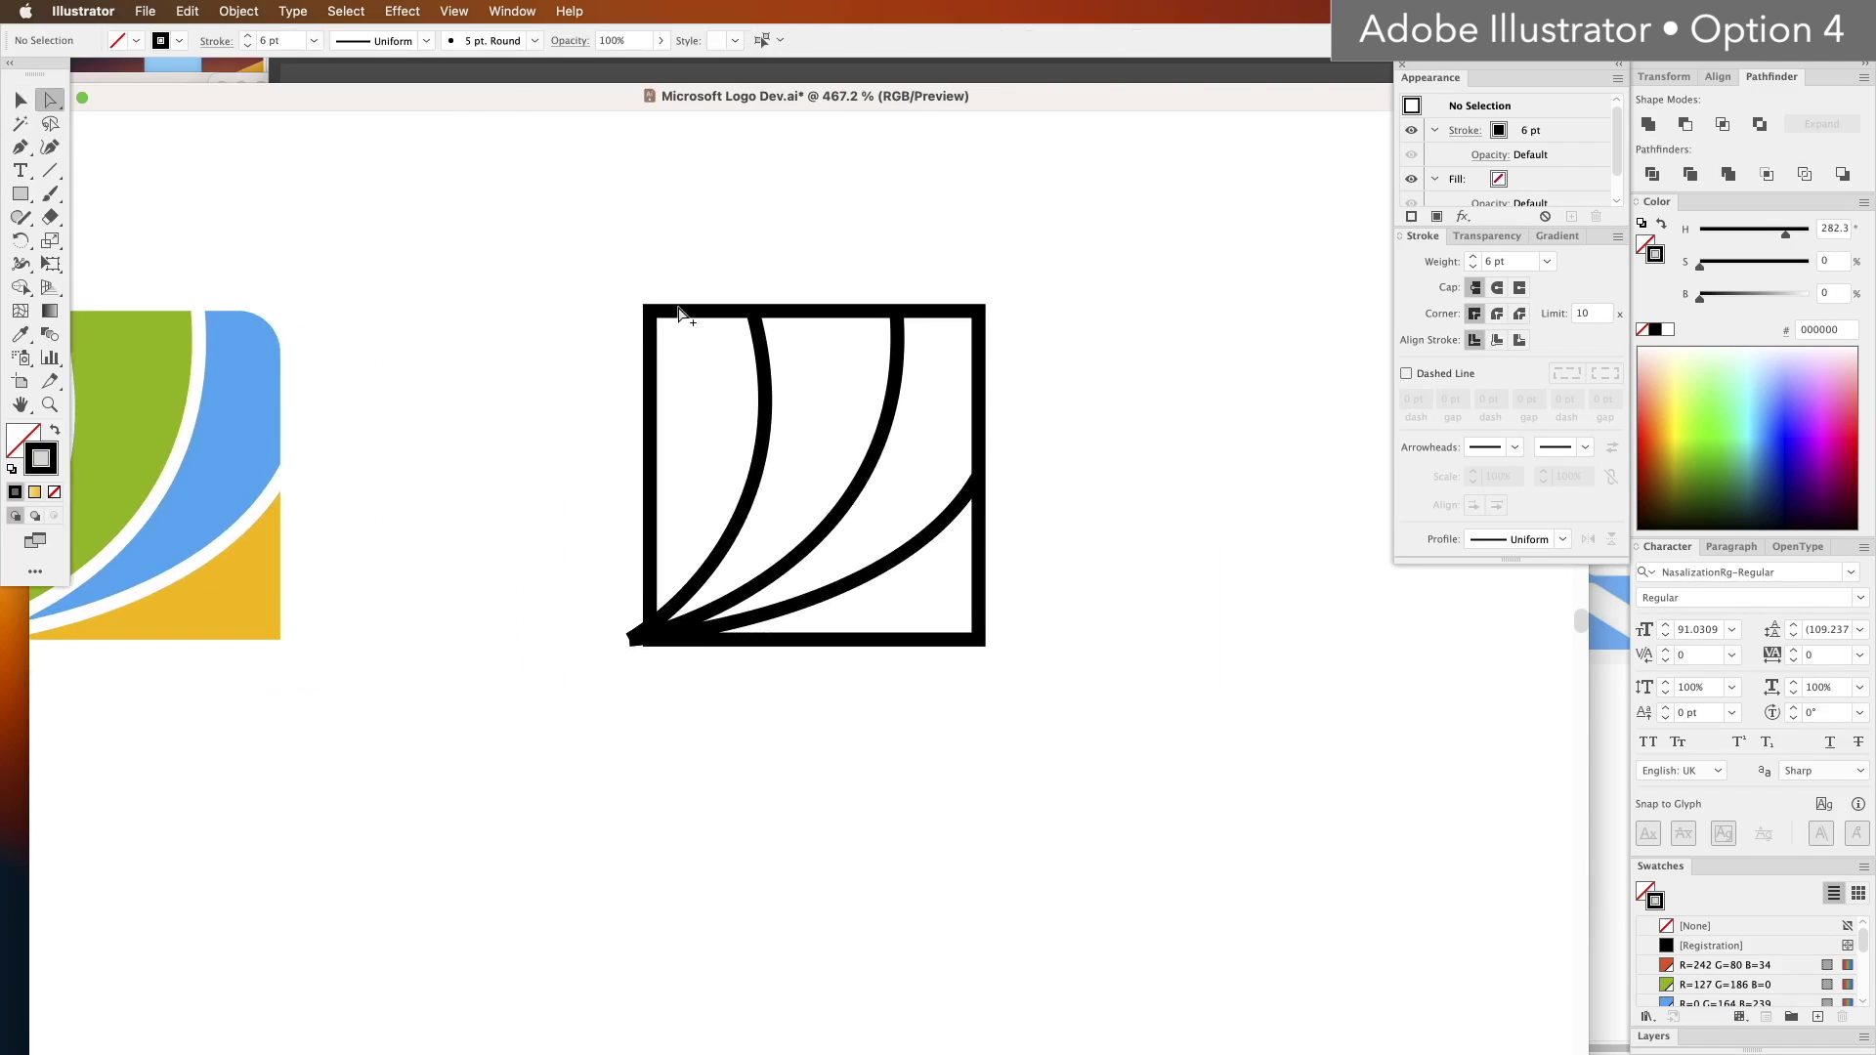
pyautogui.press('v')
pyautogui.moveTo(576, 262); pyautogui.dragTo(1027, 646)
pyautogui.moveTo(894, 603); pyautogui.dragTo(1026, 566)
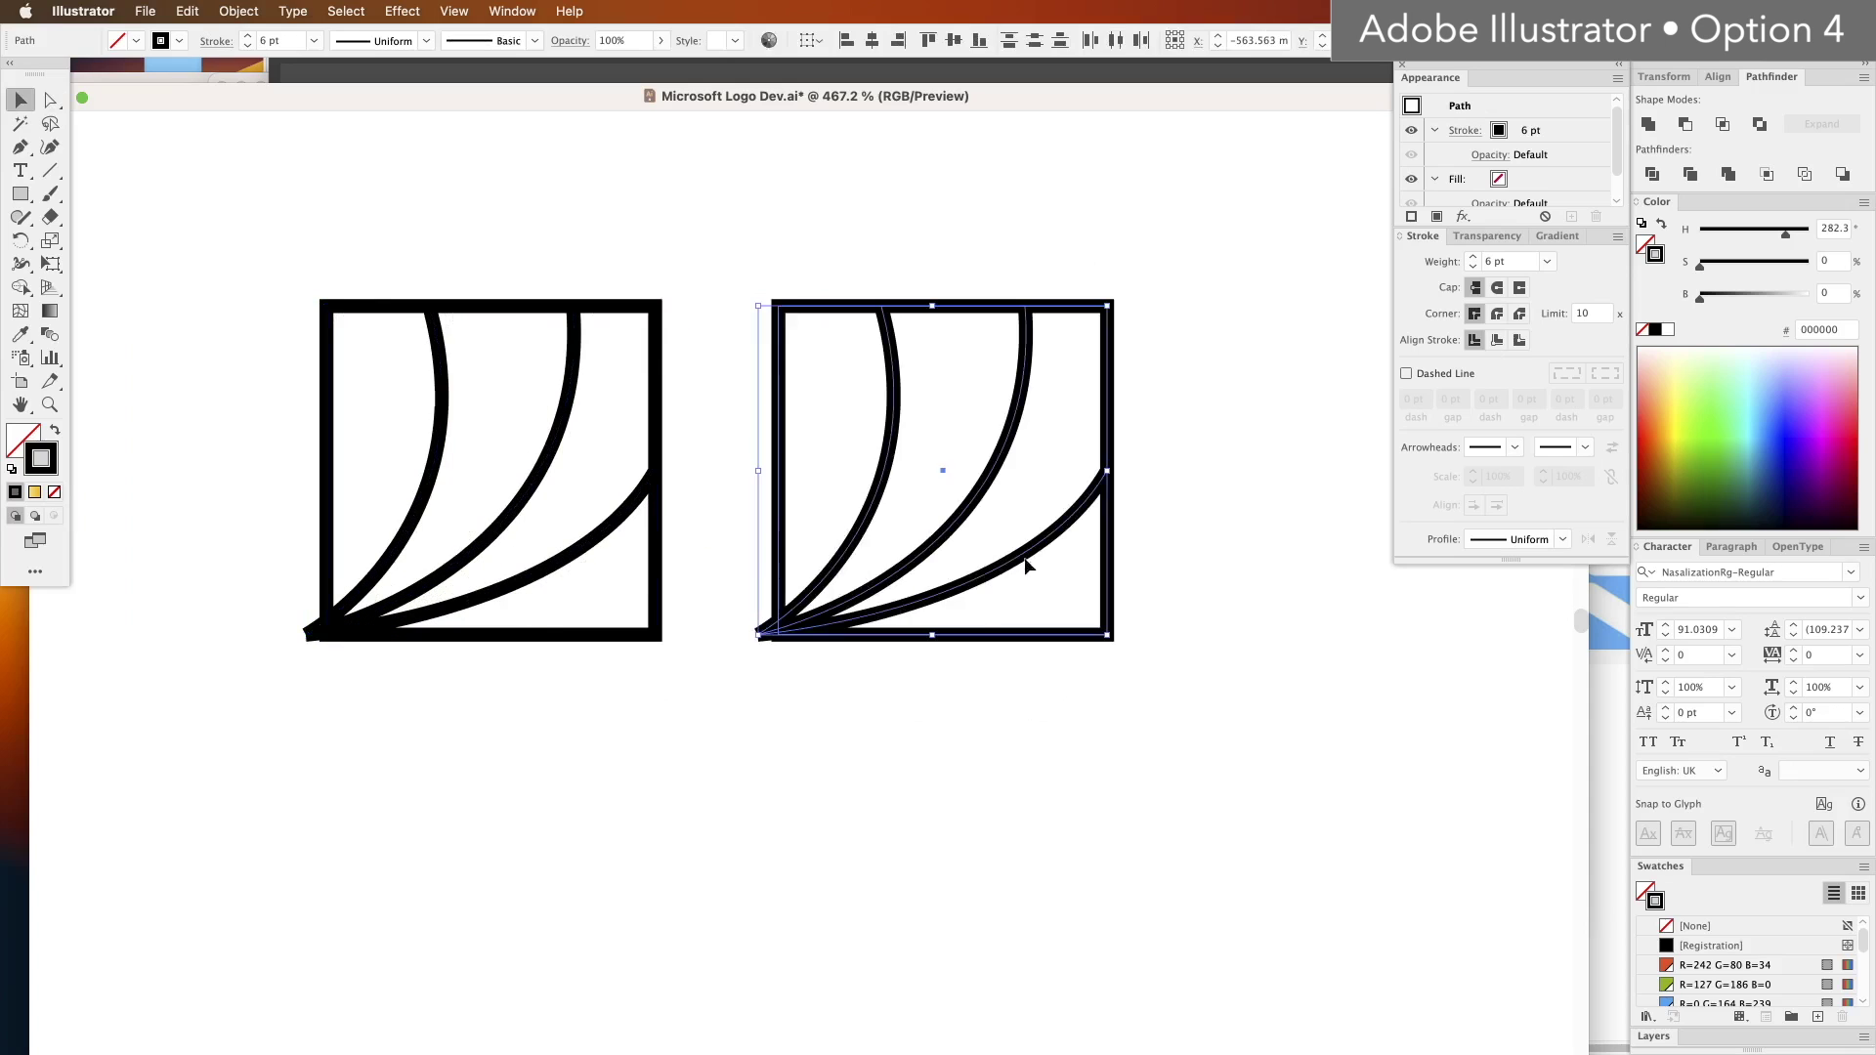
# Step: Round the corners of the copied square and turn its black stroke into a black fill
pyautogui.press('a')
pyautogui.click(779, 338)
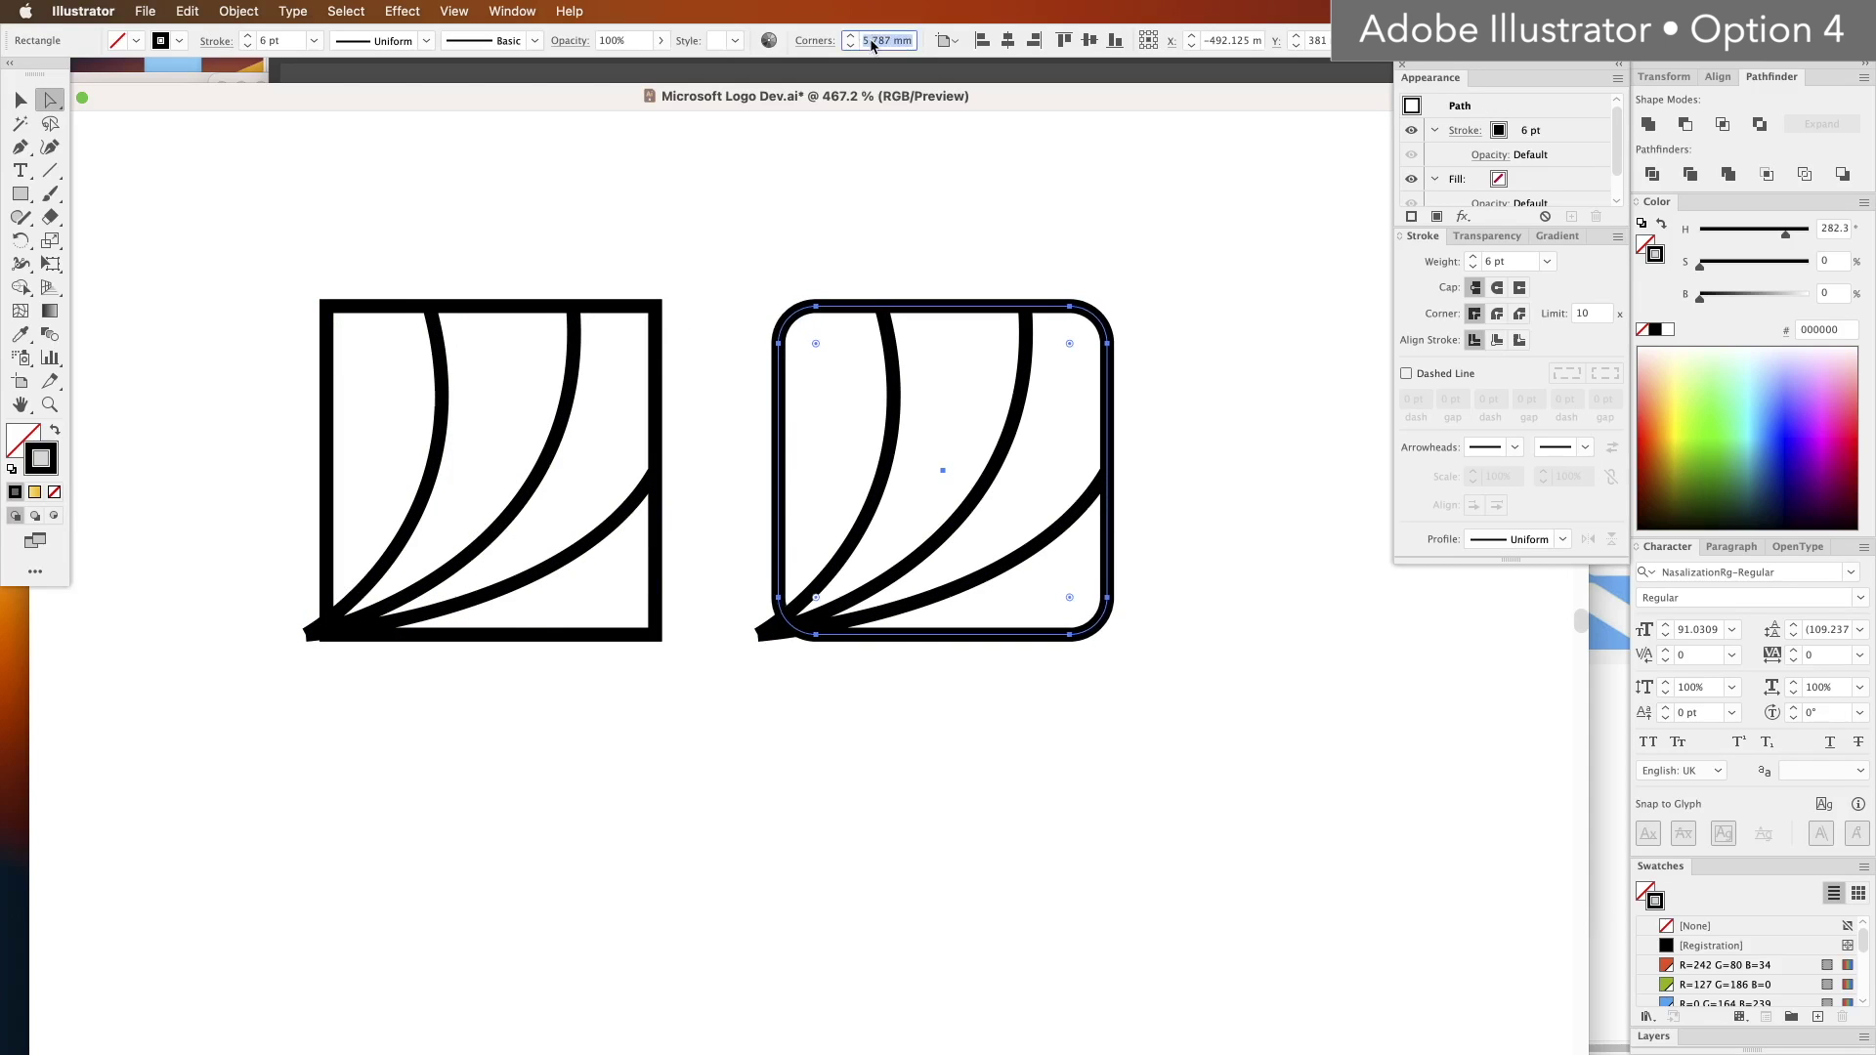
pyautogui.hotkey('shift', 'x')
# Step: Split the rounded square along the three curves with Divide and remove the leftover ends outside its lower-left corner
pyautogui.moveTo(742, 275); pyautogui.dragTo(1046, 546)
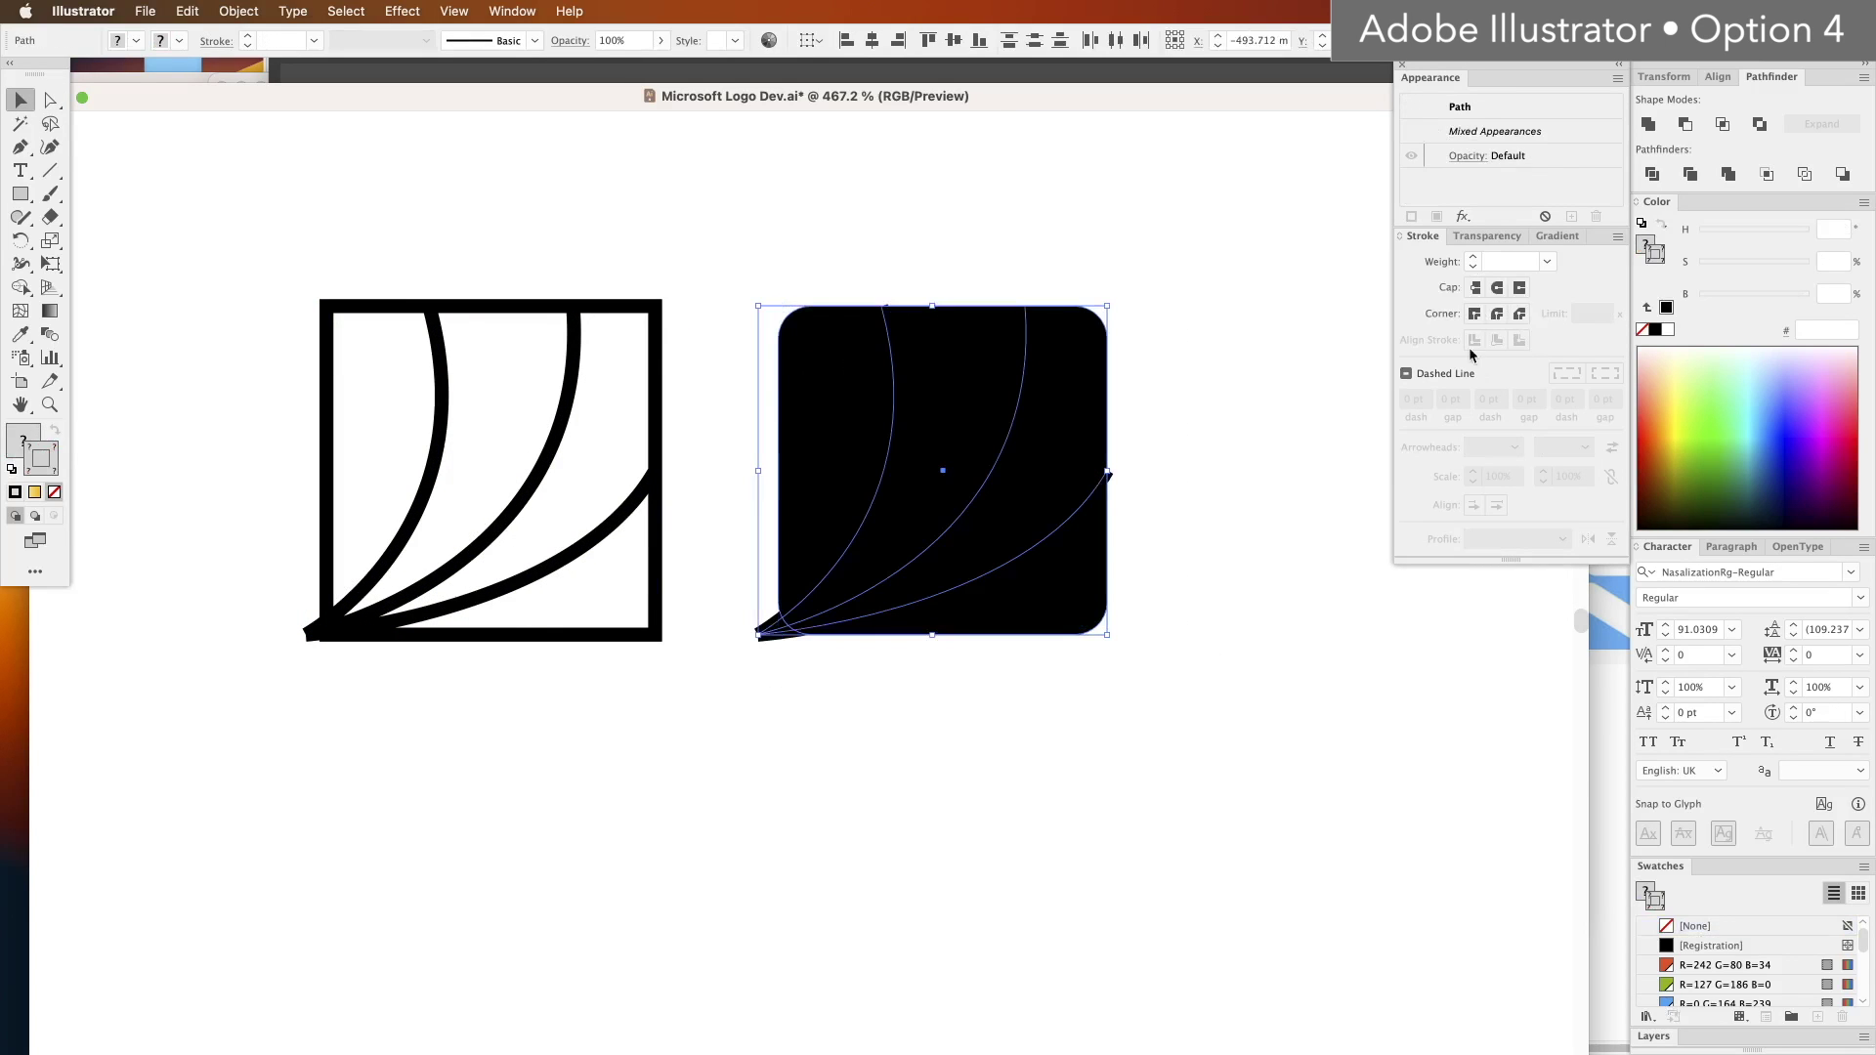
pyautogui.click(1653, 174)
pyautogui.press('a')
pyautogui.moveTo(750, 595); pyautogui.dragTo(780, 672)
# Step: Colour the divided square's bands red, green and blue by sampling the matching bands of the earlier logo with the Eyedropper
pyautogui.press('super+minus')
pyautogui.press('super+minus')
pyautogui.press('super+minus')
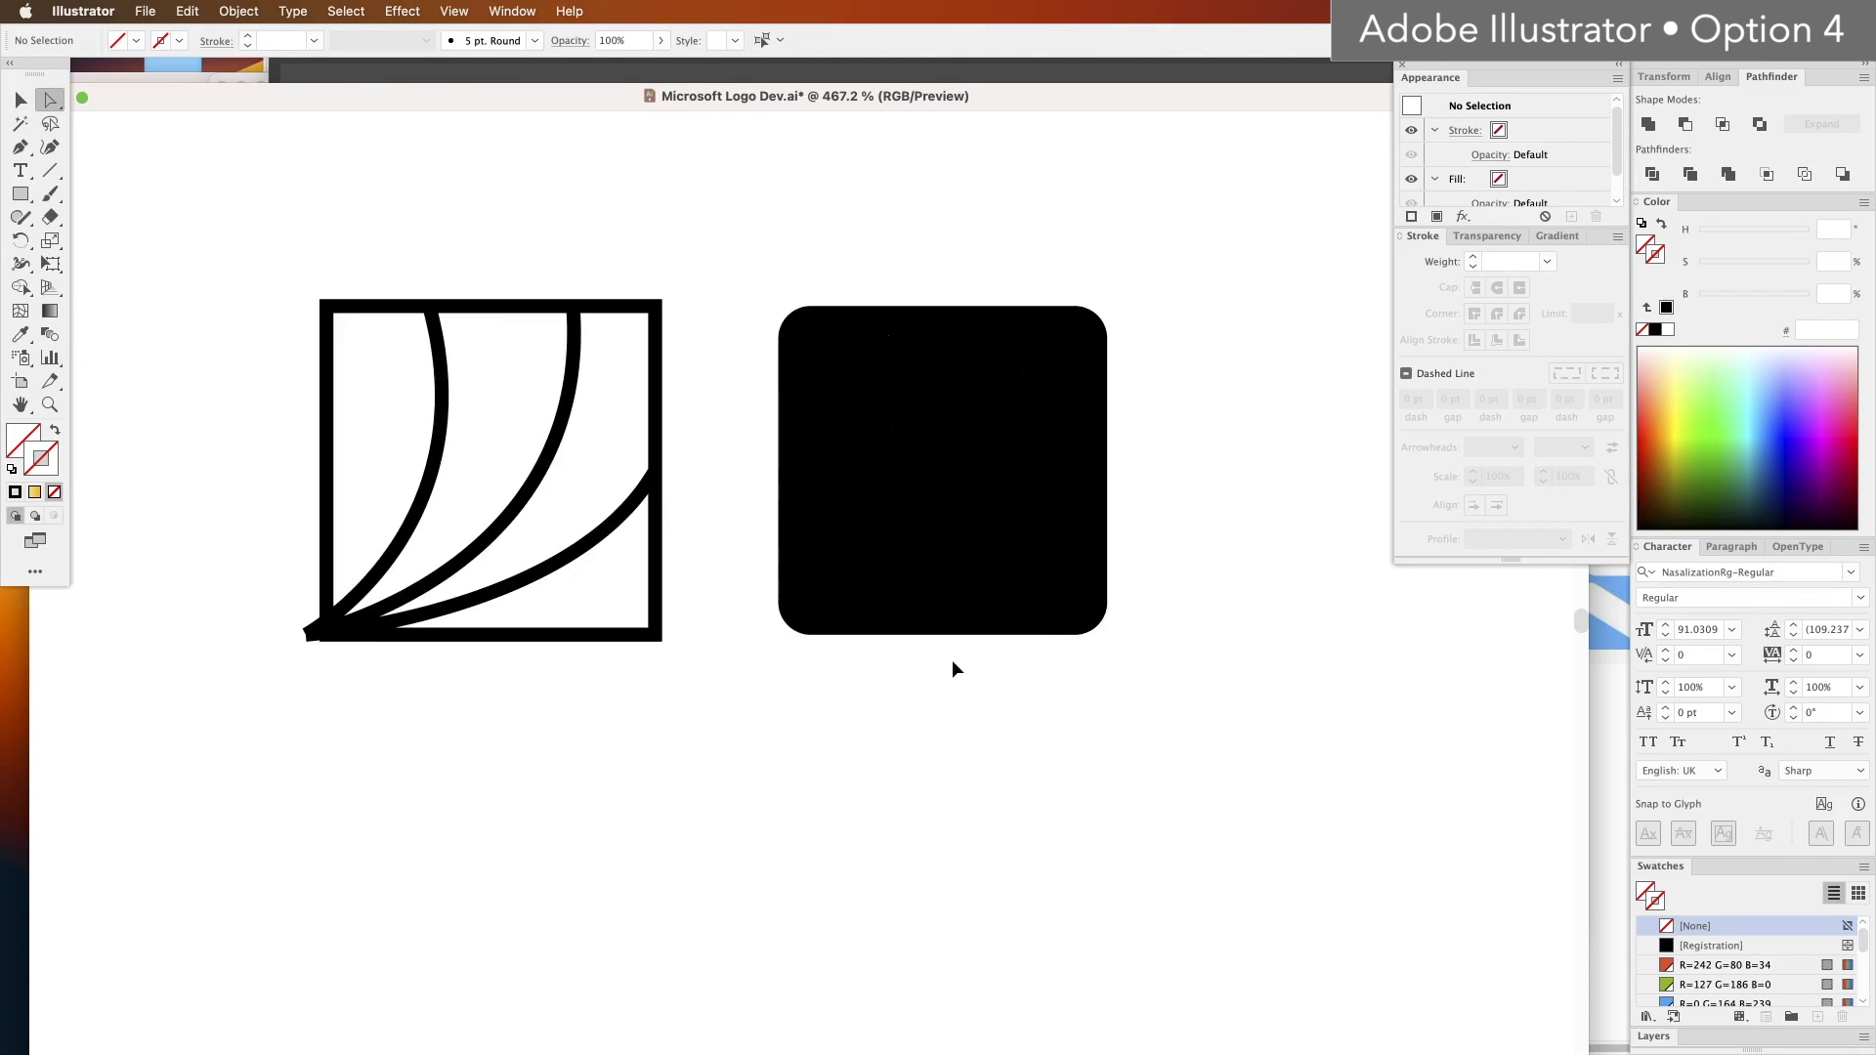
pyautogui.click(842, 515)
pyautogui.press('i')
pyautogui.click(367, 481)
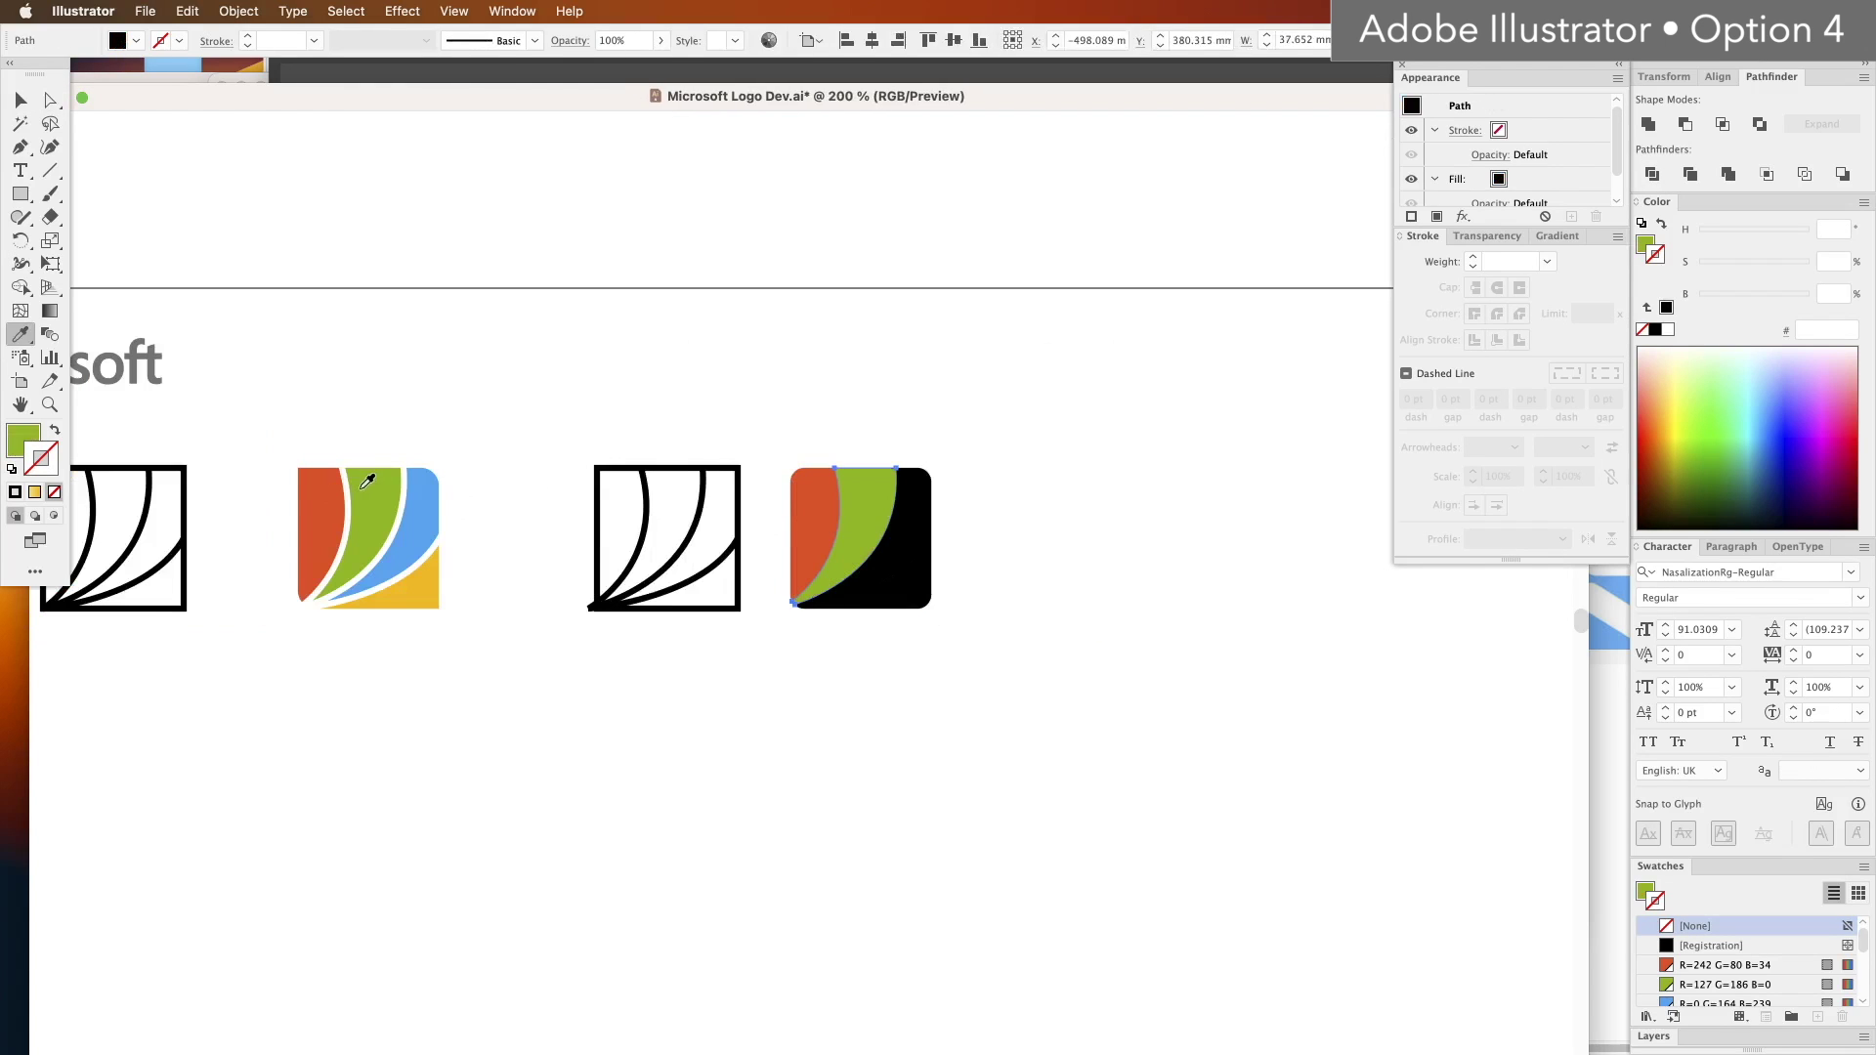
pyautogui.click(405, 513)
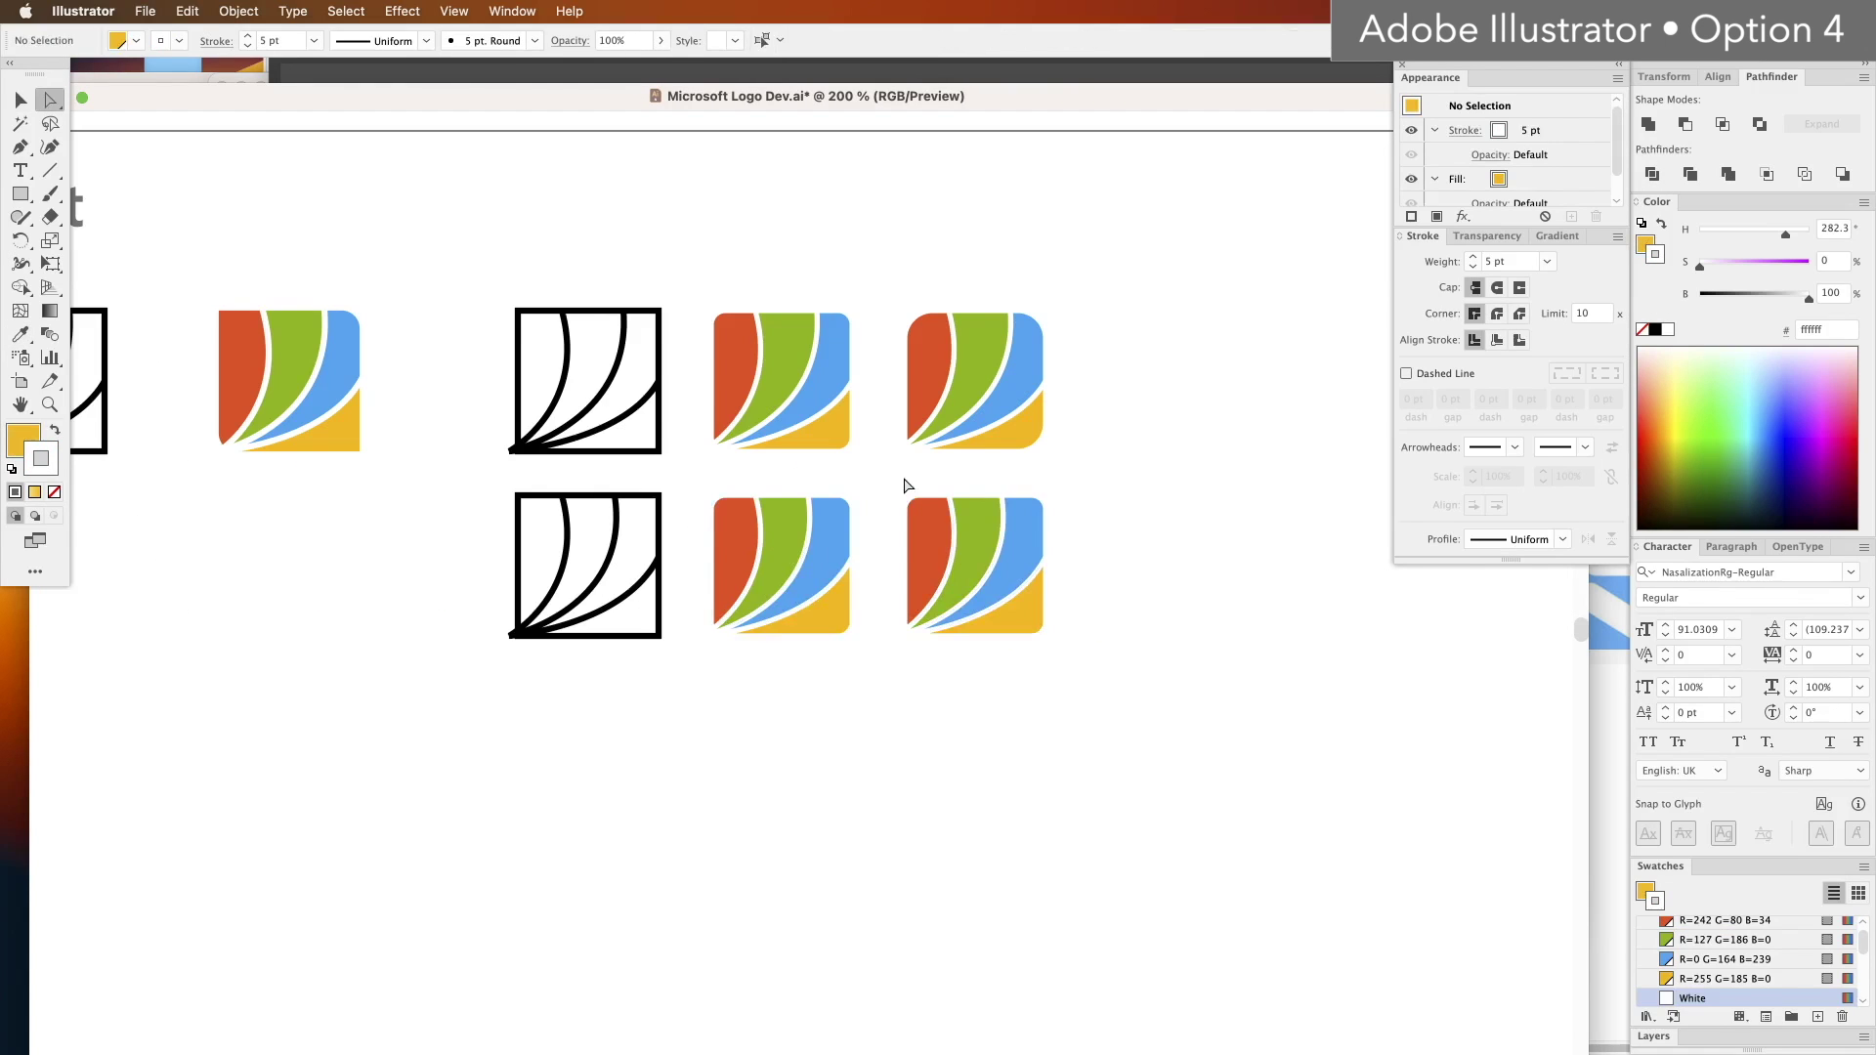
# Step: Set a 5 mm corner radius on the red band of the lower-right logo copy and select the blue band's outer corner
pyautogui.click(932, 537)
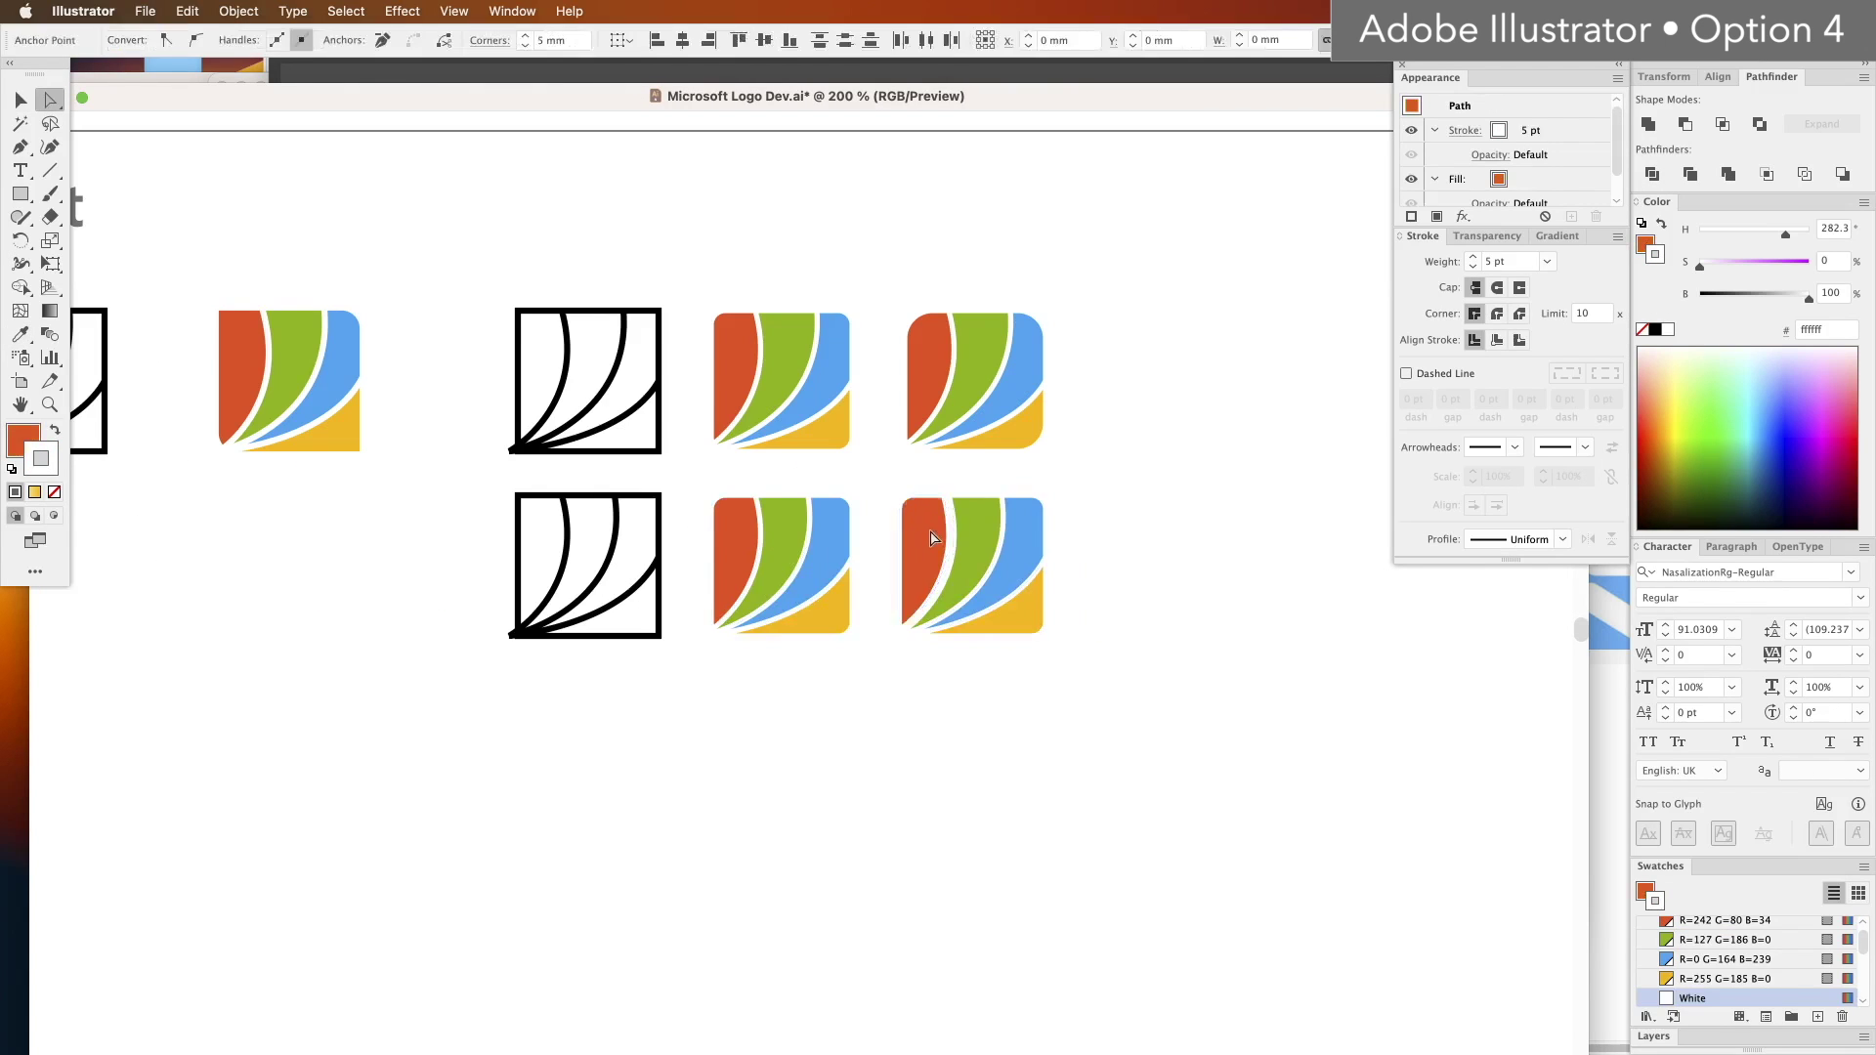
pyautogui.click(931, 536)
pyautogui.moveTo(1017, 489); pyautogui.dragTo(1053, 528)
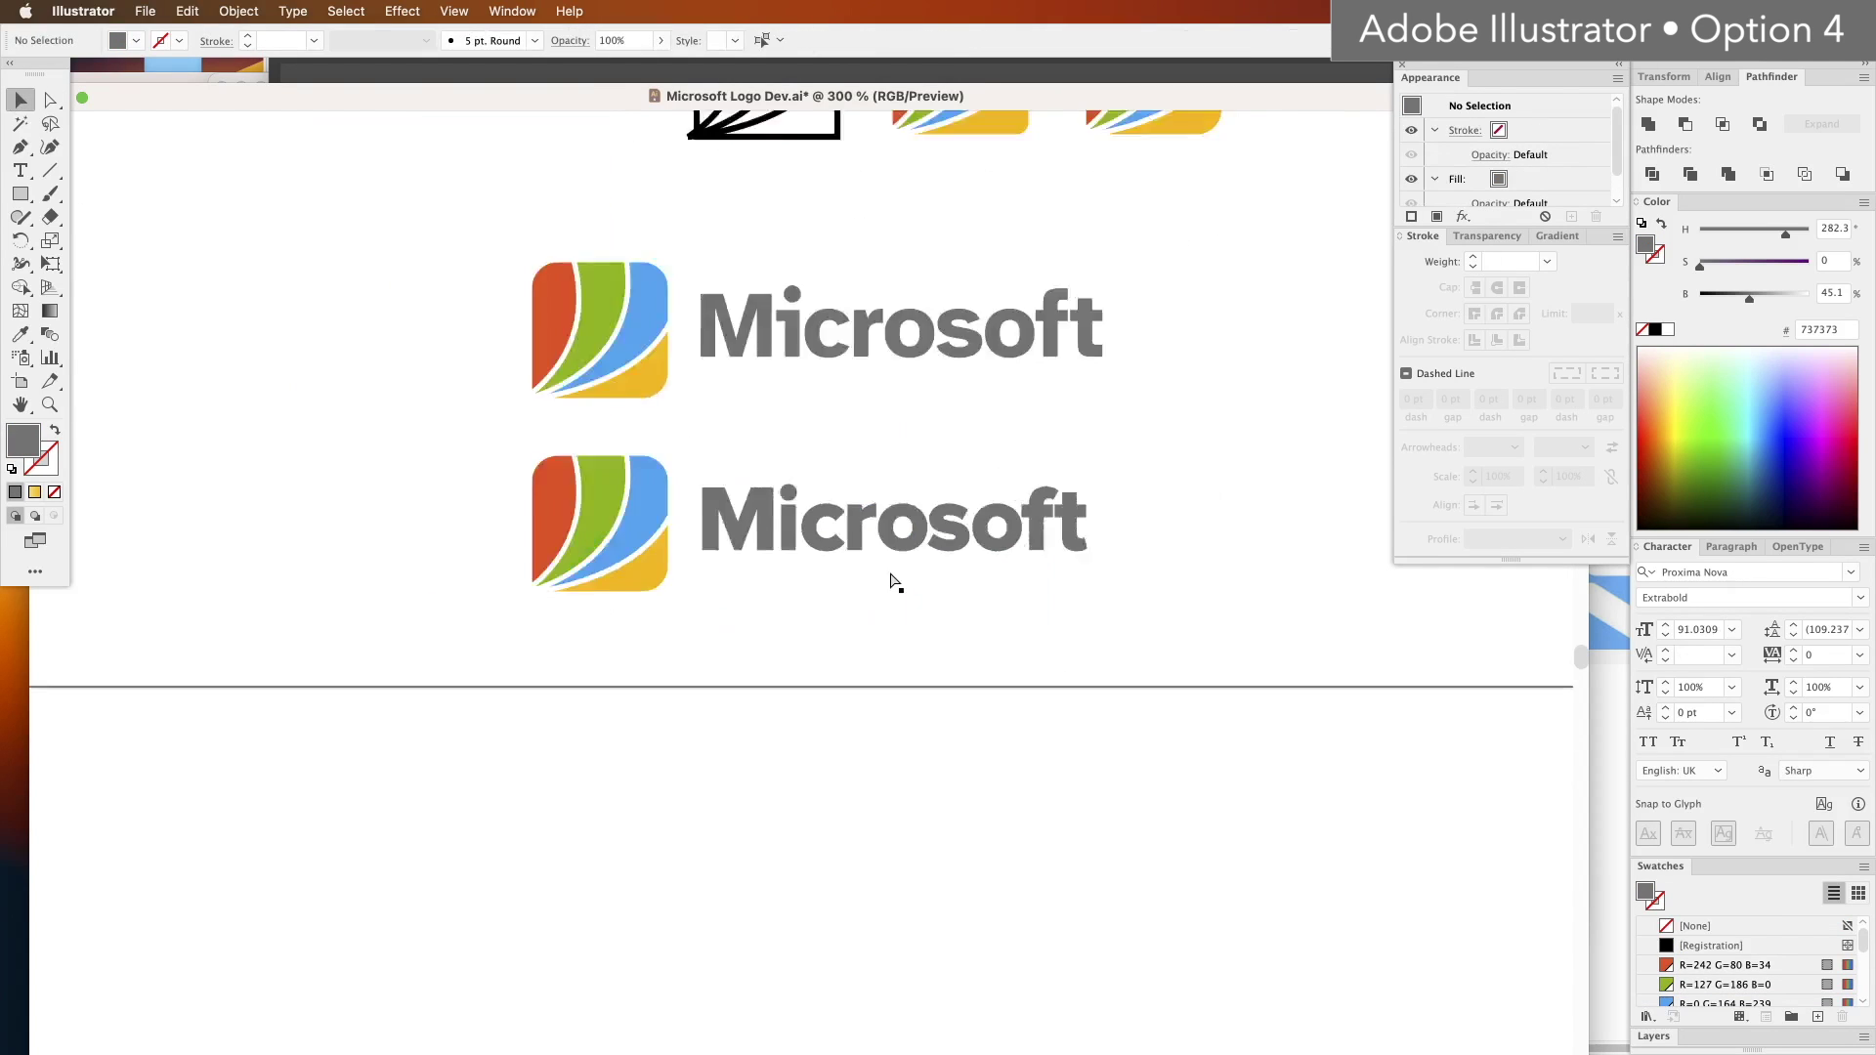
# Step: Move the upper Microsoft lockup up and to the left, beneath the first black line-art square
pyautogui.press('super+minus')
pyautogui.press('super+minus')
pyautogui.moveTo(782, 603); pyautogui.dragTo(484, 724)
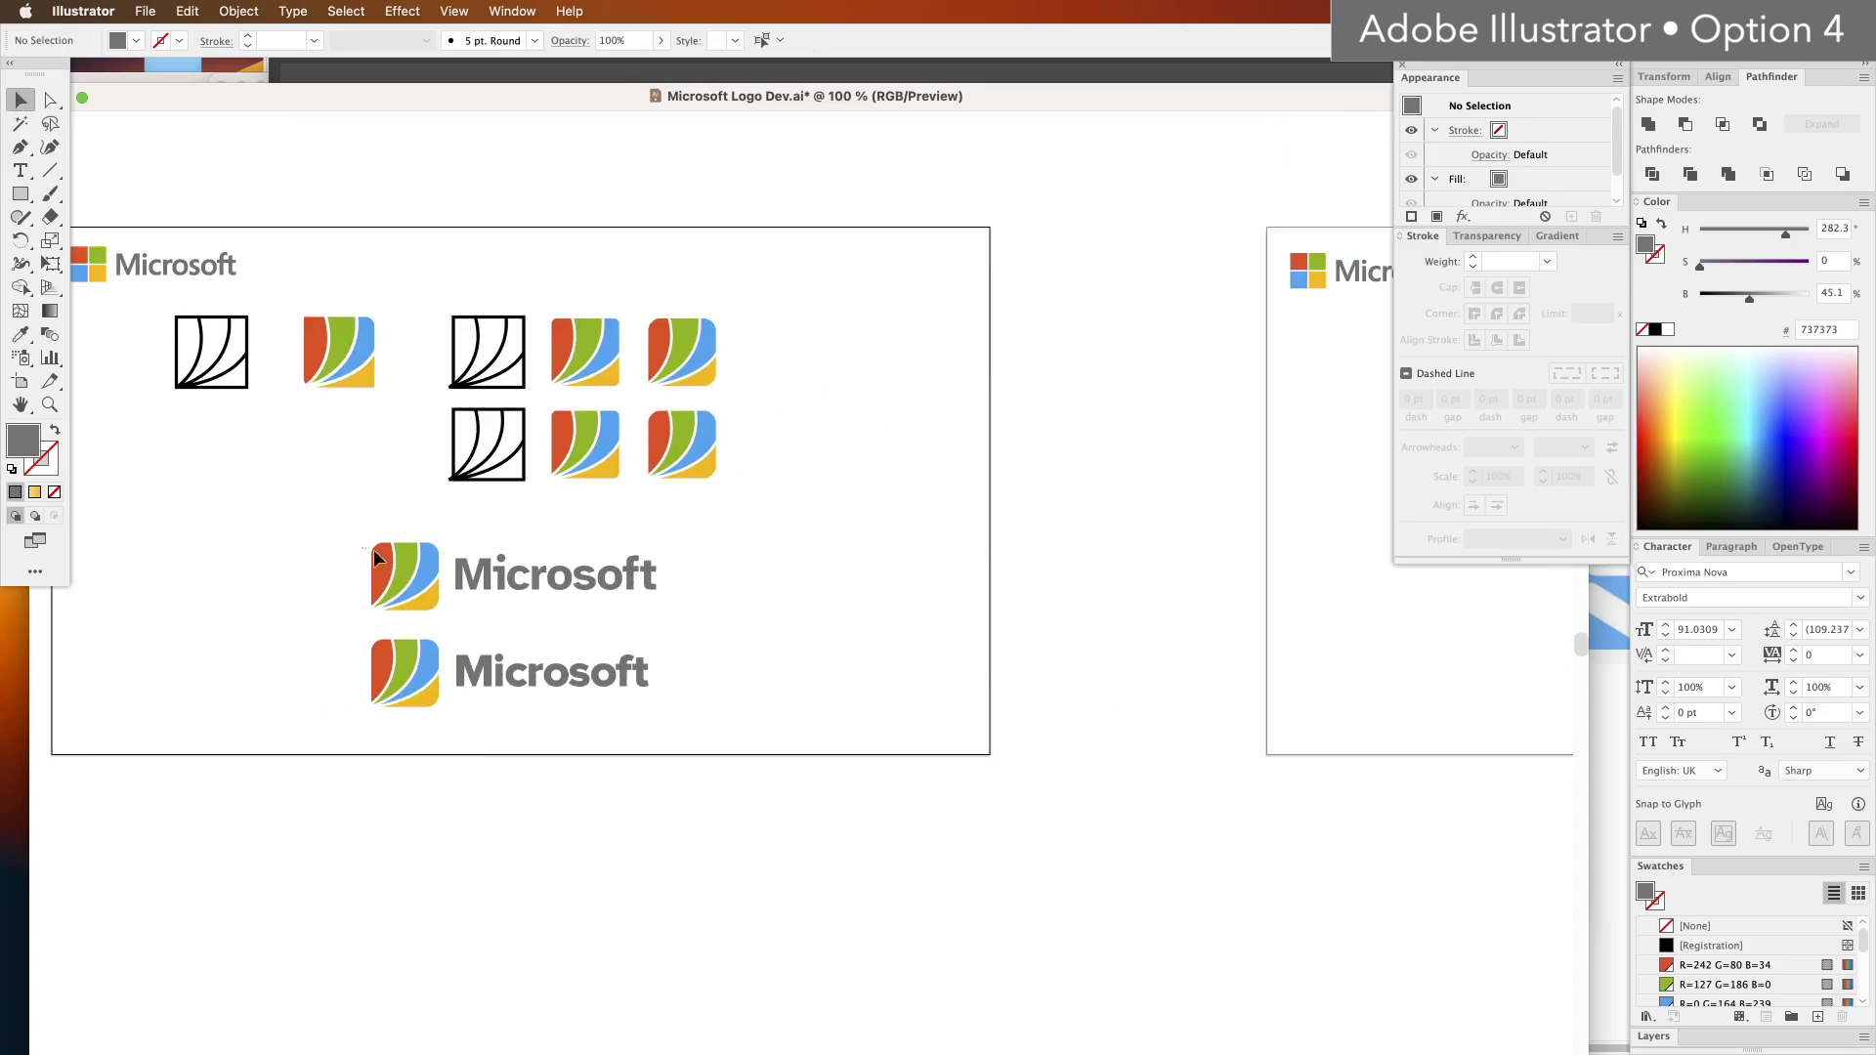
pyautogui.moveTo(375, 551); pyautogui.dragTo(523, 556)
pyautogui.hscroll(-5, 781, 645)
pyautogui.scroll(2, 782, 645)
# Step: Place a copy of the lower Microsoft lockup to its right and fill it with the [Registration] swatch
pyautogui.moveTo(811, 770); pyautogui.dragTo(1025, 723)
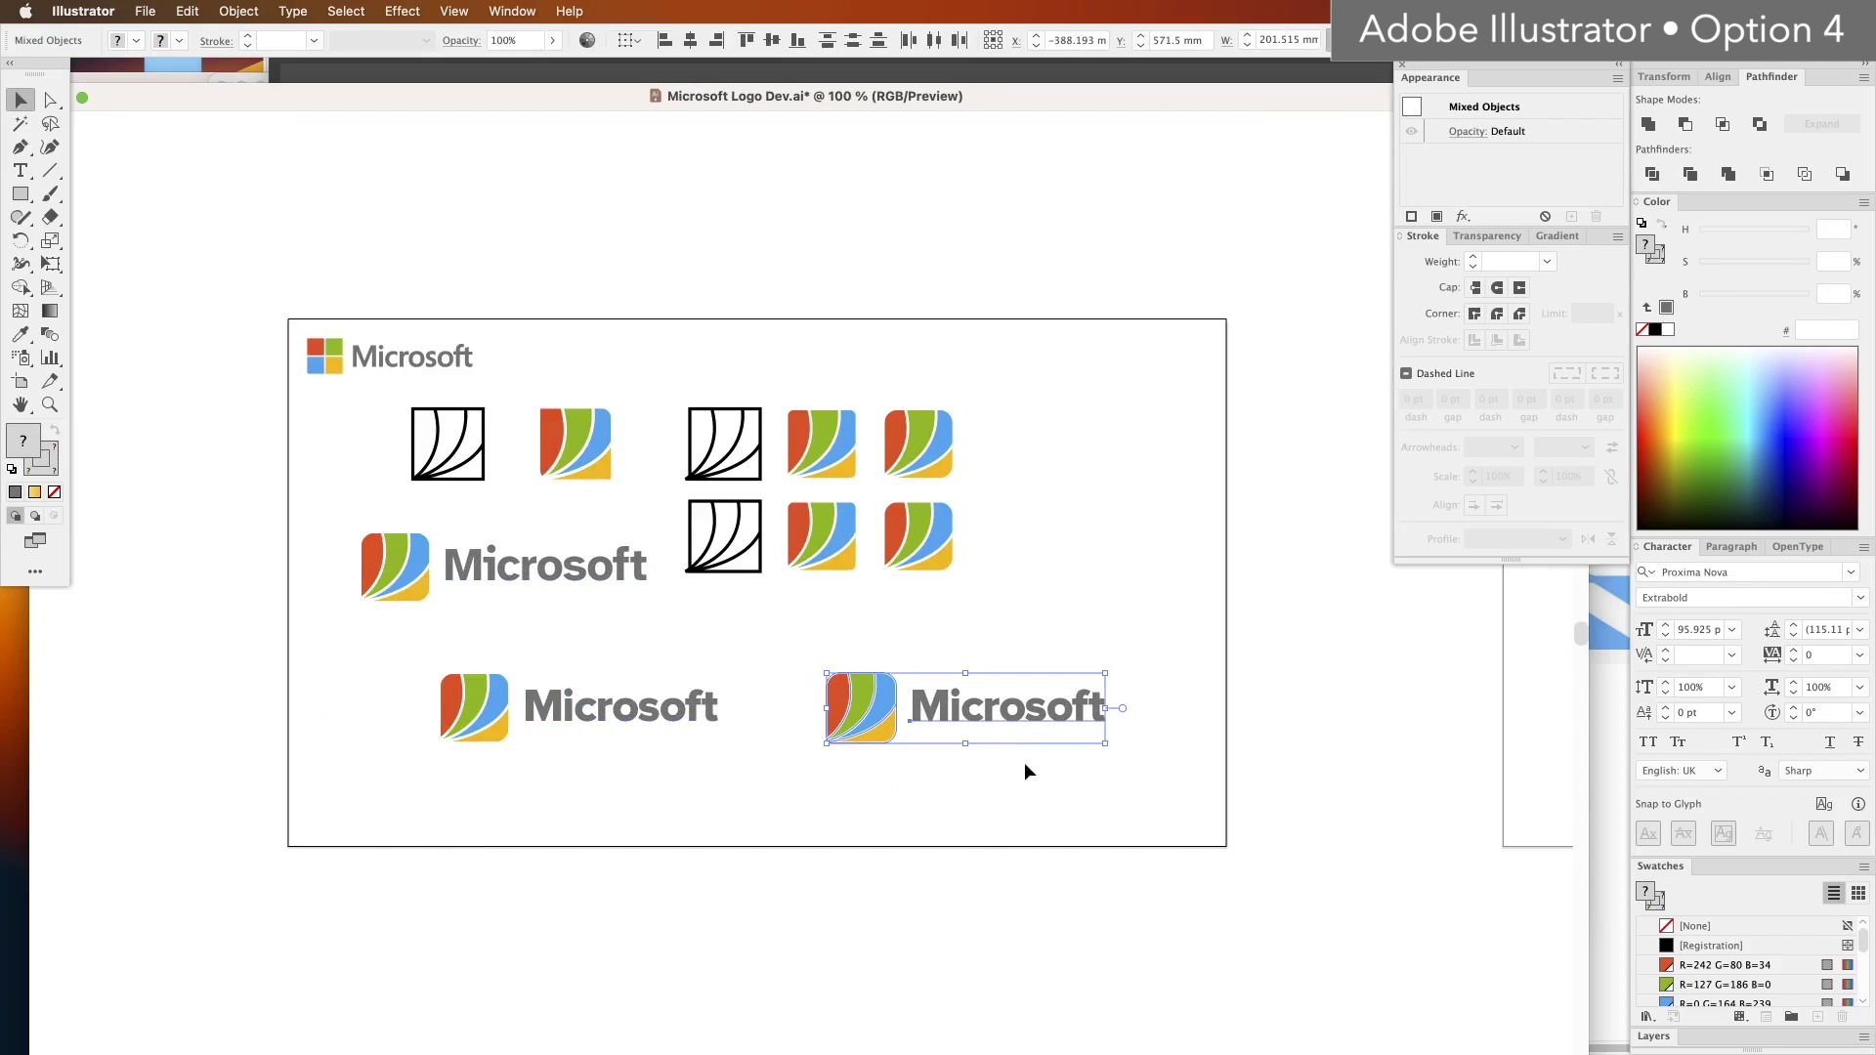
pyautogui.click(1698, 947)
pyautogui.click(1091, 835)
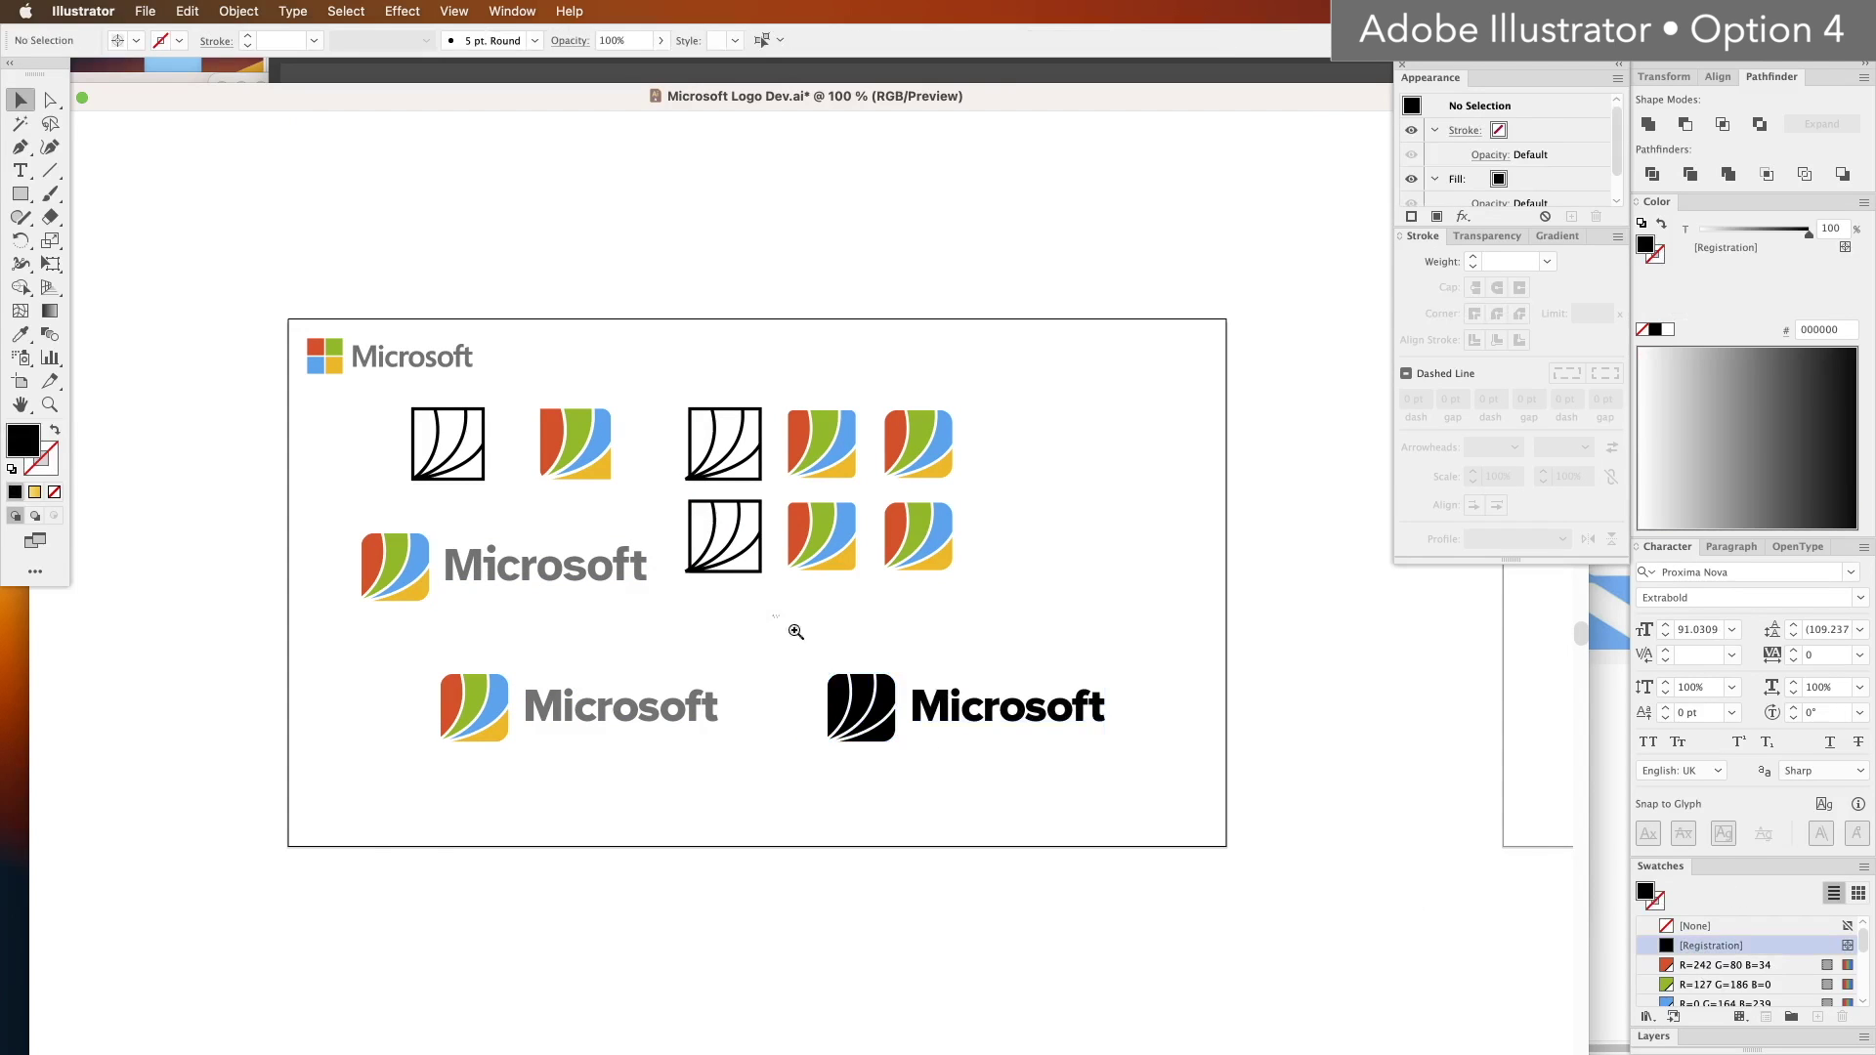
# Step: Scale the black icon to 0.9 of its width and shift the wordmark slightly down beside it
pyautogui.moveTo(795, 631); pyautogui.dragTo(1186, 844)
pyautogui.click(892, 684)
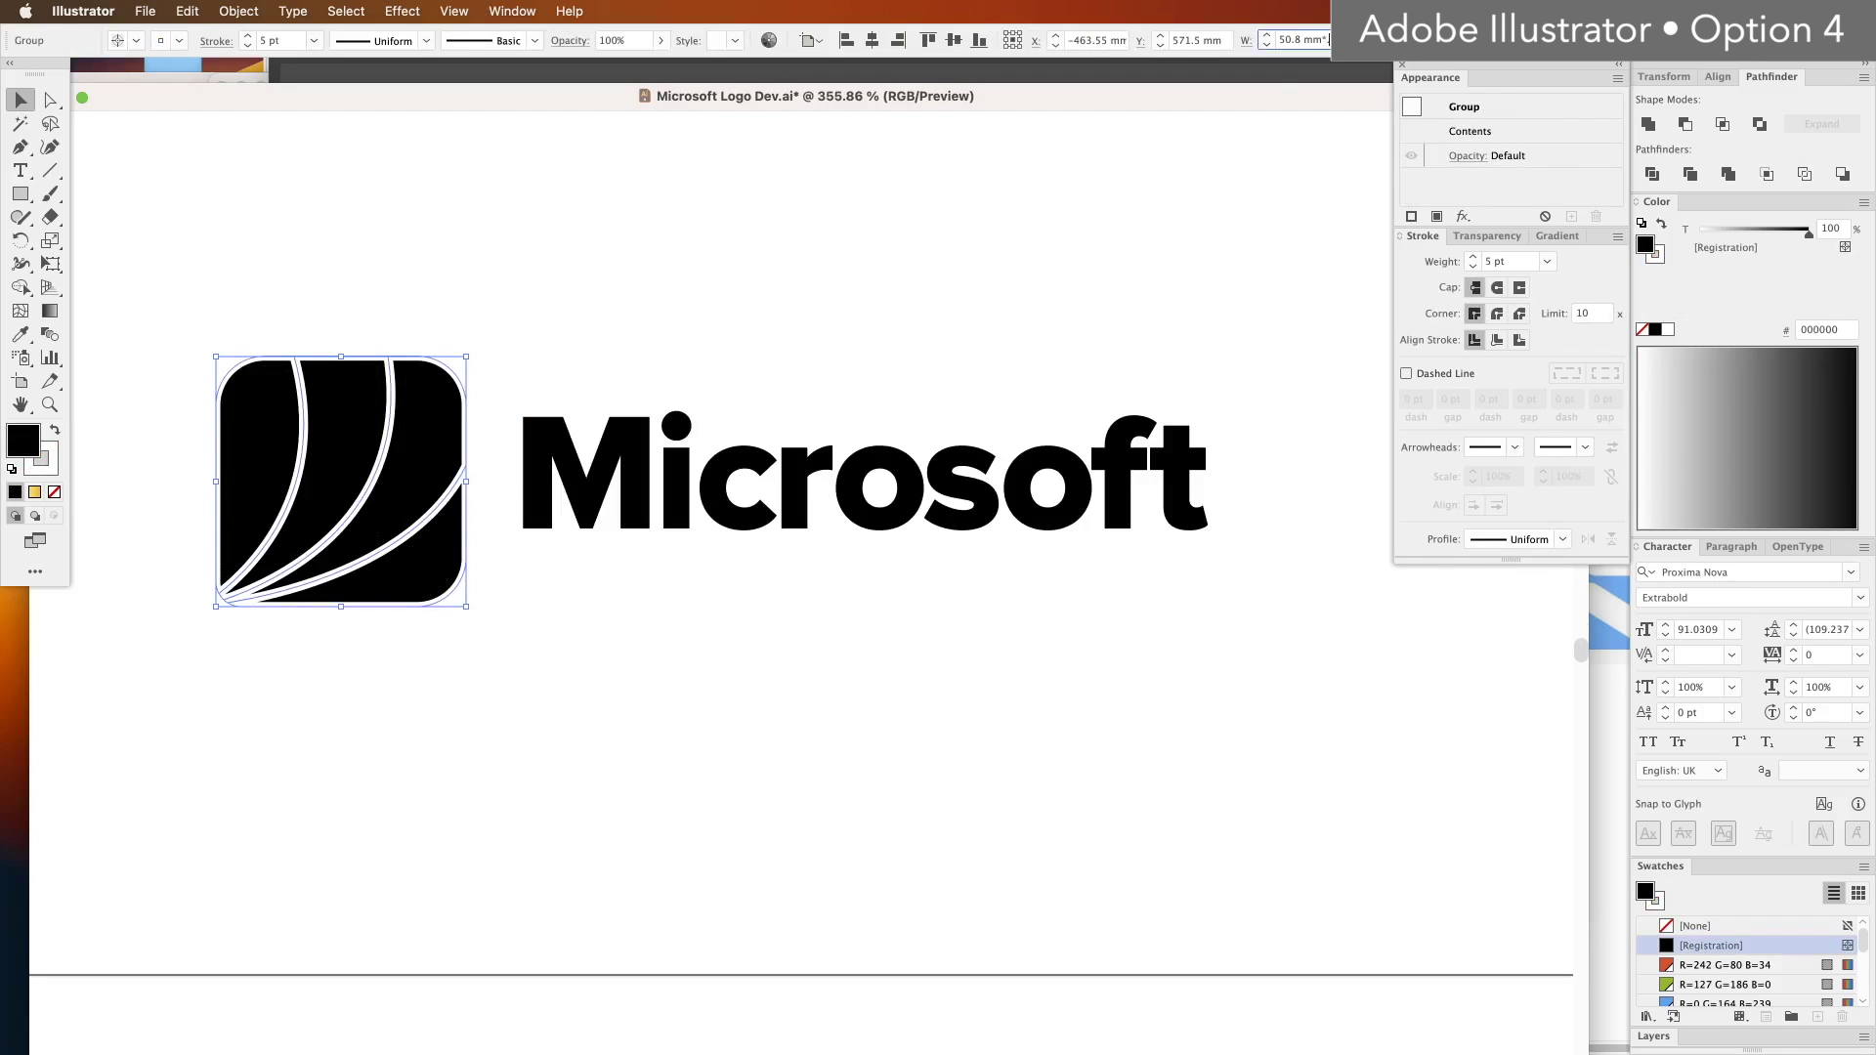
pyautogui.write('9')
pyautogui.press('Return')
pyautogui.moveTo(681, 471); pyautogui.dragTo(681, 486)
pyautogui.keyDown('shift'); pyautogui.click(353, 473); pyautogui.keyUp('shift')
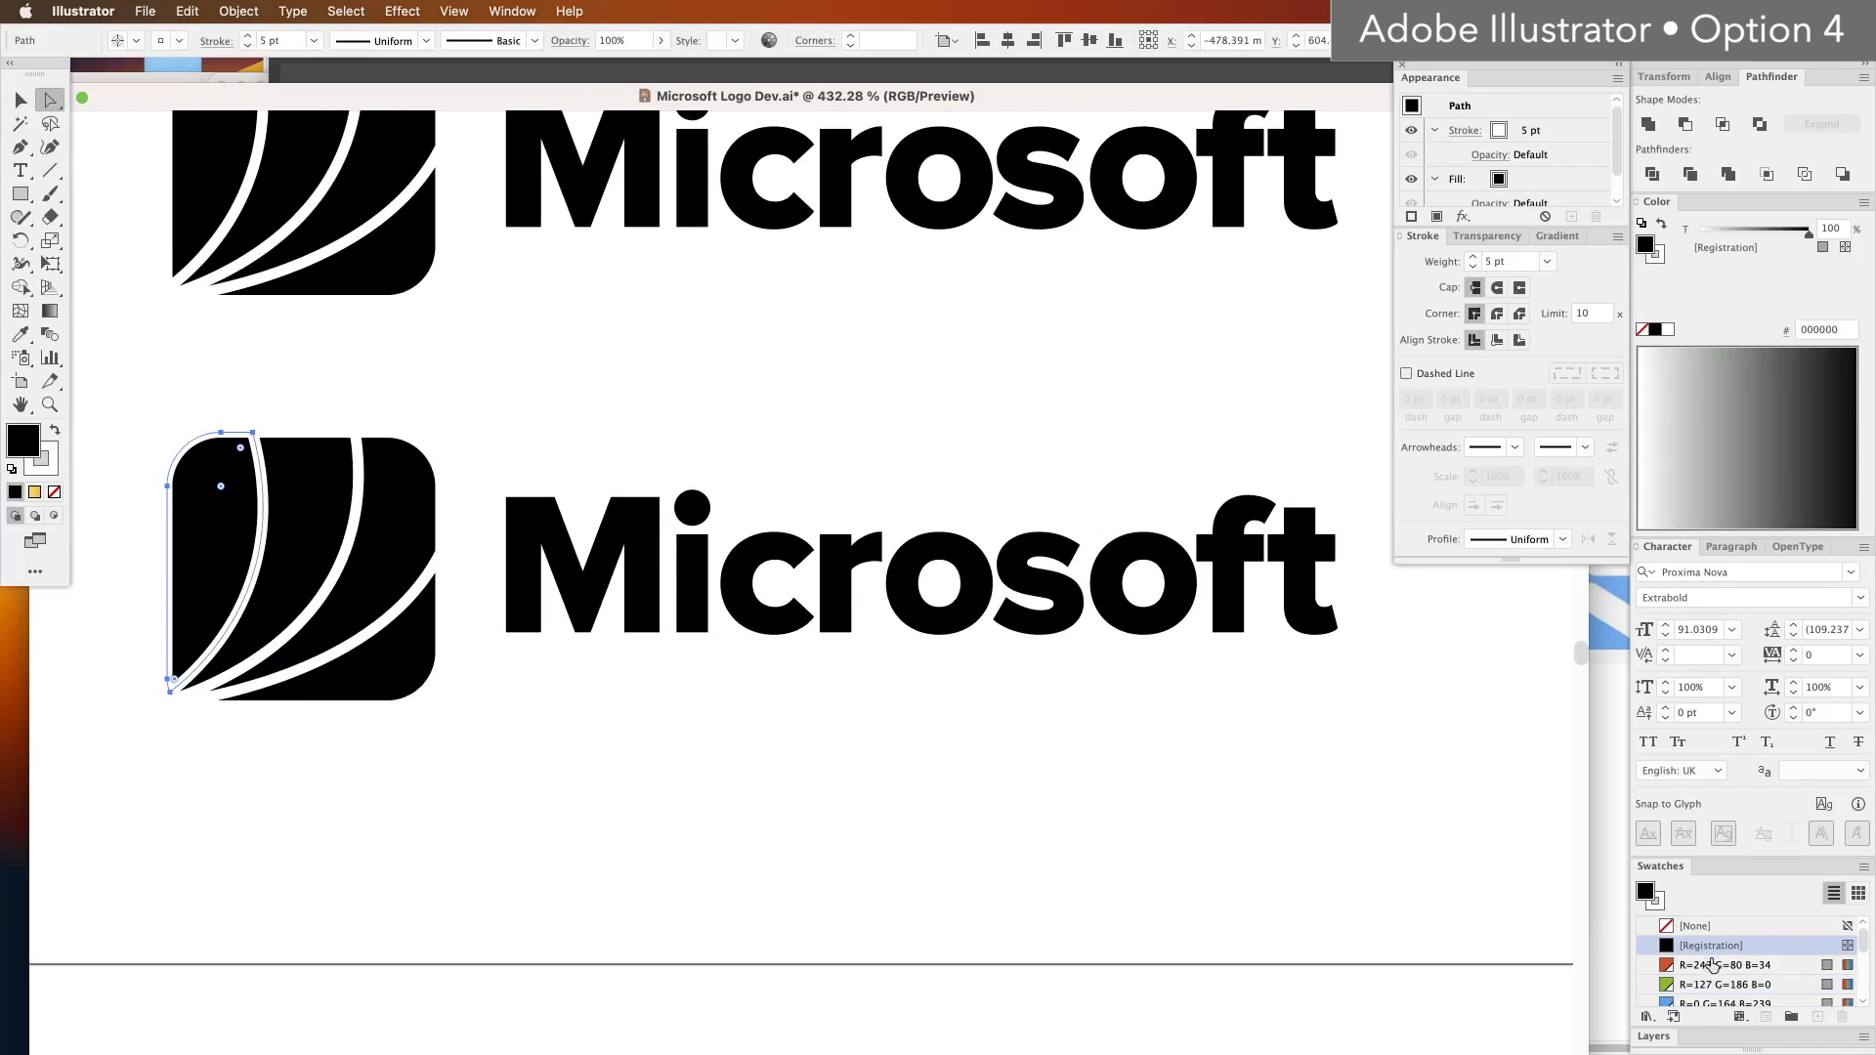
# Step: Fill the lower black icon's four bands from left to right with the red, green, blue and yellow swatches
pyautogui.click(1711, 966)
pyautogui.click(293, 547)
pyautogui.click(1712, 985)
pyautogui.click(448, 584)
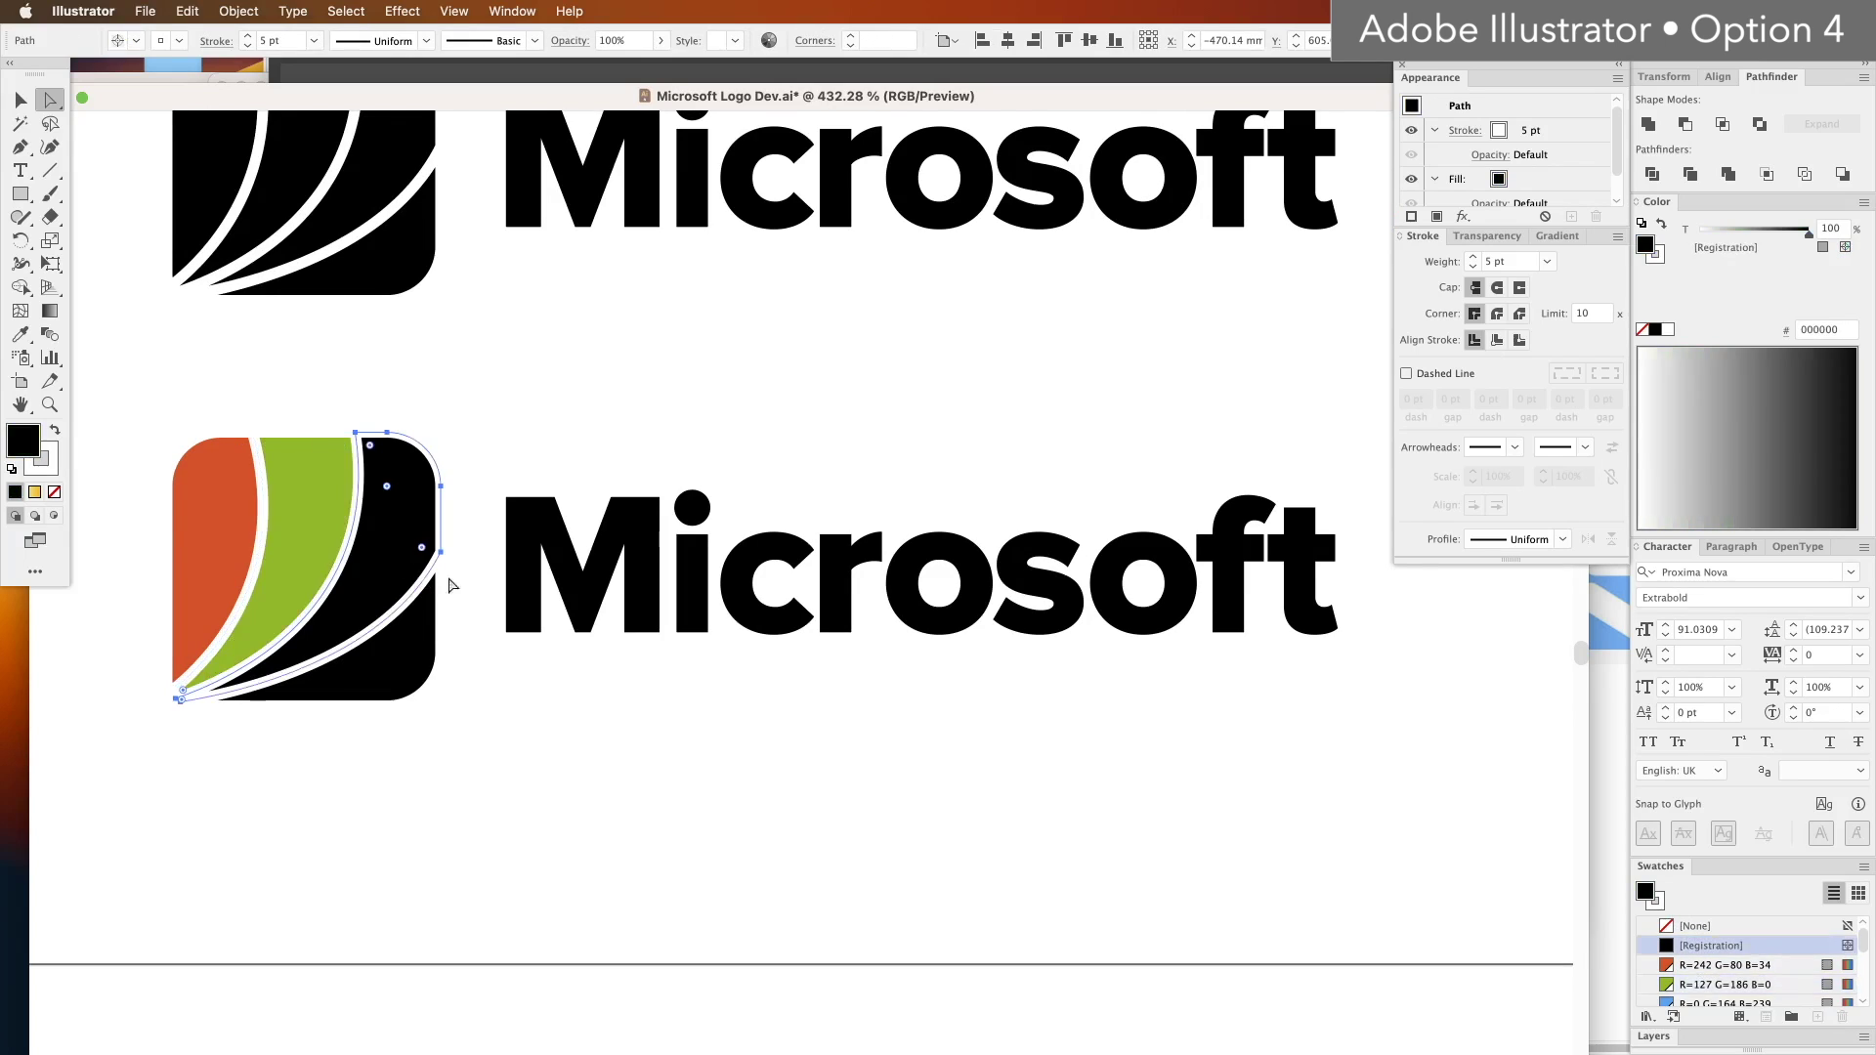
pyautogui.scroll(-1, 1739, 968)
pyautogui.click(1712, 985)
pyautogui.click(410, 647)
pyautogui.click(1711, 1004)
# Step: Lighten the black tint of the lower lockup's Microsoft wordmark
pyautogui.click(607, 511)
pyautogui.click(606, 567)
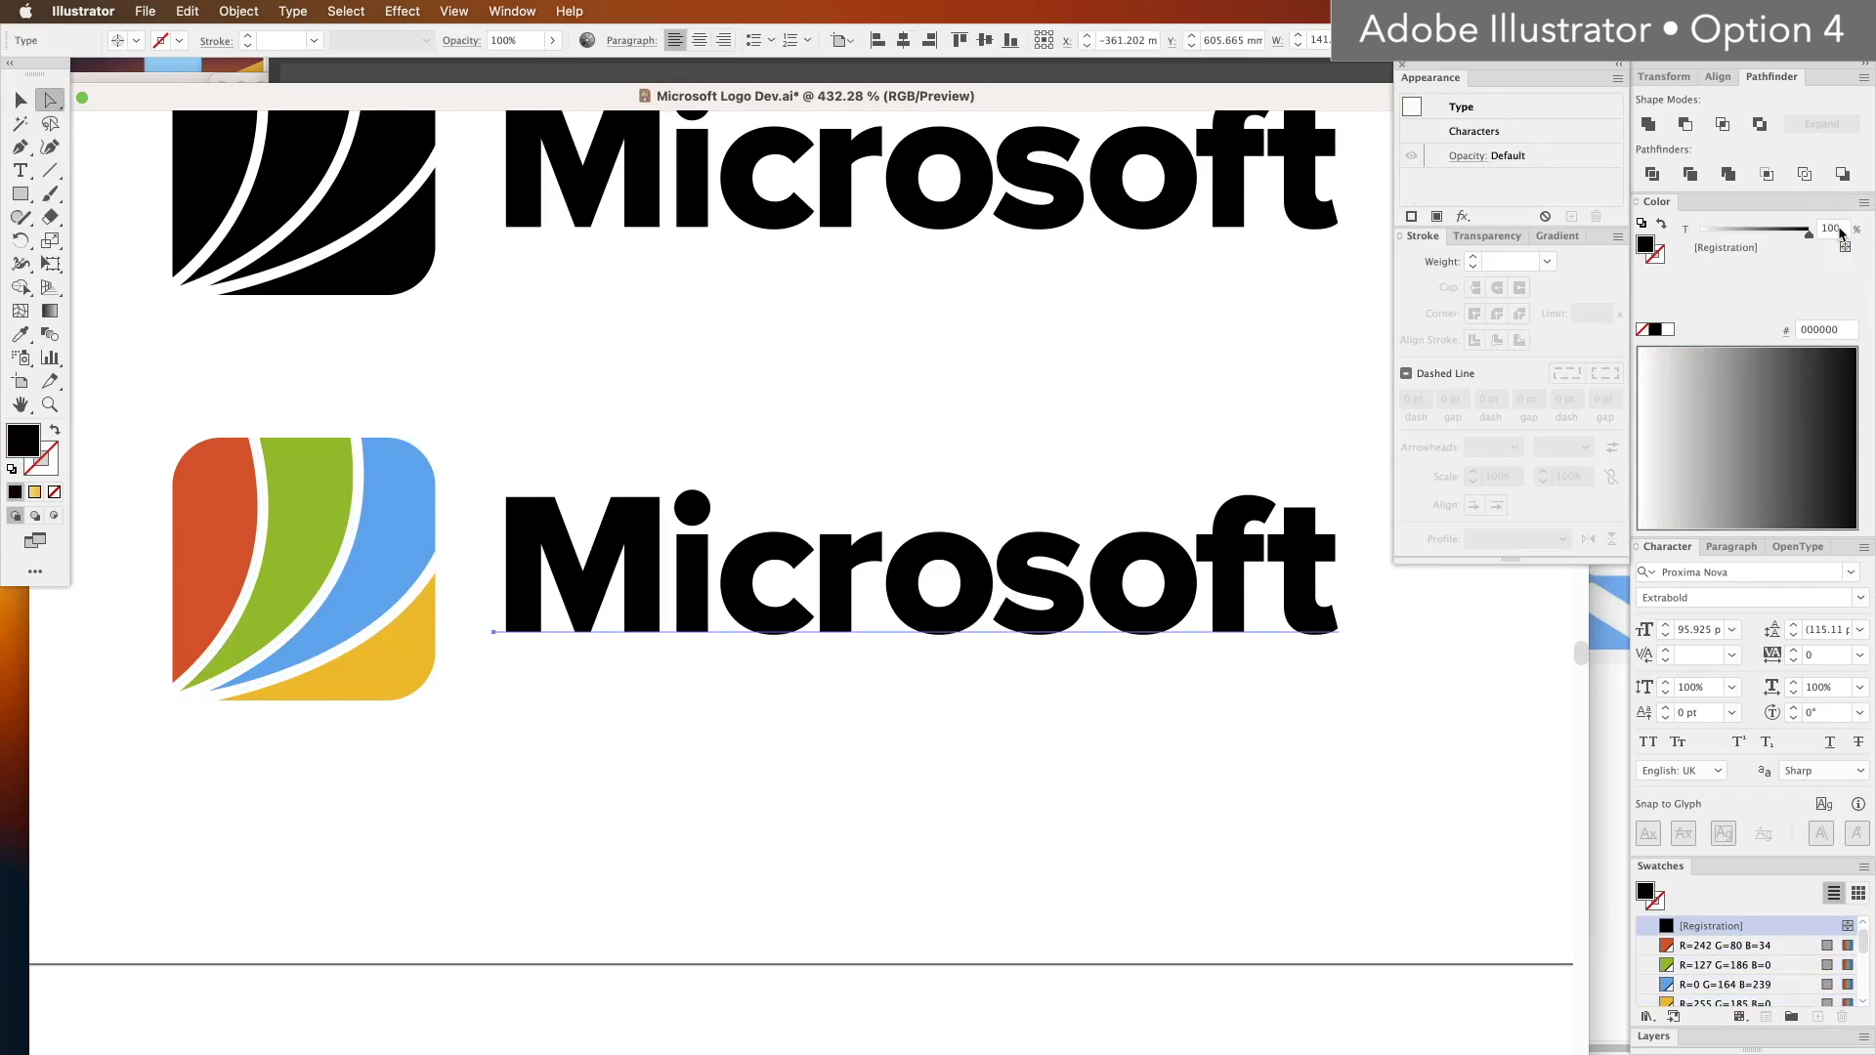
pyautogui.moveTo(1809, 232); pyautogui.dragTo(1785, 232)
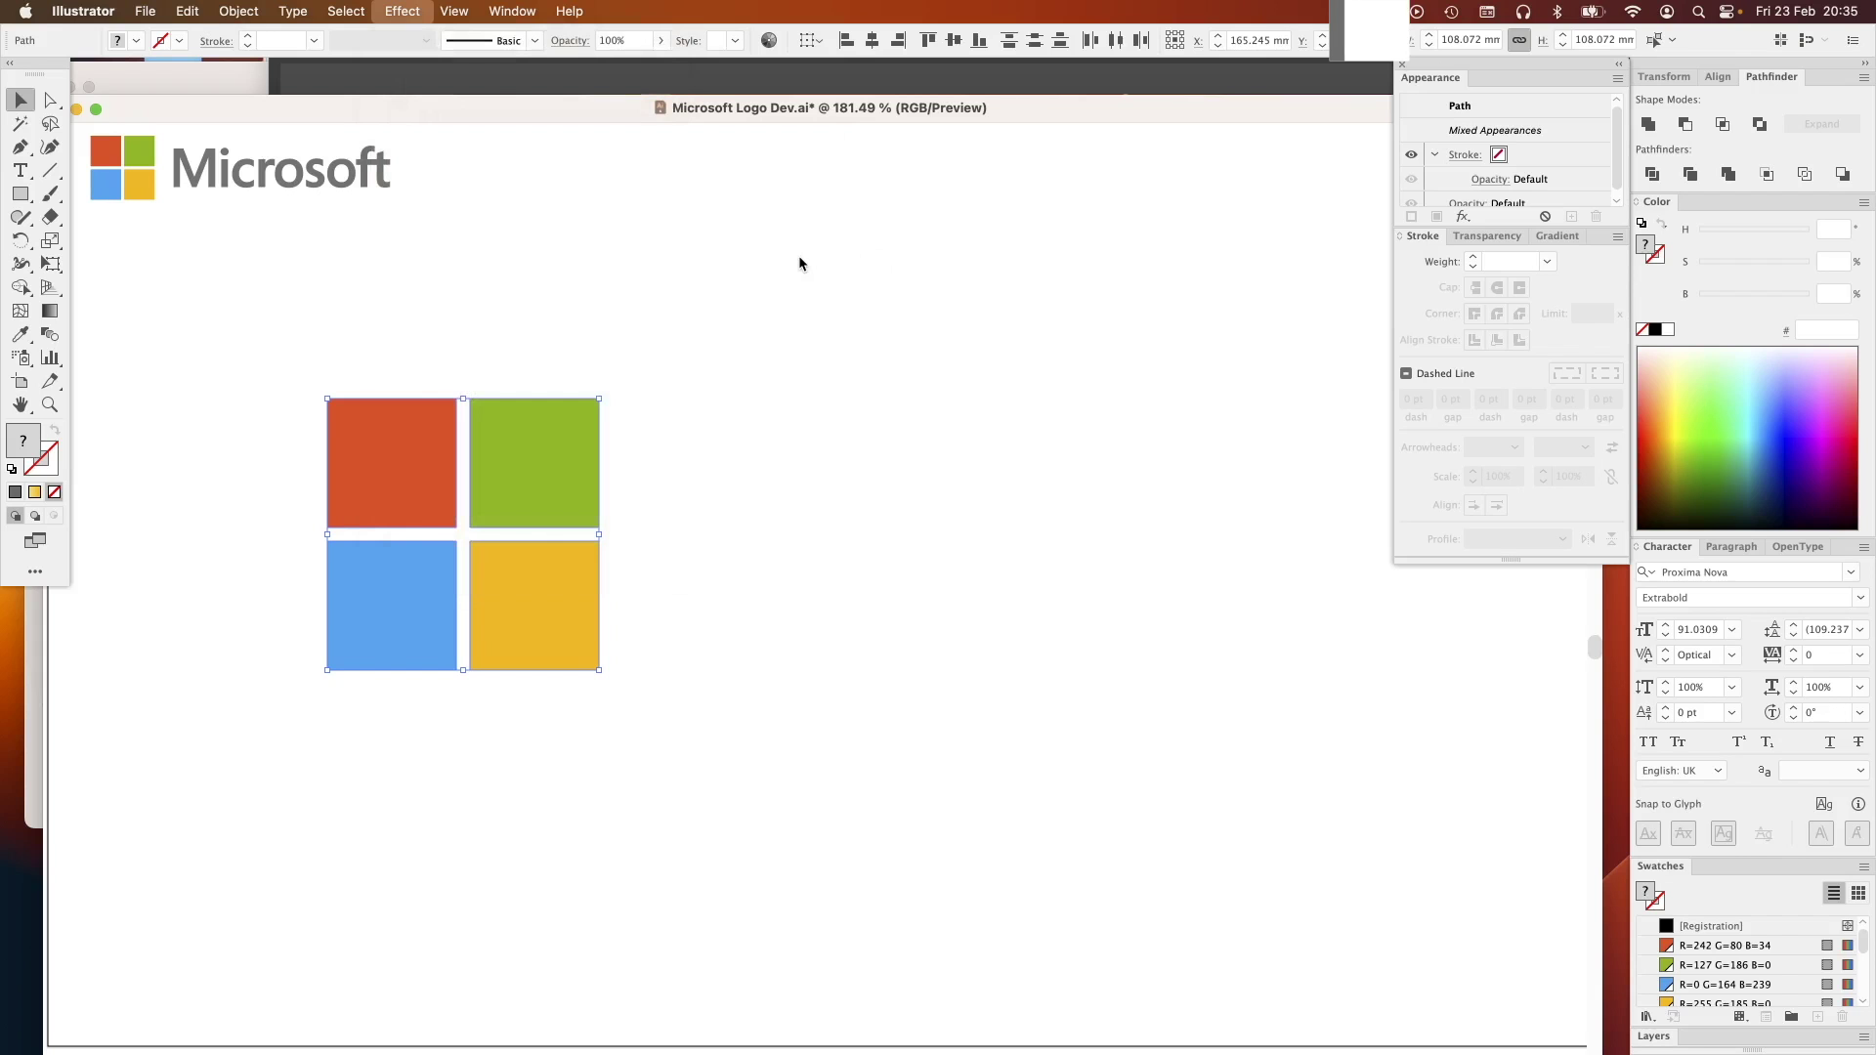
# Step: Apply the 3D Extrude & Bevel (Classic) effect to the four coloured squares for the stacked-layer concept
pyautogui.press('super+shift+alt+e')
pyautogui.click(871, 420)
pyautogui.click(843, 773)
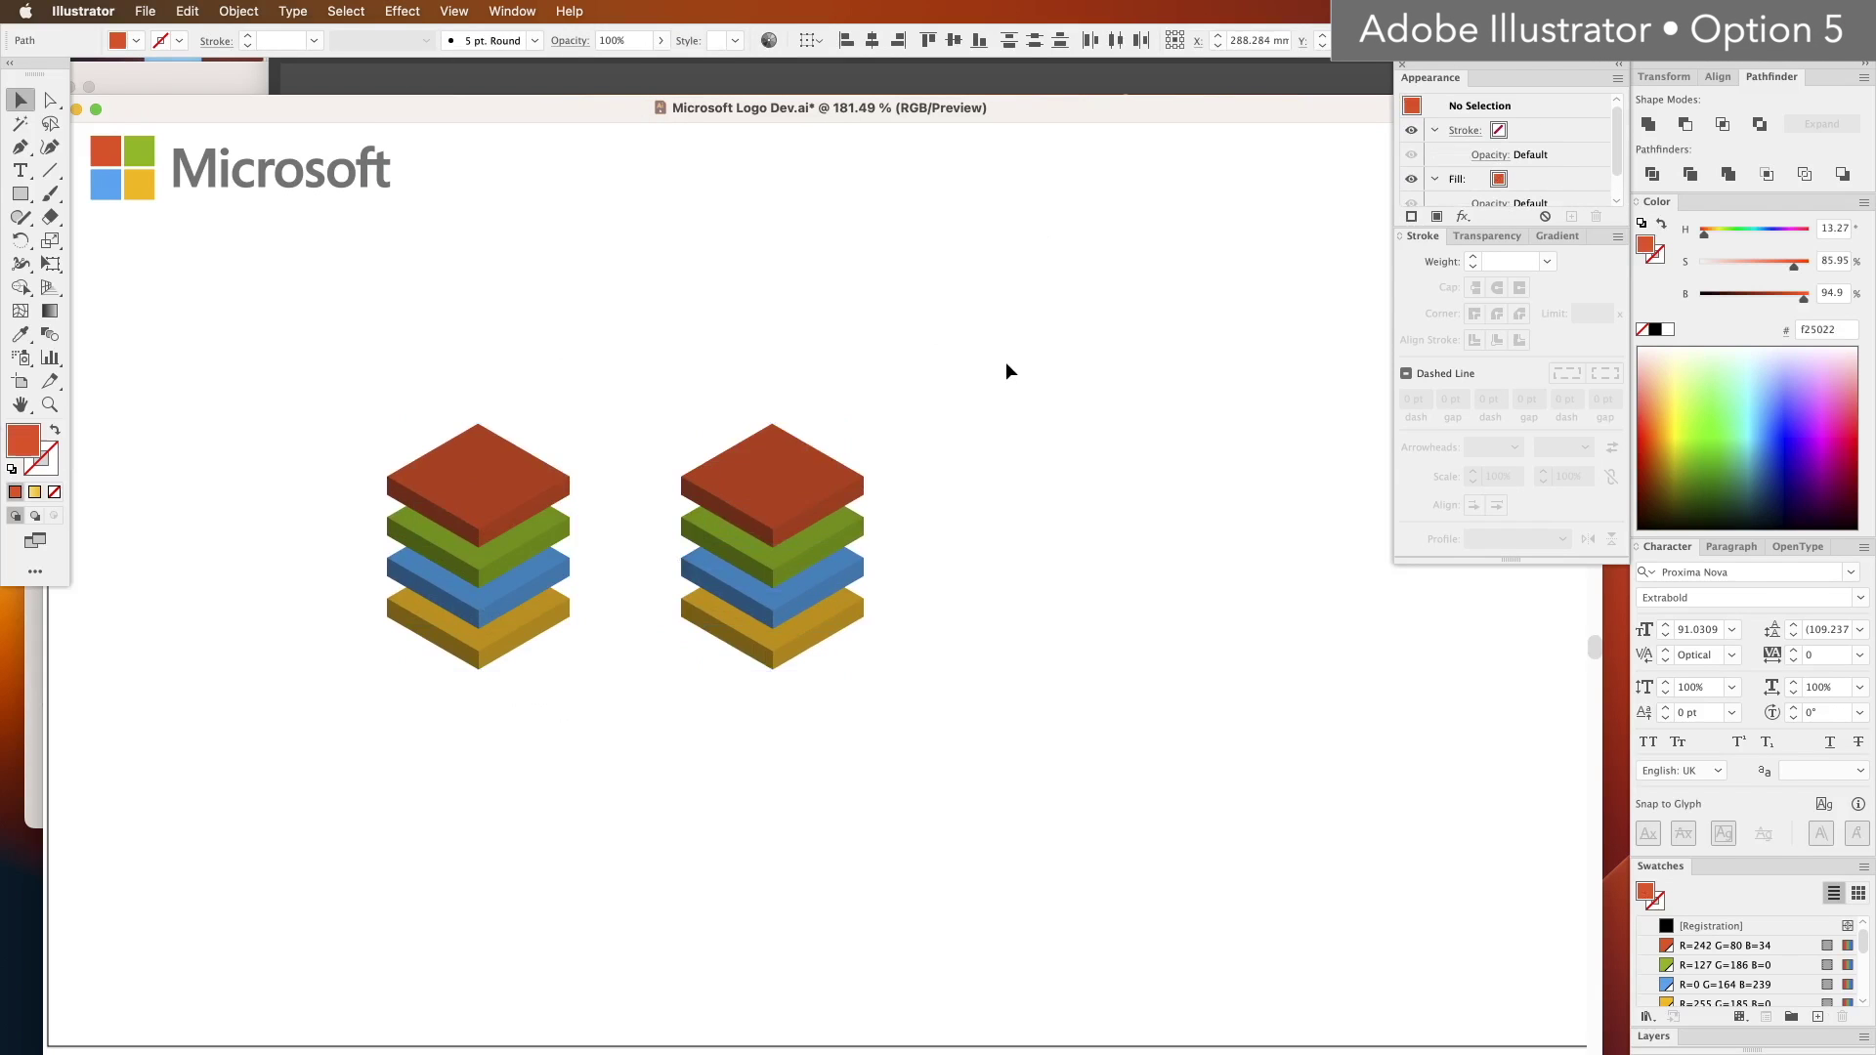
# Step: Fill the selected diamond of the small stack with the green swatch R=127 G=186 B=0
pyautogui.hscroll(5, 704, 362)
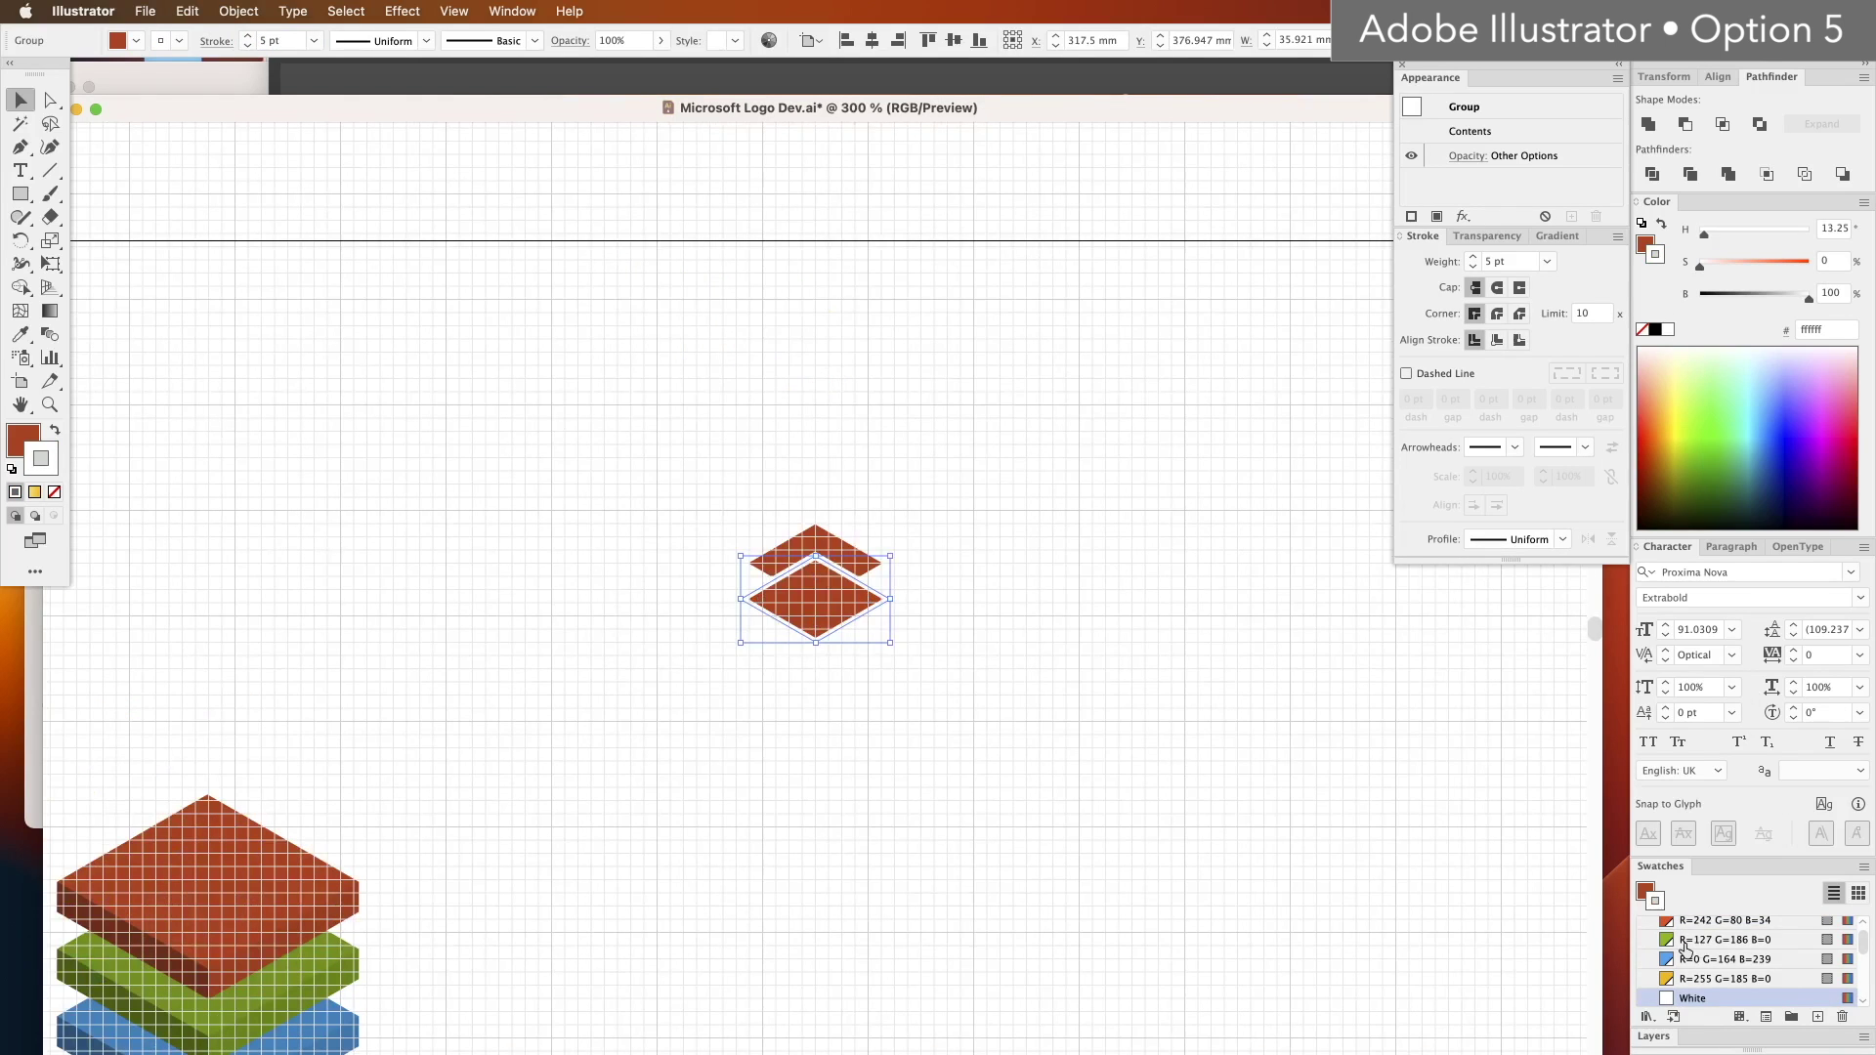
pyautogui.click(1685, 940)
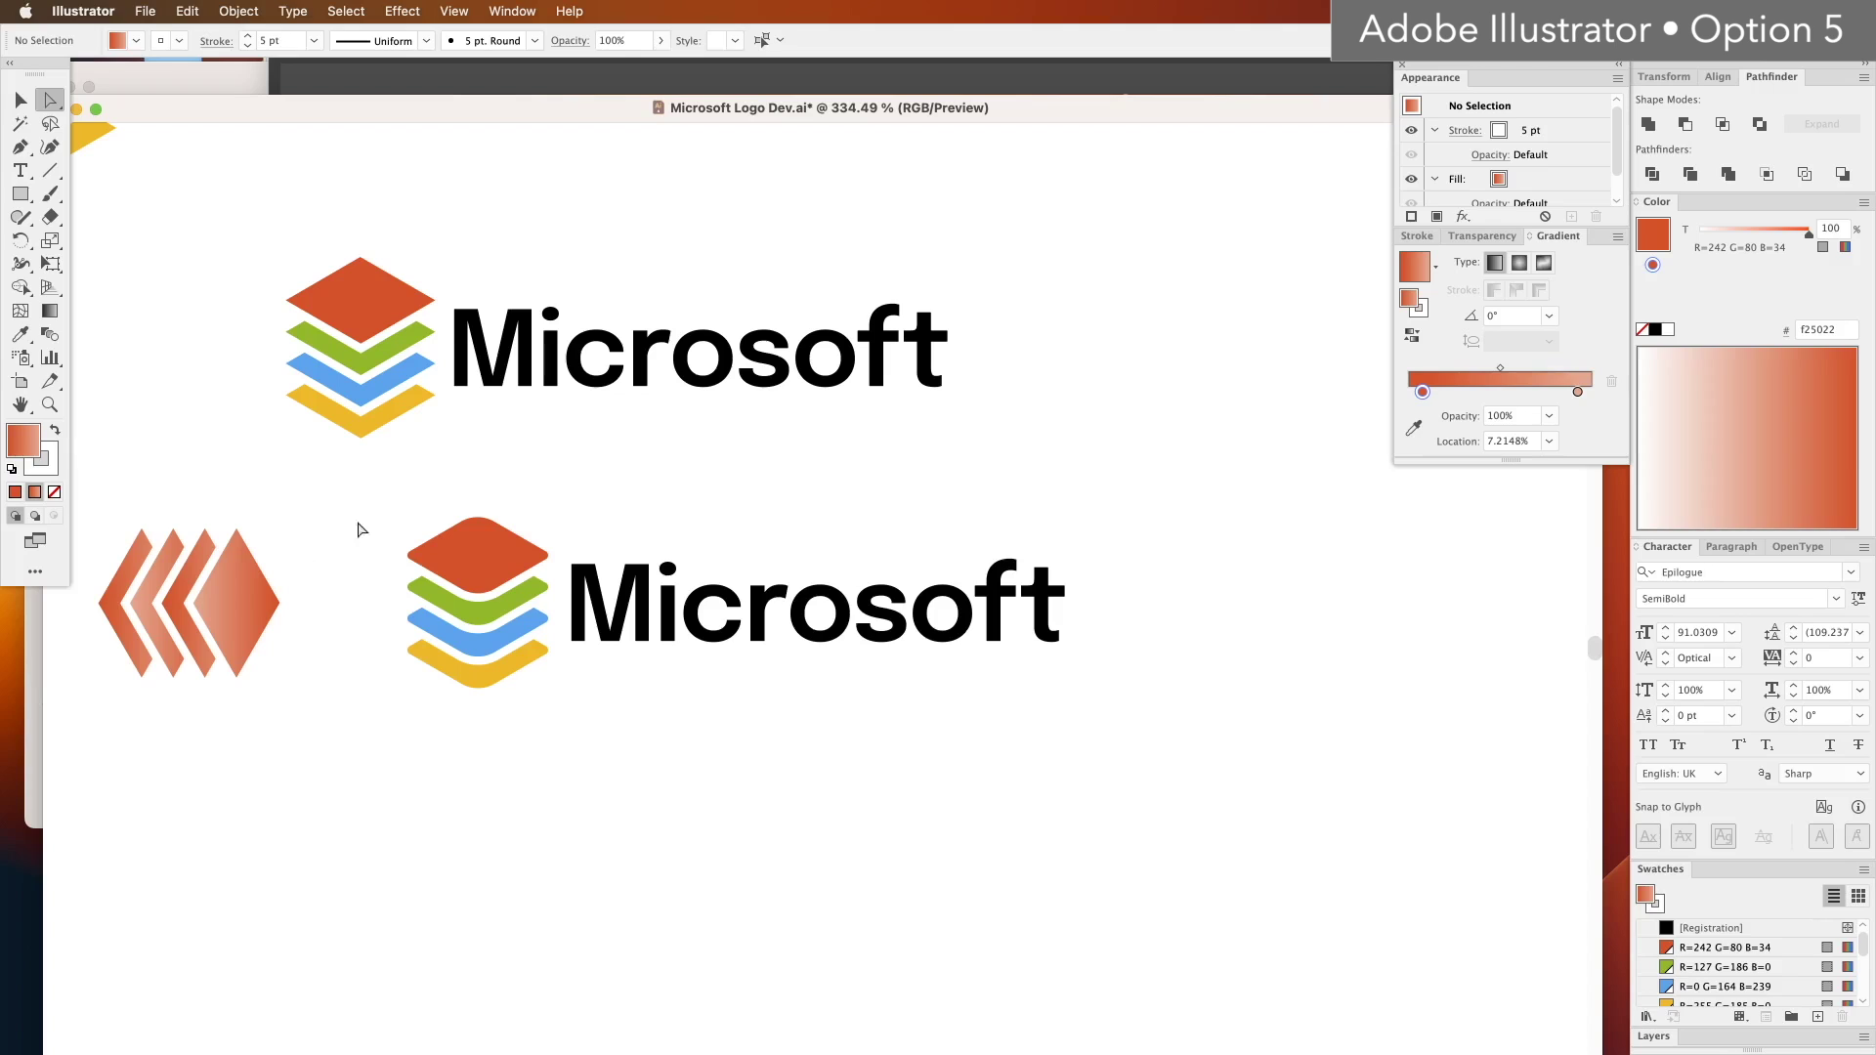
pyautogui.moveTo(368, 525); pyautogui.dragTo(534, 579)
pyautogui.click(623, 803)
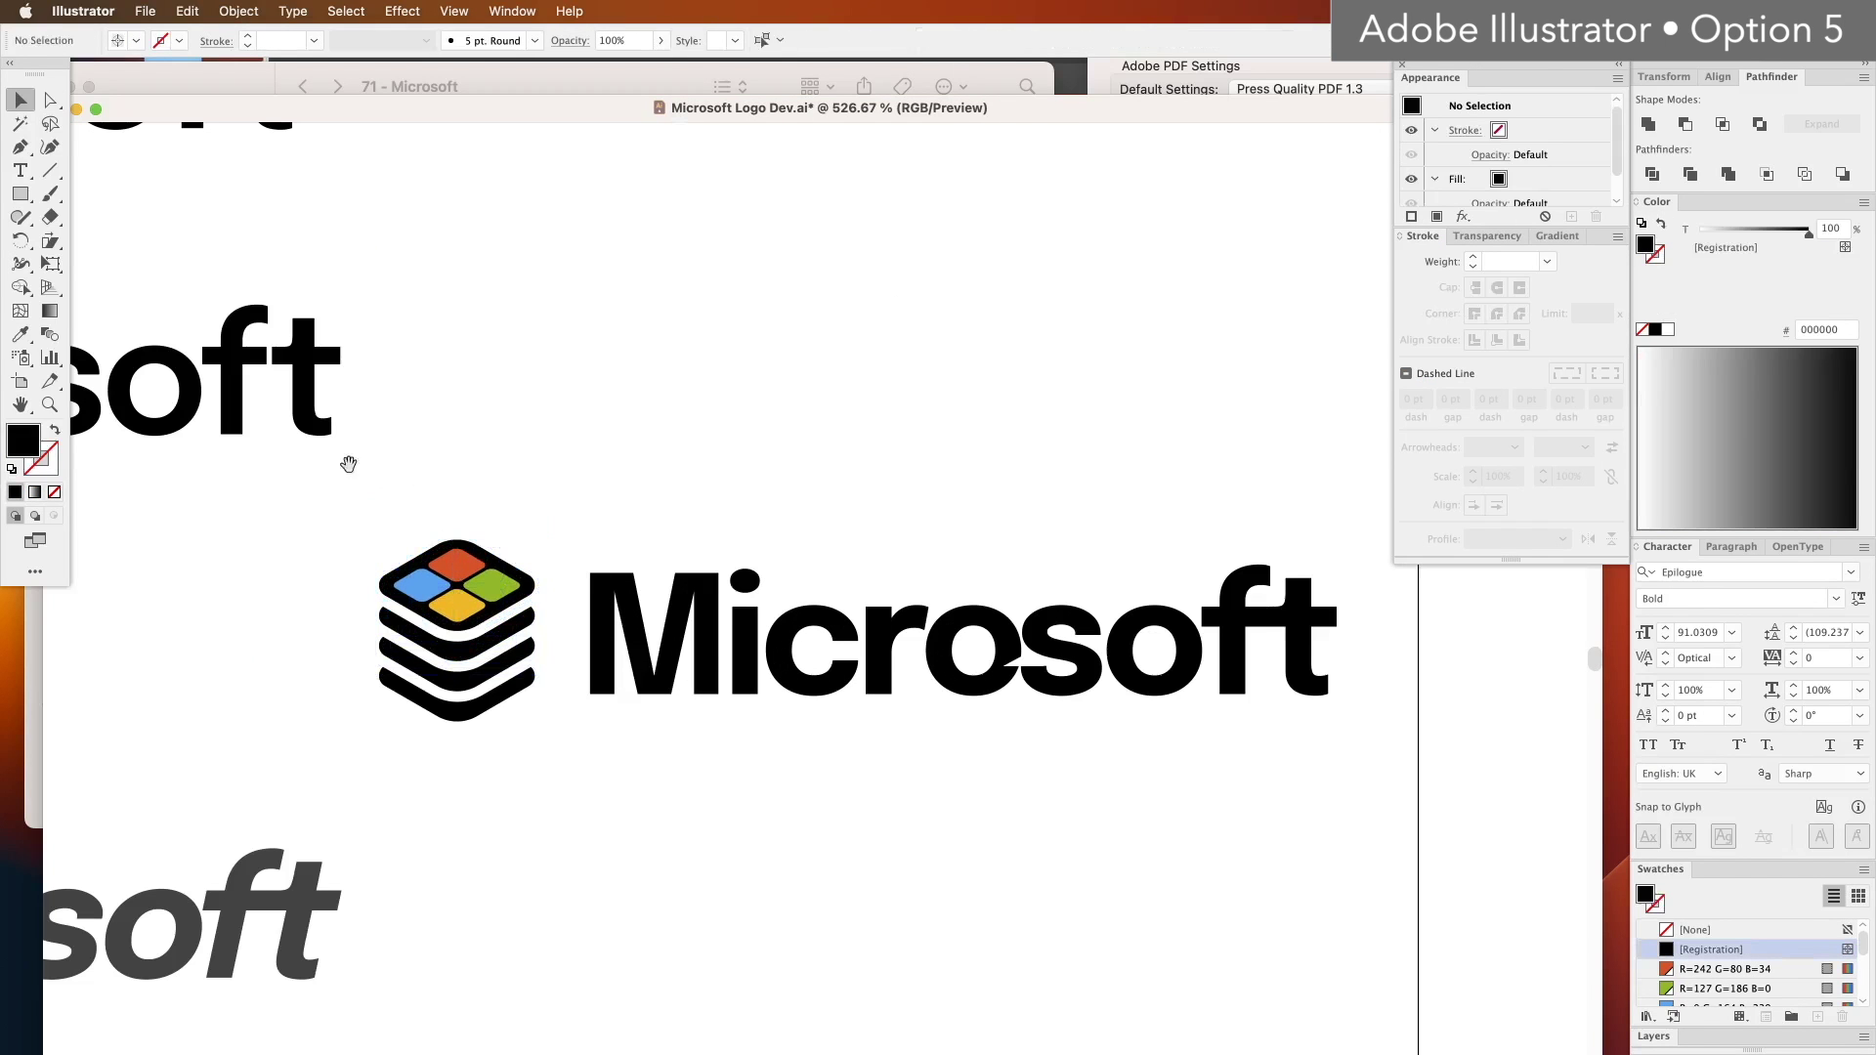
# Step: Give the four coloured tiles on the top layer a 1 pt White stroke aligned to the inside and enlarge them slightly
pyautogui.moveTo(348, 465); pyautogui.dragTo(774, 810)
pyautogui.click(536, 381)
pyautogui.click(39, 467)
pyautogui.click(1667, 329)
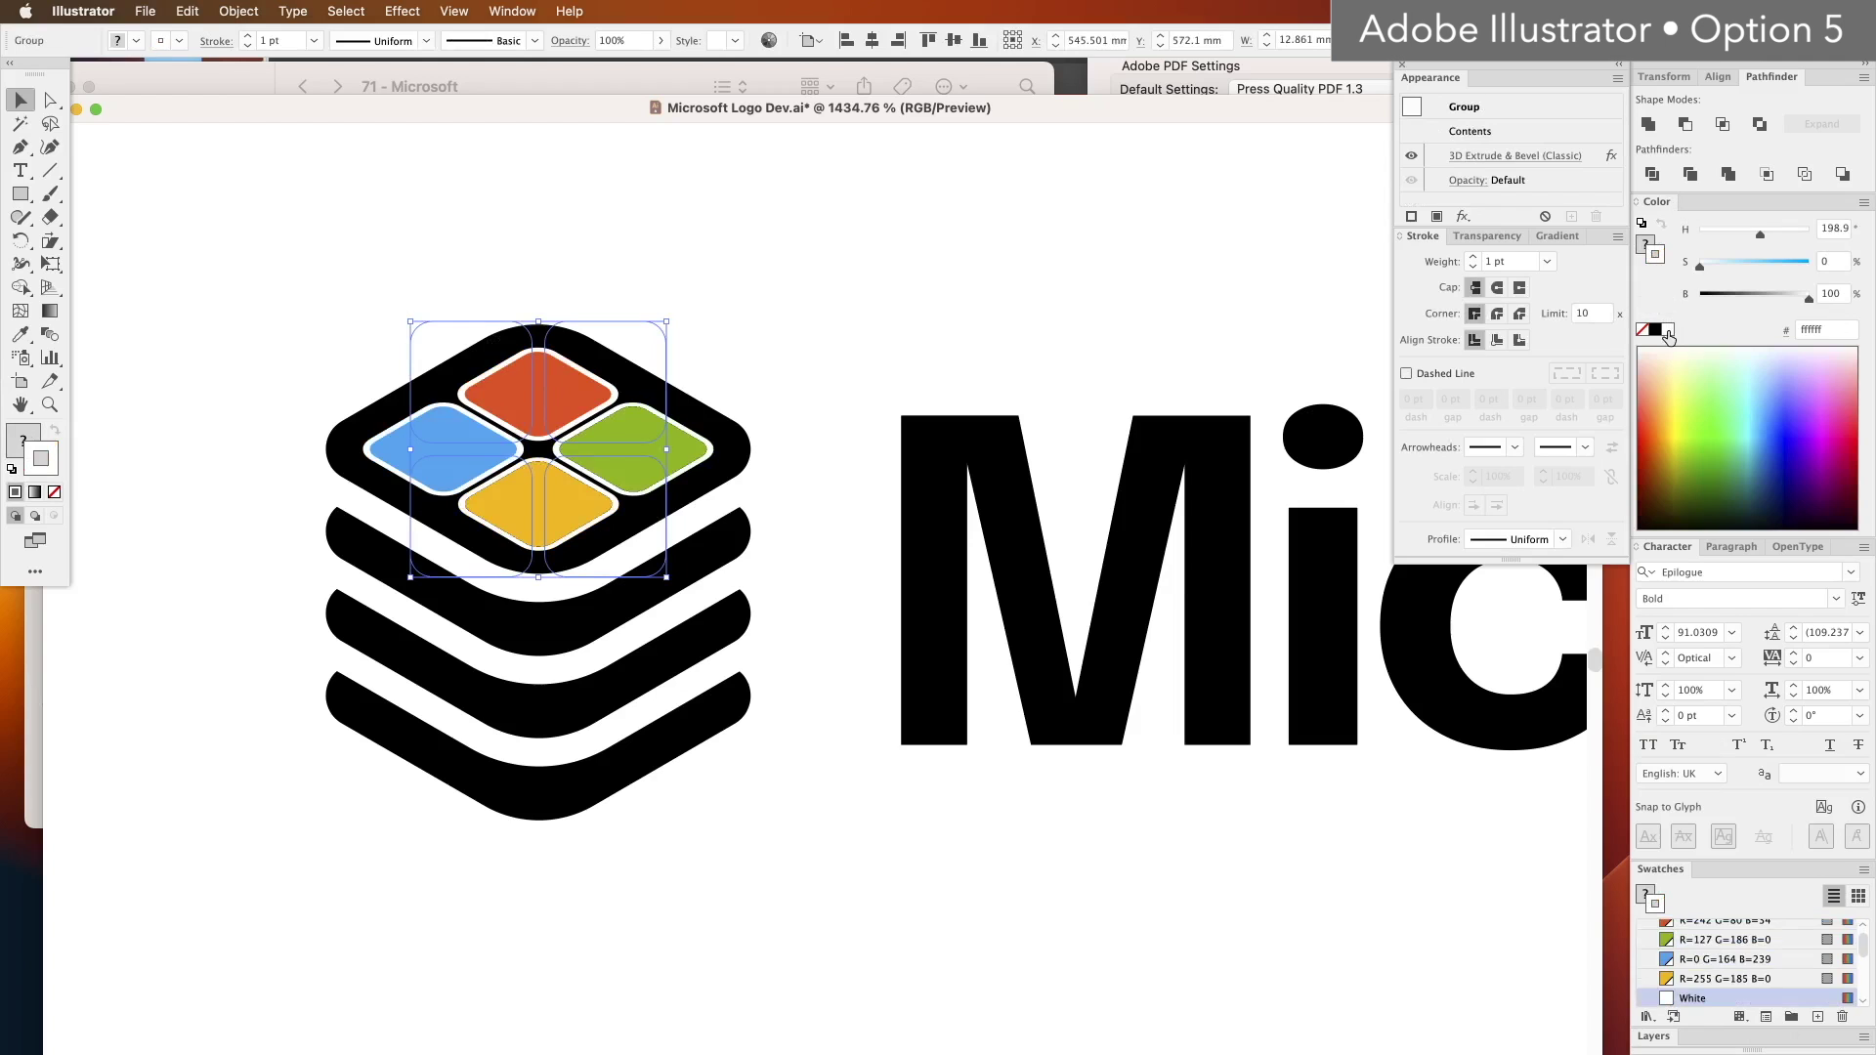
pyautogui.click(1497, 339)
pyautogui.moveTo(537, 321); pyautogui.dragTo(537, 306)
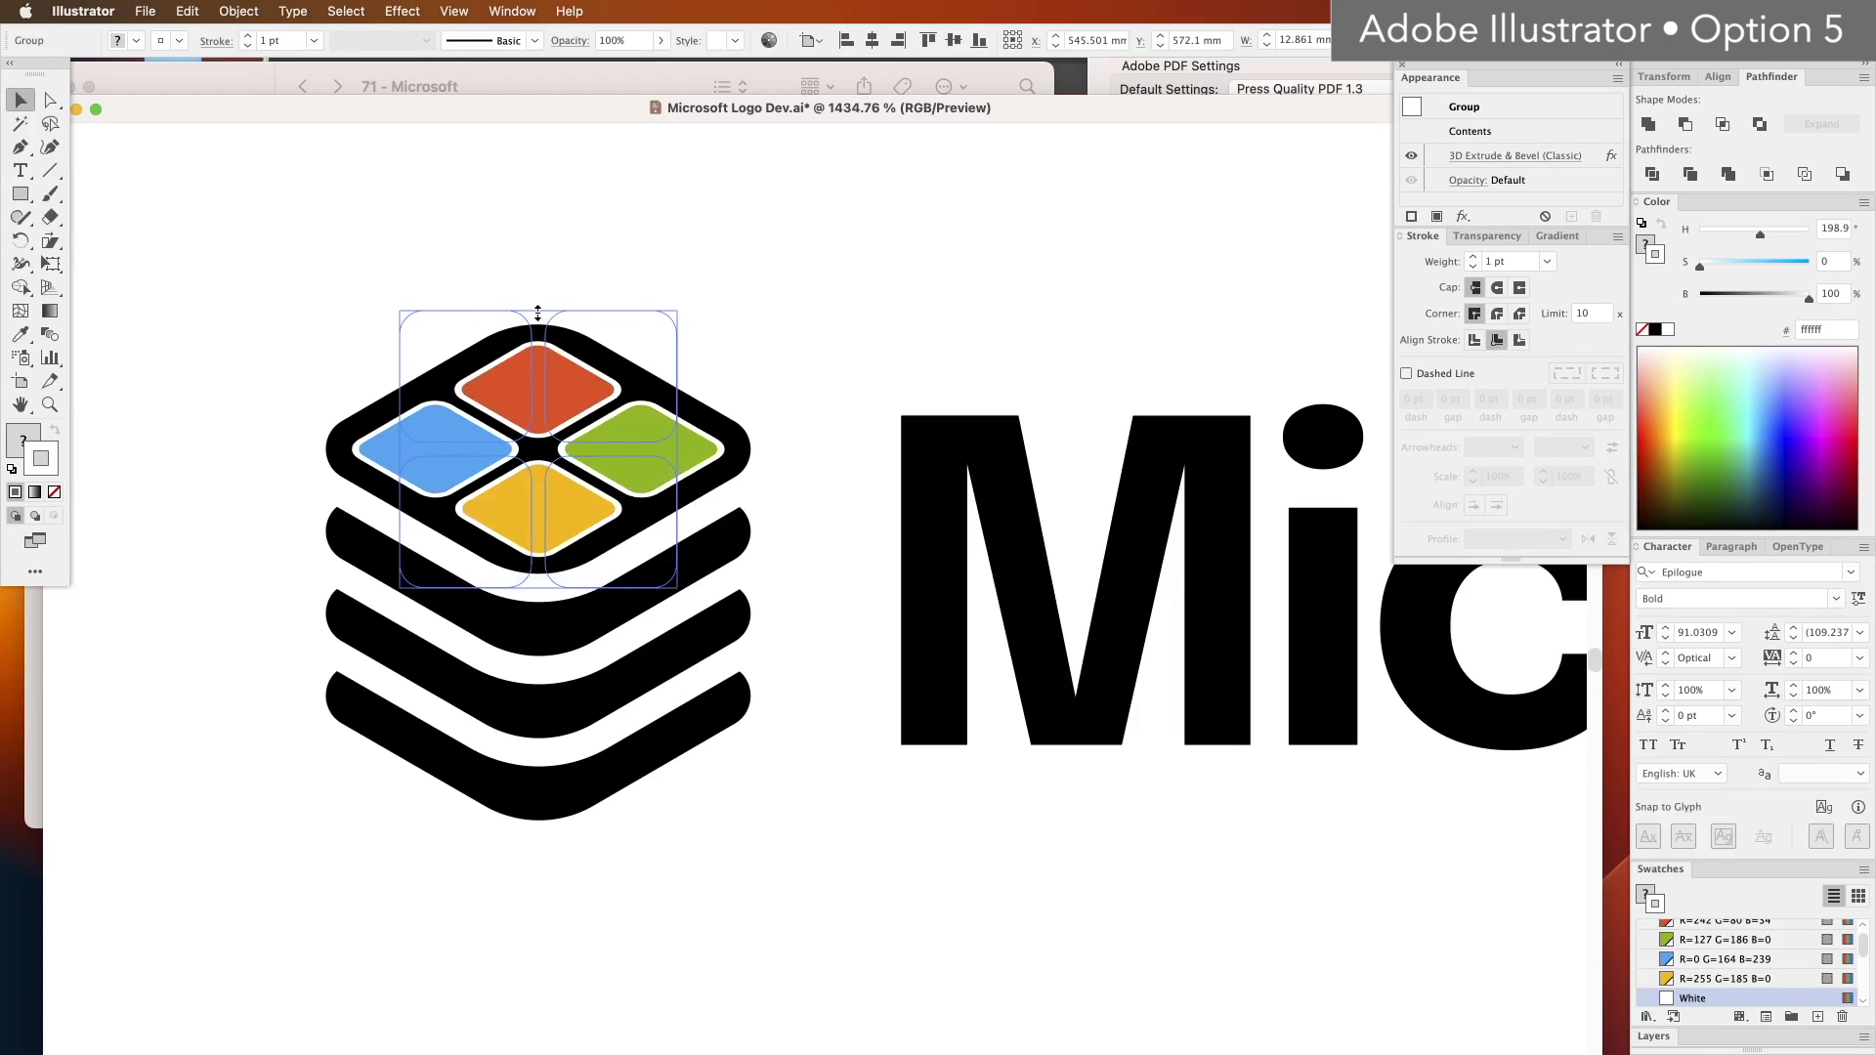
pyautogui.click(782, 356)
# Step: Inspect the stacked icon's coloured tiles and the wordmark's o and s join close up and at reduced size
pyautogui.press('super+minus')
pyautogui.press('super+minus')
pyautogui.press('super+minus')
pyautogui.press('super+minus')
pyautogui.press('super+minus')
pyautogui.hscroll(3, 965, 436)
pyautogui.scroll(5, 485, 649)
pyautogui.click(278, 507)
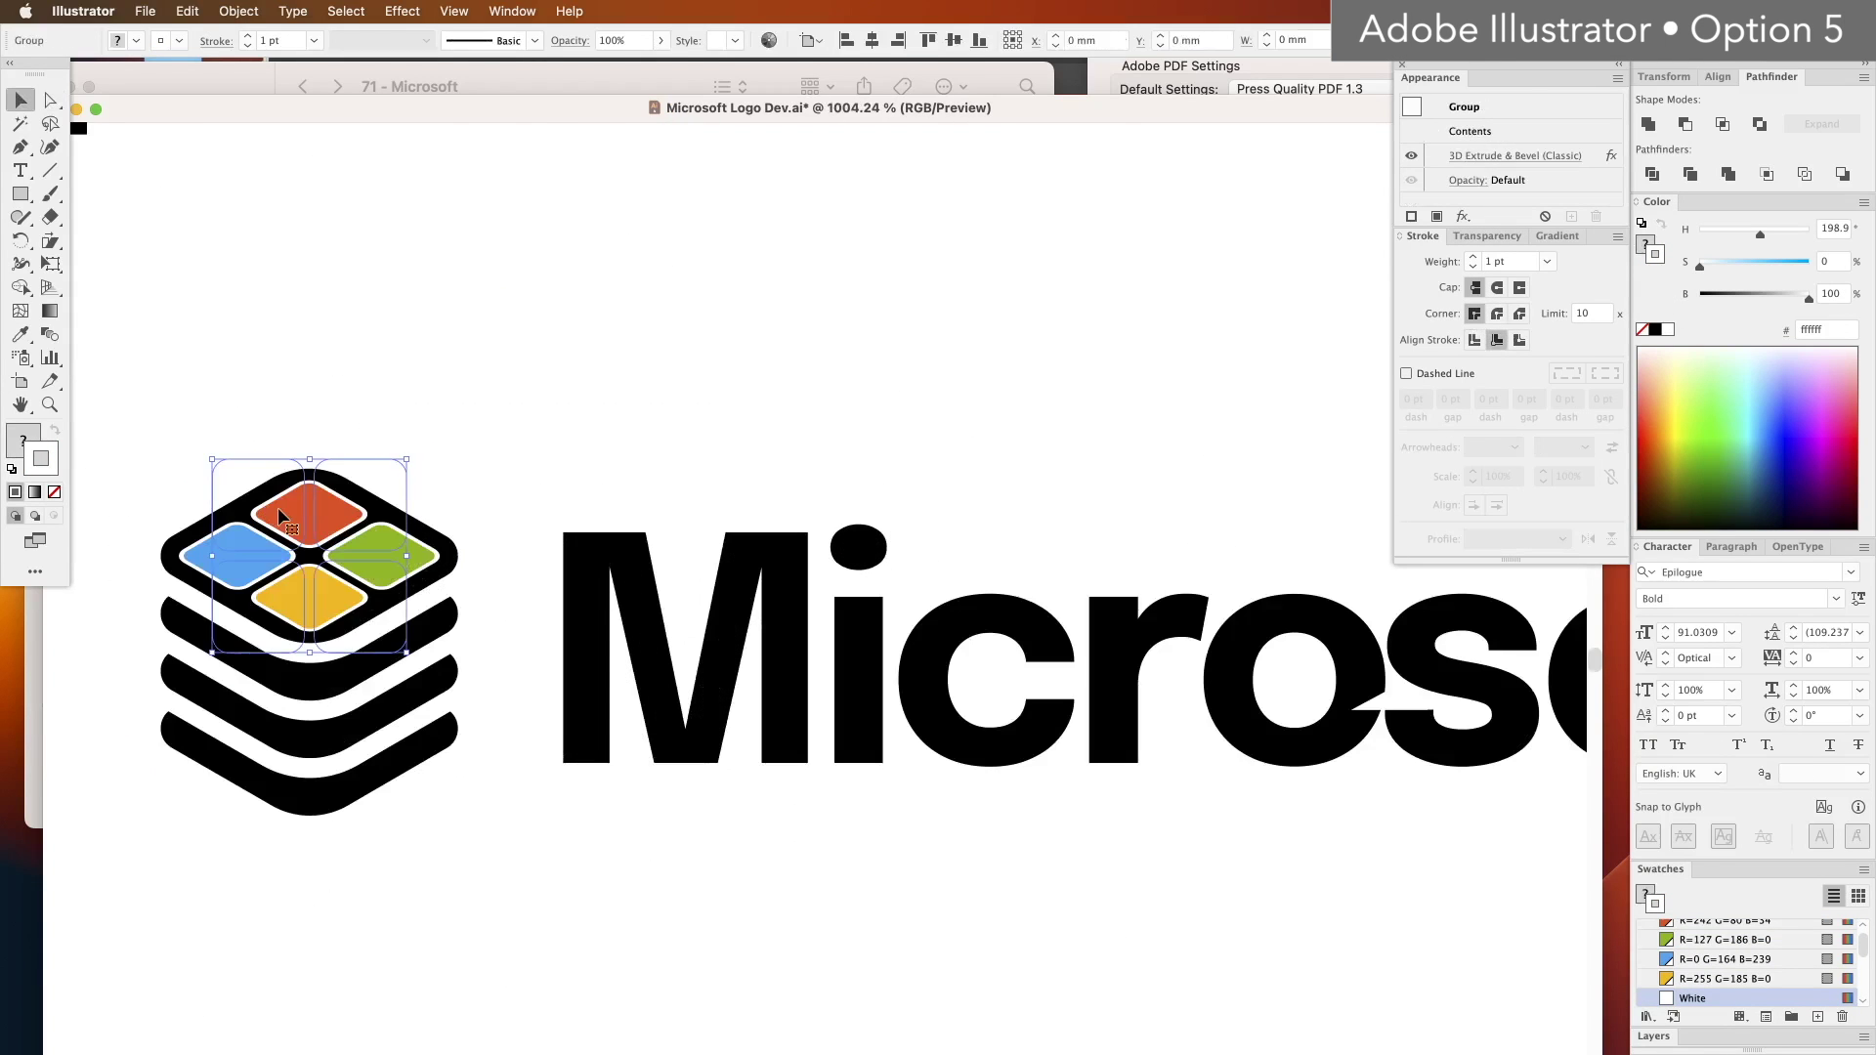
pyautogui.click(493, 268)
pyautogui.click(283, 517)
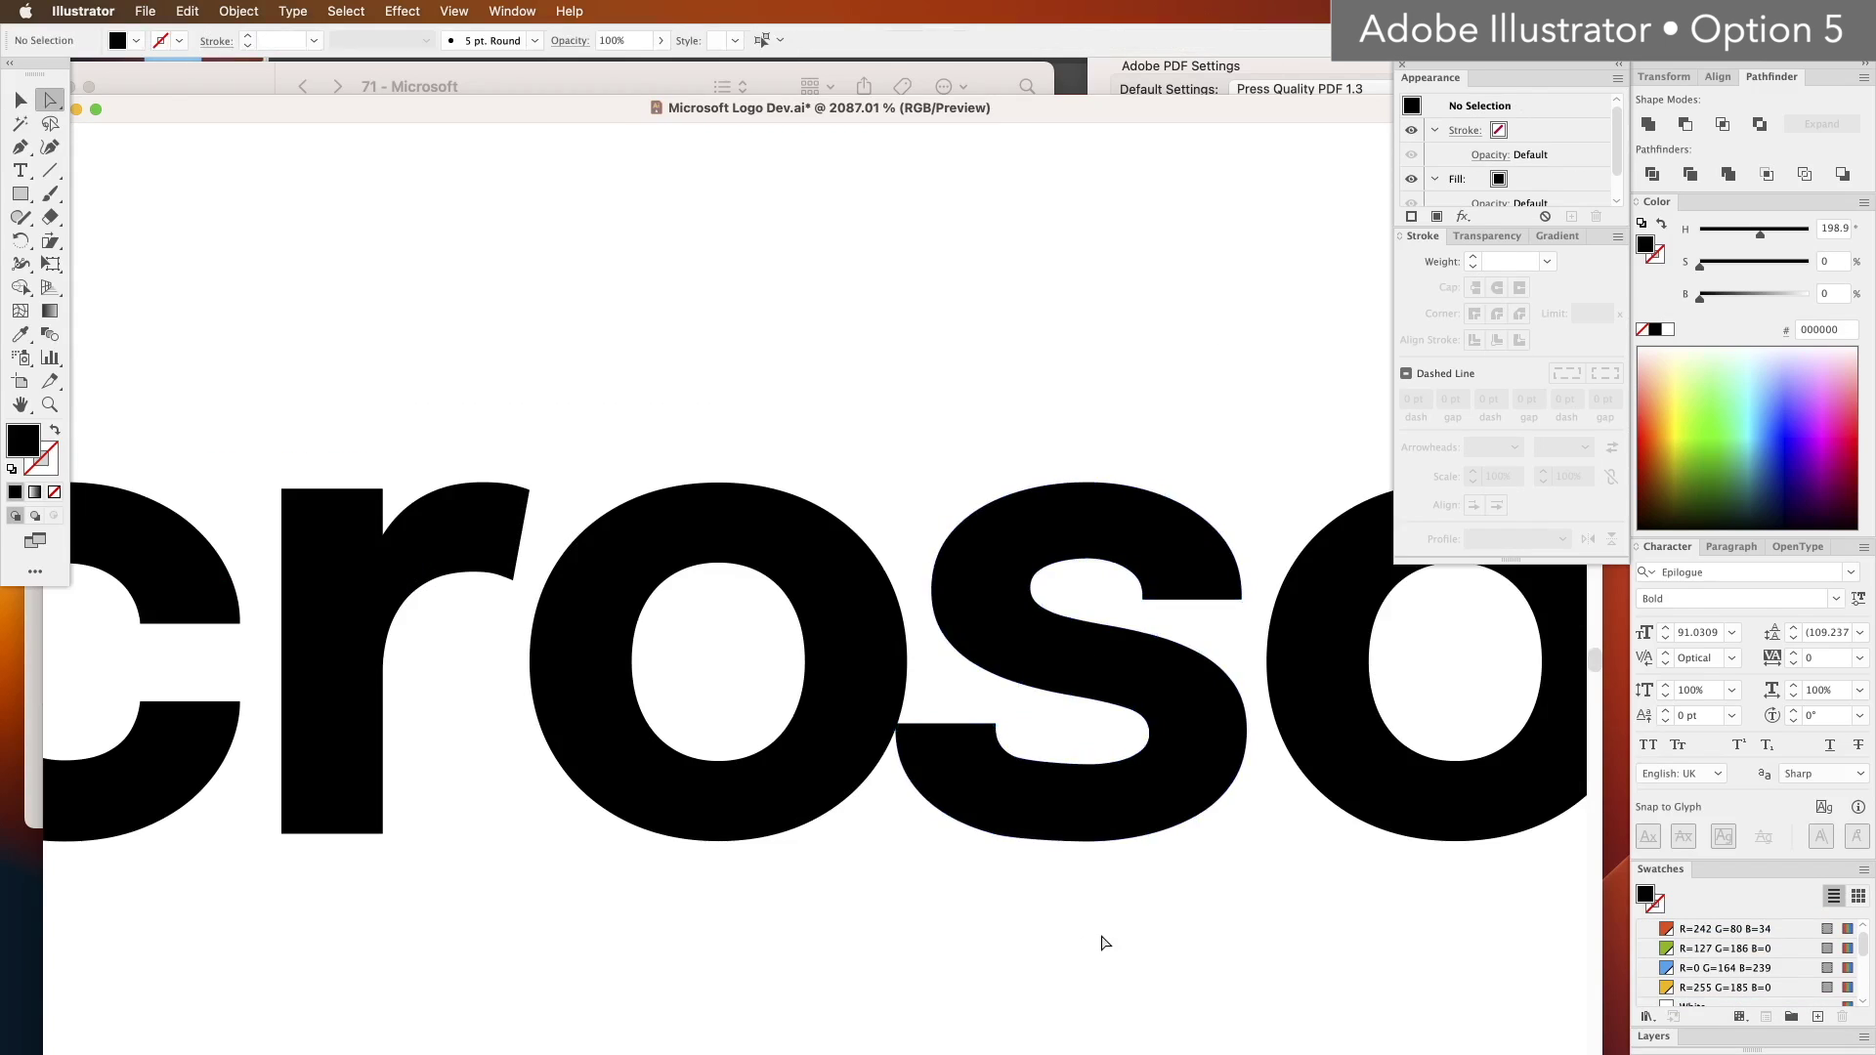
pyautogui.press('super+minus')
pyautogui.press('super+minus')
pyautogui.press('super+minus')
pyautogui.press('super+minus')
pyautogui.press('super+minus')
pyautogui.press('super+minus')
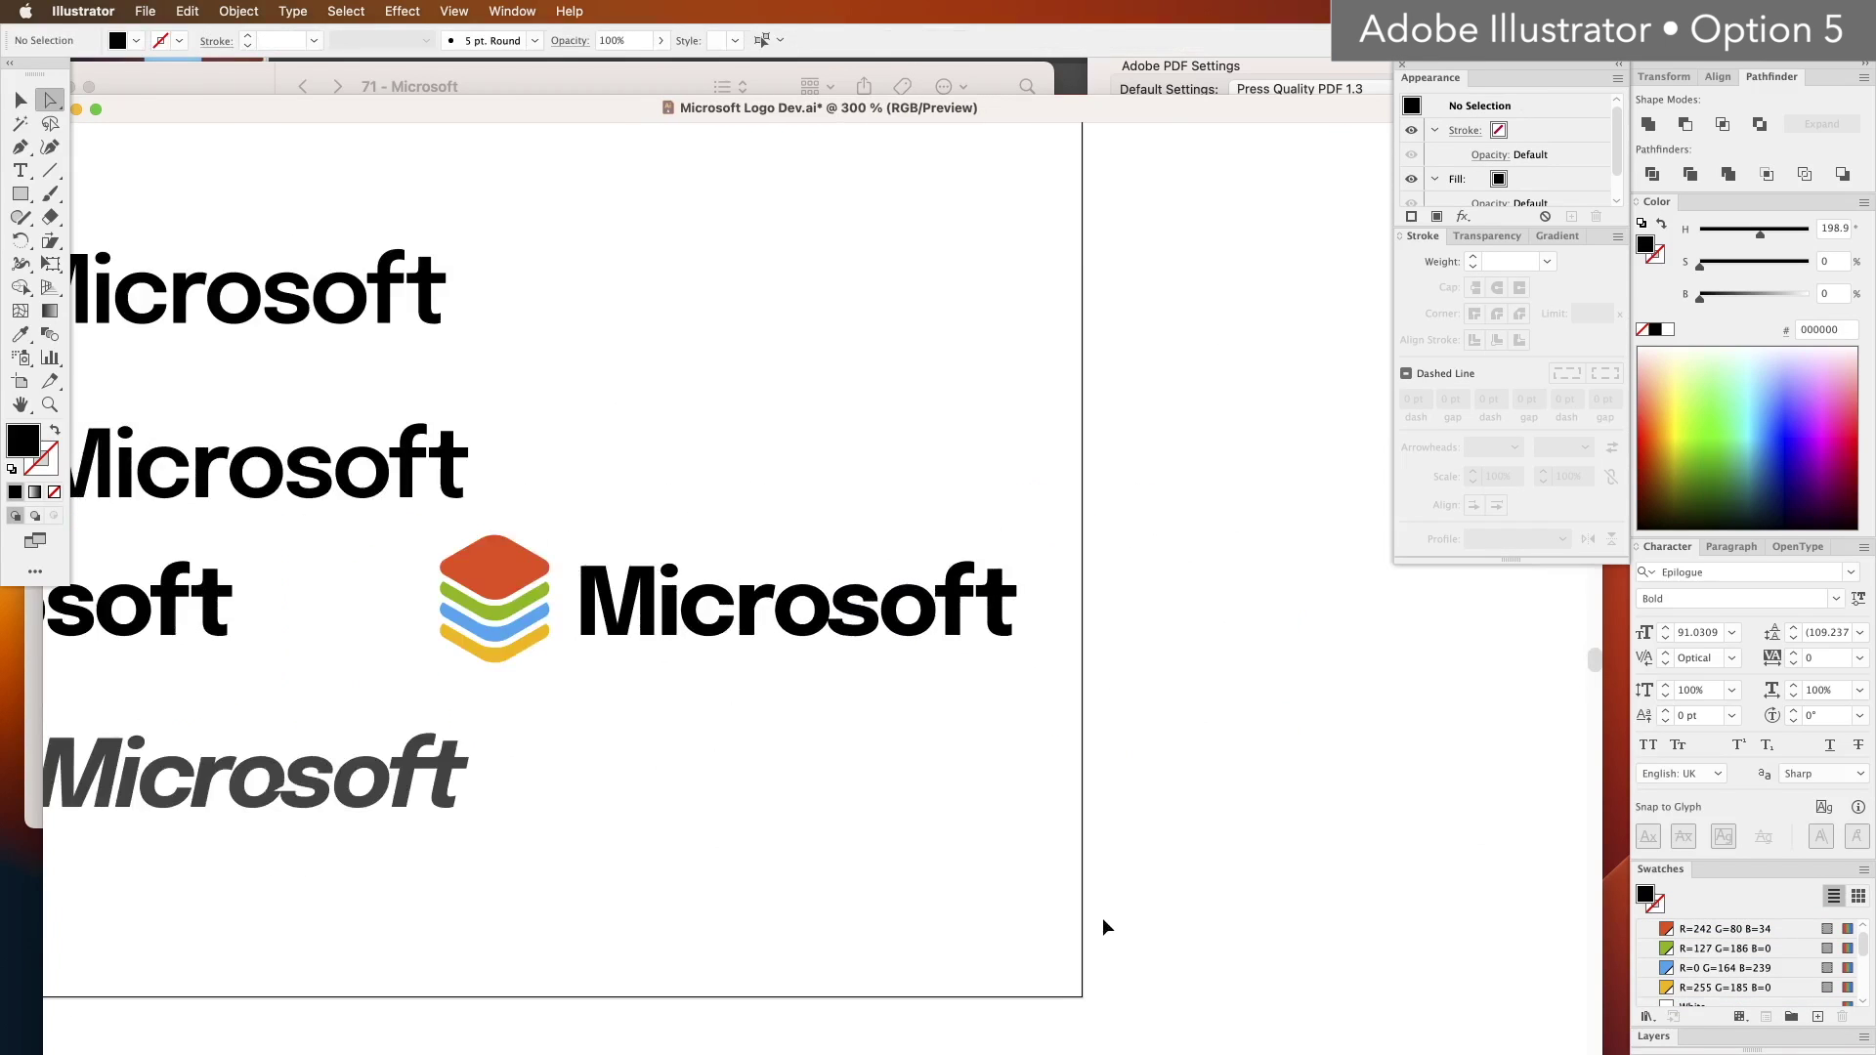
# Step: Cut a notch between the wordmark's first o and s by placing a white triangular wedge about 5.5 mm wide
pyautogui.hscroll(-3, 1085, 880)
pyautogui.press('super+z')
pyautogui.press('super+shift+a')
pyautogui.click(423, 782)
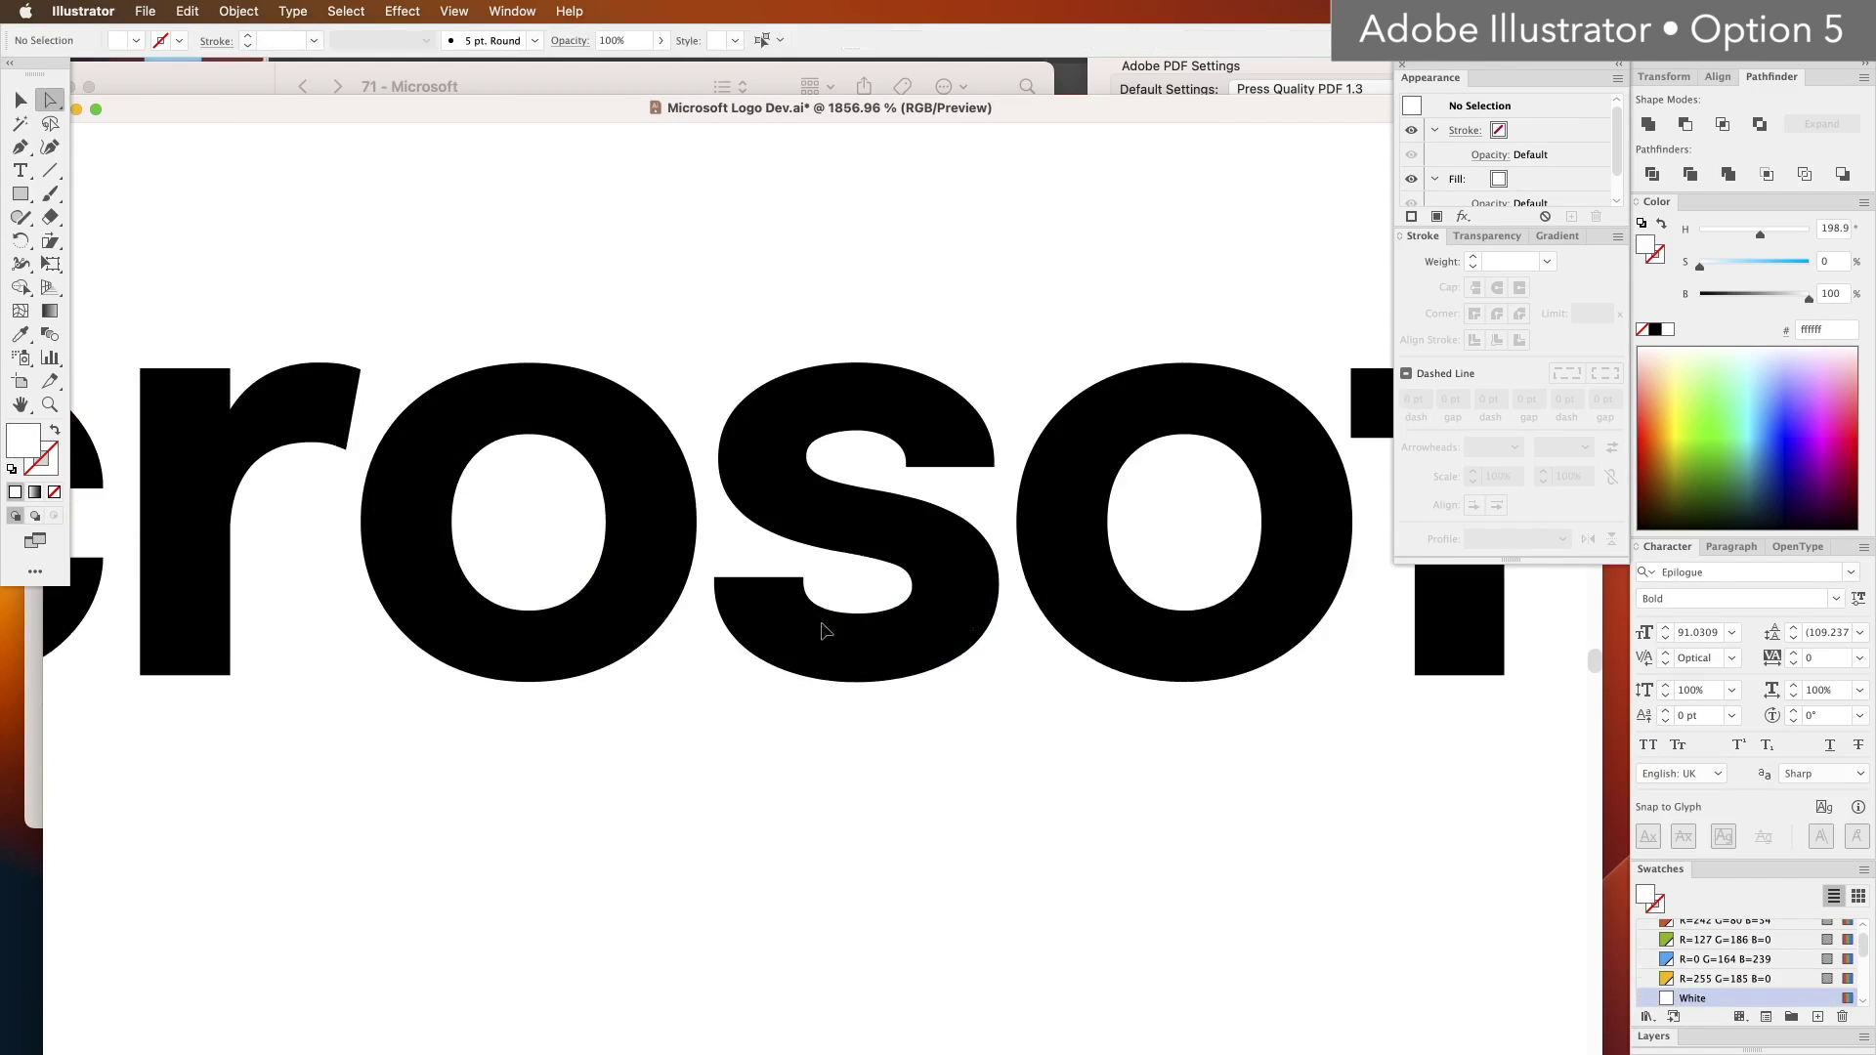
pyautogui.moveTo(817, 628); pyautogui.dragTo(677, 569)
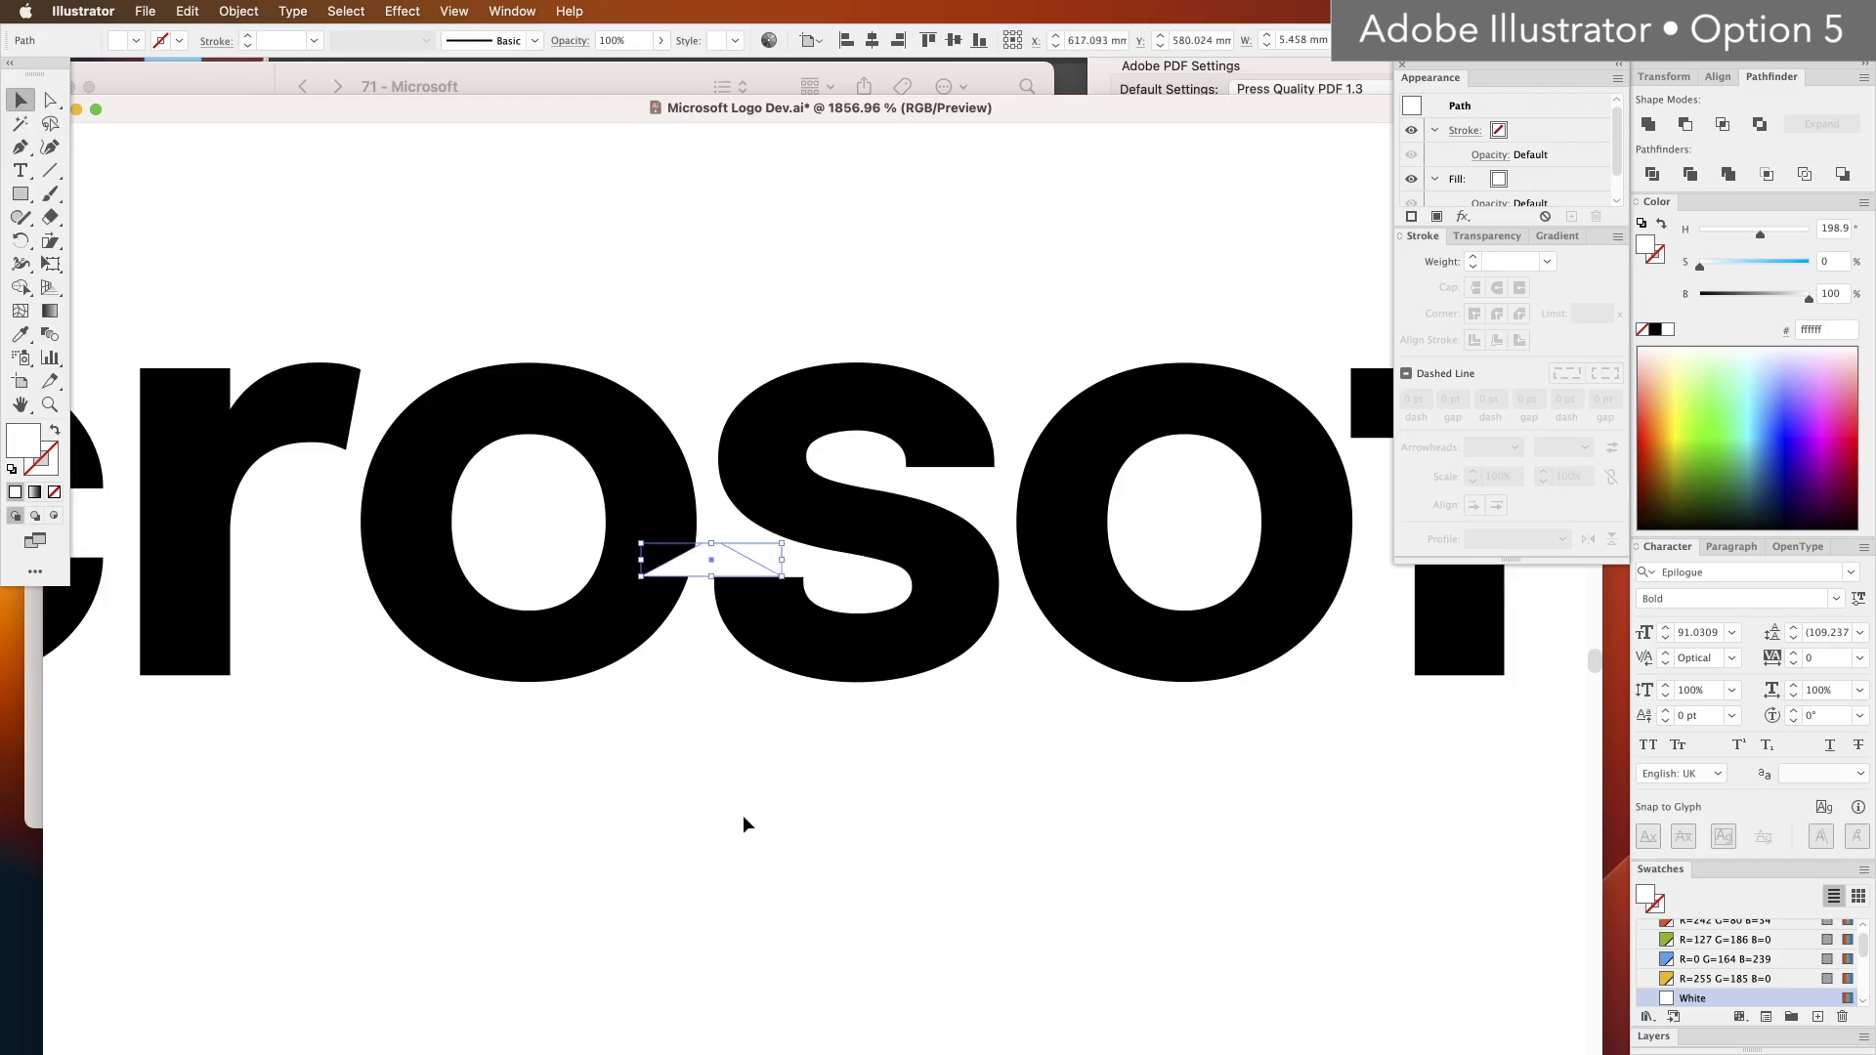
pyautogui.click(742, 815)
# Step: Select the letters s, o, f and t of the wordmark and nudge them left towards the first o
pyautogui.press('super+minus')
pyautogui.press('super+minus')
pyautogui.press('super+minus')
pyautogui.press('super+minus')
pyautogui.press('super+minus')
pyautogui.press('super+minus')
pyautogui.moveTo(406, 469); pyautogui.dragTo(1122, 720)
pyautogui.press('a')
pyautogui.moveTo(905, 485); pyautogui.dragTo(1251, 563)
pyautogui.press('Left')
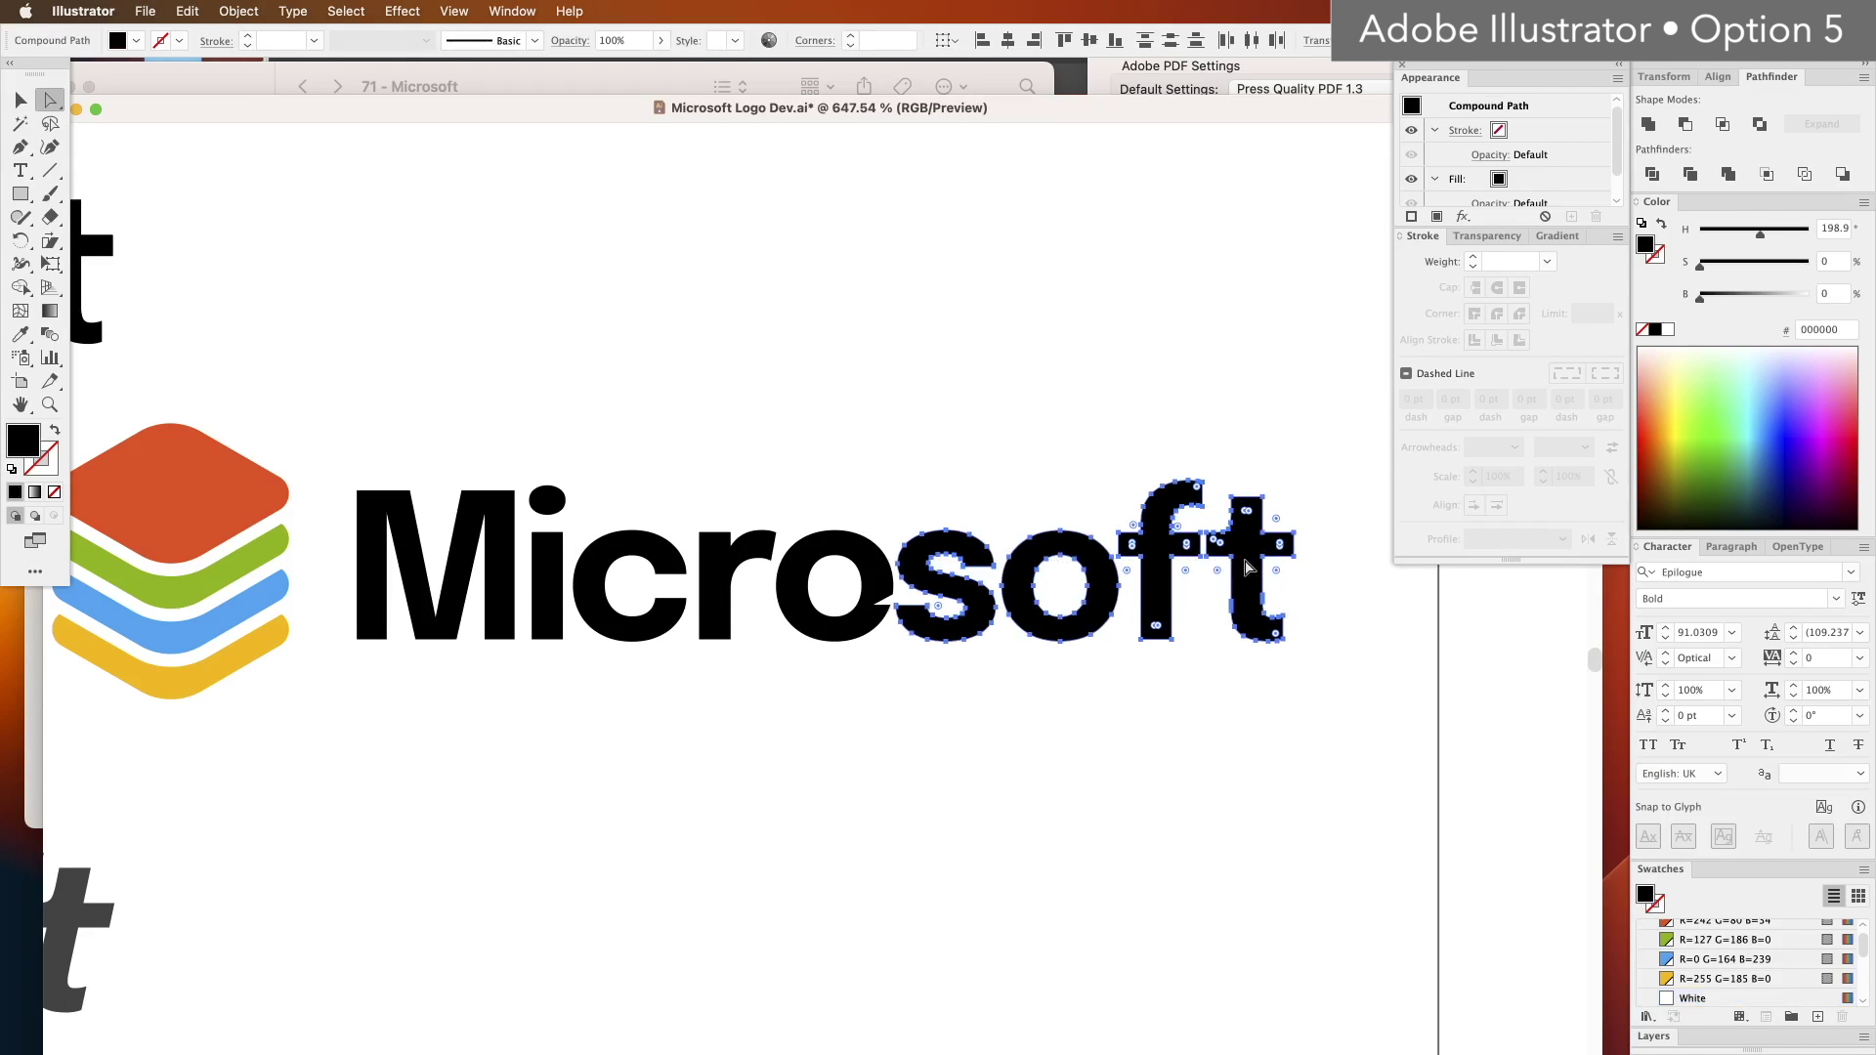
# Step: Refine the notched join between the wordmark's first o and s by shifting the selected outlines left
pyautogui.press('v')
pyautogui.click(1105, 415)
pyautogui.moveTo(1105, 416); pyautogui.dragTo(1009, 394)
pyautogui.press('a')
pyautogui.click(796, 580)
pyautogui.moveTo(795, 586); pyautogui.dragTo(898, 663)
pyautogui.moveTo(845, 520); pyautogui.dragTo(818, 521)
pyautogui.press('v')
pyautogui.click(811, 905)
# Step: Nudge the wordmark's trailing letters left to tighten the spacing around the first o
pyautogui.press('super+minus')
pyautogui.press('super+minus')
pyautogui.press('super+minus')
pyautogui.press('super+minus')
pyautogui.press('super+minus')
pyautogui.press('super+minus')
pyautogui.press('super+minus')
pyautogui.press('super+minus')
pyautogui.press('a')
pyautogui.moveTo(766, 462); pyautogui.dragTo(1102, 671)
pyautogui.press('Left')
# Step: Nudge the letters from the r onwards left and bring the final t closer to the f
pyautogui.click(639, 530)
pyautogui.moveTo(703, 511); pyautogui.dragTo(1085, 719)
pyautogui.press('Left')
pyautogui.click(1123, 570)
pyautogui.click(1044, 579)
pyautogui.press('Left')
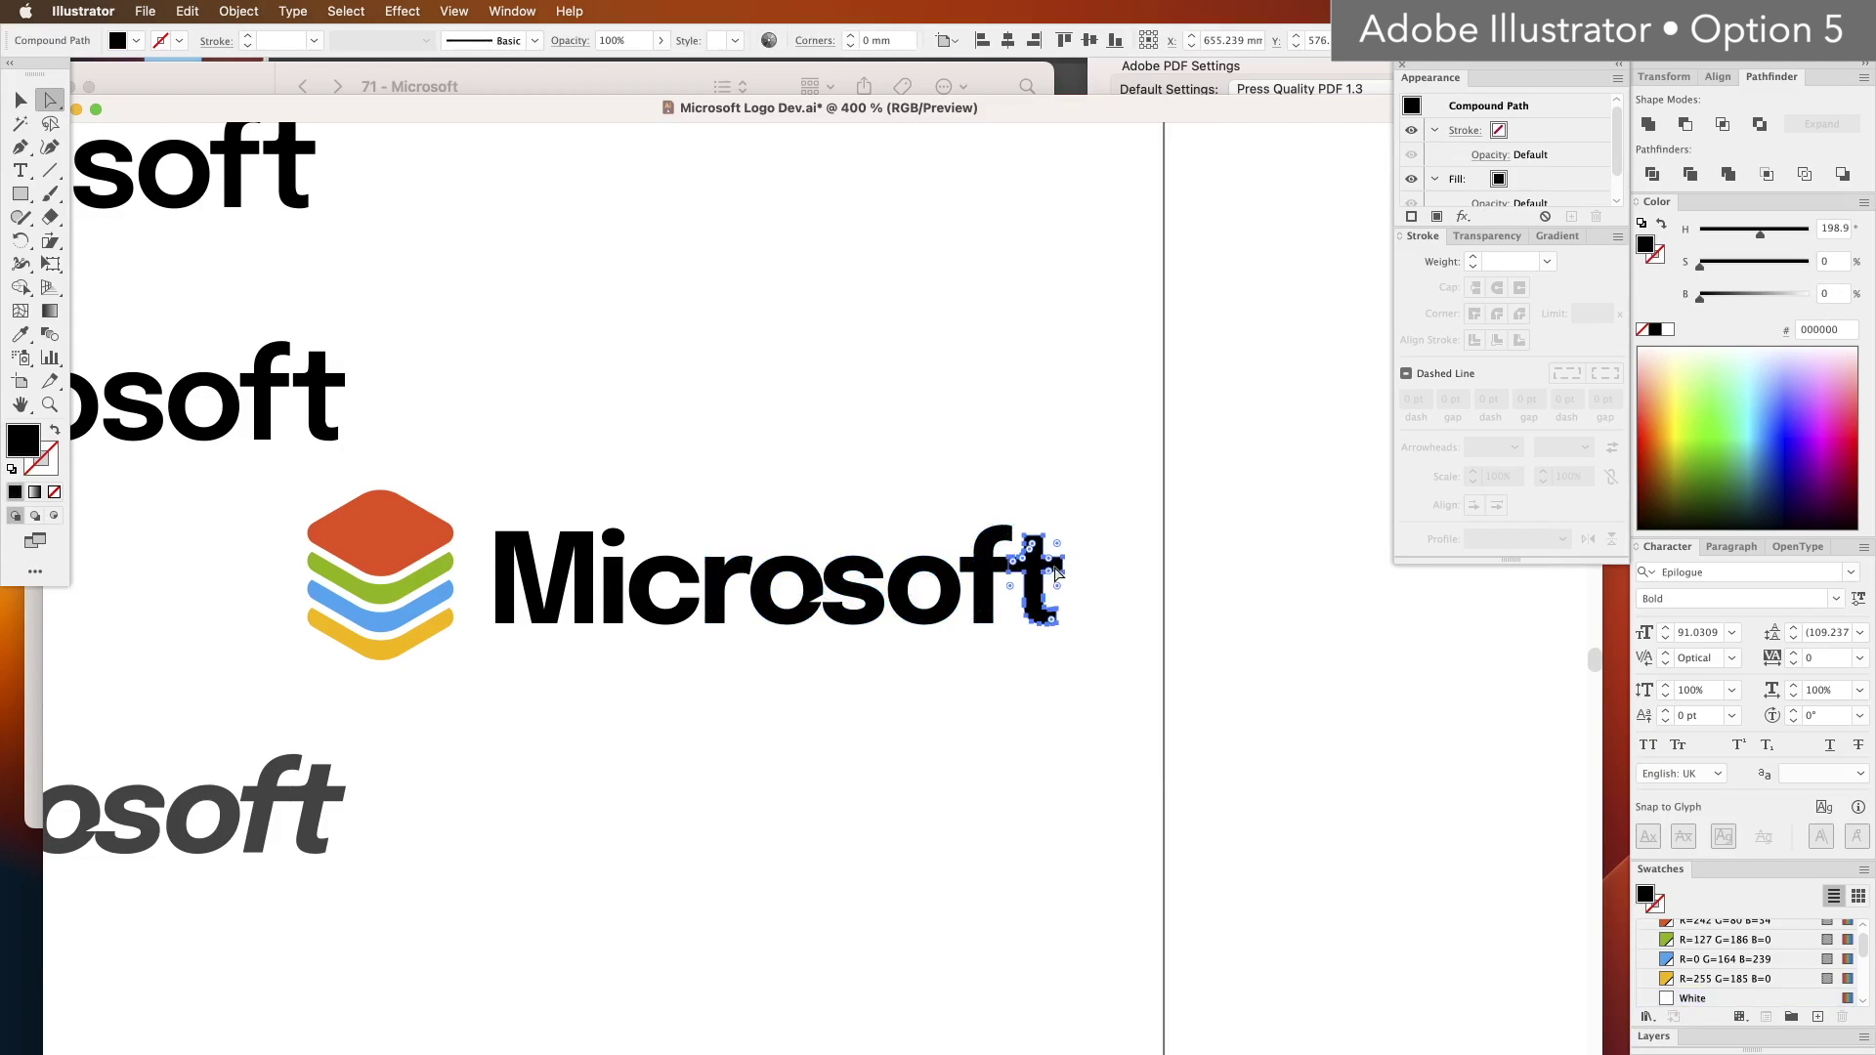
# Step: Shift the respaced wordmark slightly to the right of the stacked icon
pyautogui.press('v')
pyautogui.moveTo(1044, 579); pyautogui.dragTo(1070, 575)
pyautogui.click(1098, 632)
pyautogui.click(455, 626)
# Step: Move the tile group of the lower stacked icon upward and select the black layer beneath it
pyautogui.scroll(3, 1714, 971)
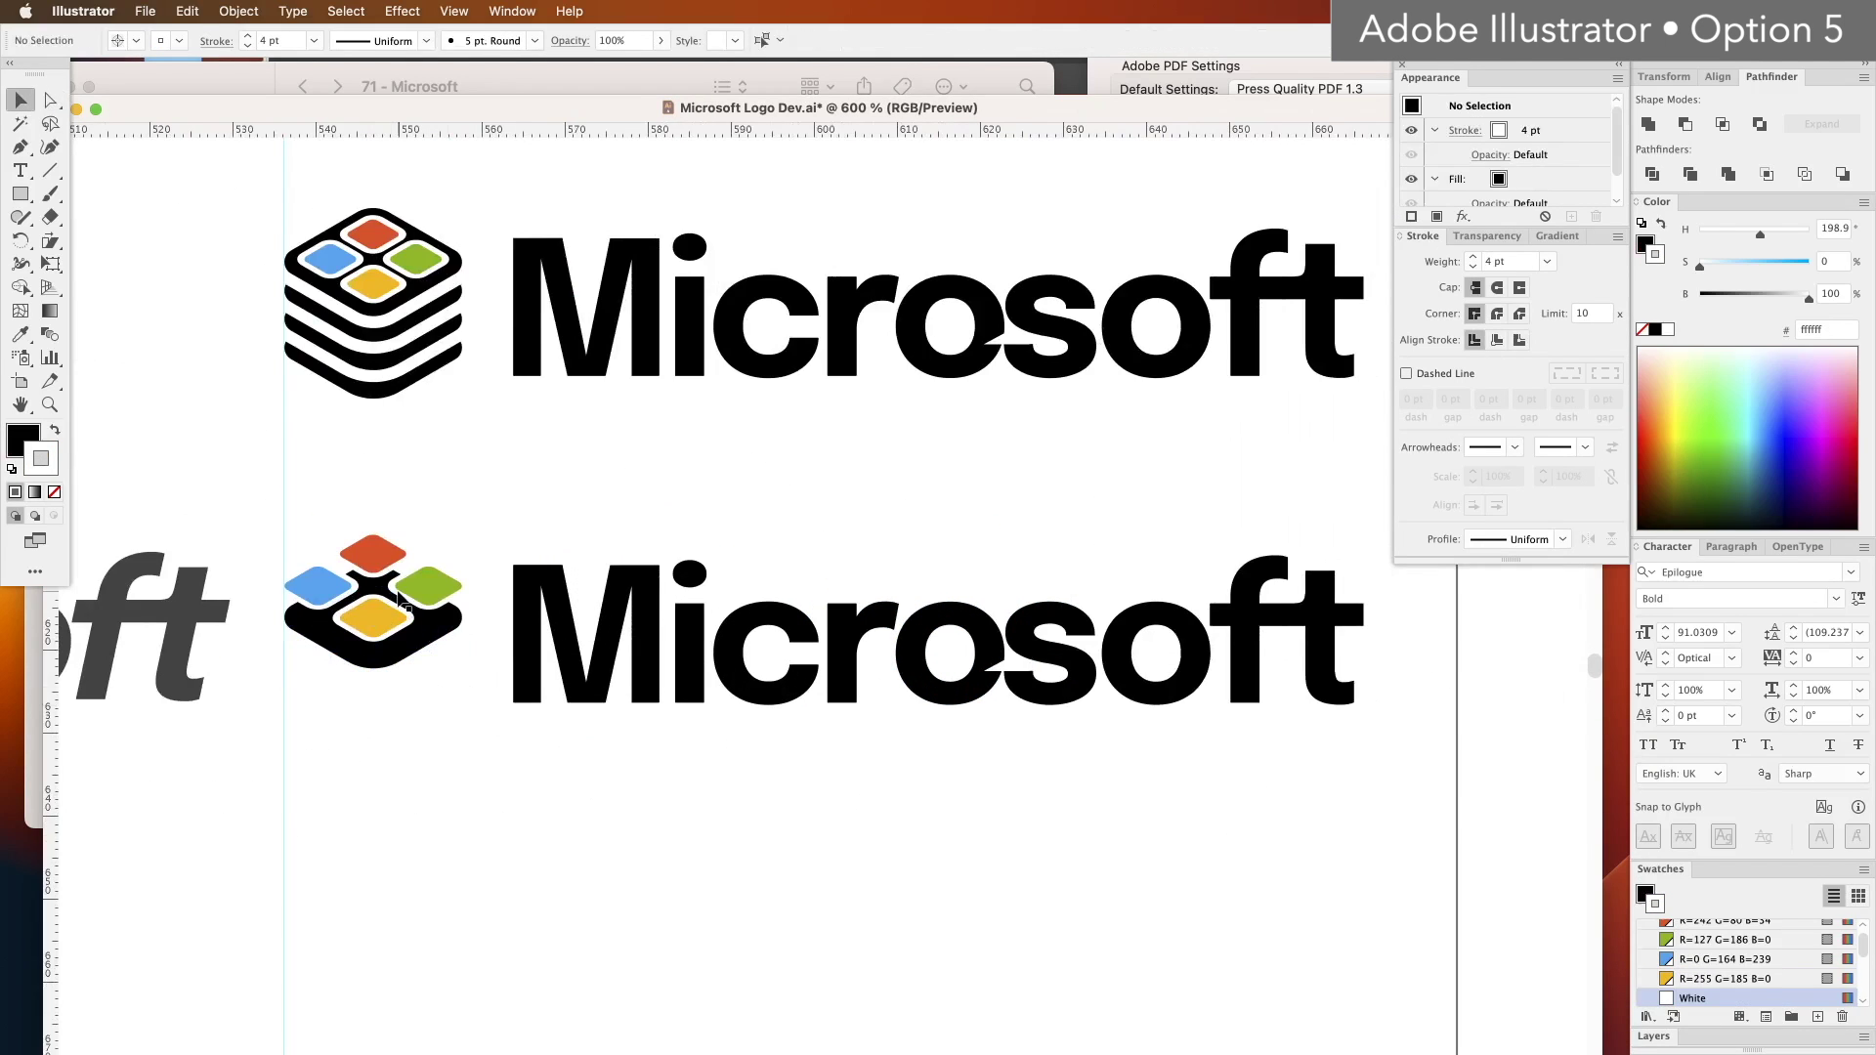
pyautogui.click(420, 572)
pyautogui.moveTo(420, 572); pyautogui.dragTo(419, 521)
pyautogui.click(383, 666)
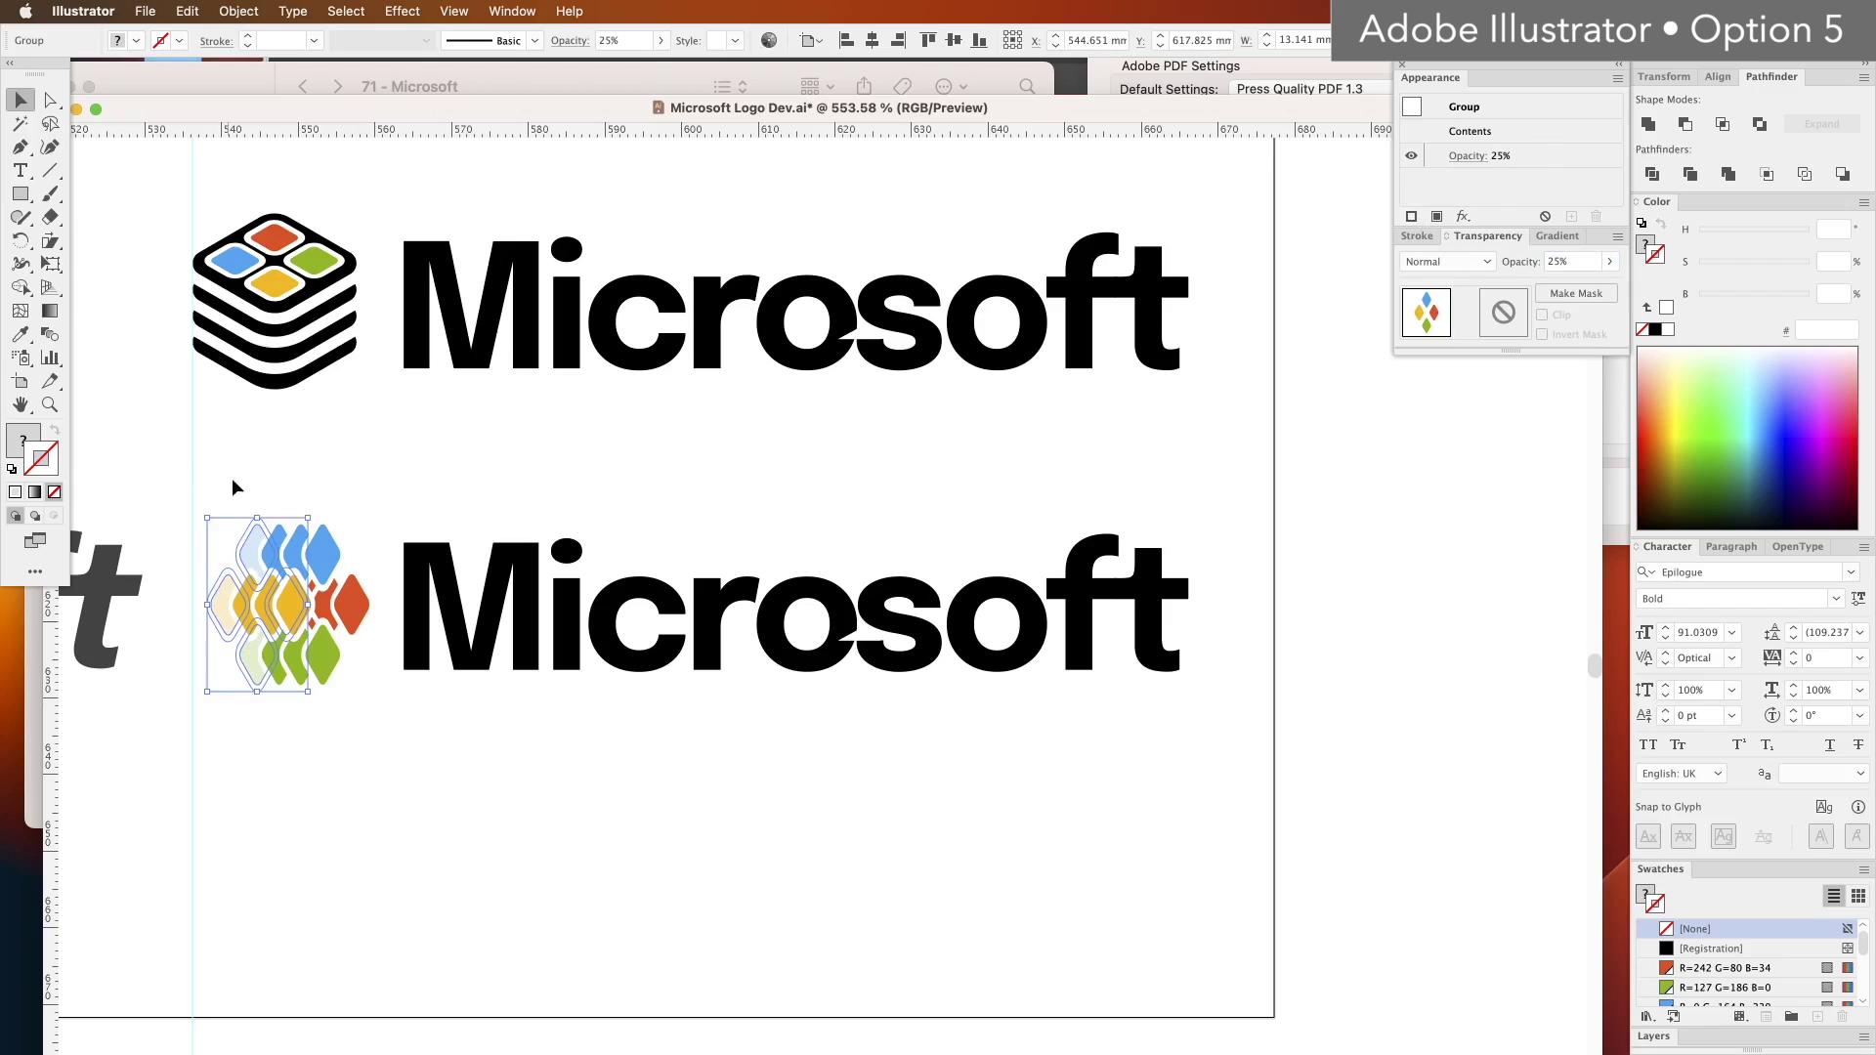
# Step: Set the opacity of the next two tile layers to 50% and 75%, working from the faintest layer towards the front
pyautogui.click(232, 486)
pyautogui.click(275, 554)
pyautogui.moveTo(1593, 261); pyautogui.dragTo(1480, 231)
pyautogui.write('50')
pyautogui.press('Return')
pyautogui.click(569, 798)
pyautogui.click(307, 537)
pyautogui.write('75')
pyautogui.press('Return')
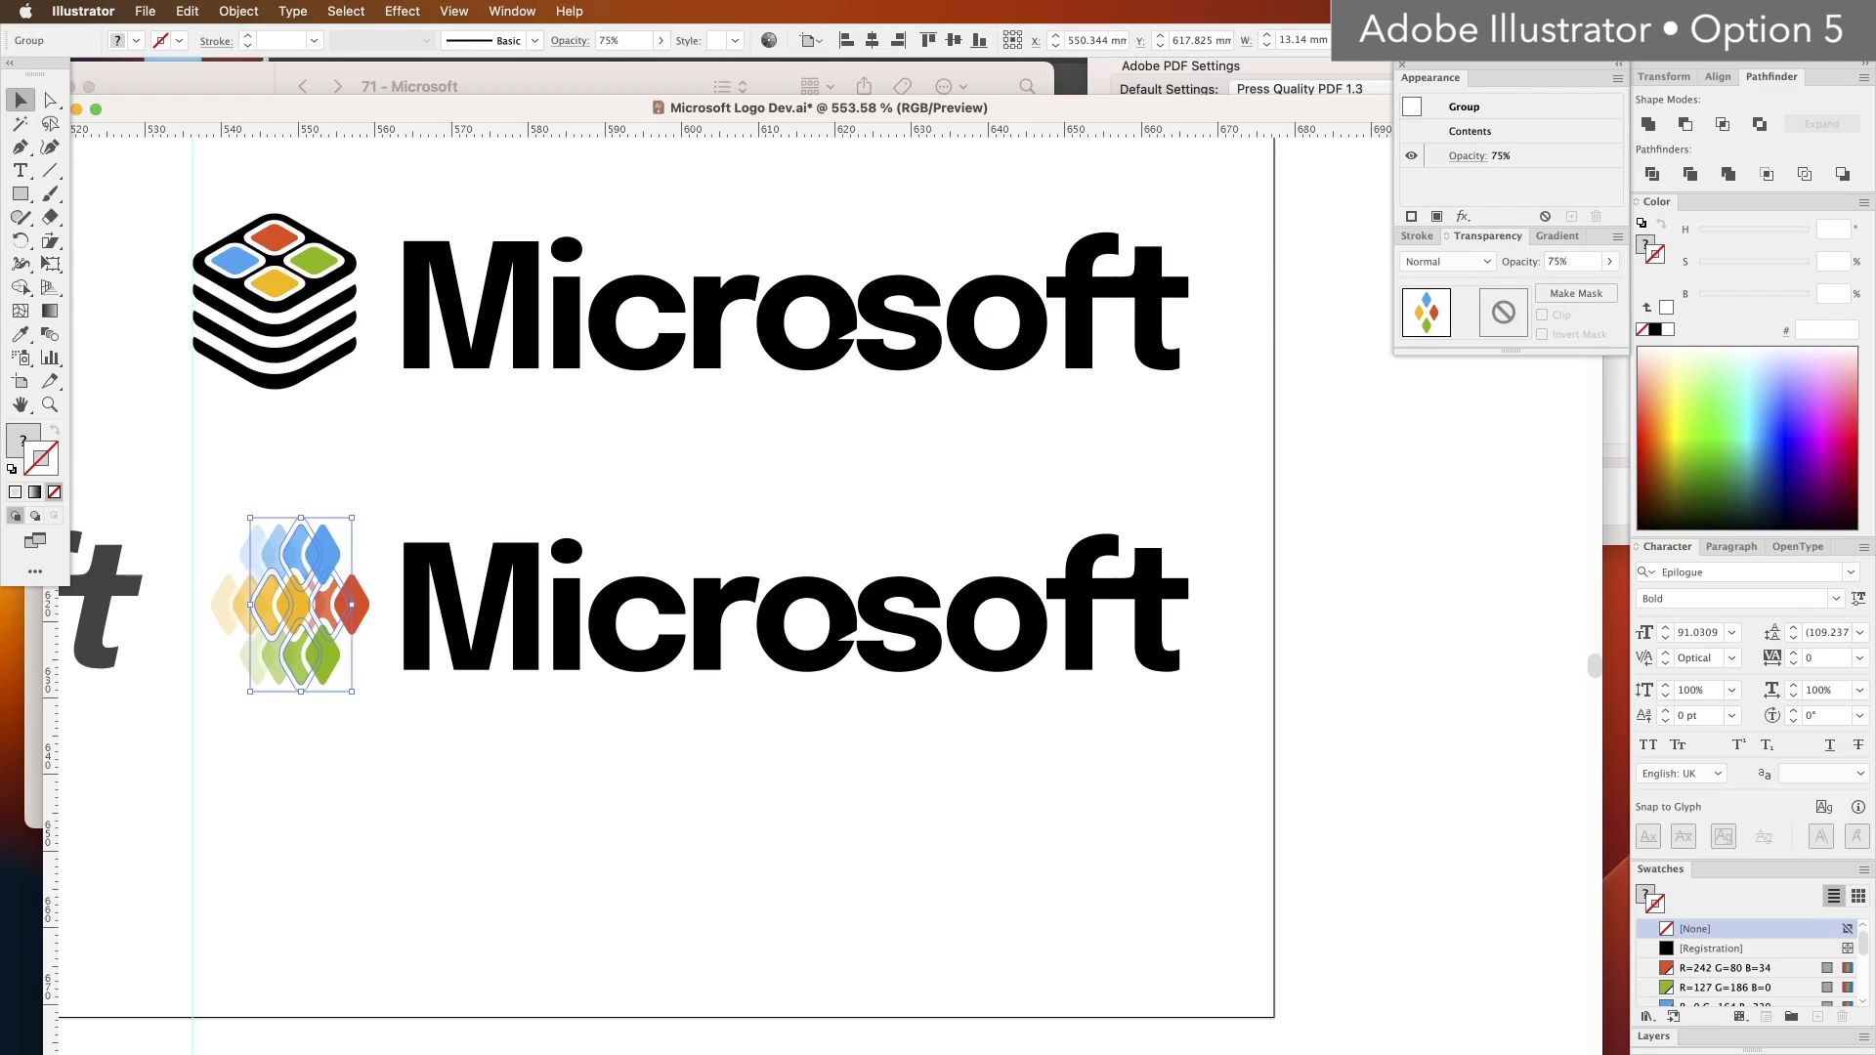
# Step: Rotate the whole faded tile stack 90° so its layers stand upright beside the wordmark
pyautogui.click(313, 964)
pyautogui.moveTo(221, 485); pyautogui.dragTo(440, 505)
pyautogui.press('r')
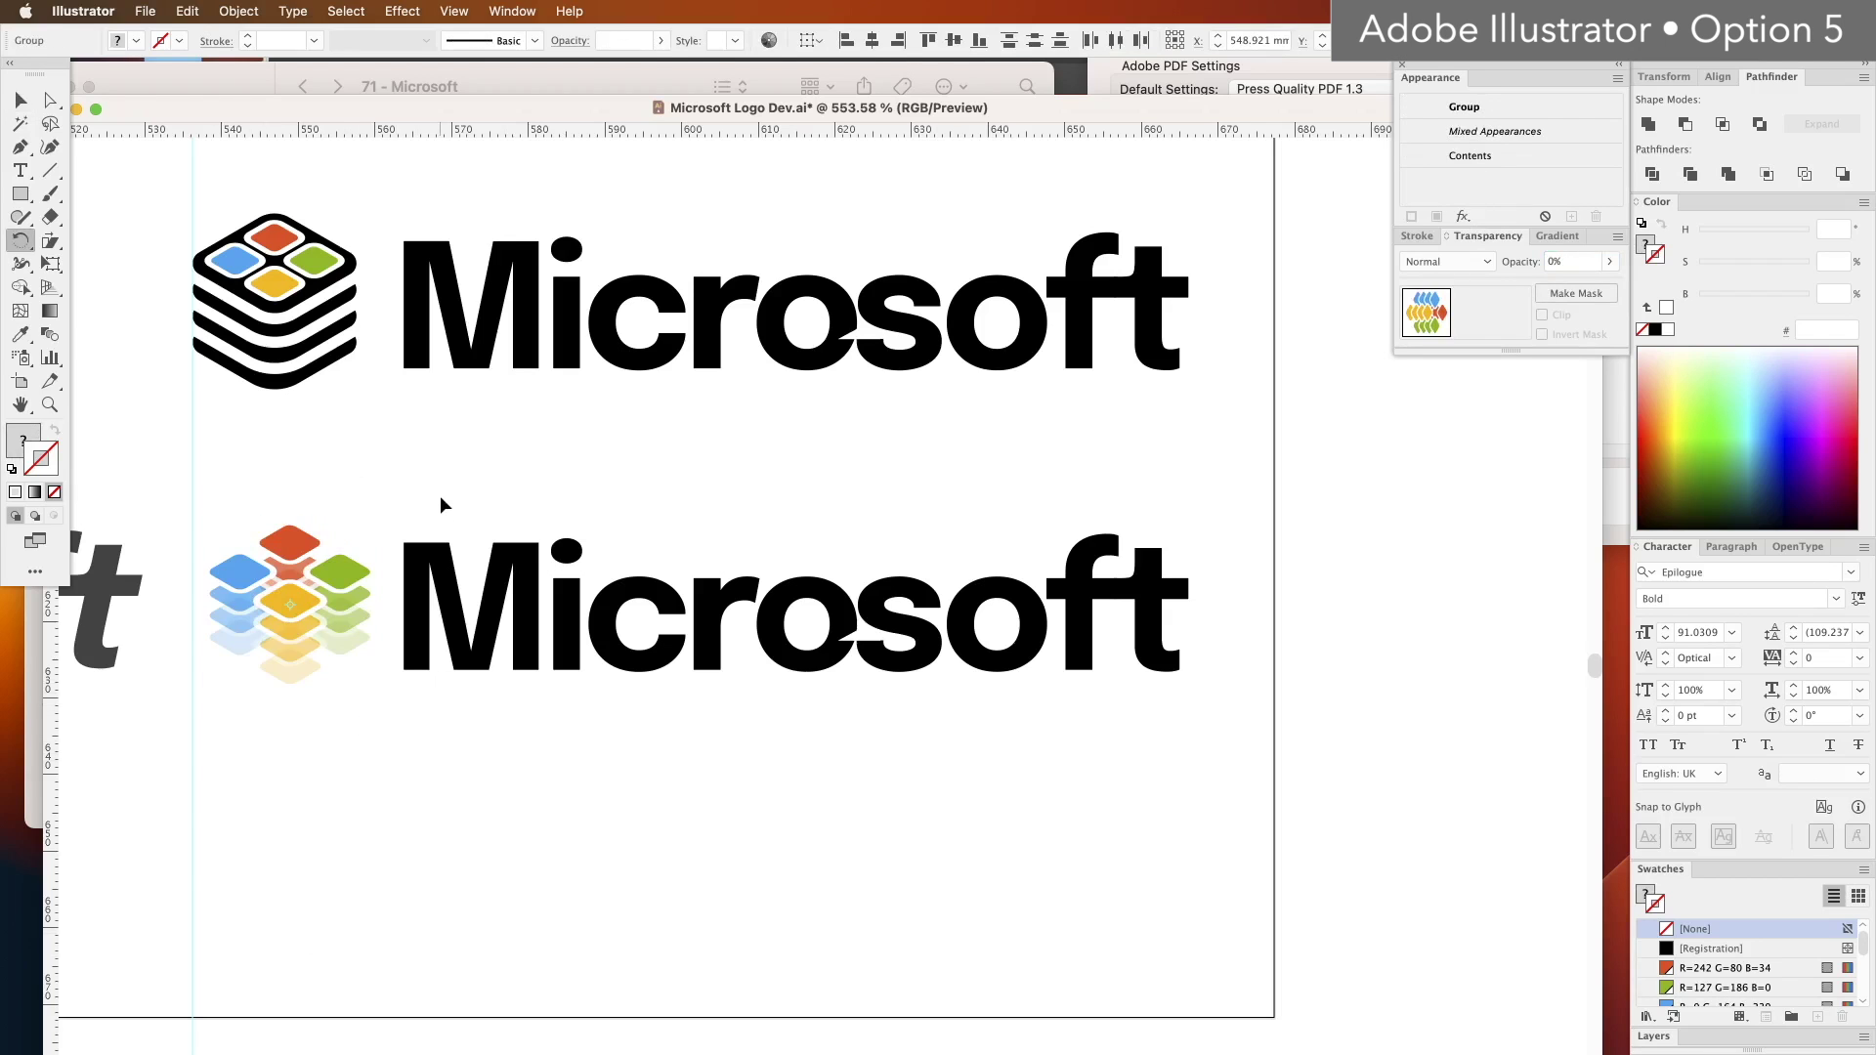
pyautogui.press('v')
pyautogui.click(452, 478)
# Step: Save the Microsoft Logo Dev.ai document
pyautogui.hscroll(1, 586, 442)
pyautogui.press('super+minus')
pyautogui.press('super+minus')
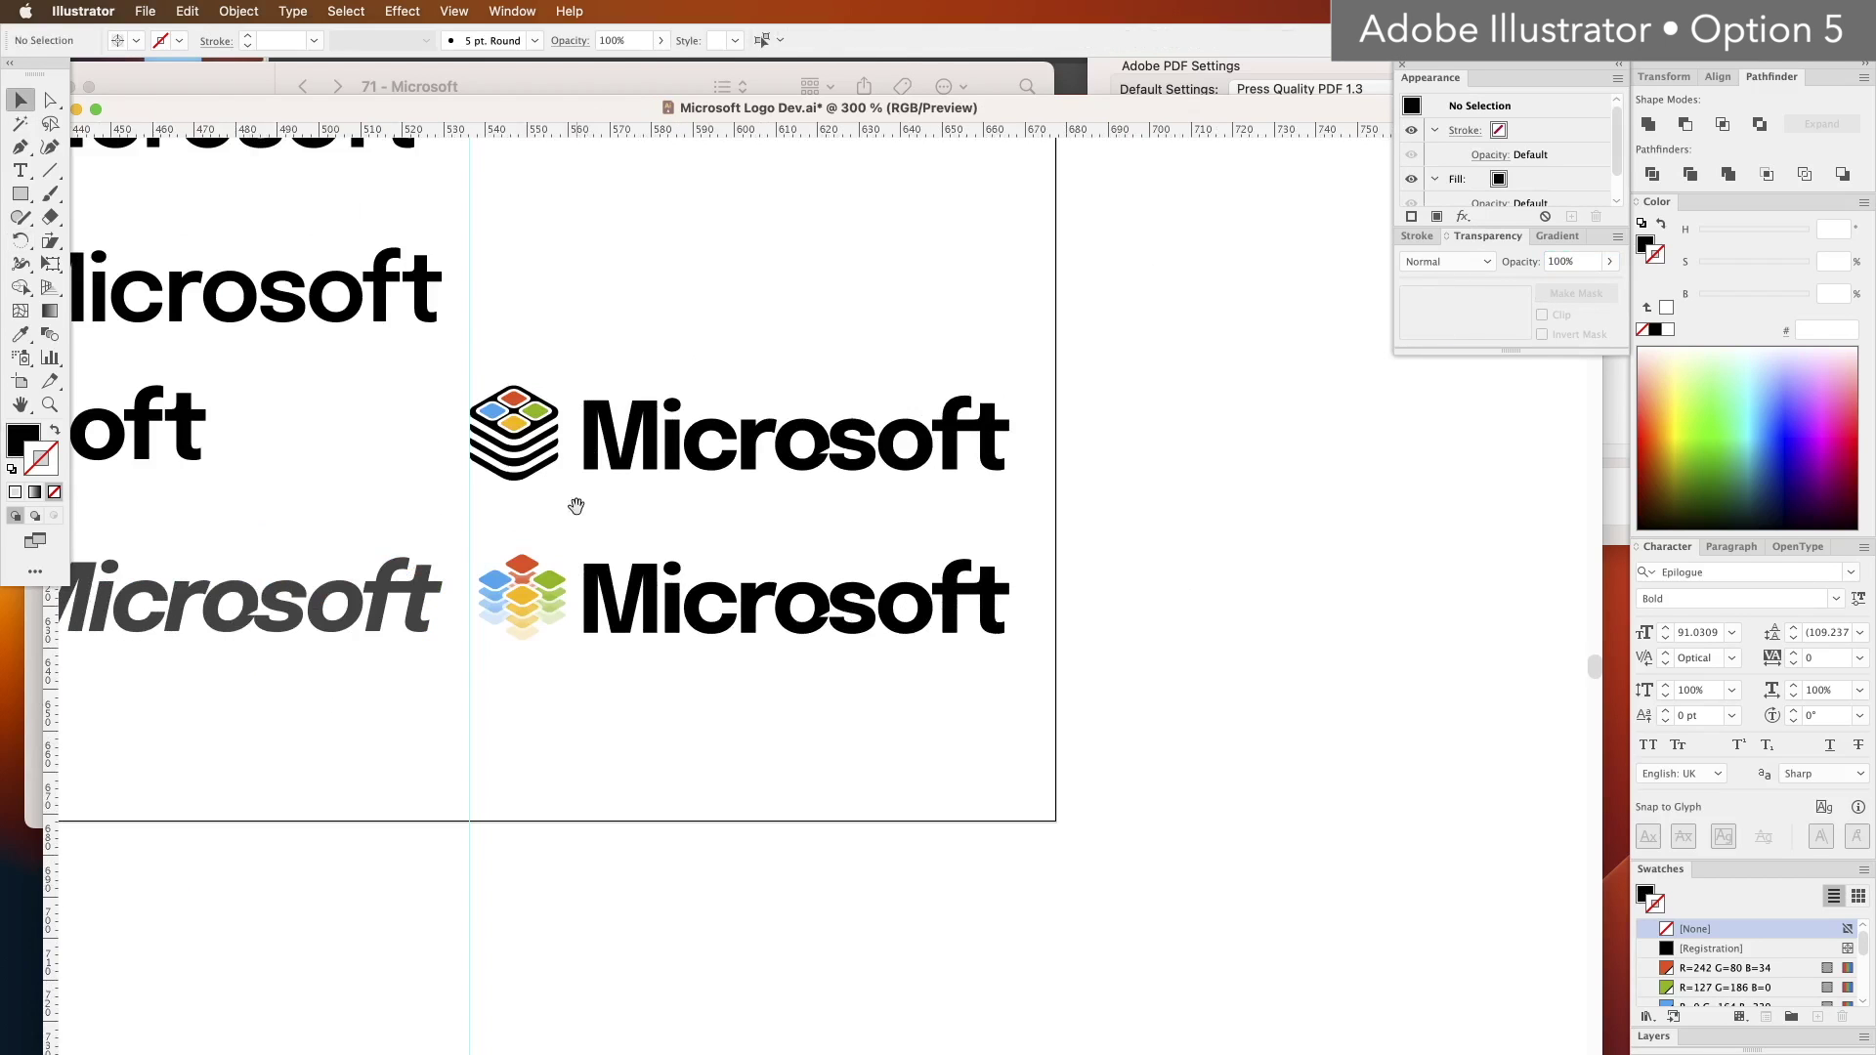
pyautogui.moveTo(576, 507); pyautogui.dragTo(628, 503)
pyautogui.press('super+s')
pyautogui.click(1339, 10)
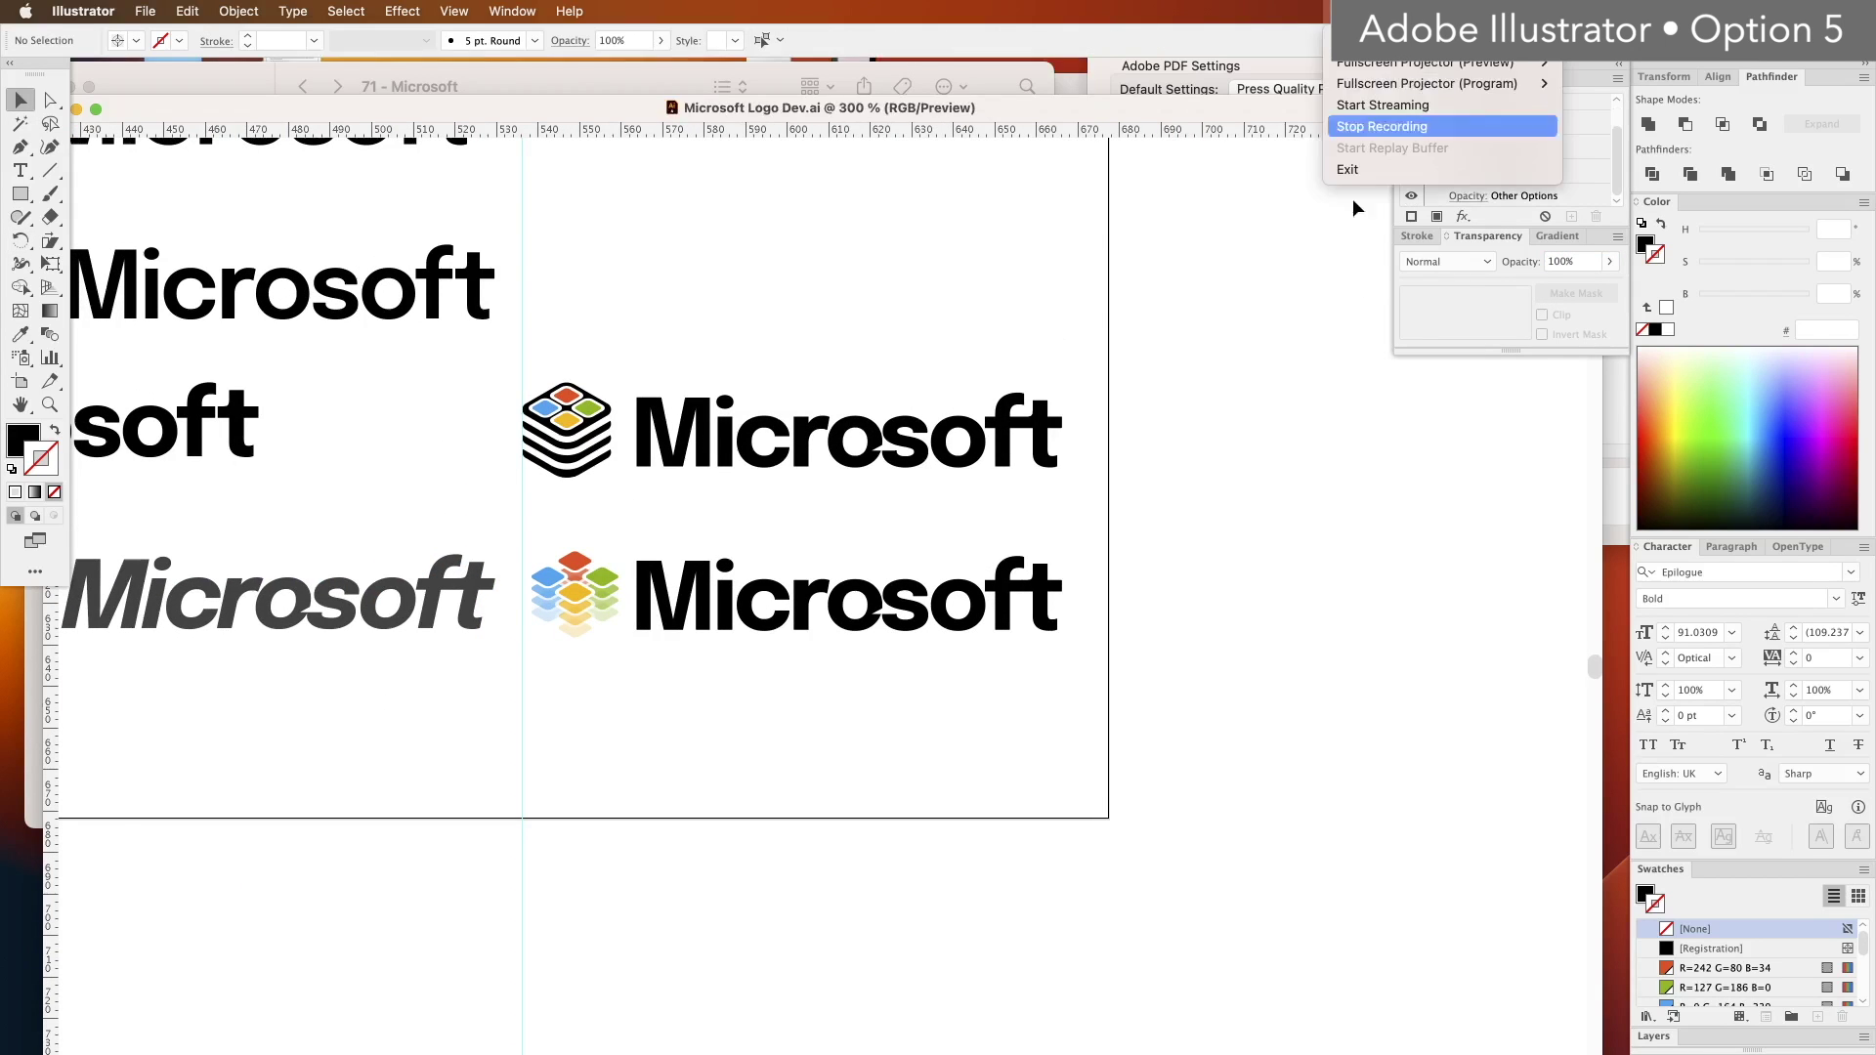